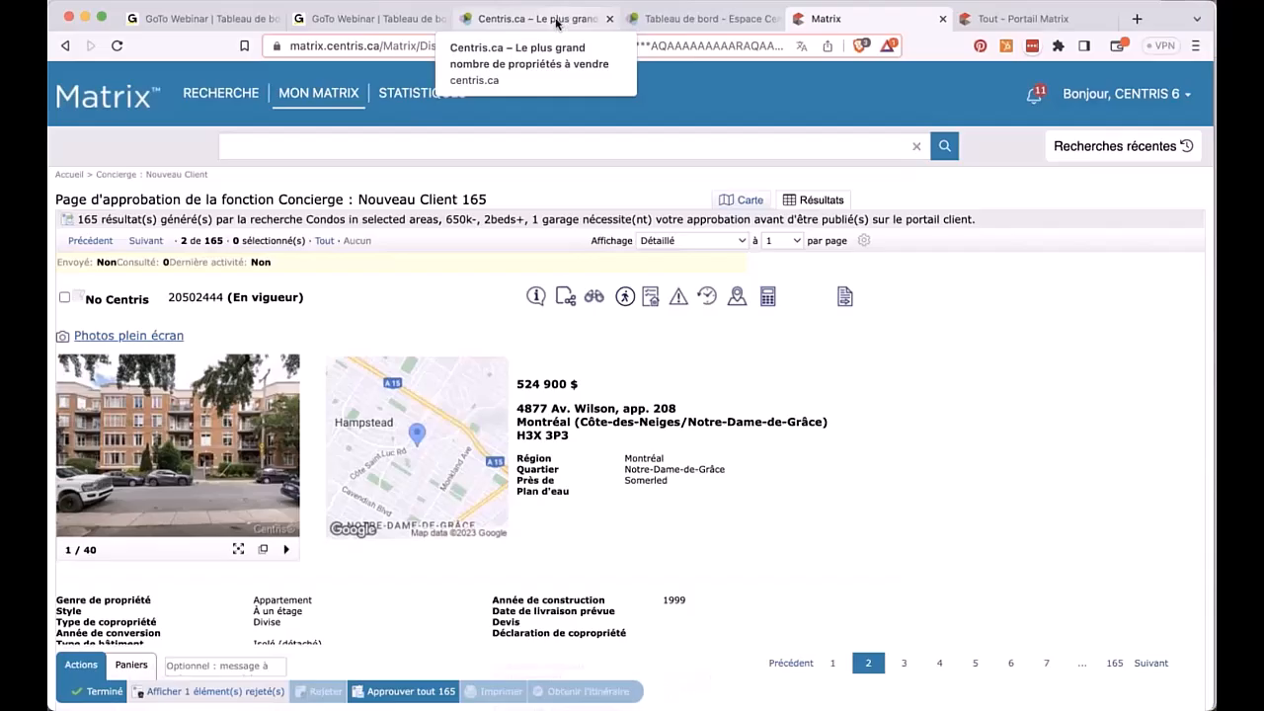
Switch to Espace Centris, dismiss the help panel, and open the Statistiques Centris tool from the Outils page.
click(559, 18)
click(713, 20)
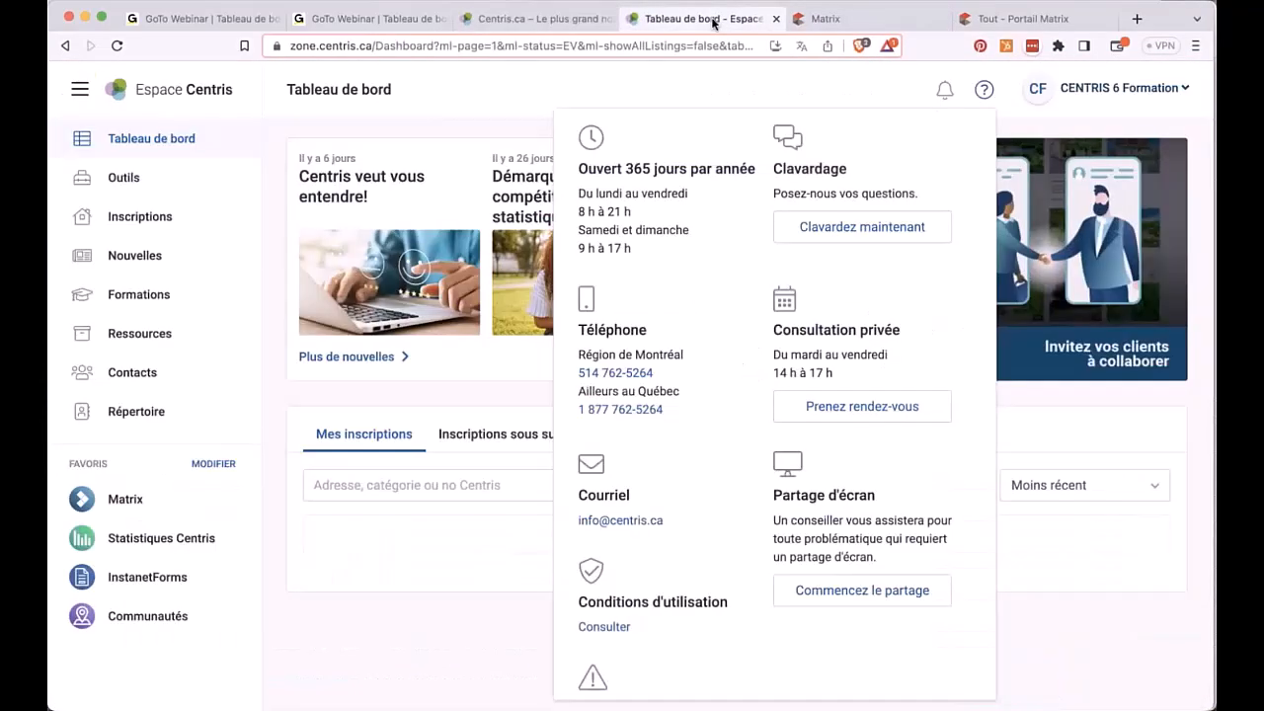
click(332, 643)
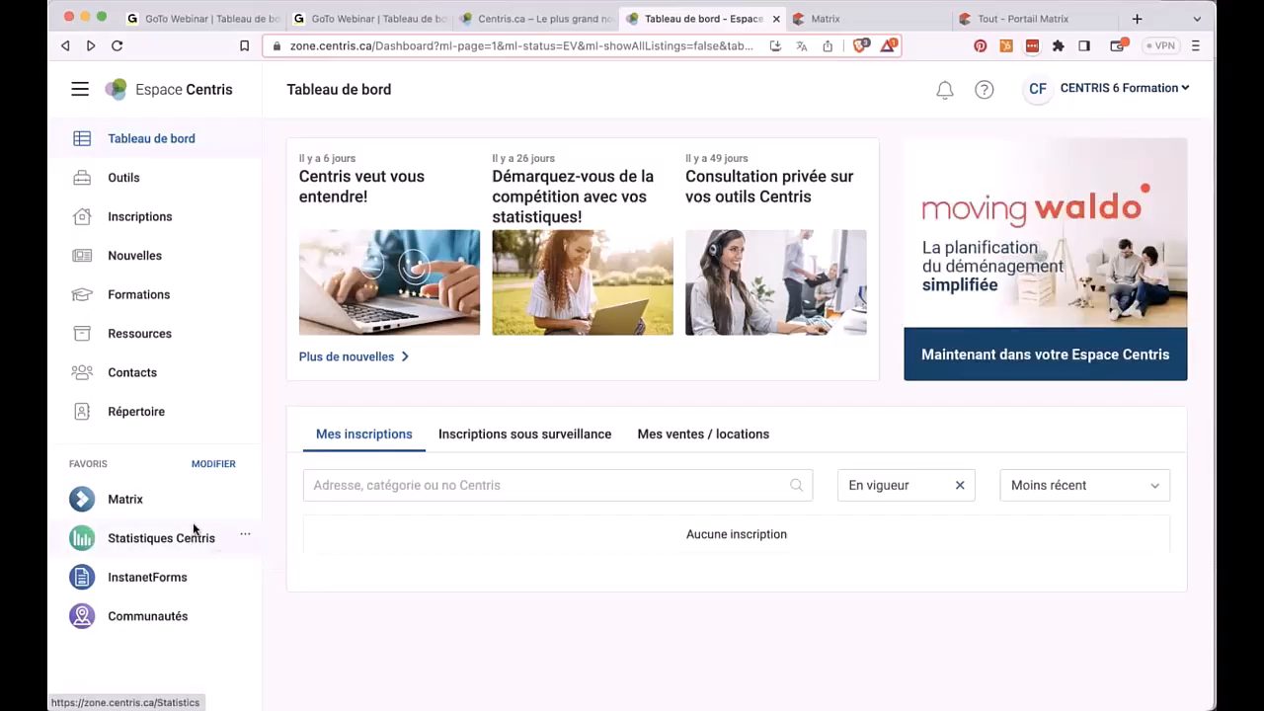
click(146, 178)
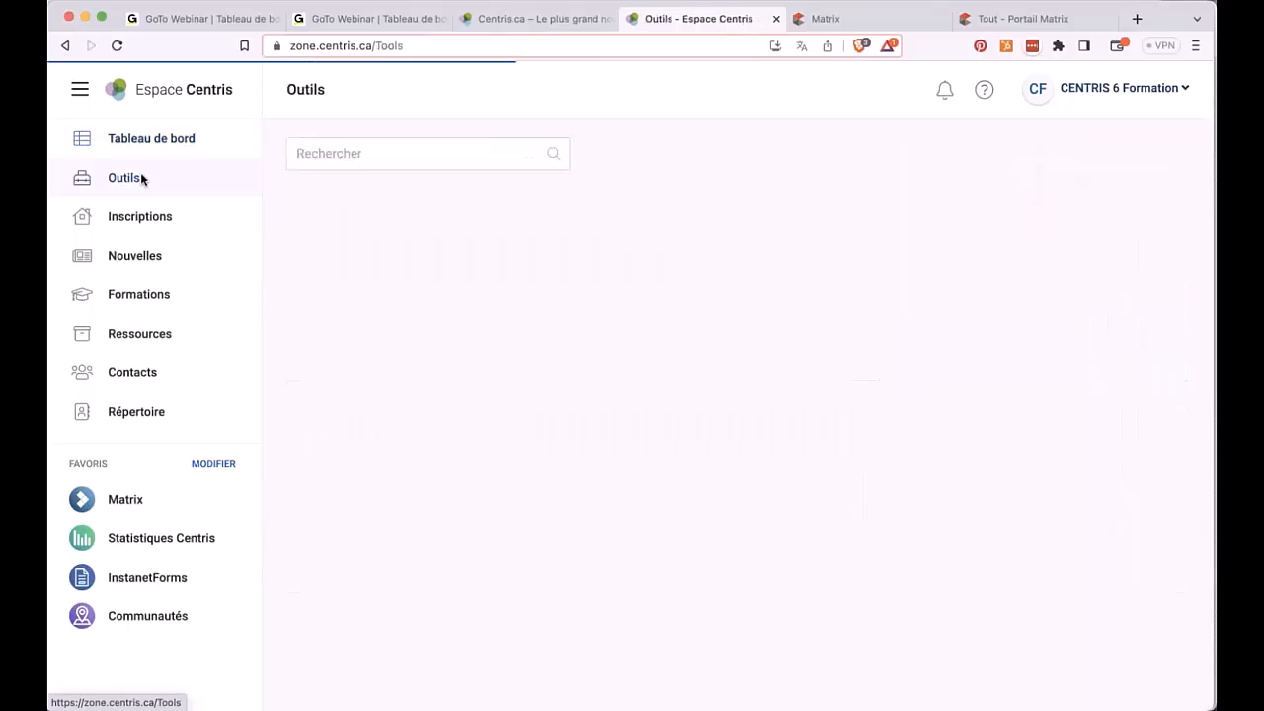
scroll(485, 250, down, 5)
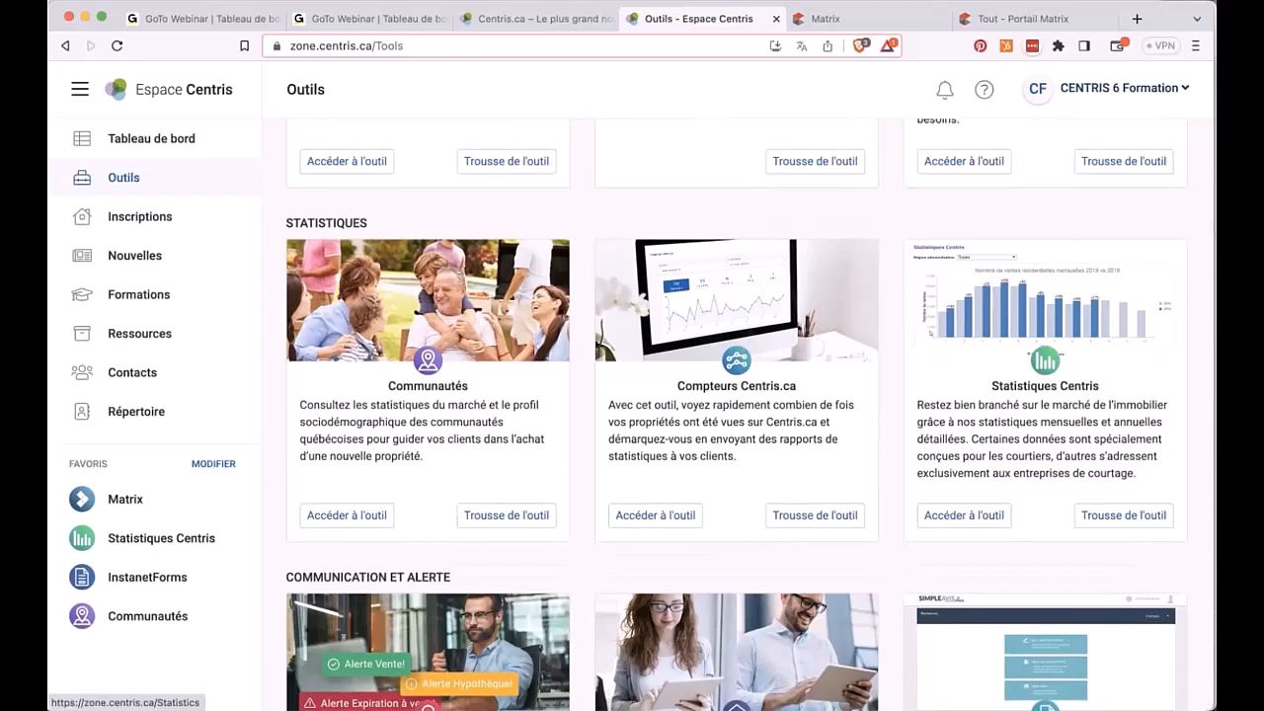
click(981, 516)
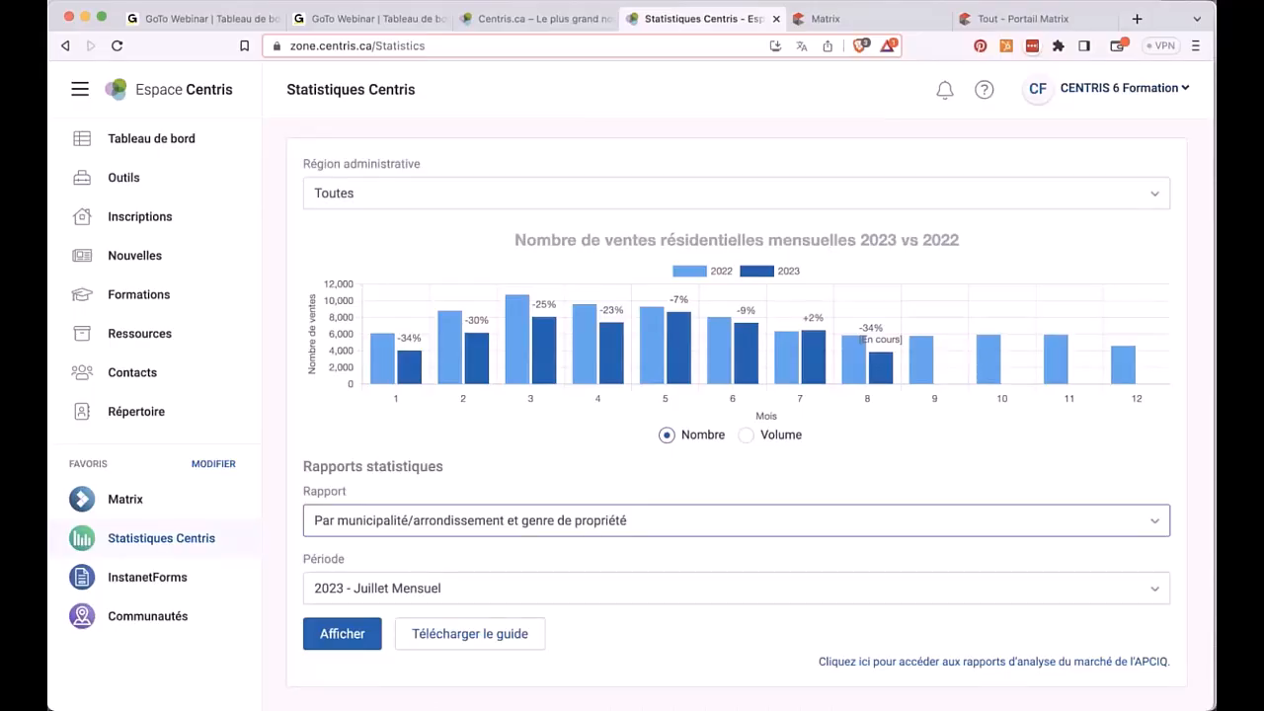
Display the 2023 - Juillet Mensuel report by municipality/borough and property type, and find "sud-ouest" in it.
click(715, 449)
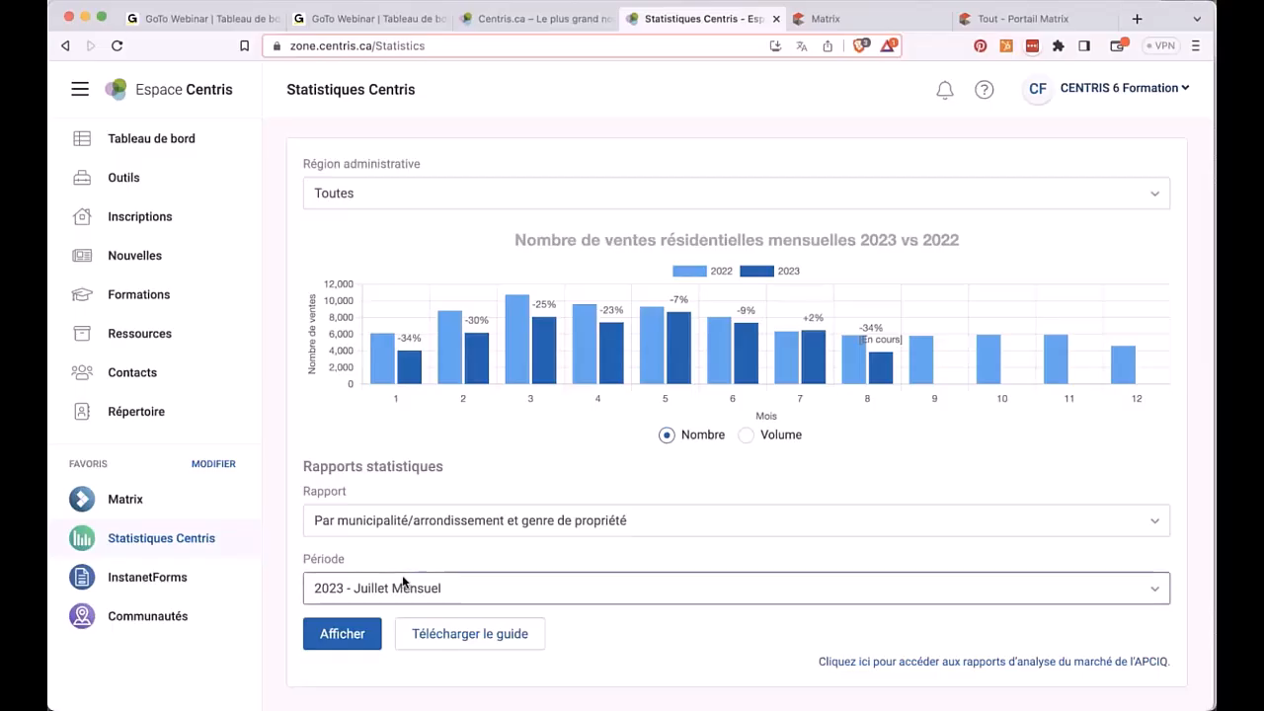
click(344, 640)
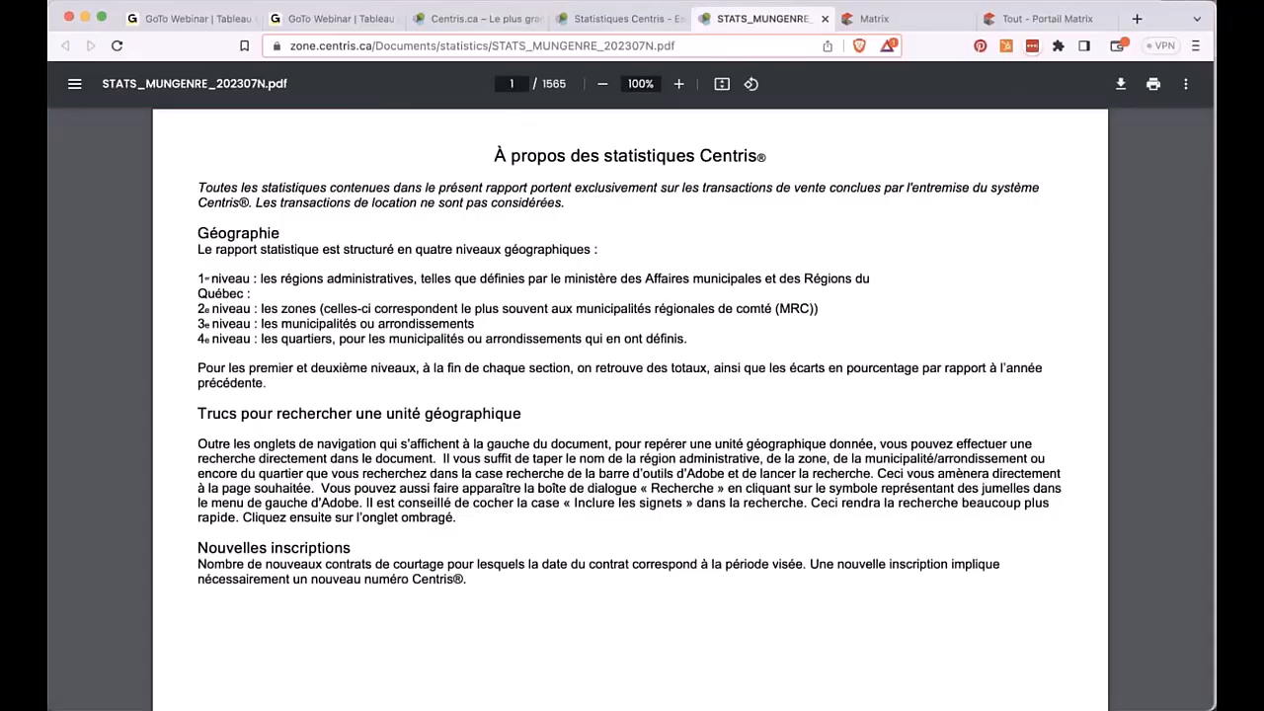
key(super+f)
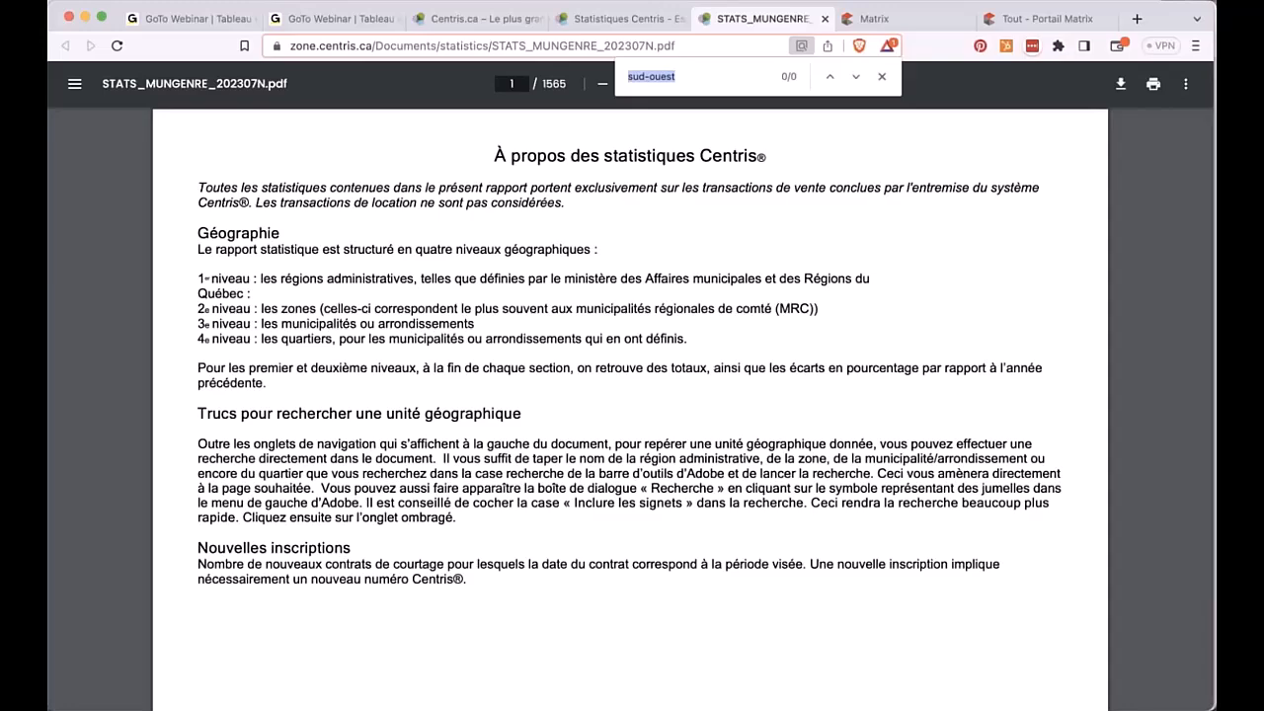
key(Return)
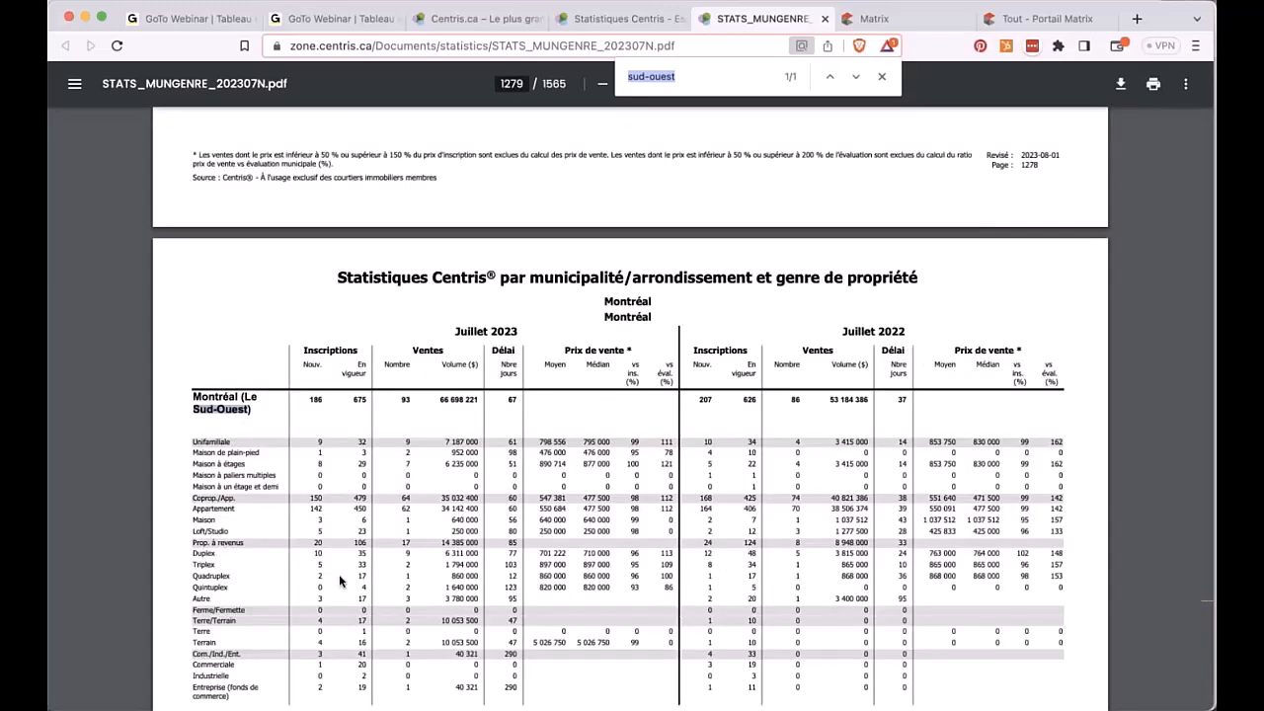
scroll(339, 580, down, 2)
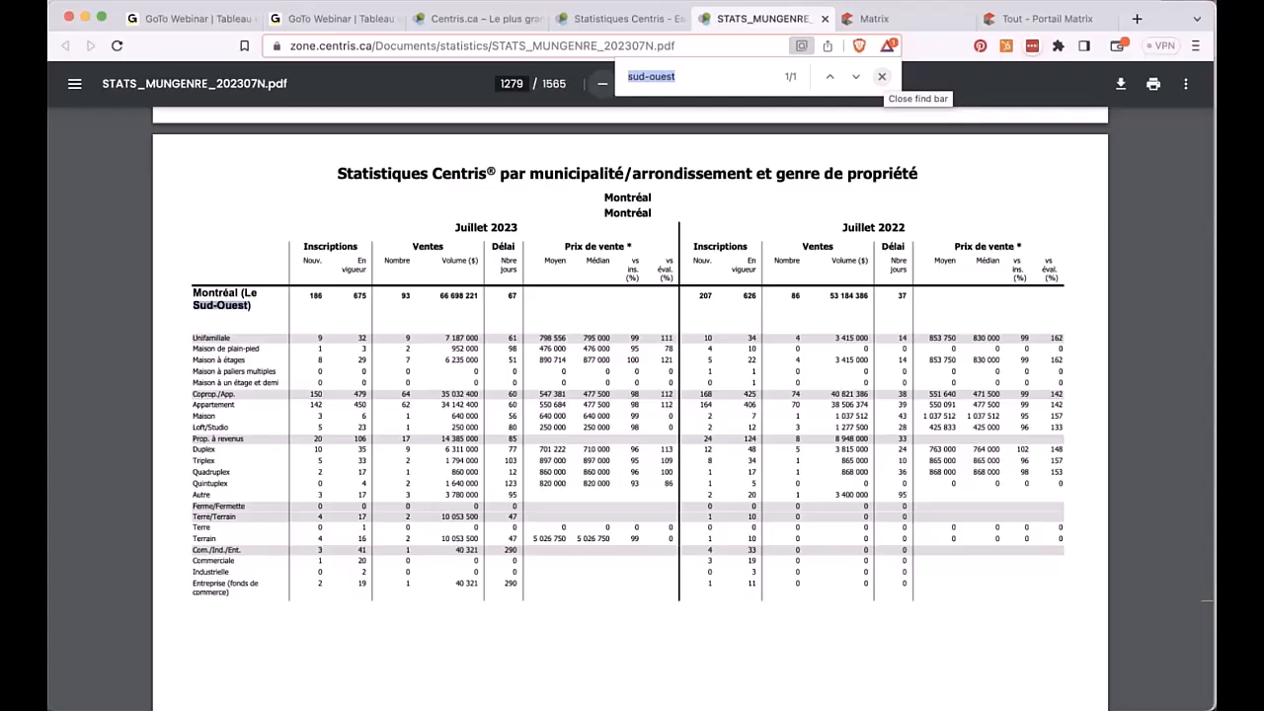
click(882, 76)
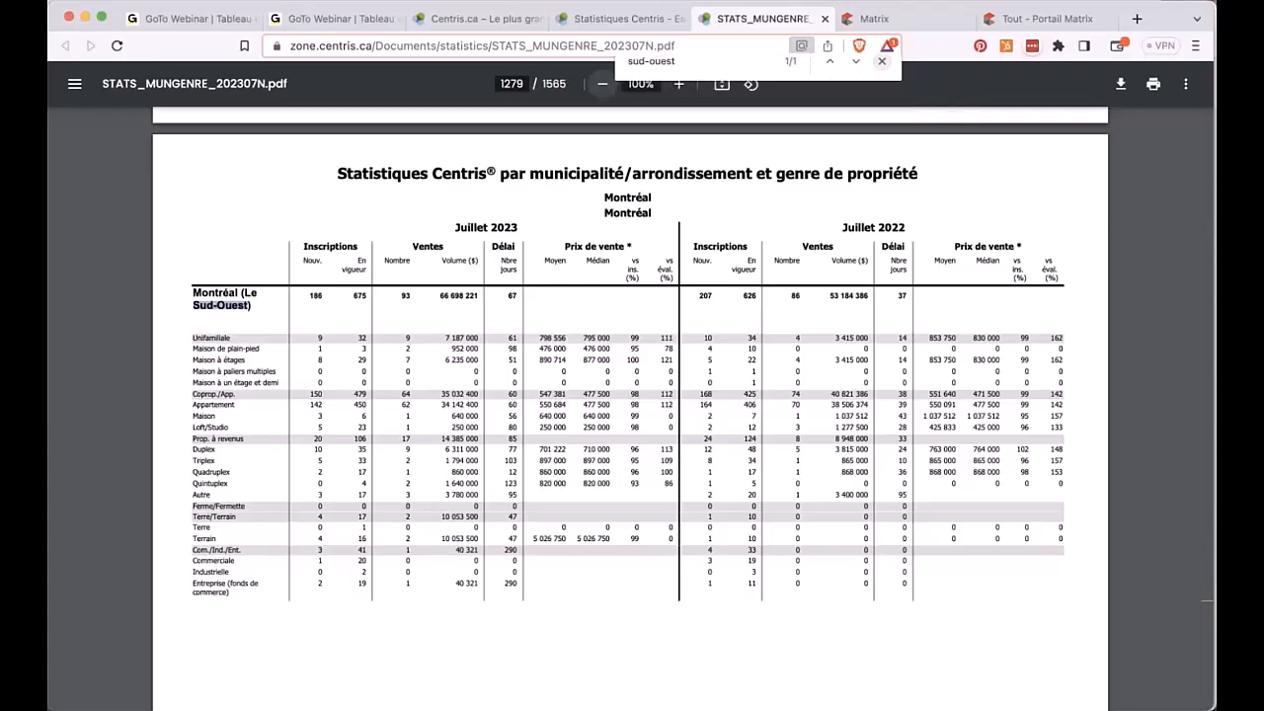
Enlarge the monthly report to 125% and examine the Unifamiliale sale price figures for Montréal (Le Sud-Ouest).
click(681, 84)
scroll(709, 497, down, 3)
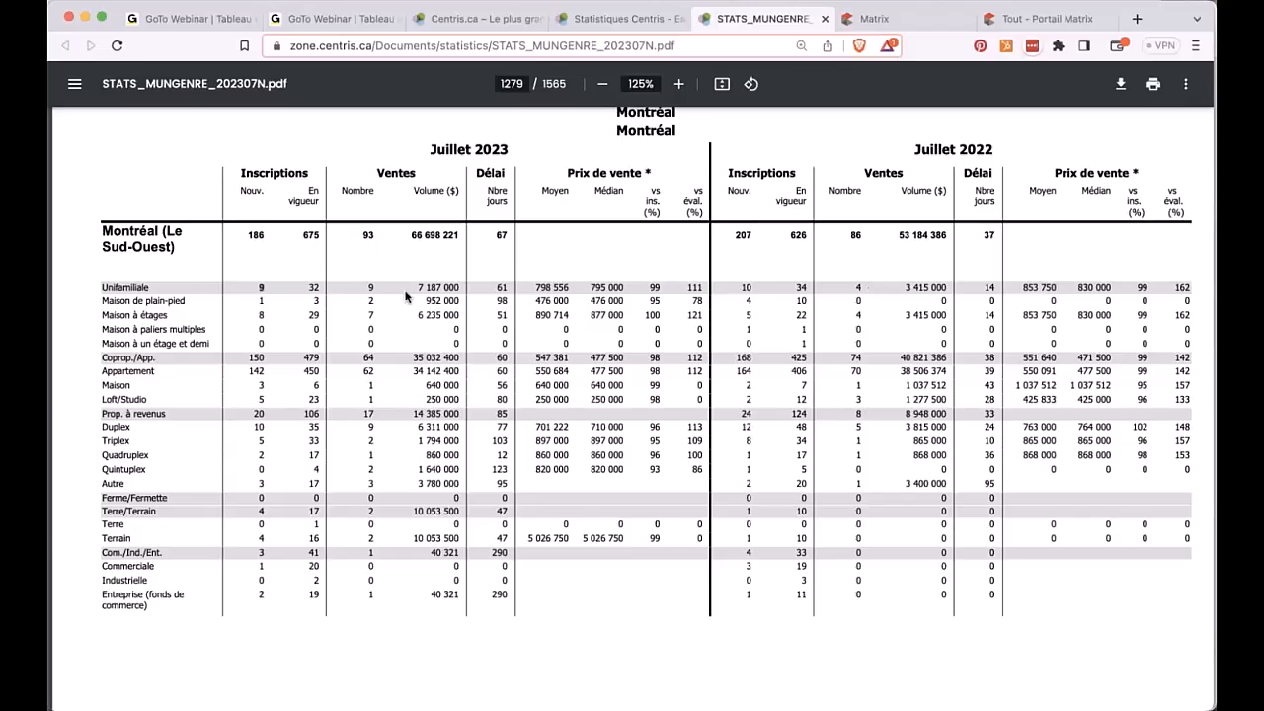
scroll(493, 292, down, 1)
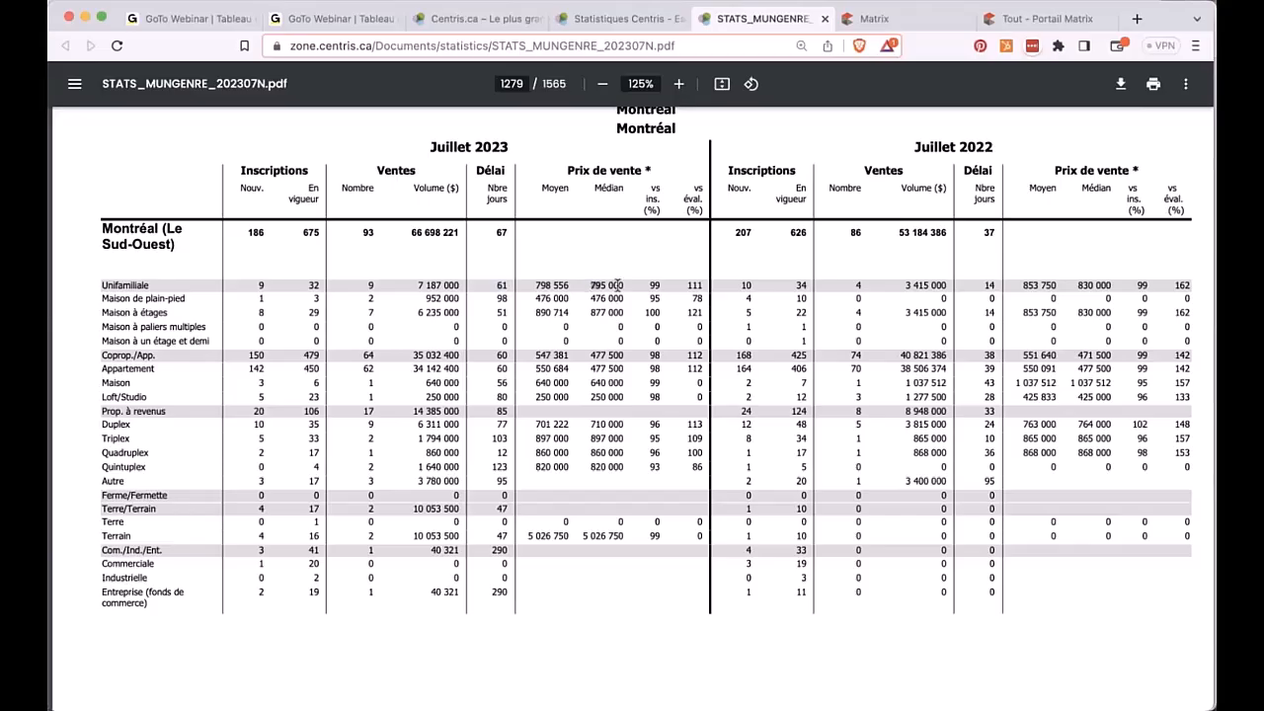
drag(591, 285, 629, 286)
click(652, 286)
drag(685, 287, 705, 287)
scroll(1096, 325, right, 2)
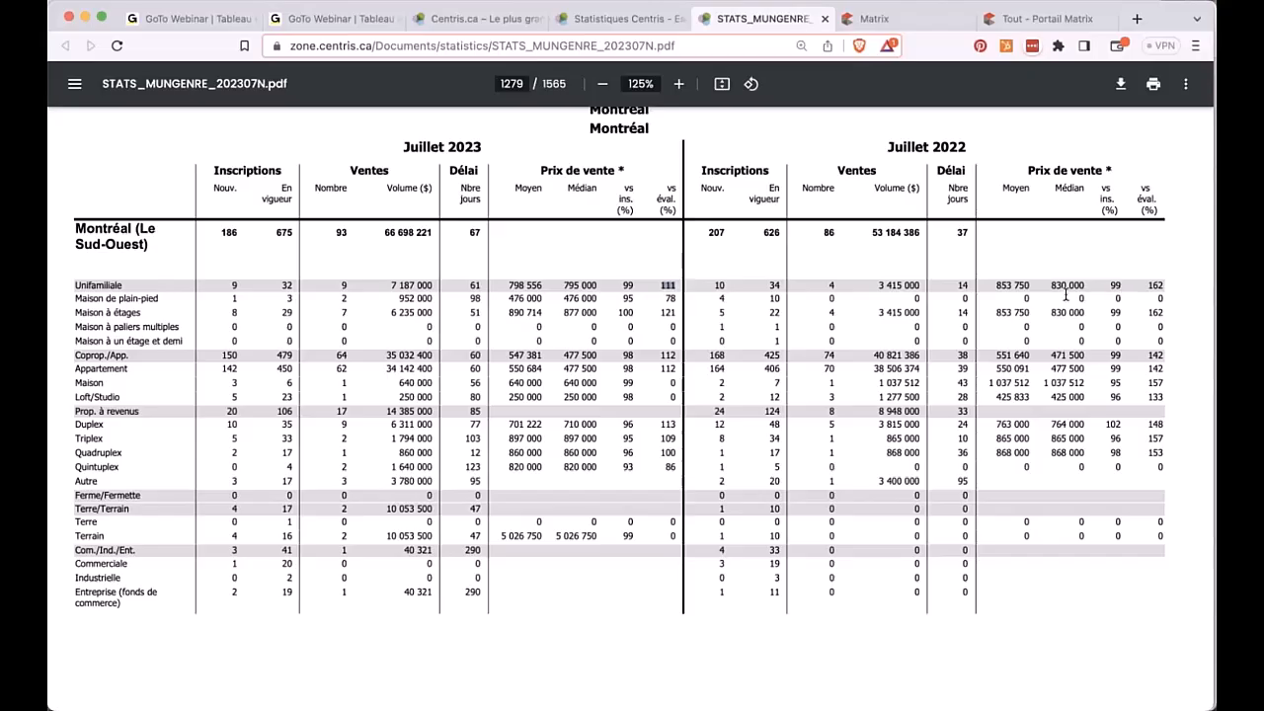
Return to Statistiques Centris, set the report period to 2023 - Juillet Annuel, and display the report.
click(620, 17)
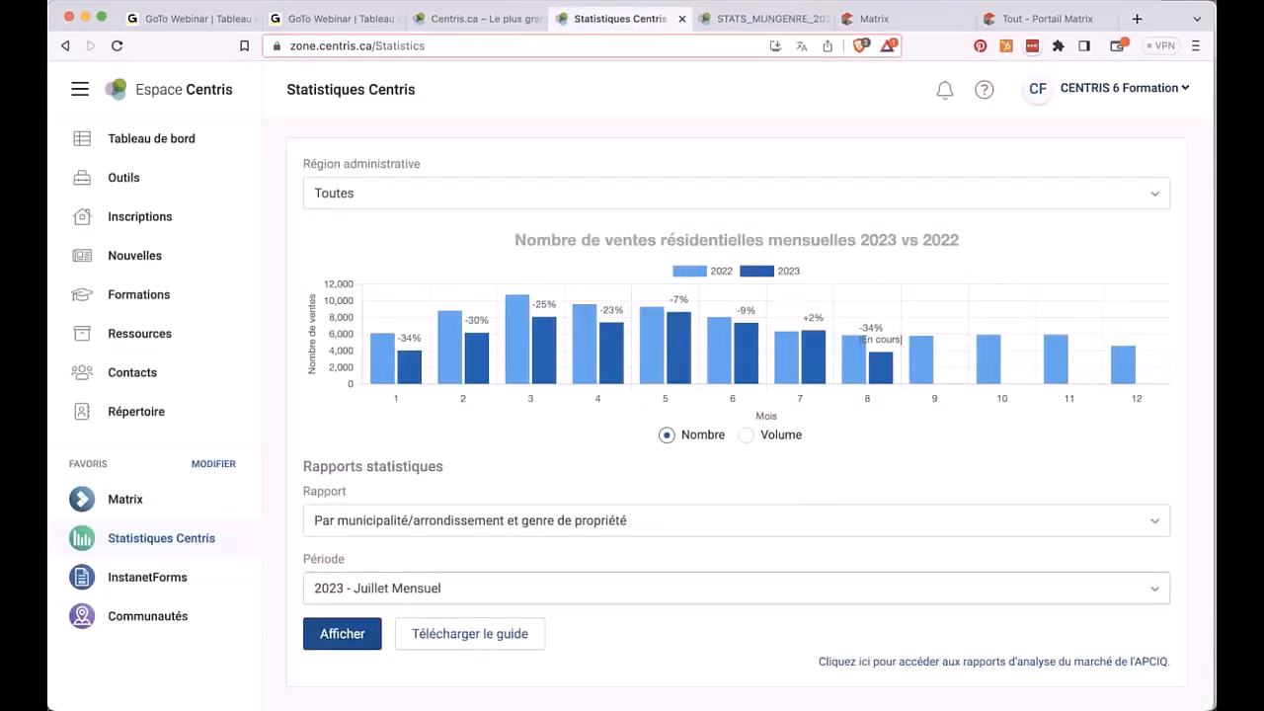
click(469, 587)
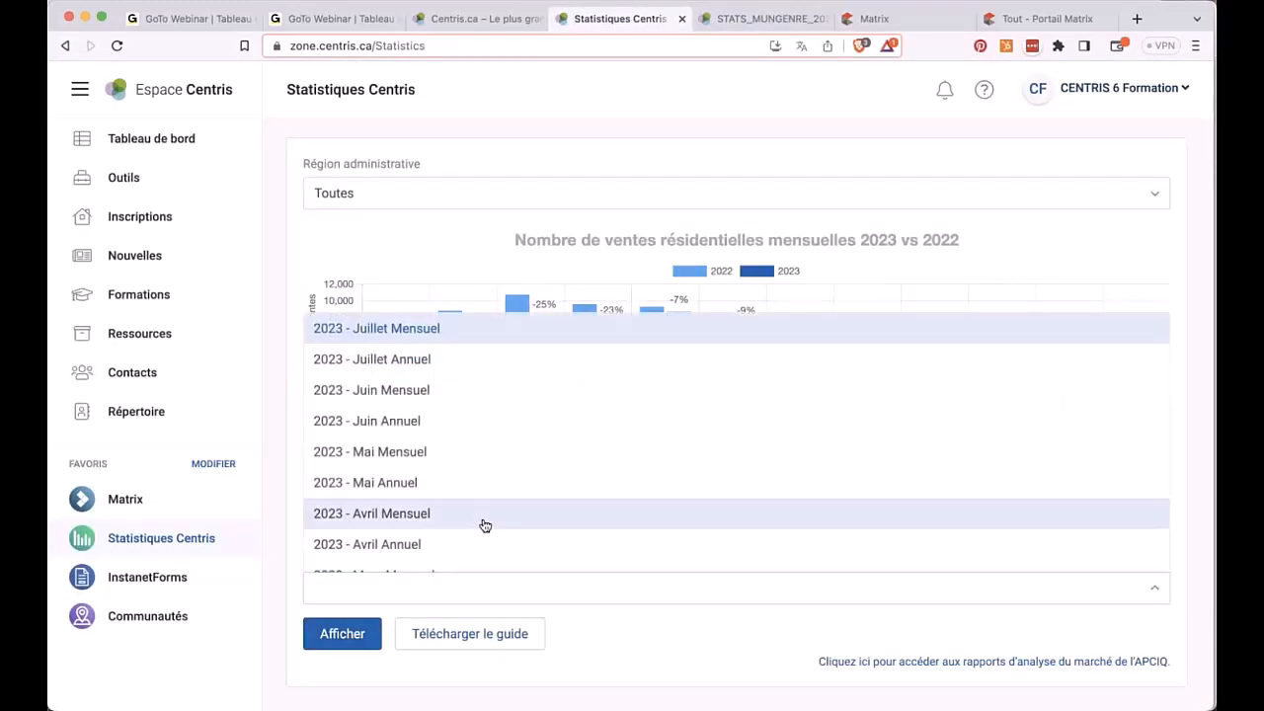
scroll(480, 522, down, 1)
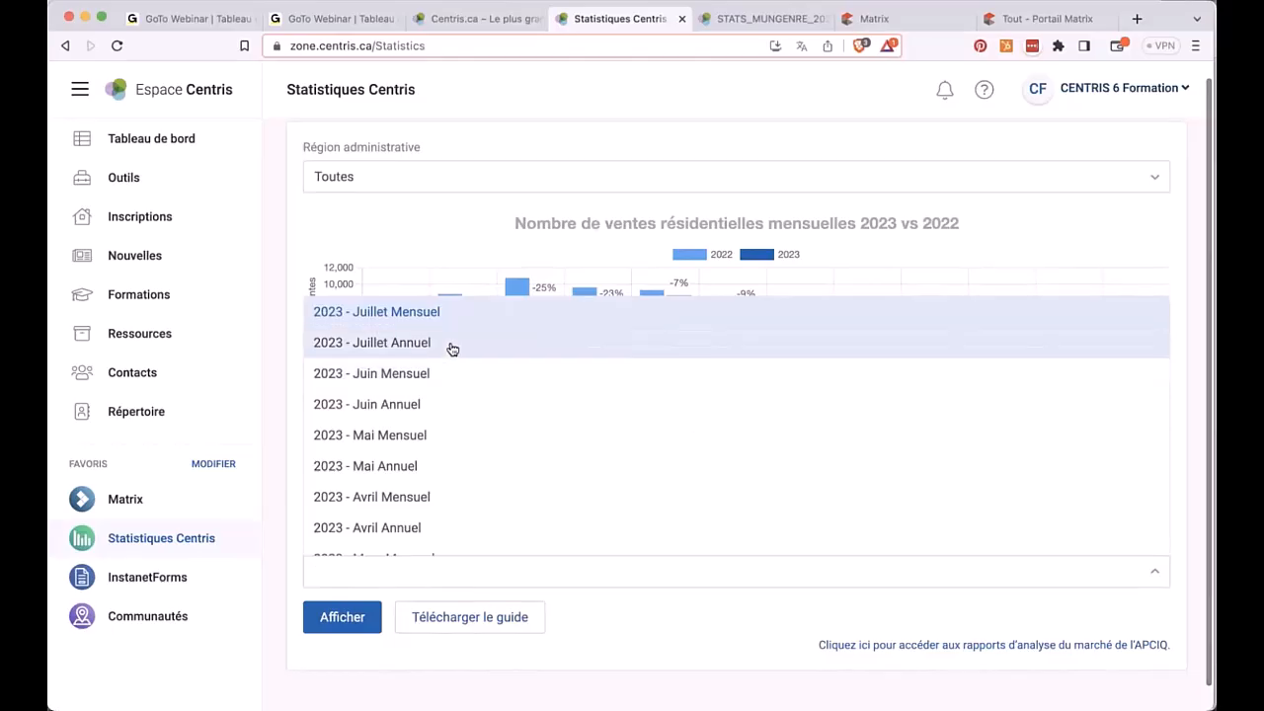
click(452, 343)
click(348, 626)
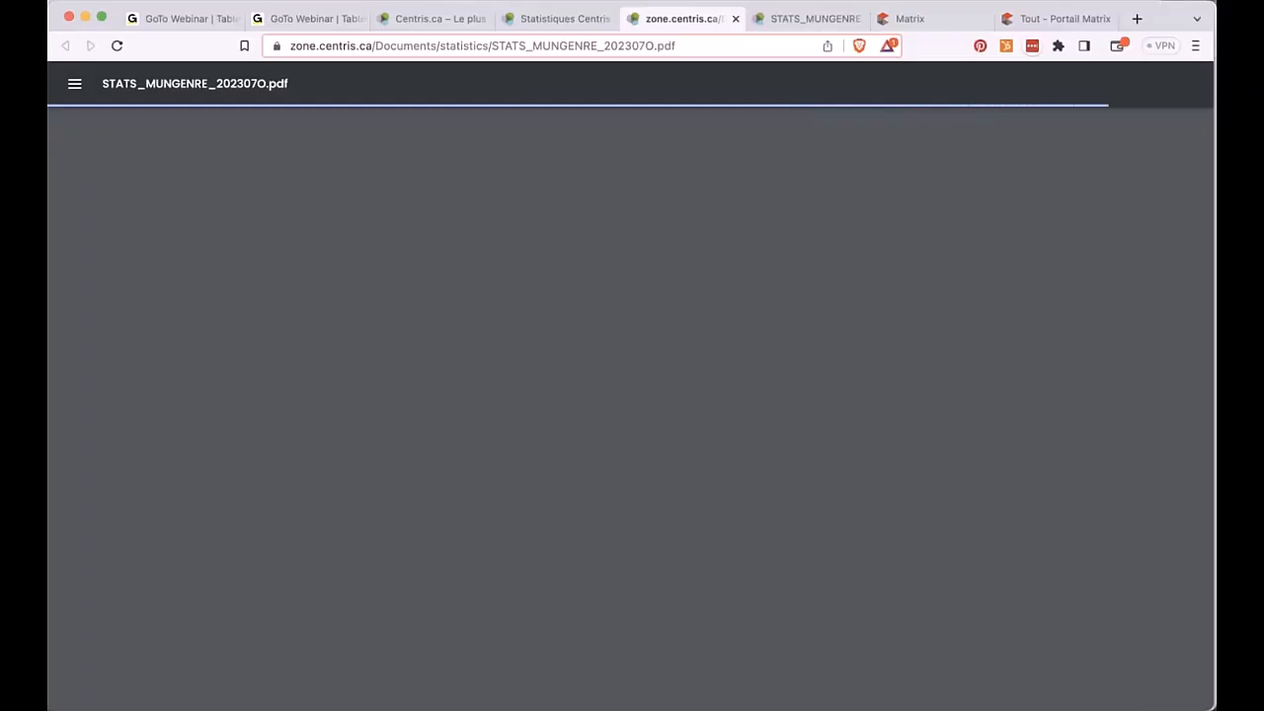
Find "sud-ouest" in the annual report and enlarge its January-July statistics table to 116%.
key(super+f)
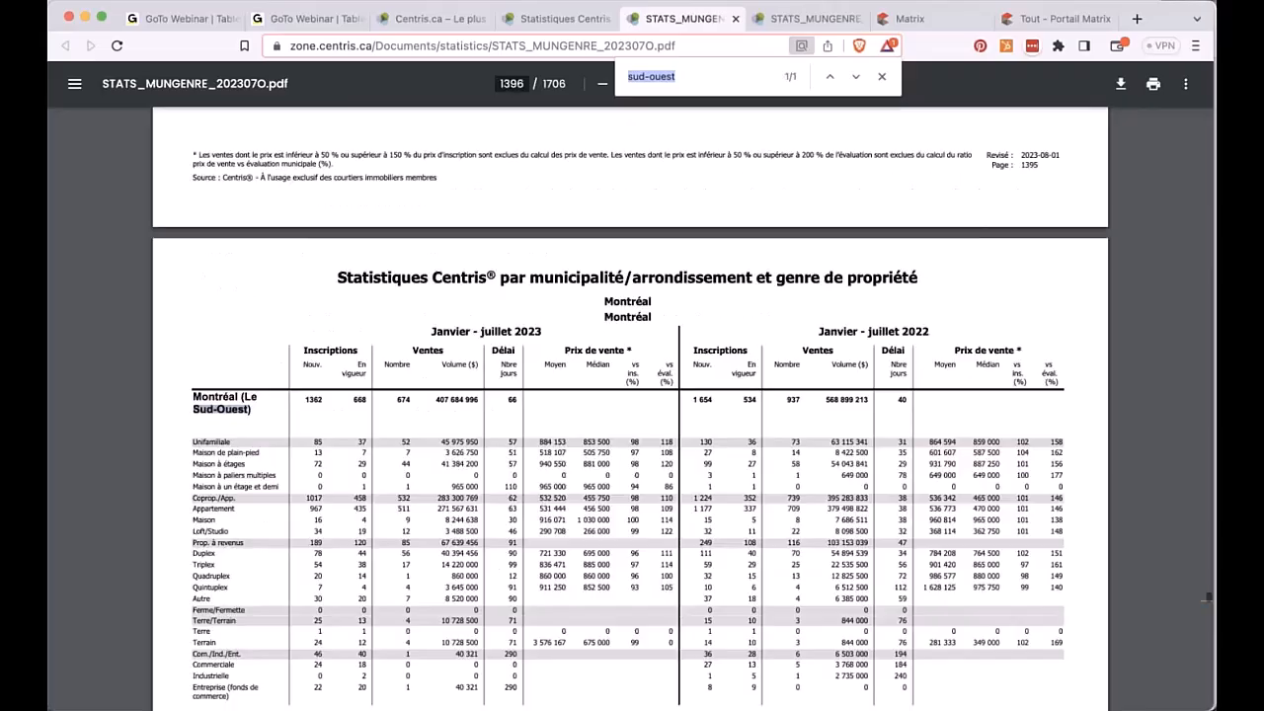
scroll(630, 409, down, 2)
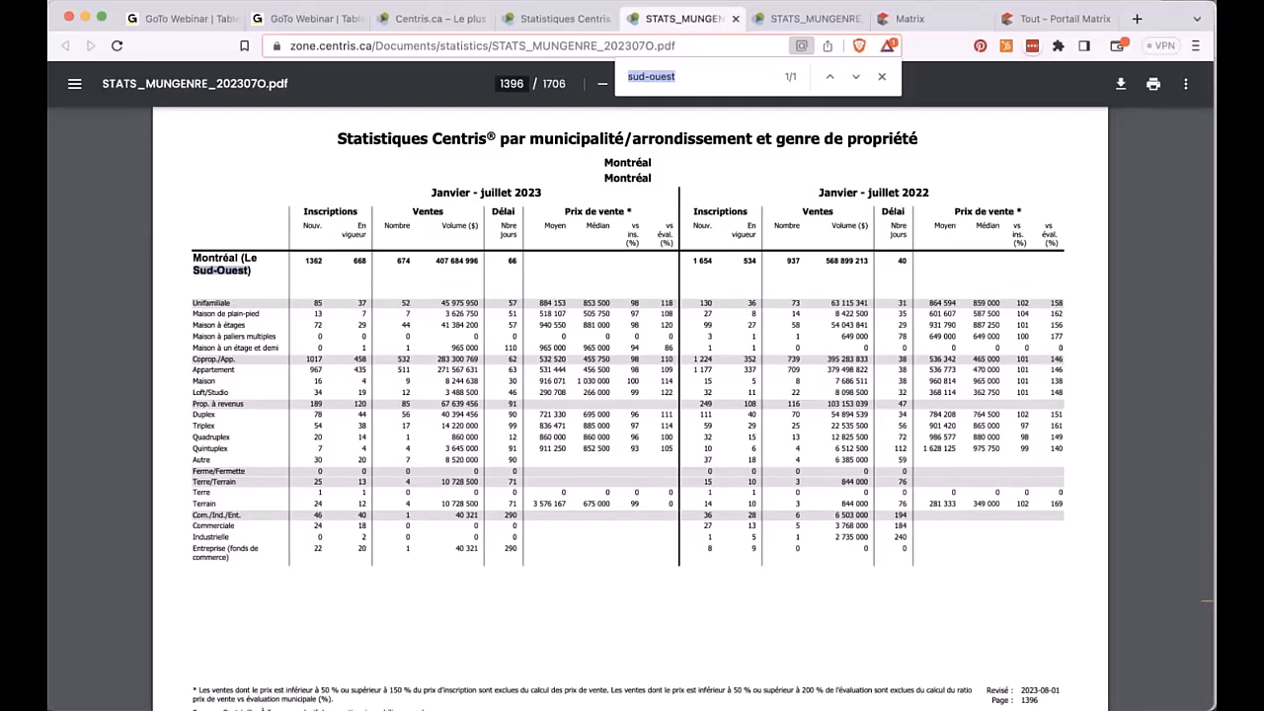
click(882, 76)
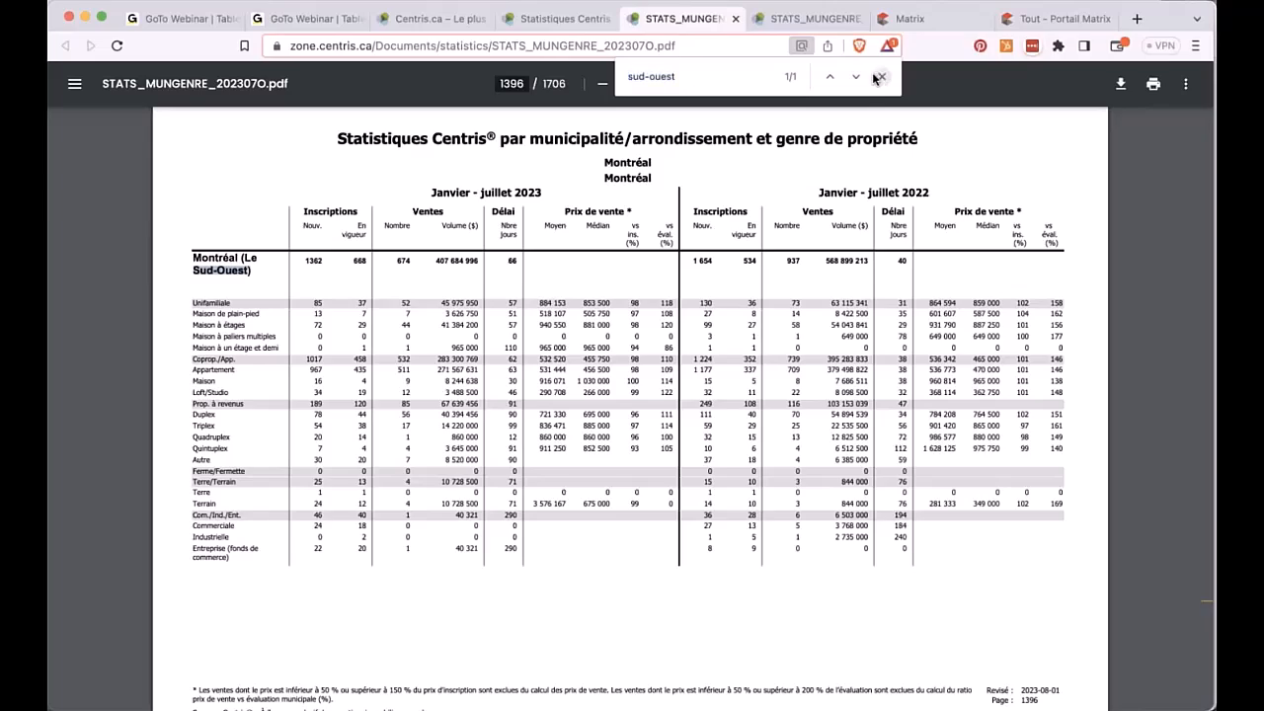
scroll(690, 225, up, 4)
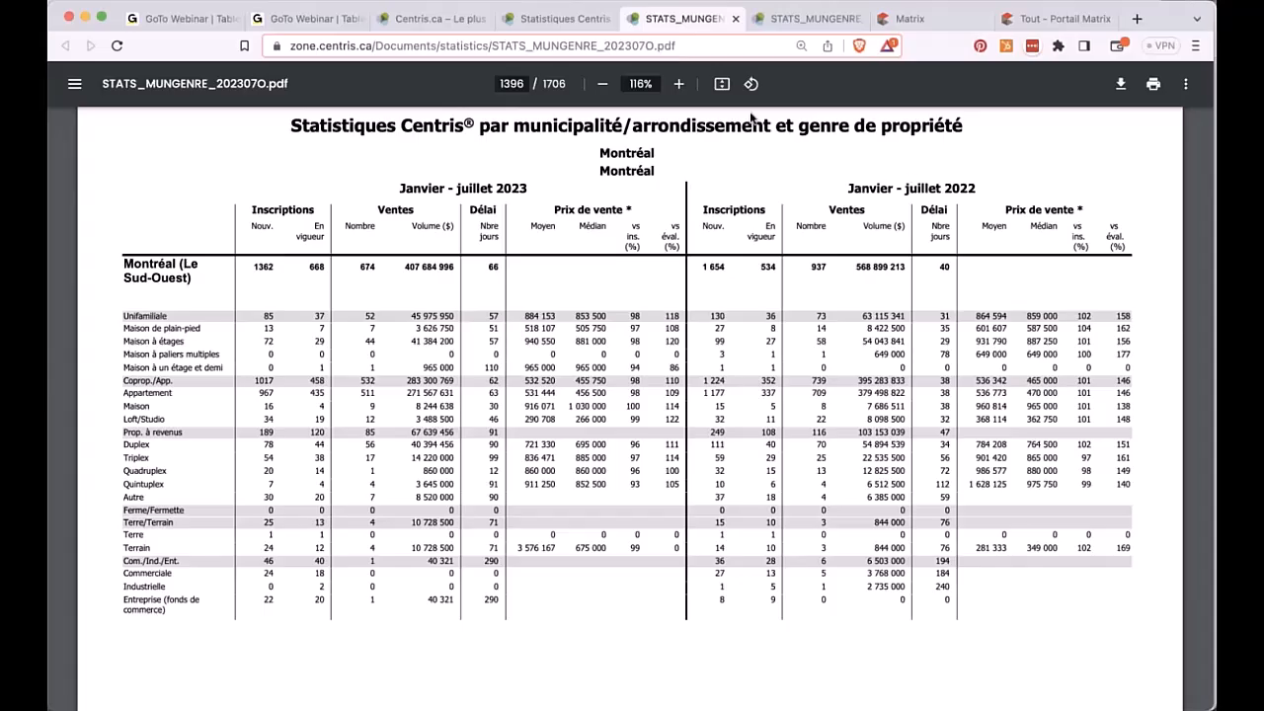
Return to the Espace Centris tools, search them for "stat", and open Statistiques Centris.
click(441, 20)
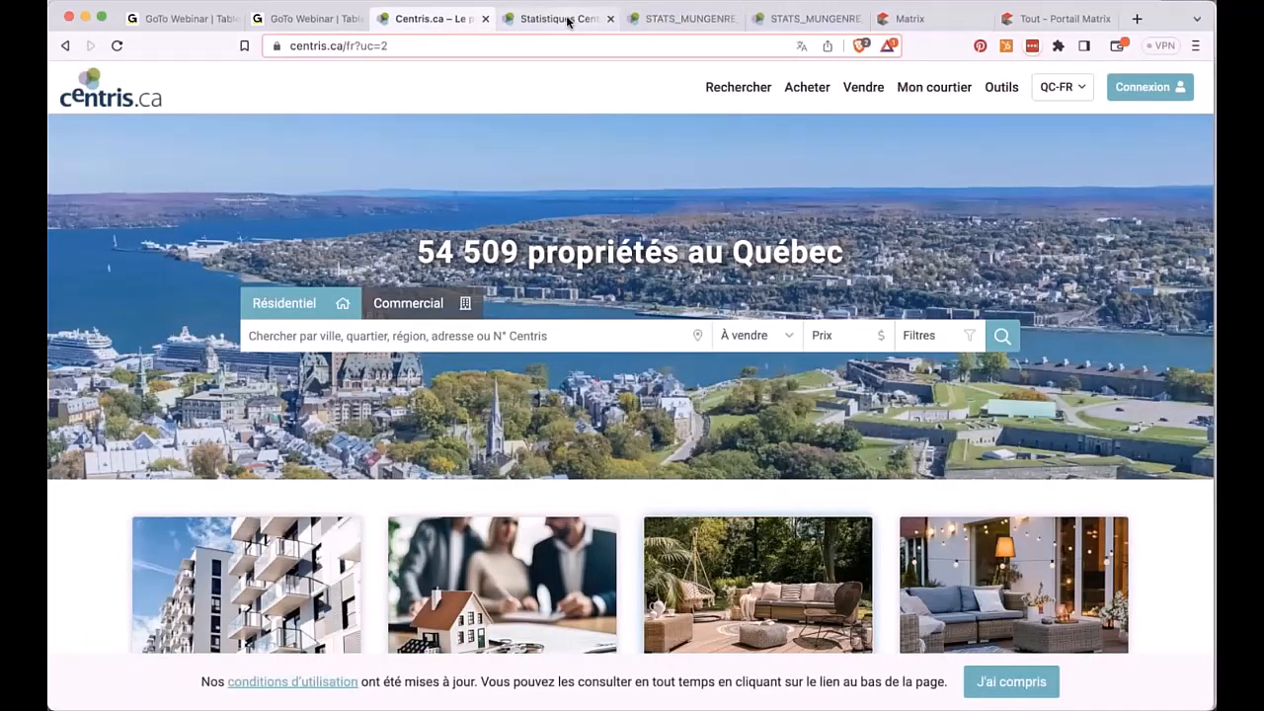
click(566, 20)
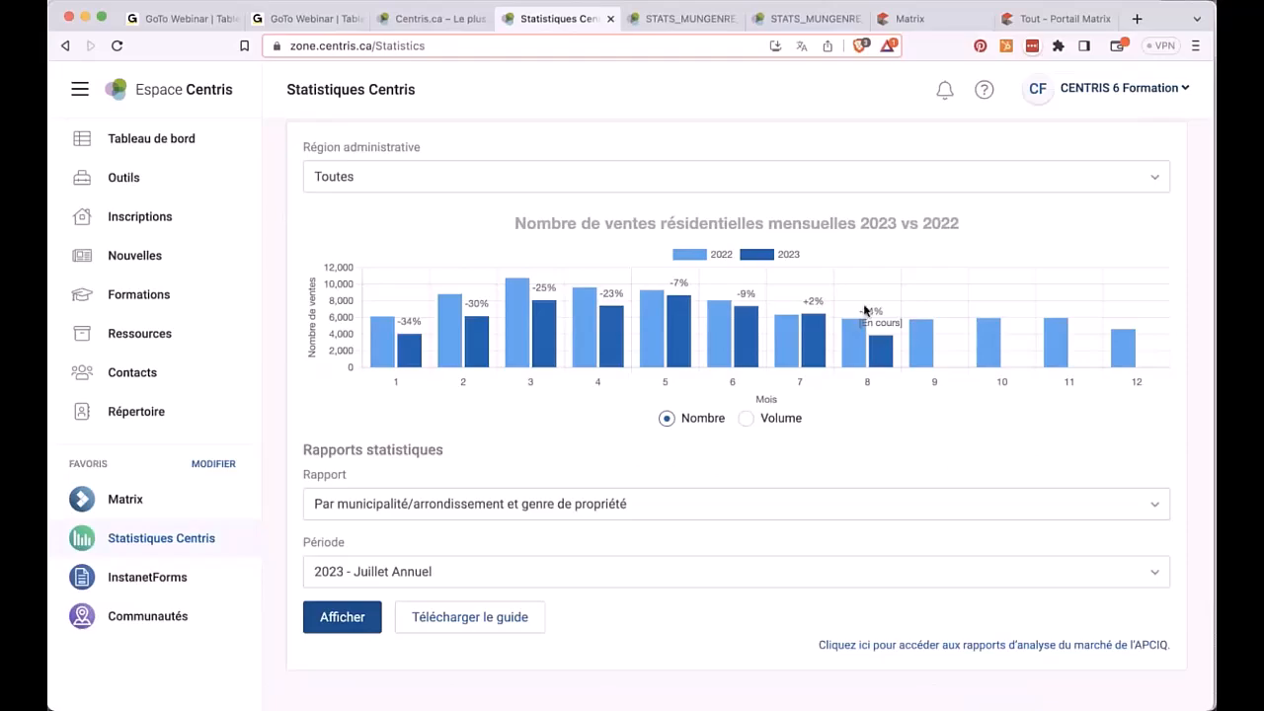
click(116, 130)
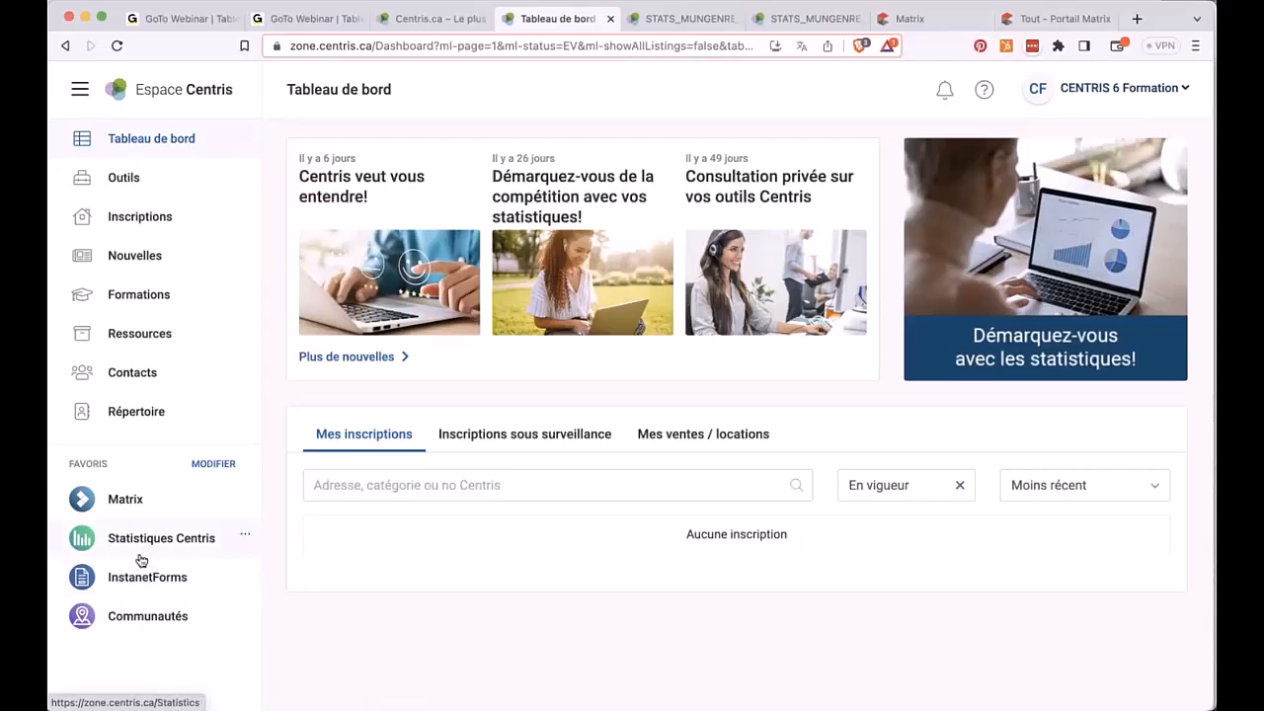
click(127, 182)
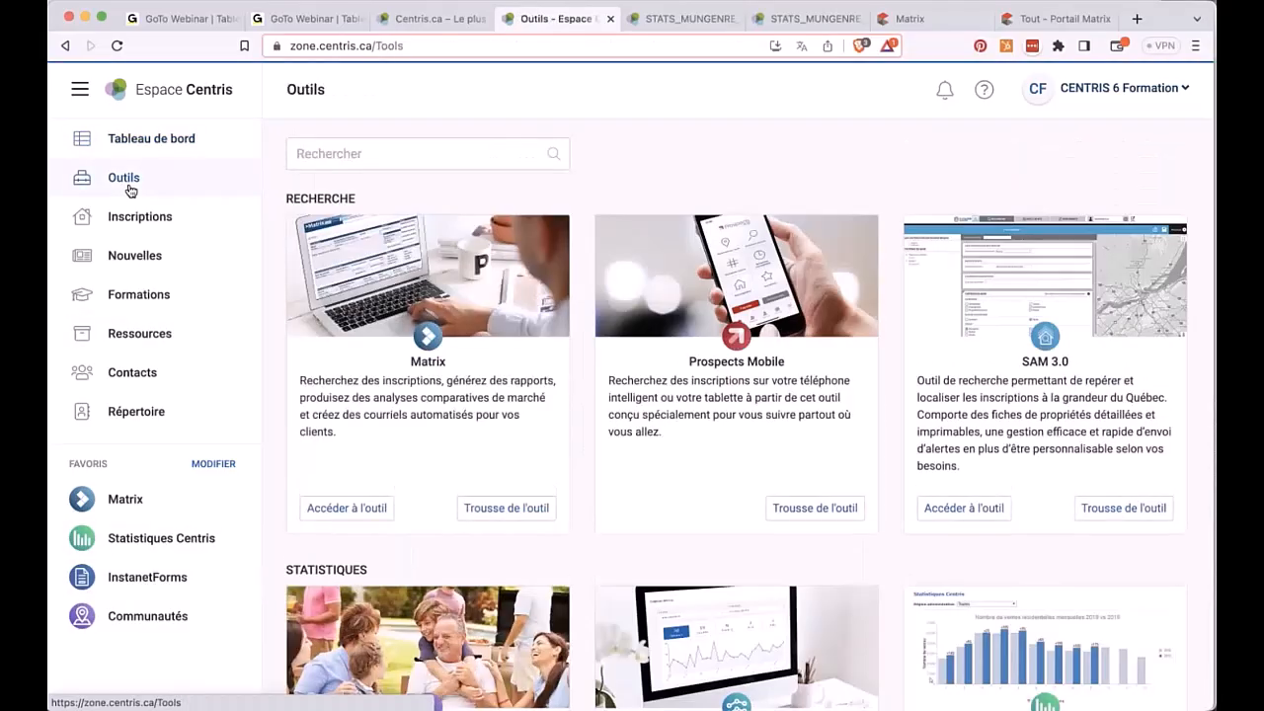
scroll(992, 201, down, 5)
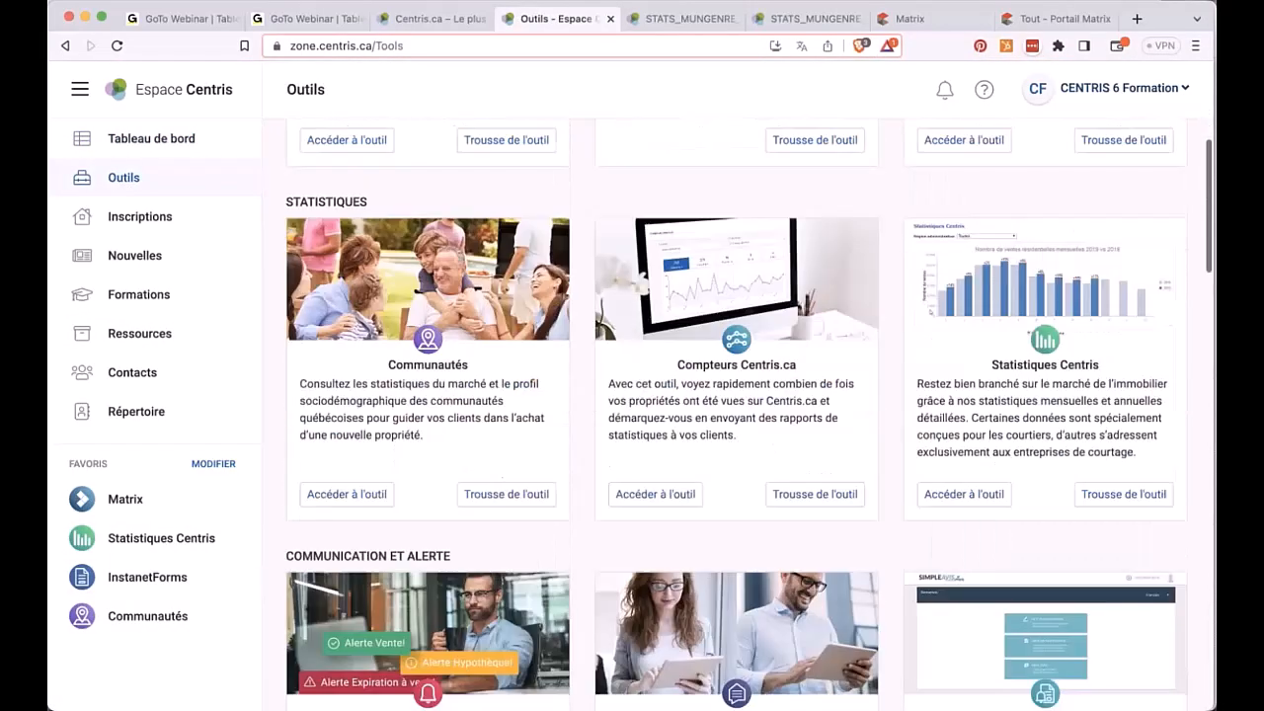
scroll(993, 200, up, 5)
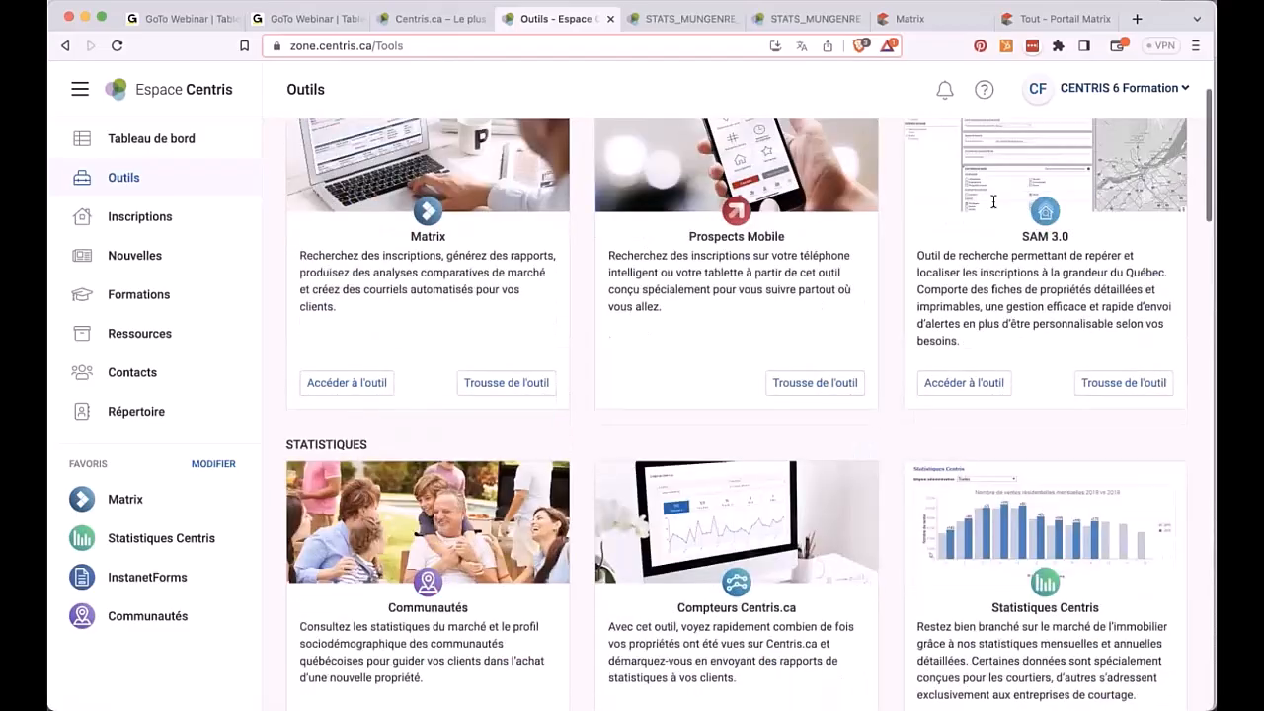
click(397, 158)
text(stat)
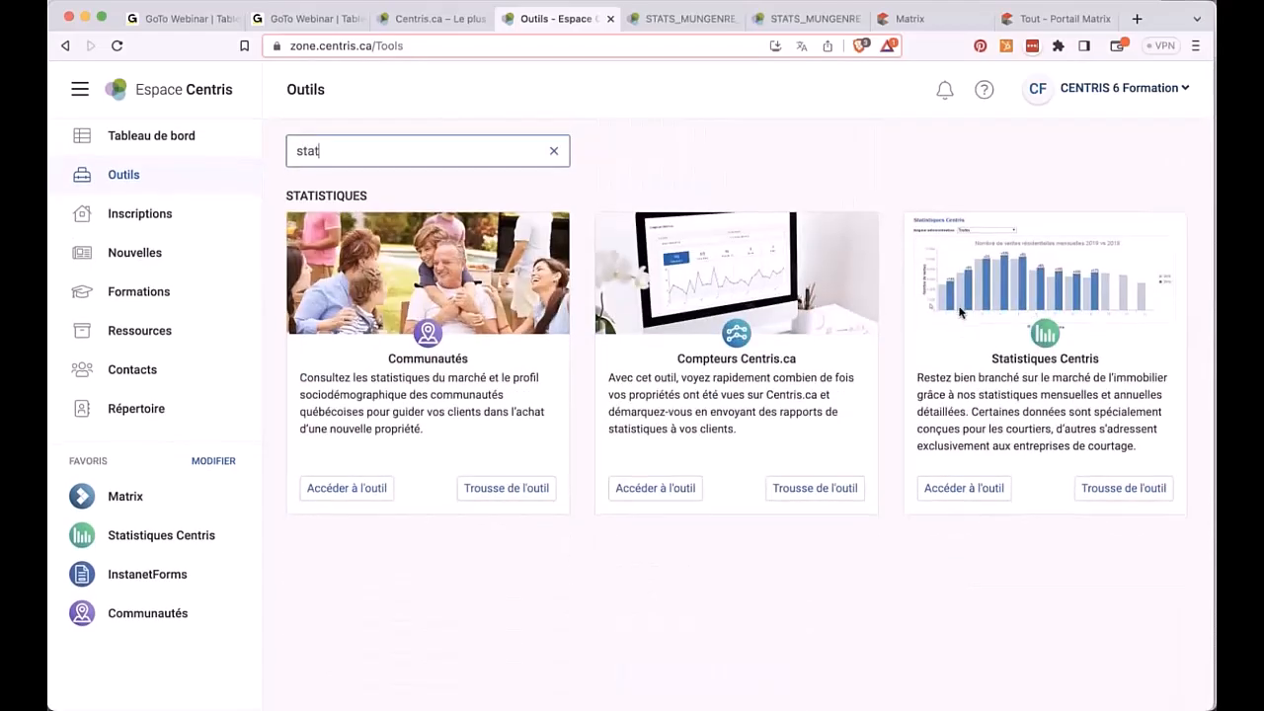
click(961, 489)
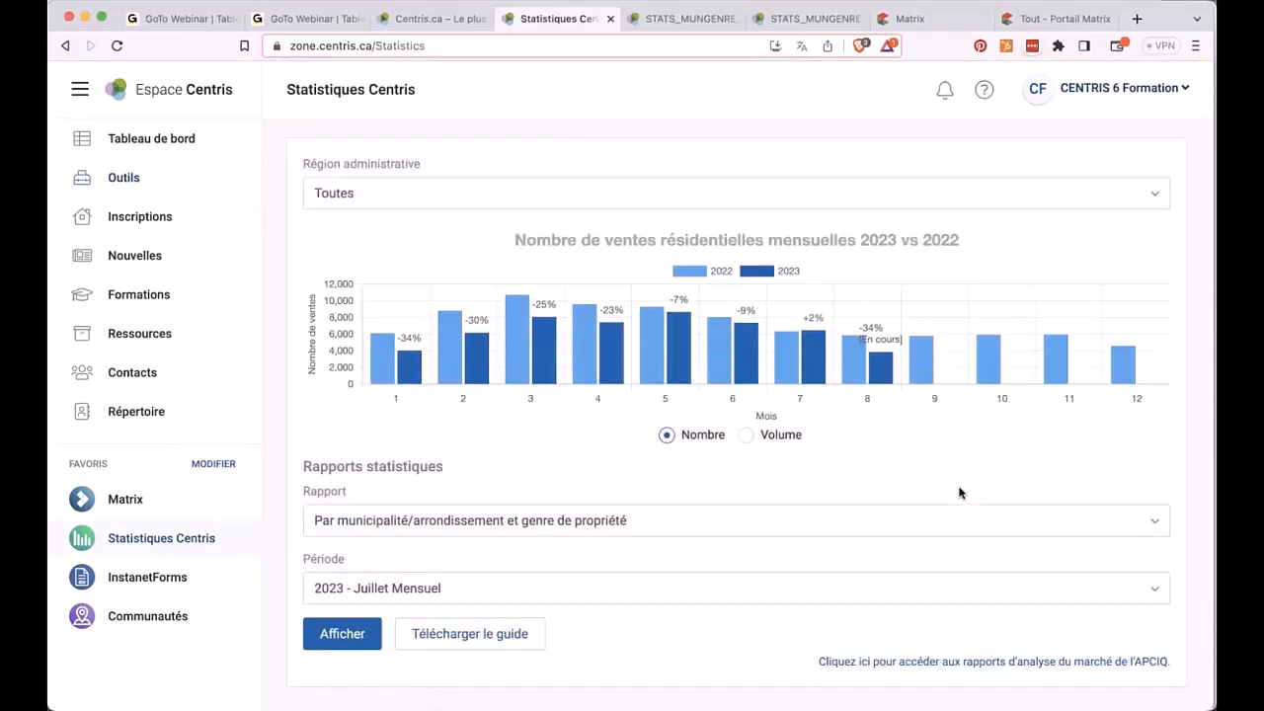
Review the available report types and look through the period choices back to 2012 - Annuel.
scroll(958, 492, down, 1)
click(959, 491)
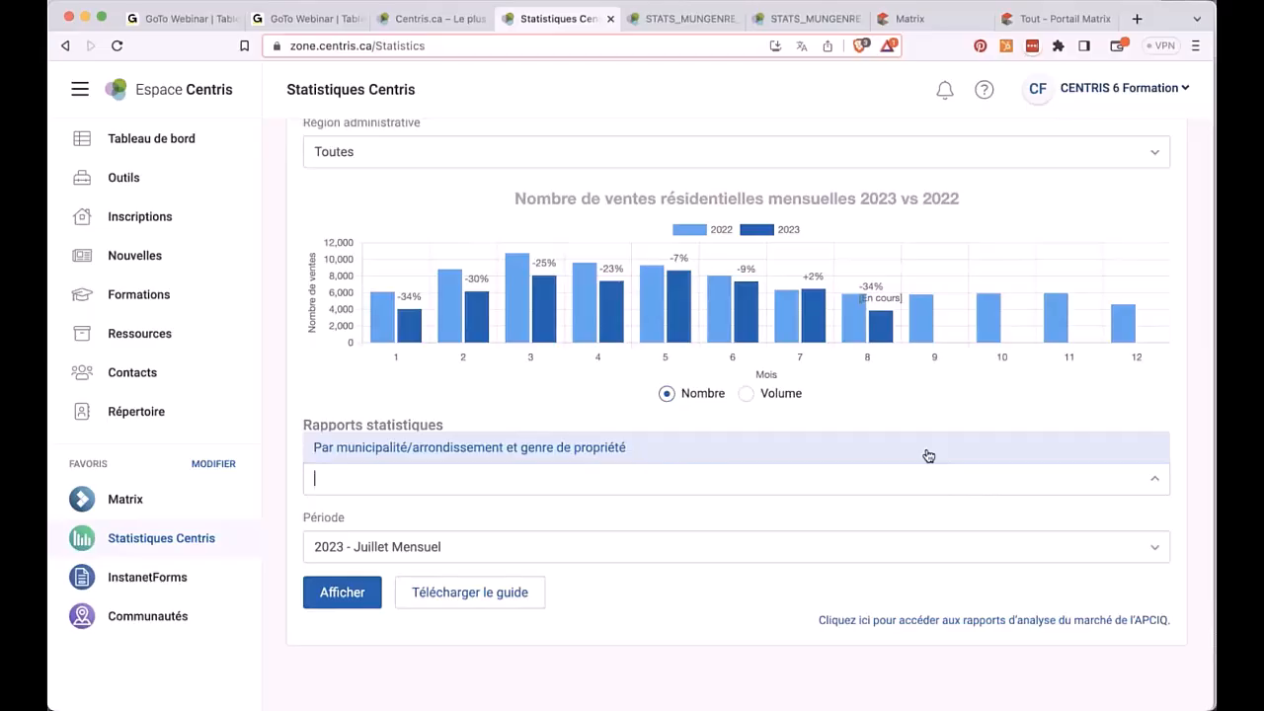
click(928, 456)
click(579, 548)
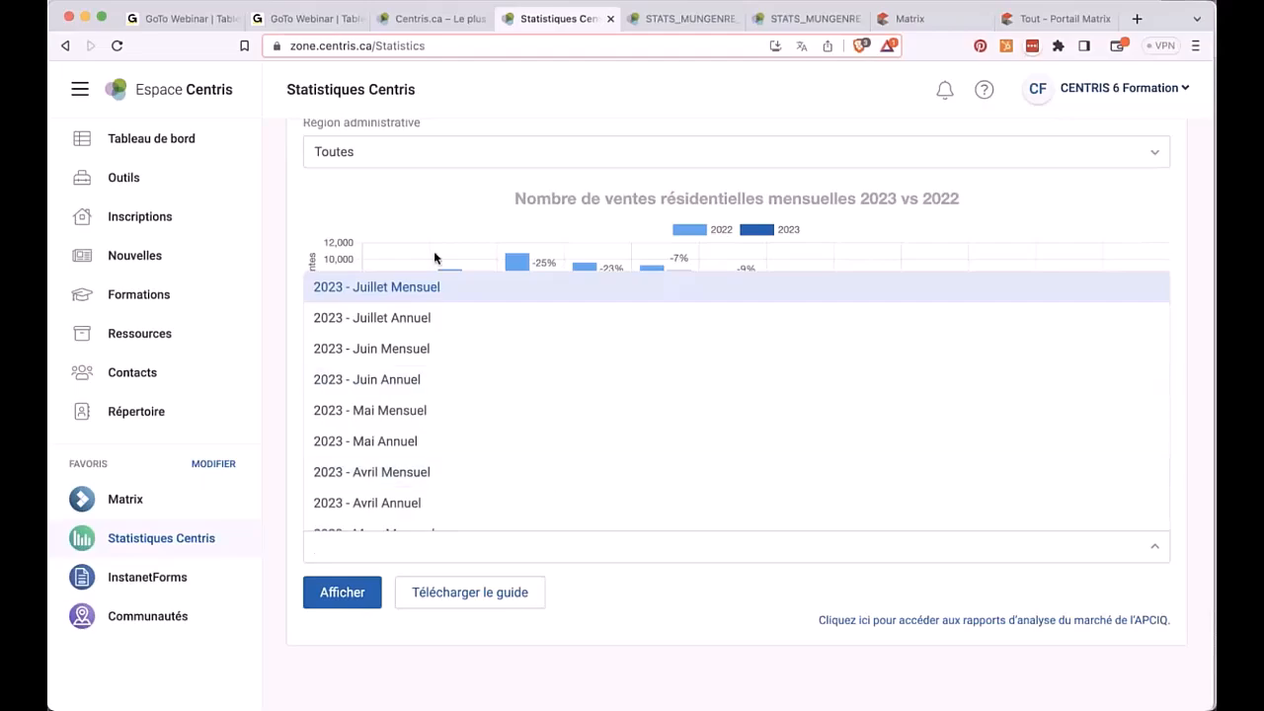
scroll(427, 362, down, 1)
scroll(427, 362, down, 15)
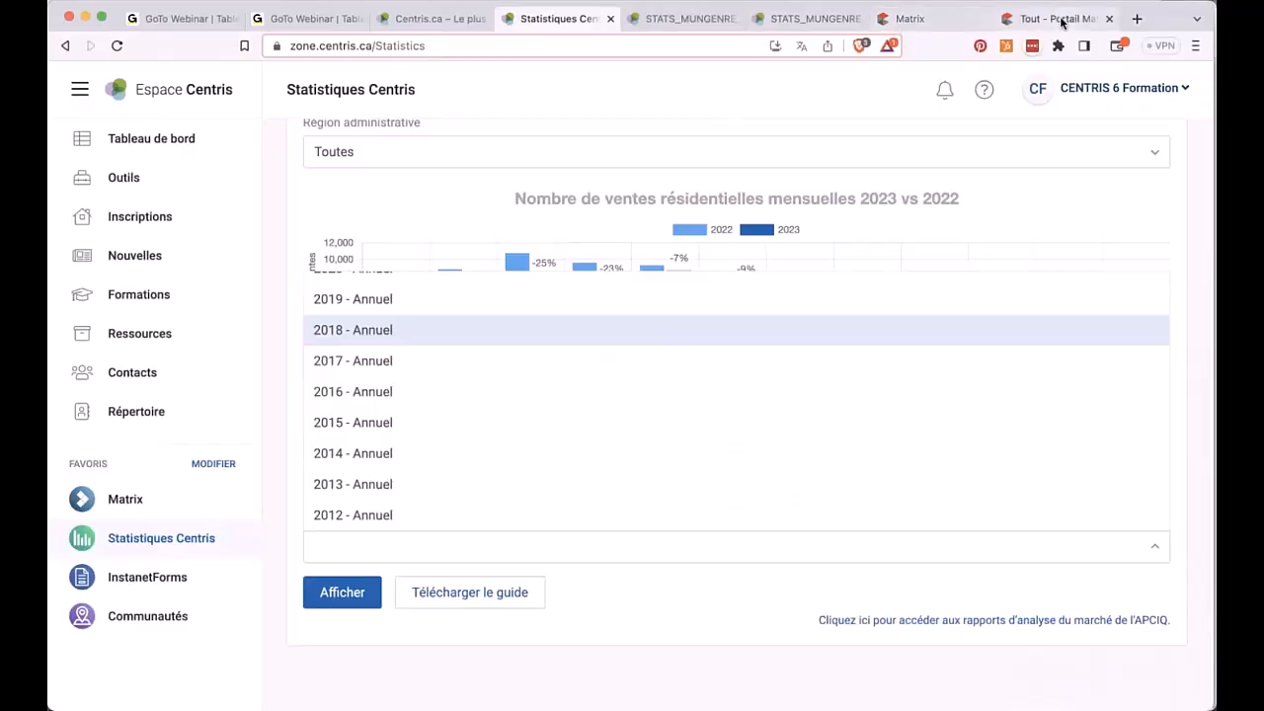
Return to the annual report STATS_MUNGENRE_202307O.pdf, show its page thumbnails, and go to page 10.
click(686, 27)
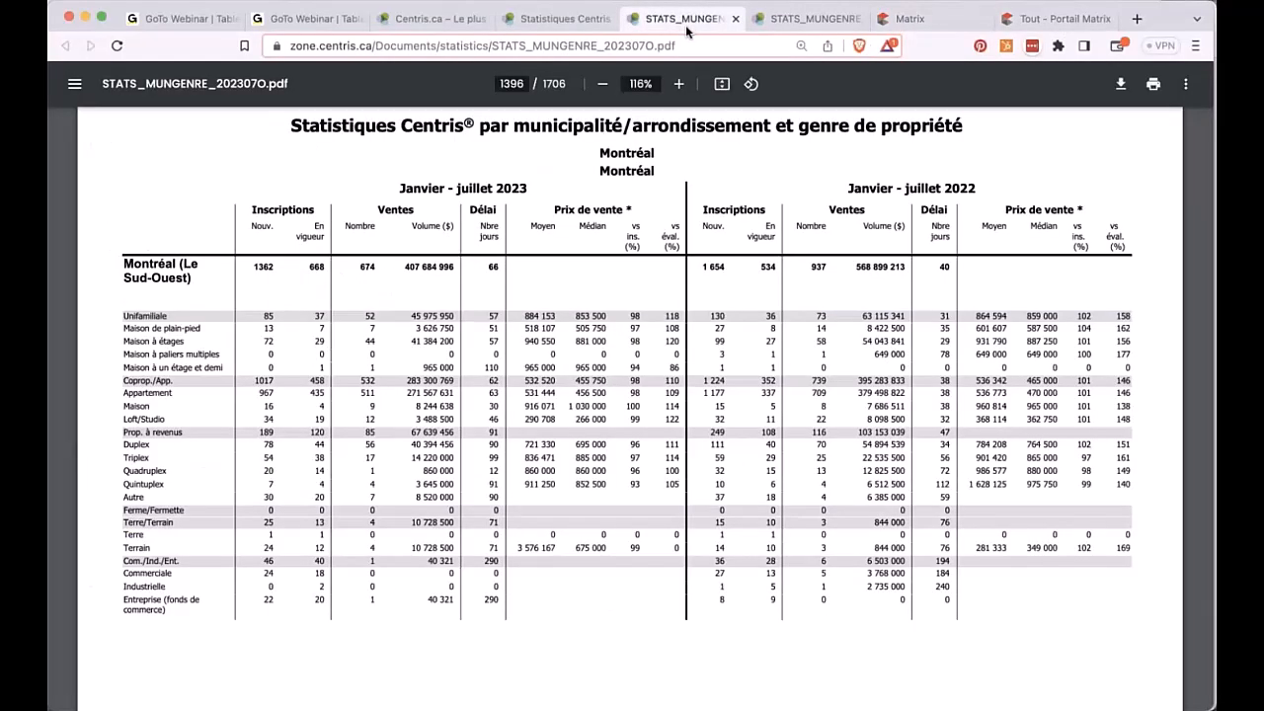
key(super+f)
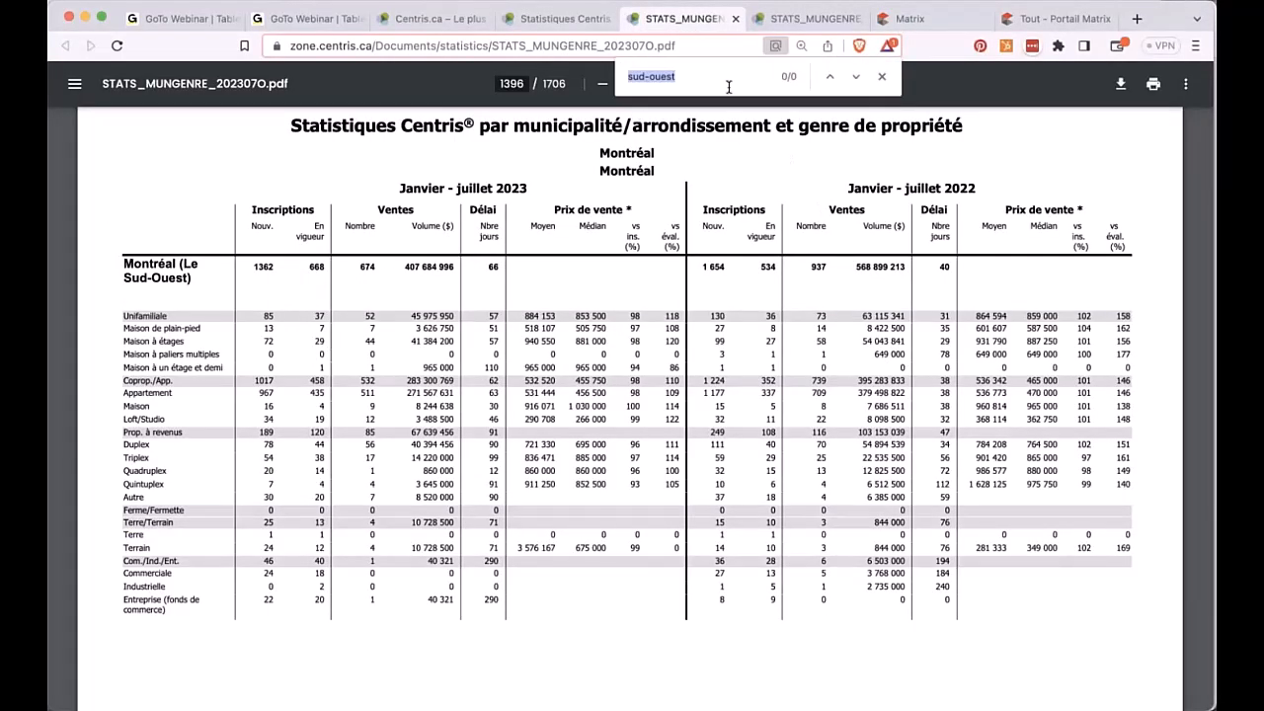
click(74, 84)
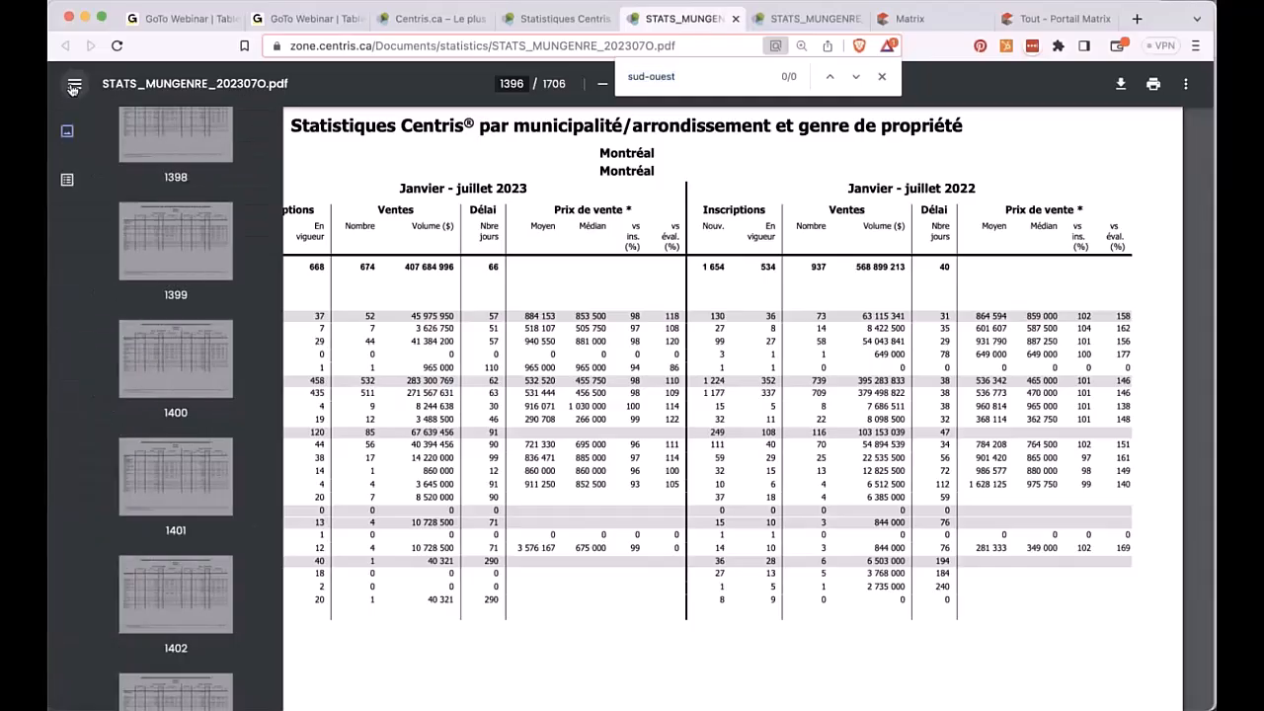
scroll(187, 312, up, 20)
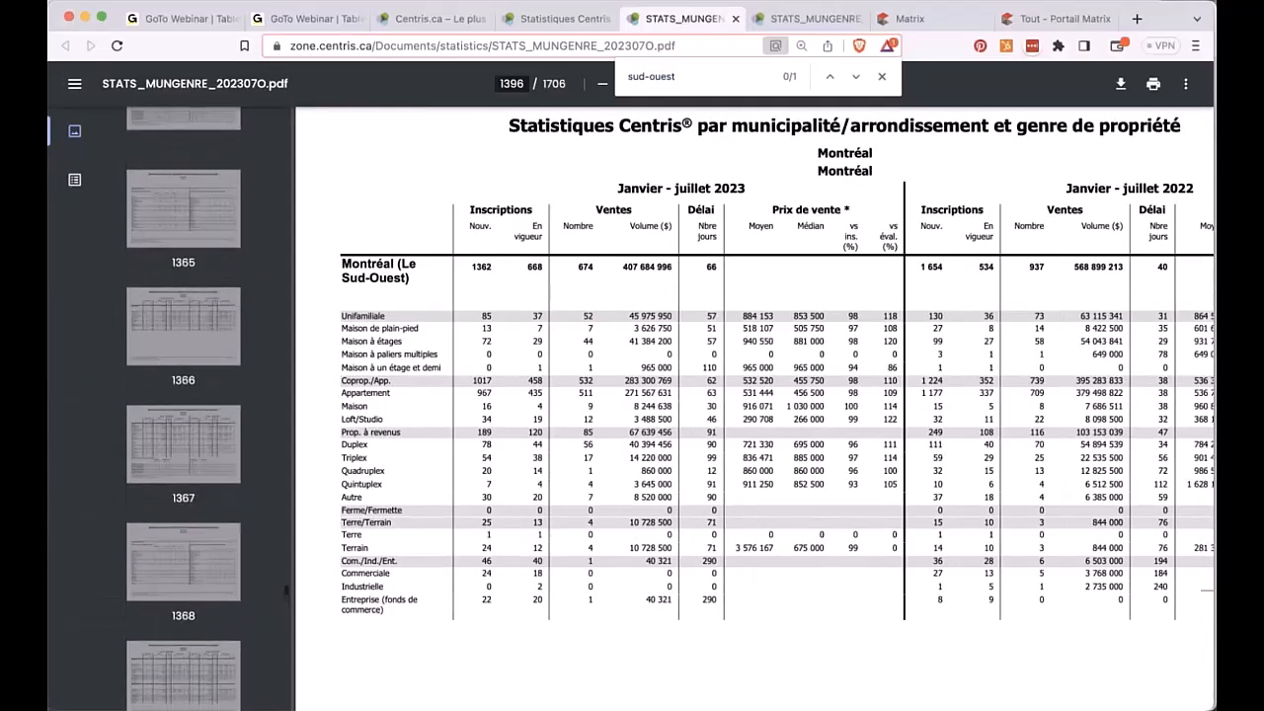
scroll(184, 296, up, 20)
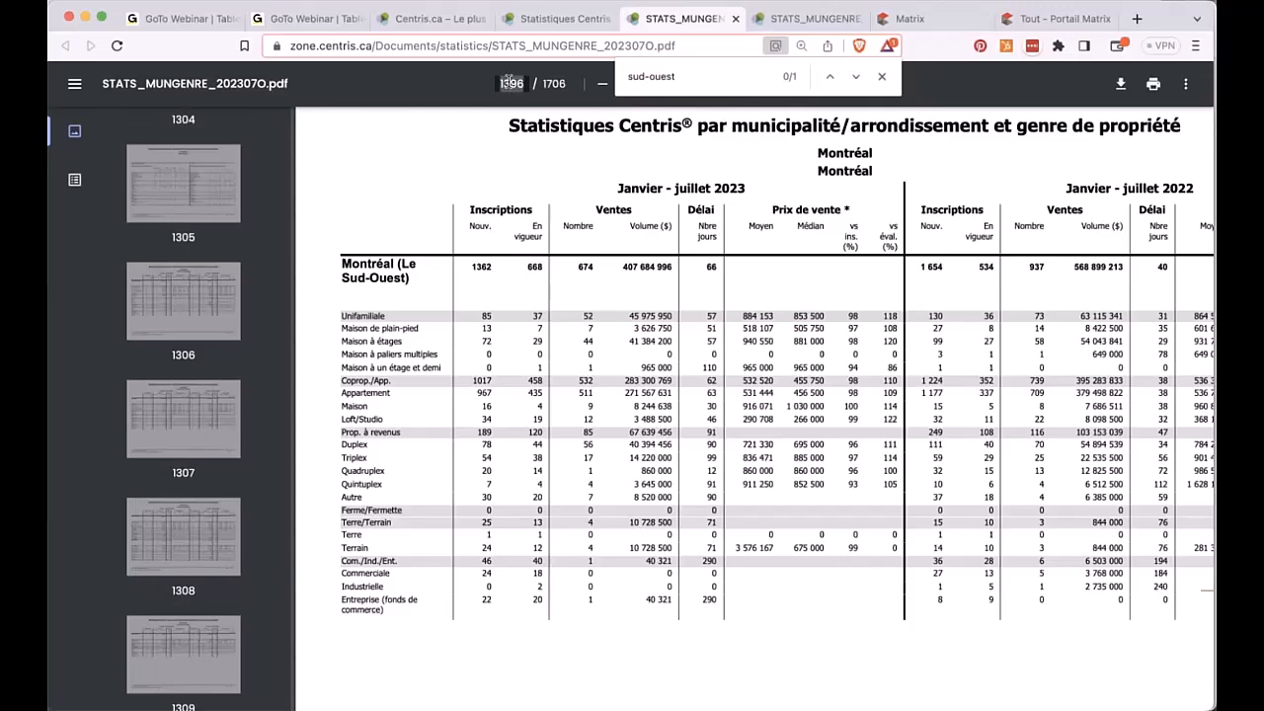
text(10)
key(Return)
Look through the report's introductory definitions, going back through its first pages to page 1.
scroll(198, 181, up, 5)
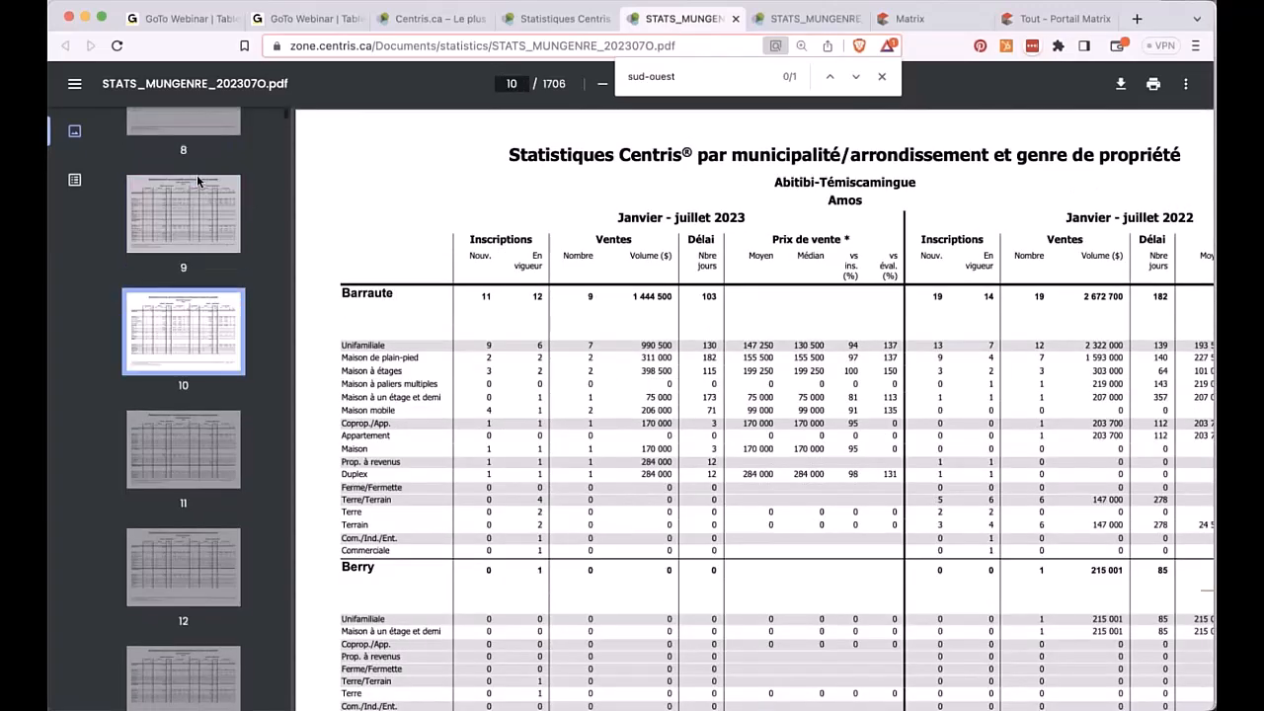
scroll(198, 180, up, 3)
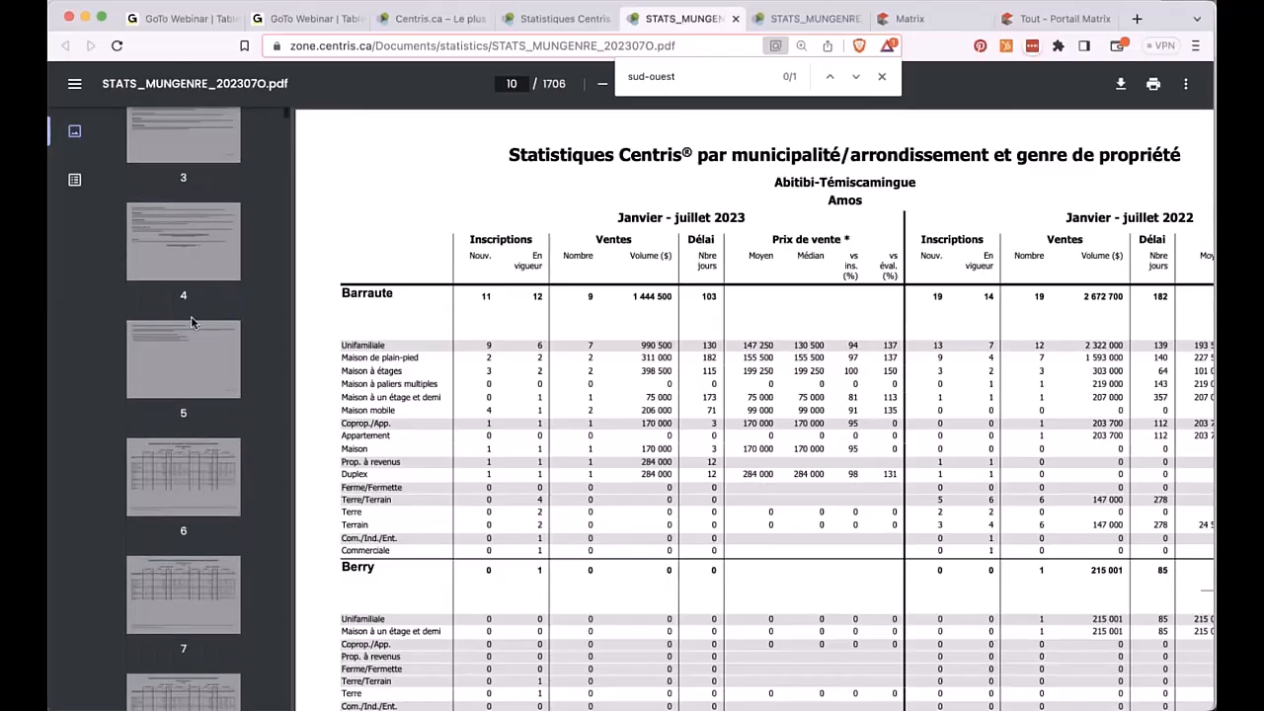
click(186, 373)
click(181, 223)
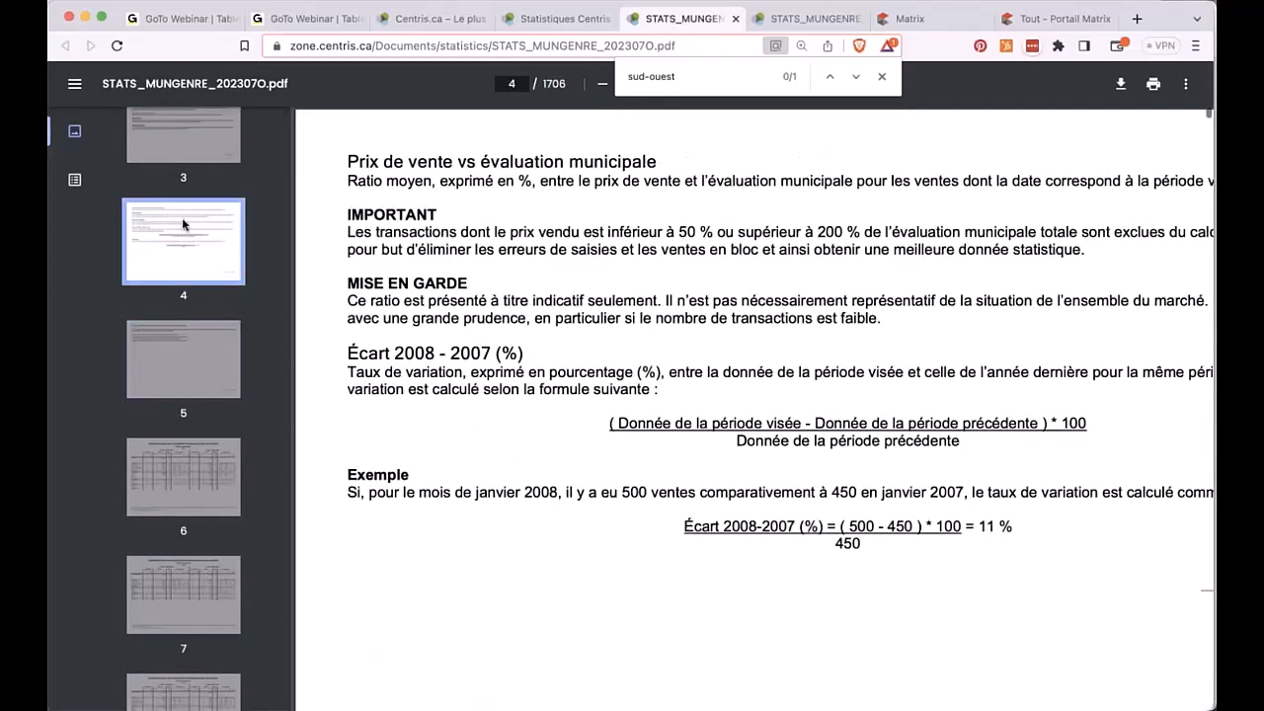
click(168, 148)
scroll(185, 259, up, 3)
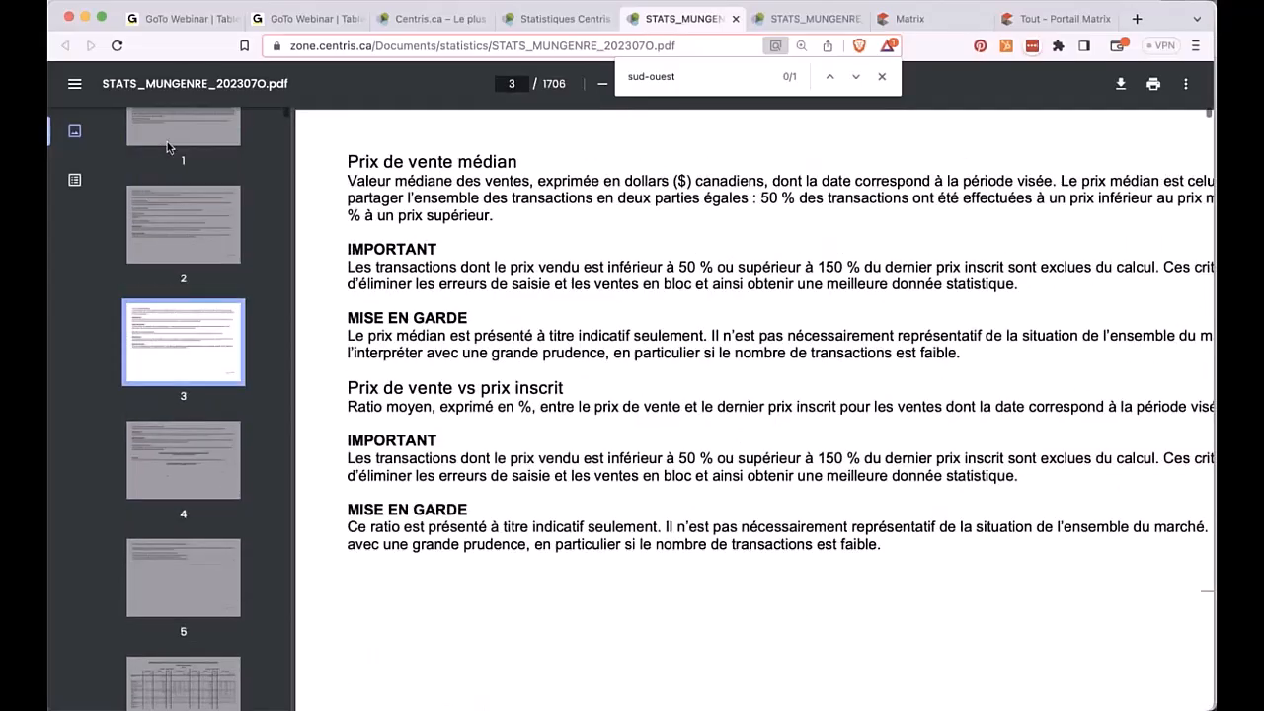
click(187, 261)
scroll(187, 264, up, 1)
click(193, 201)
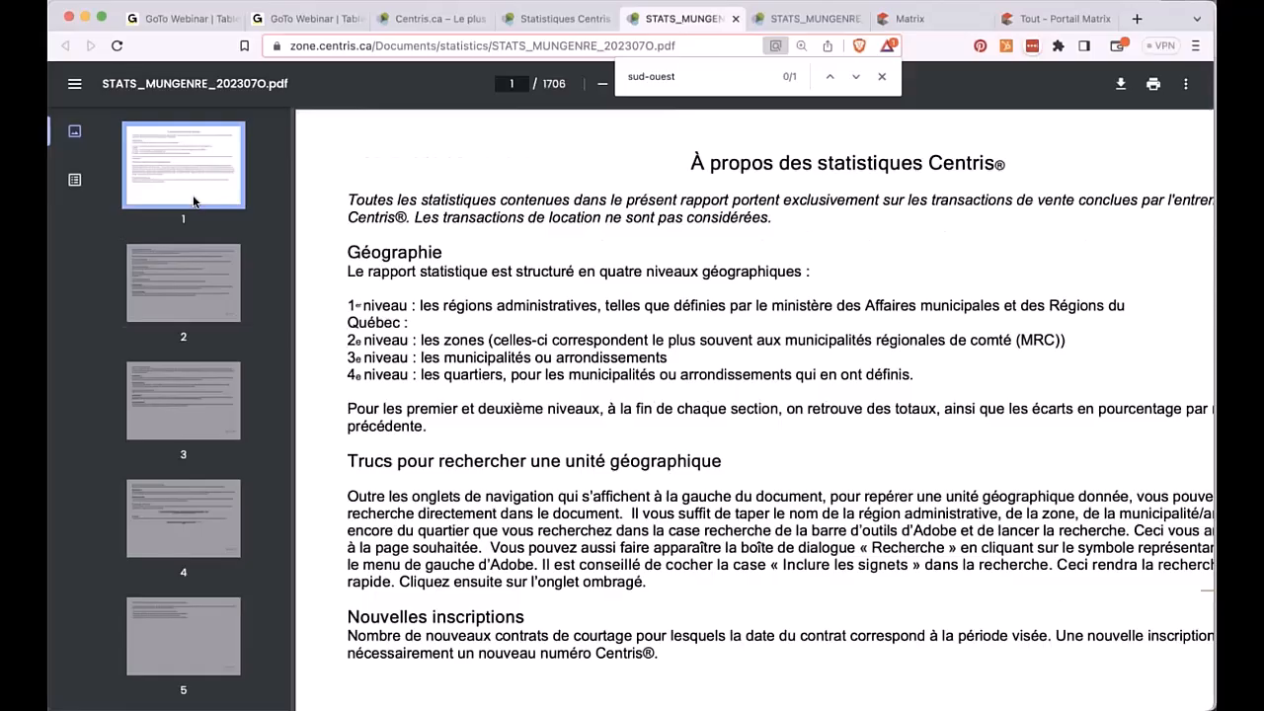
View the Abitibi-Témiscamingue statistics on pages 10 and 9 of the report.
scroll(193, 201, down, 10)
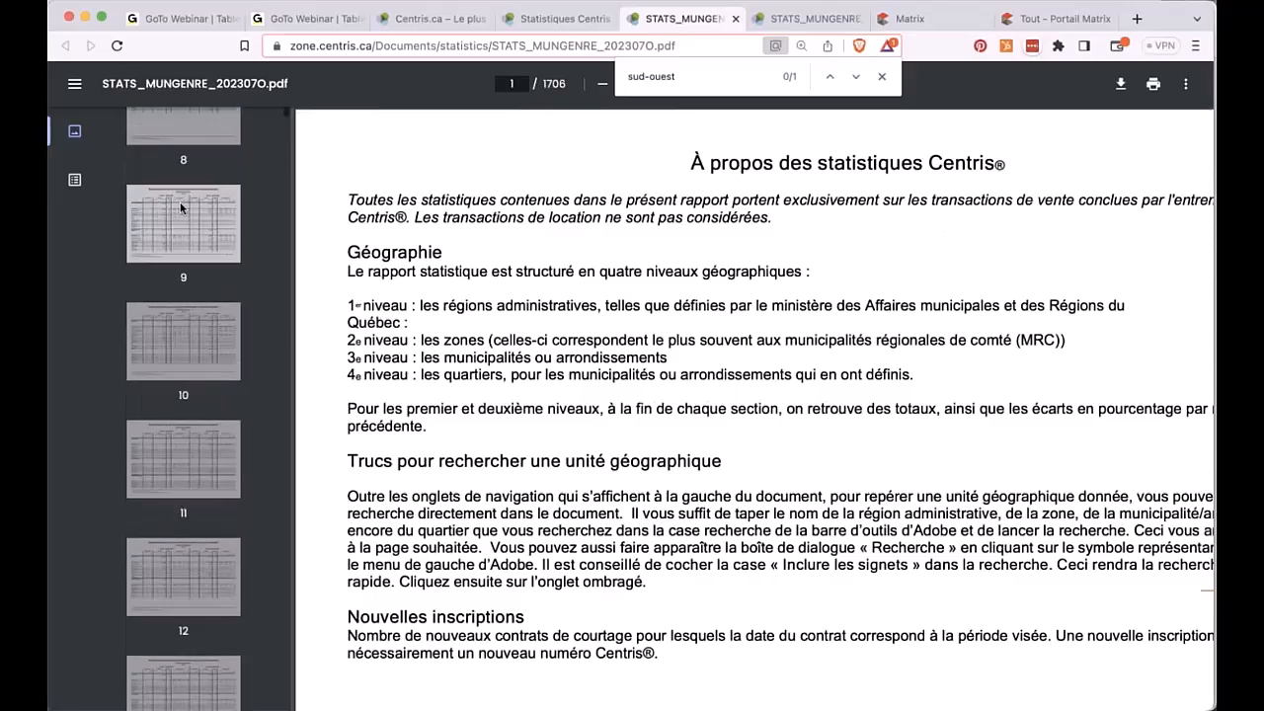
click(199, 354)
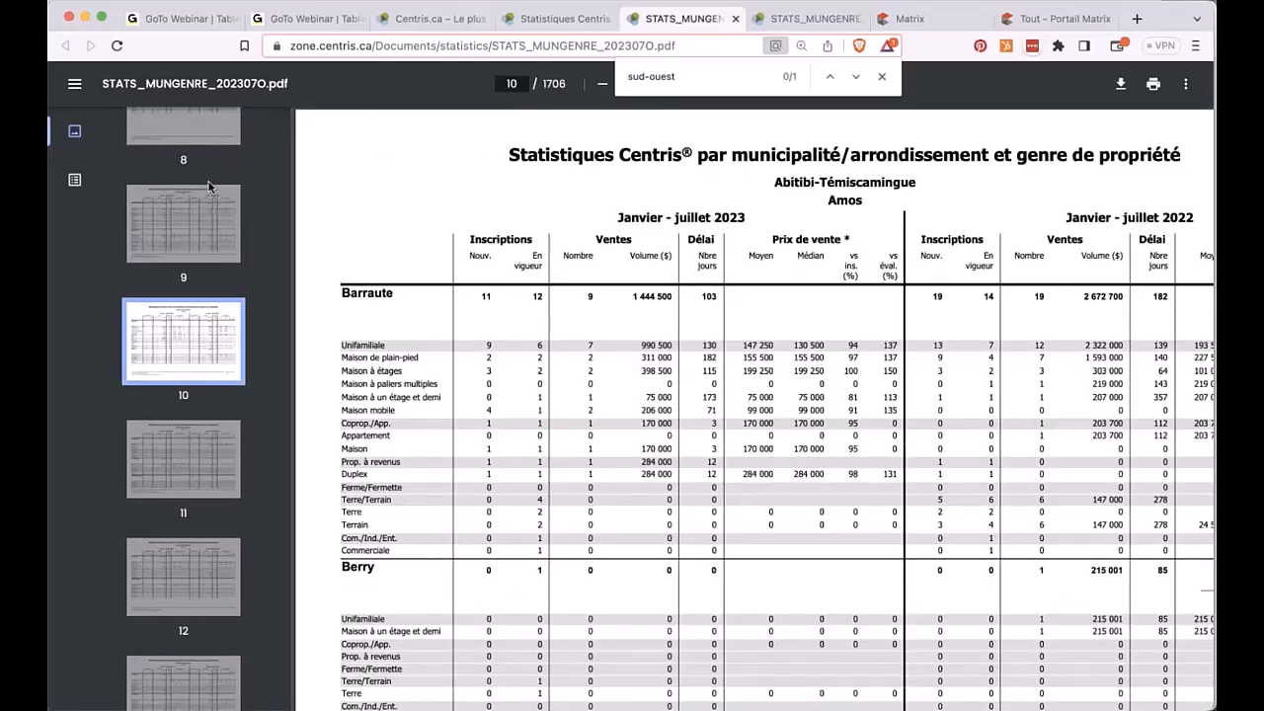
click(209, 237)
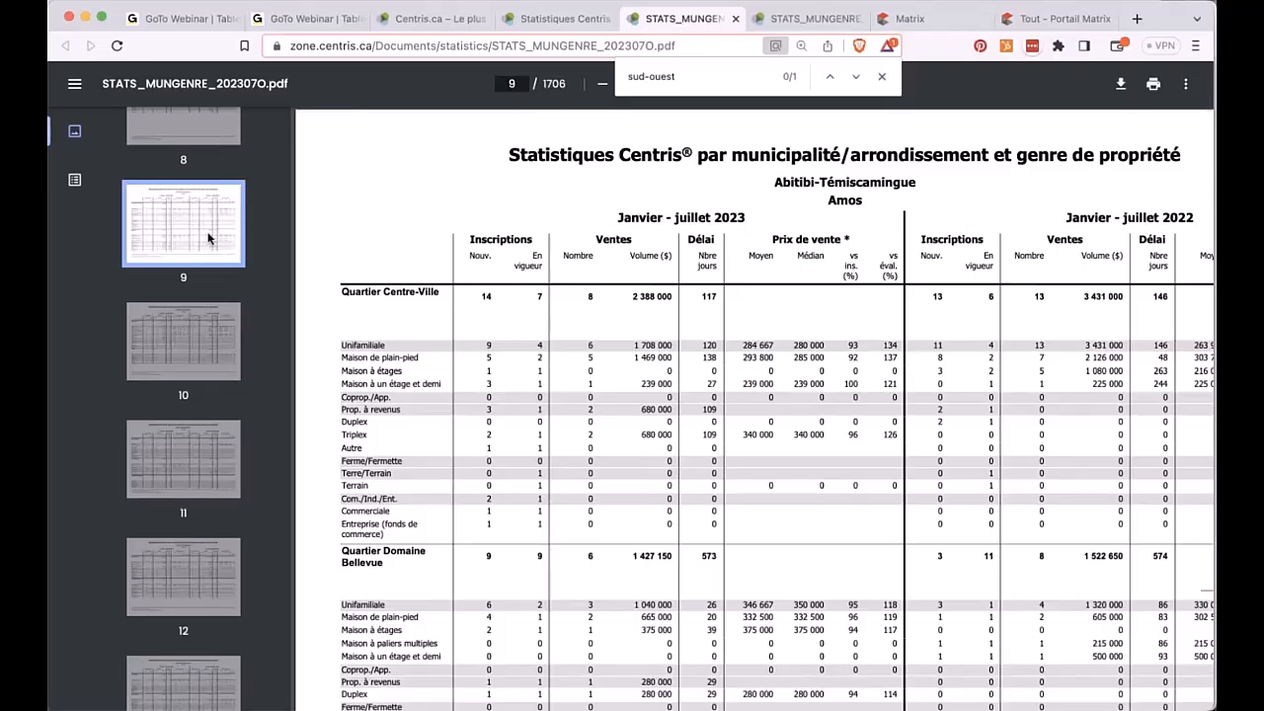
Show the report's outline, expand the Montréal region, and go to its Montréal (p.1377) section.
click(75, 179)
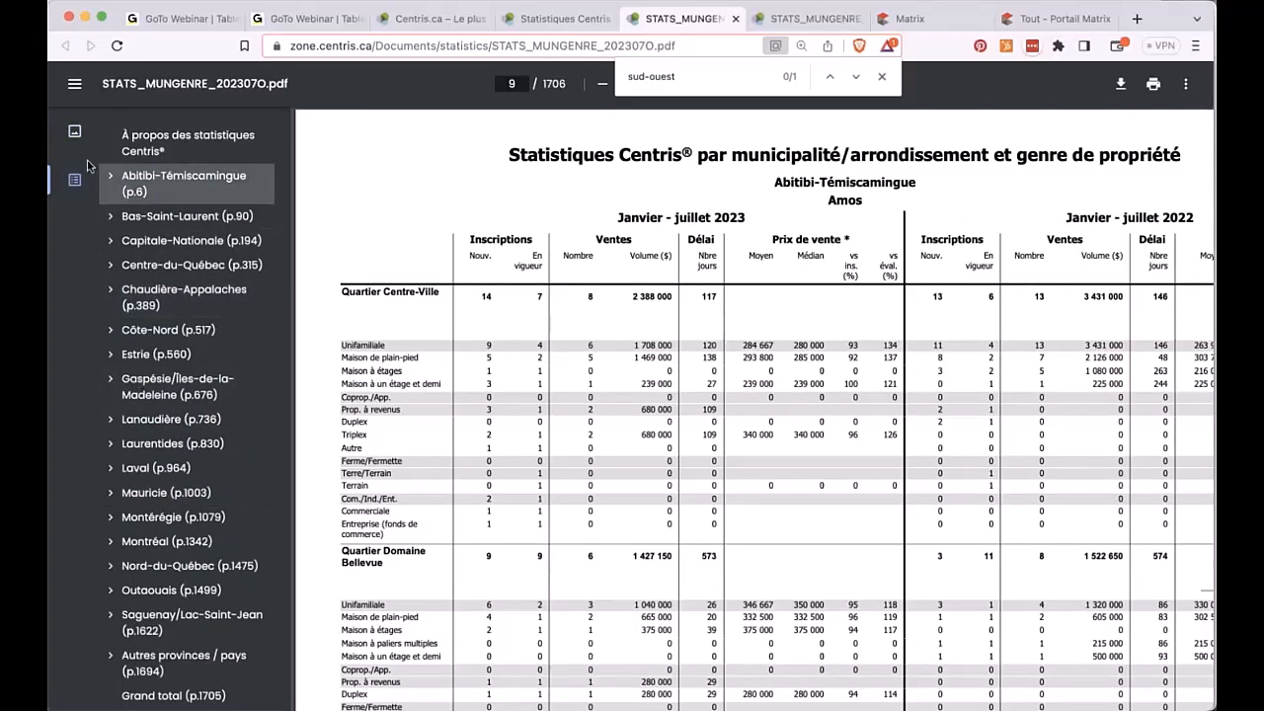
click(111, 542)
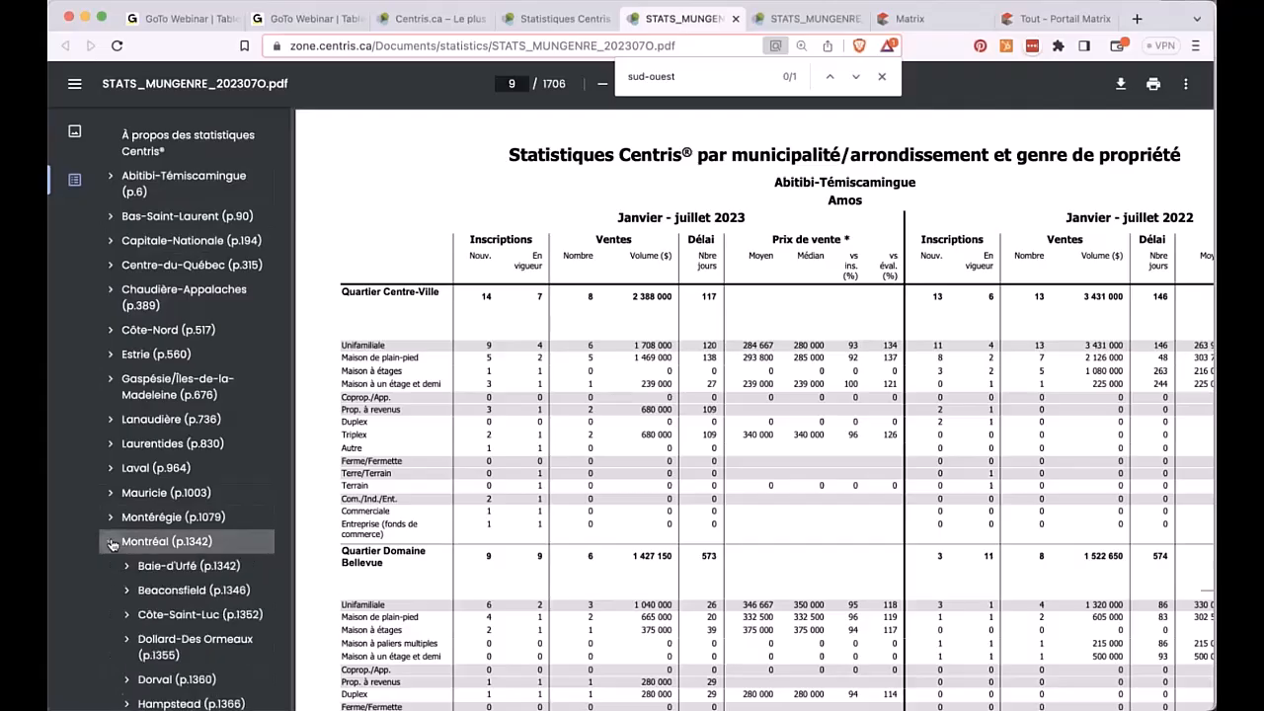
scroll(111, 543, down, 5)
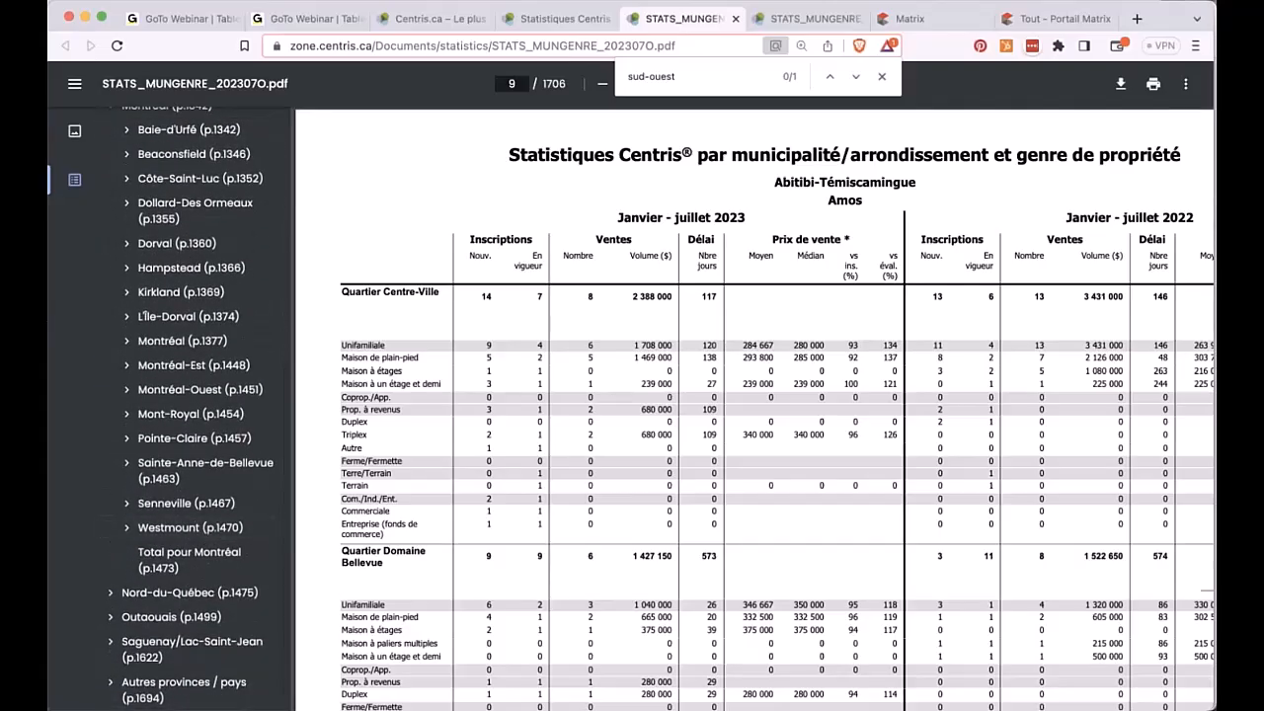
click(213, 344)
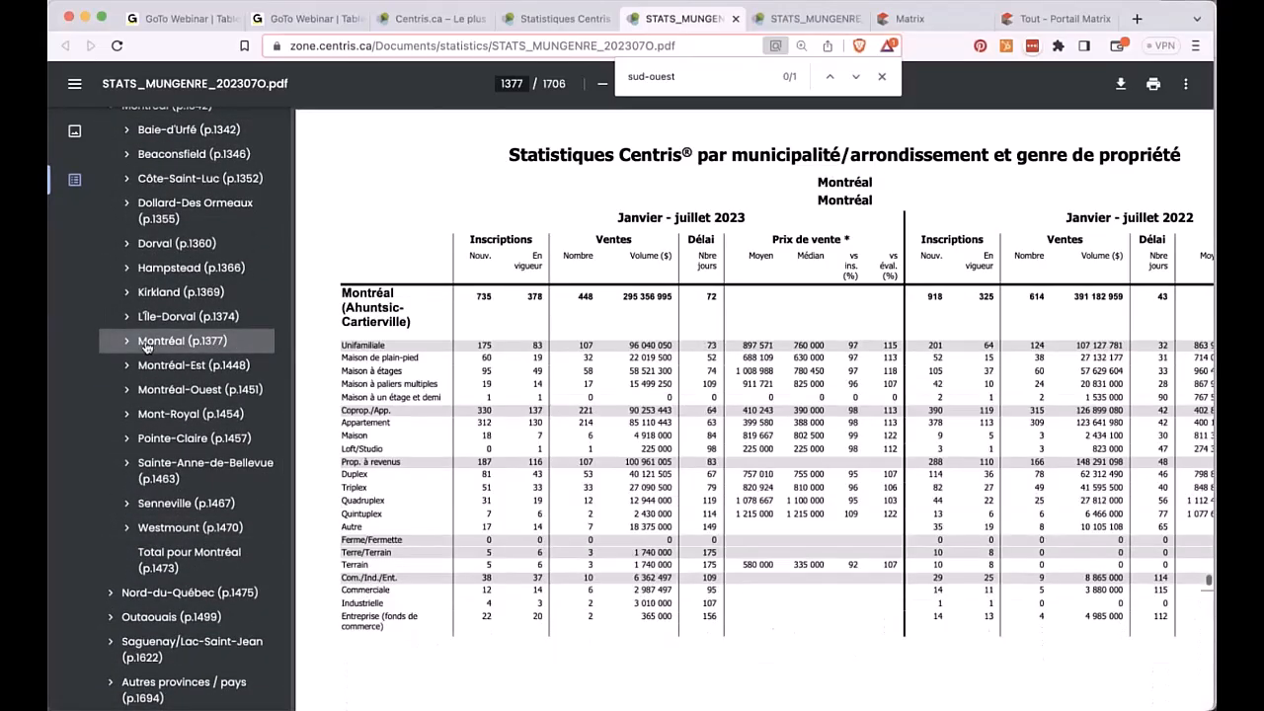
Expand Montréal (p.1377) in the outline and look through the list of its boroughs.
click(123, 343)
scroll(190, 460, down, 3)
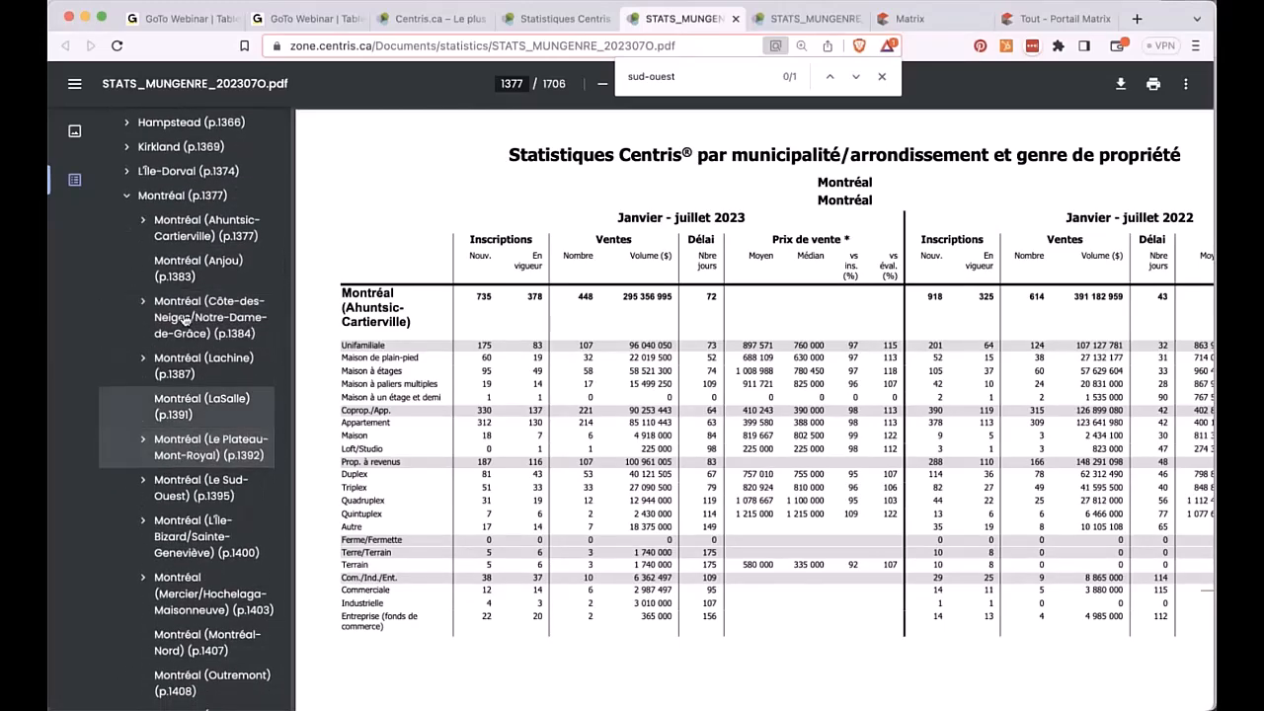
scroll(184, 317, down, 5)
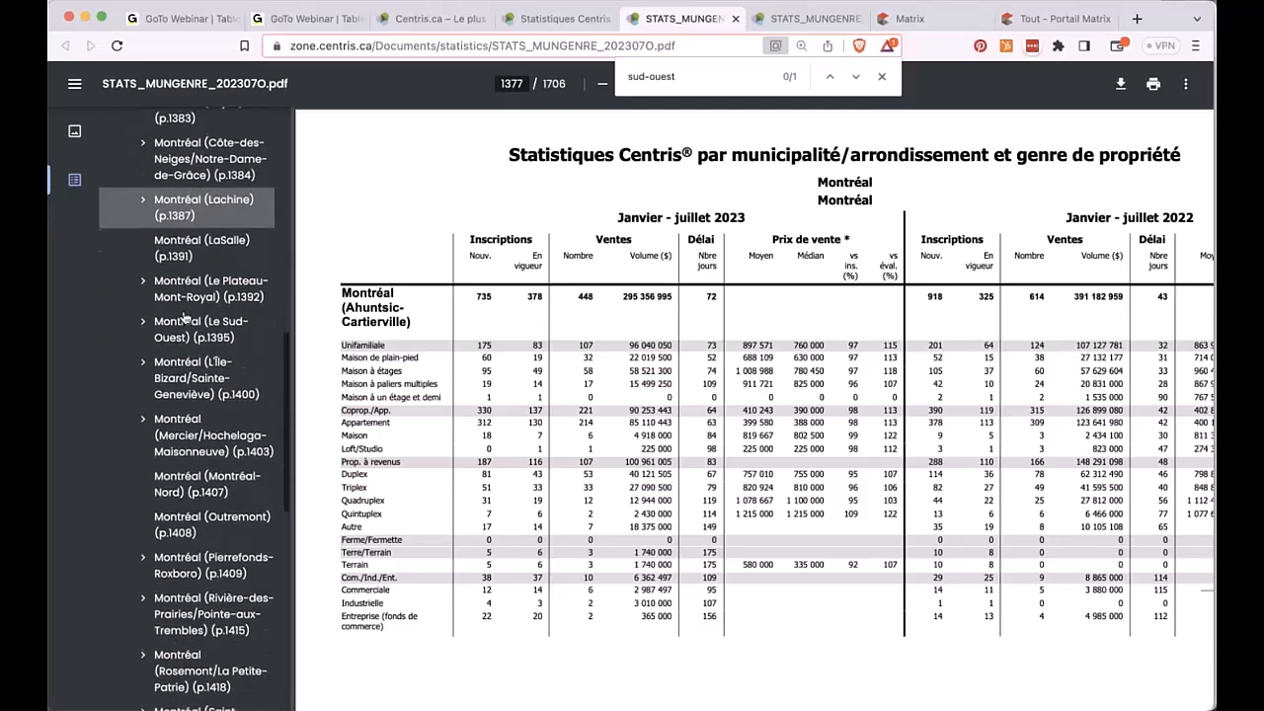
scroll(184, 307, down, 6)
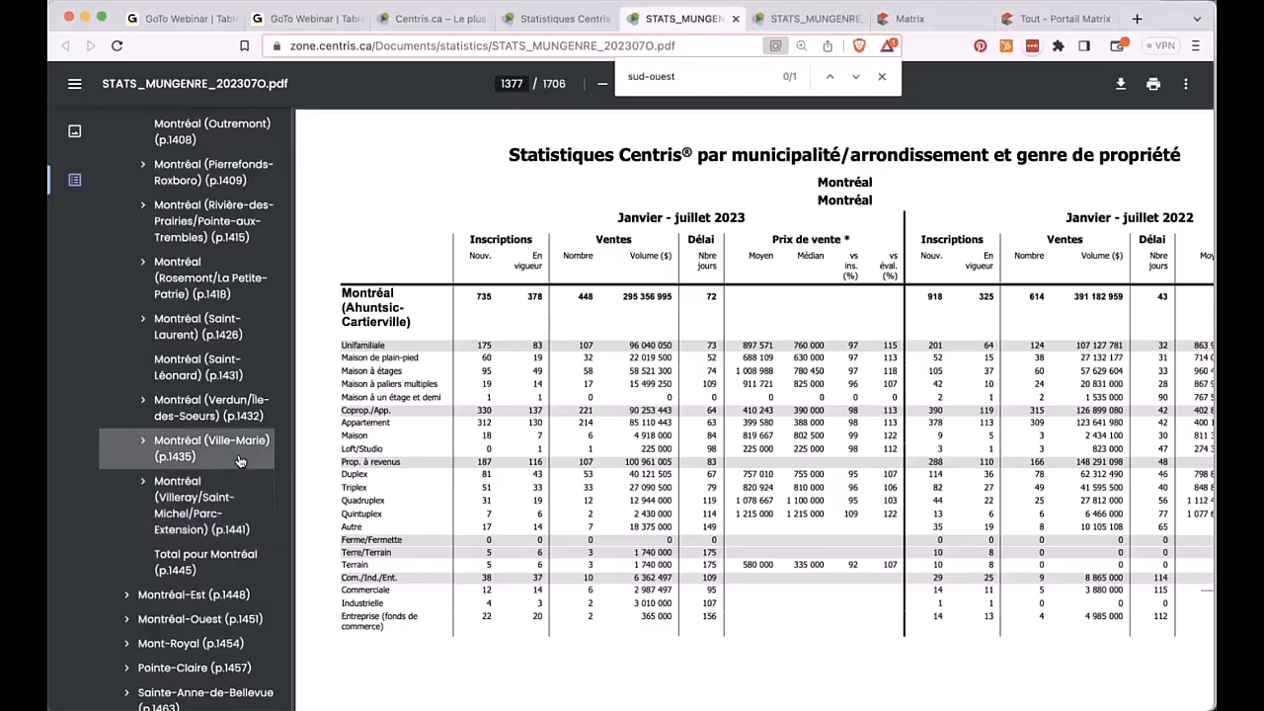
scroll(239, 461, up, 1)
scroll(239, 461, up, 2)
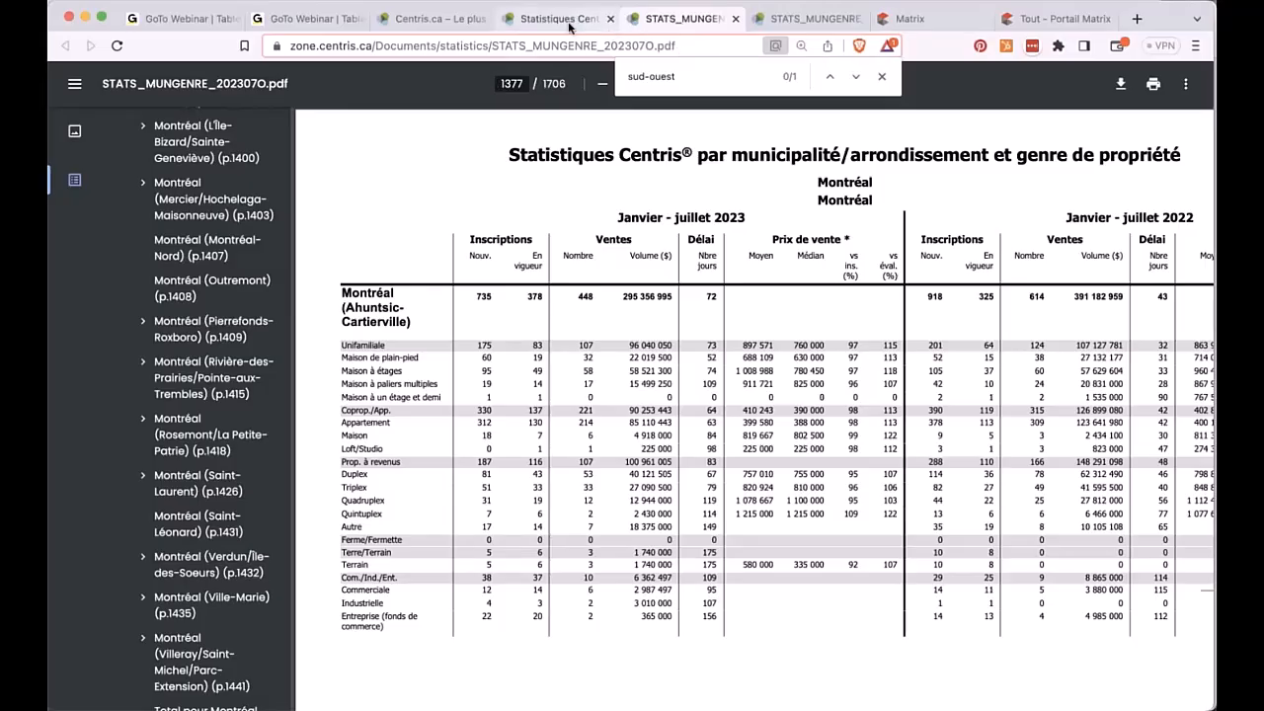
Switch to Matrix, open its statistics guide, and review the rate-of-change formula and the cautions on page 1.
click(936, 26)
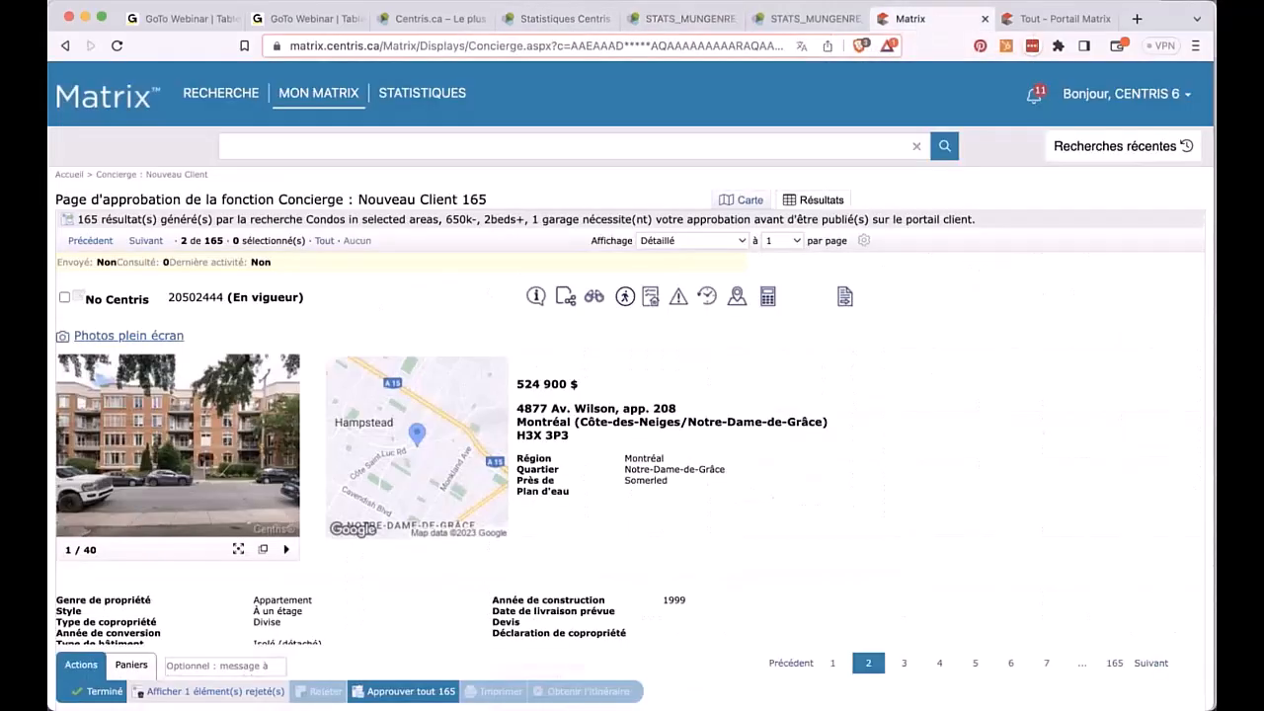
mouse_move(444, 89)
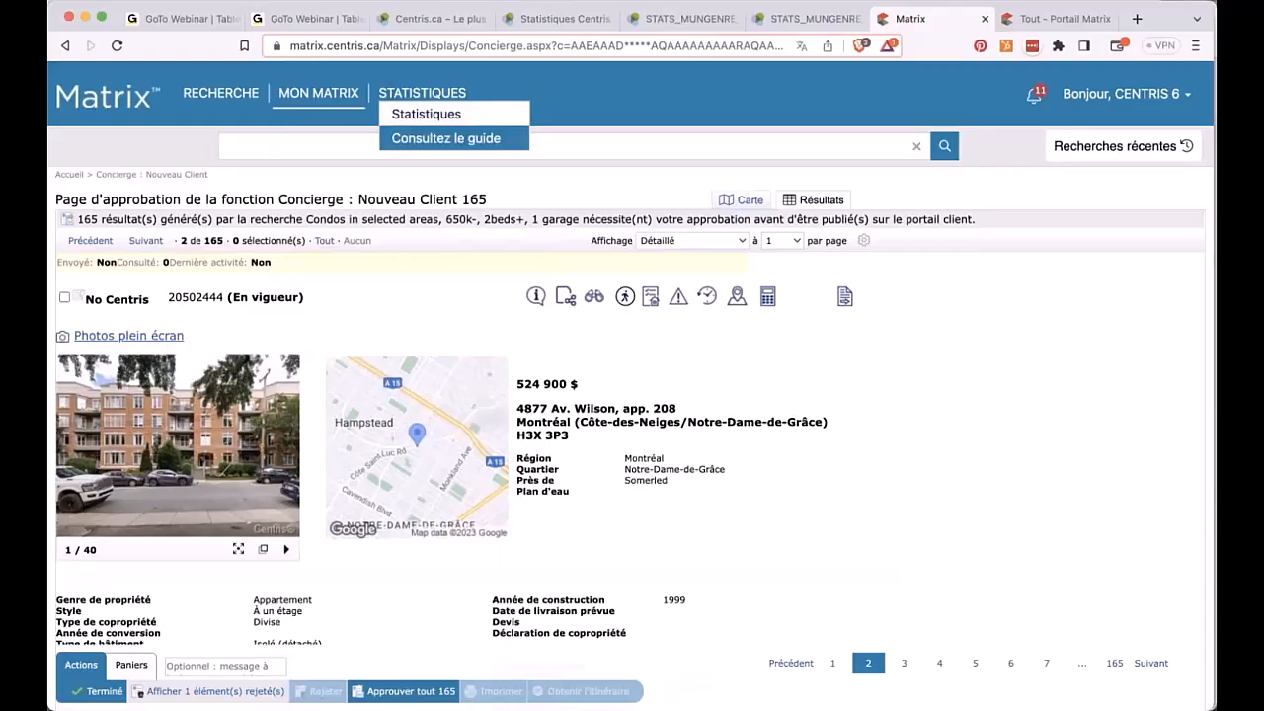
click(459, 138)
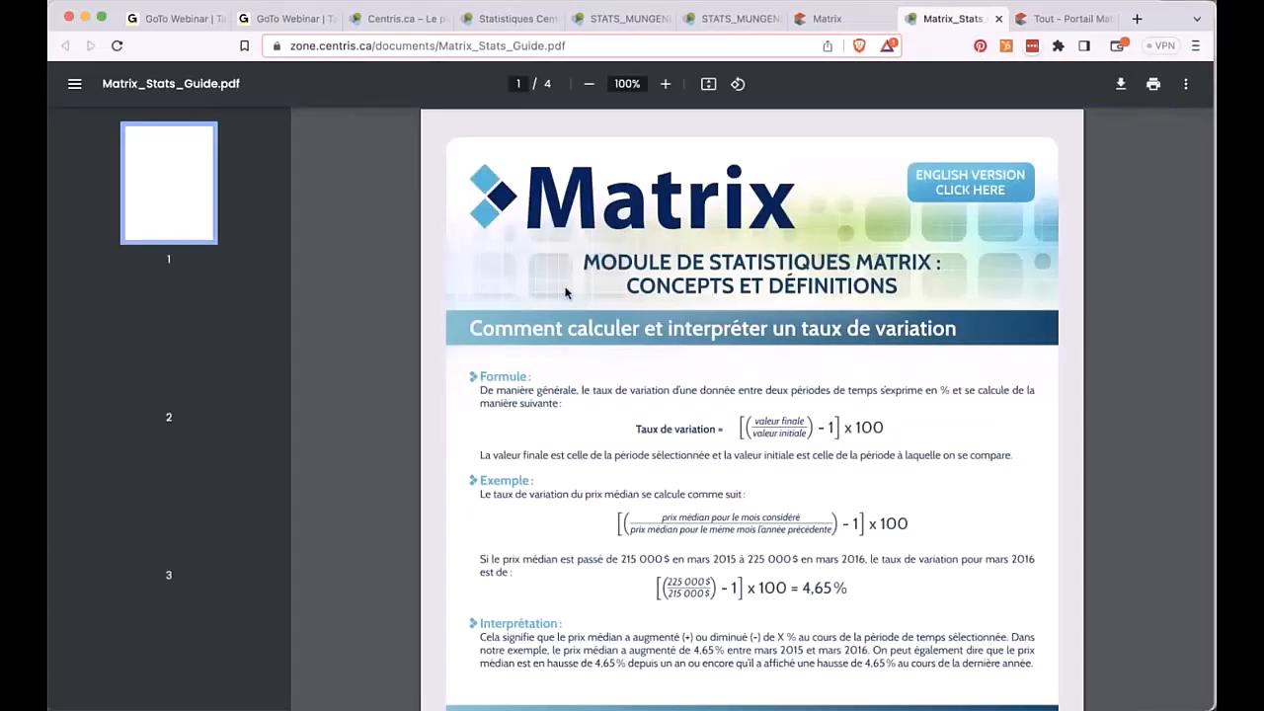
scroll(578, 302, down, 3)
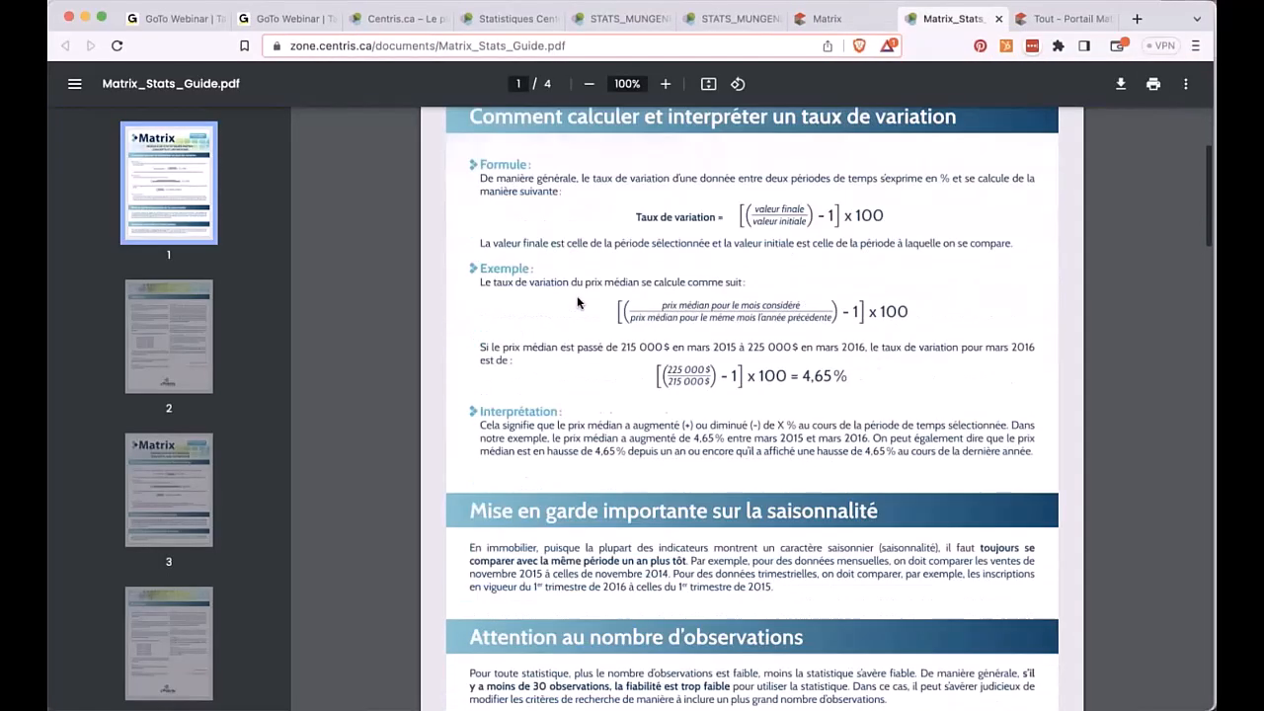
scroll(741, 367, down, 1)
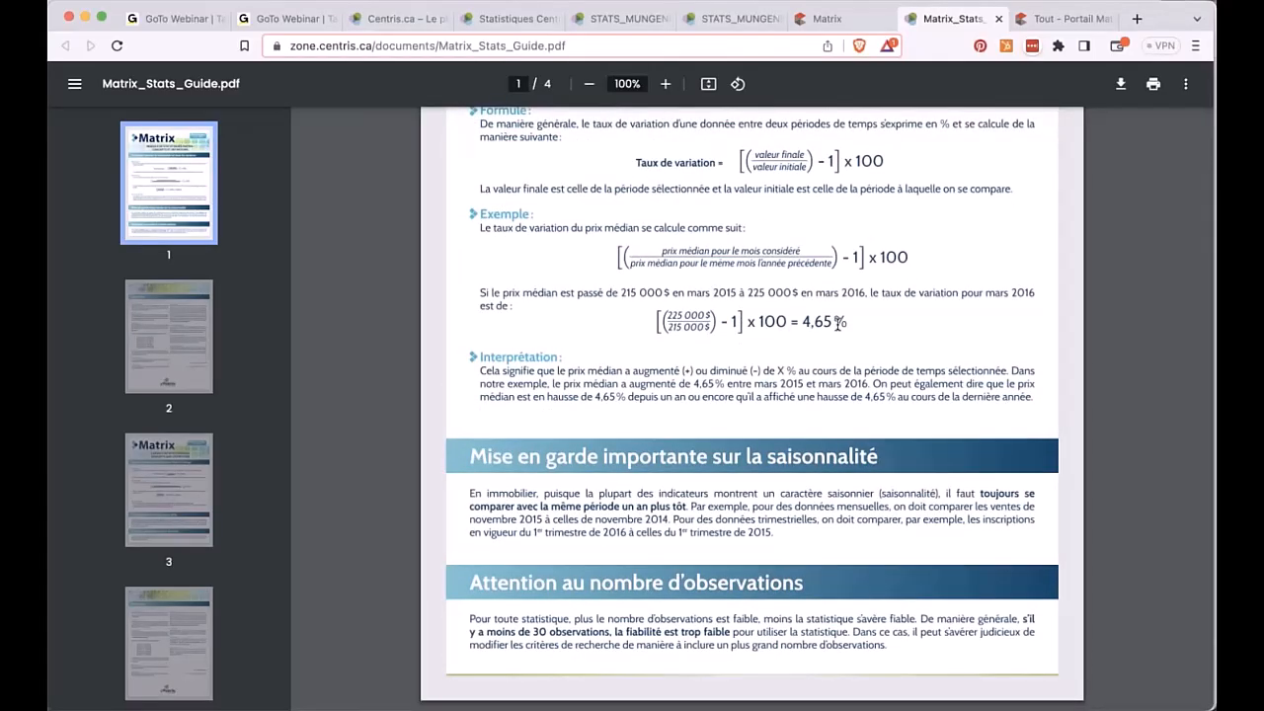
scroll(838, 323, up, 1)
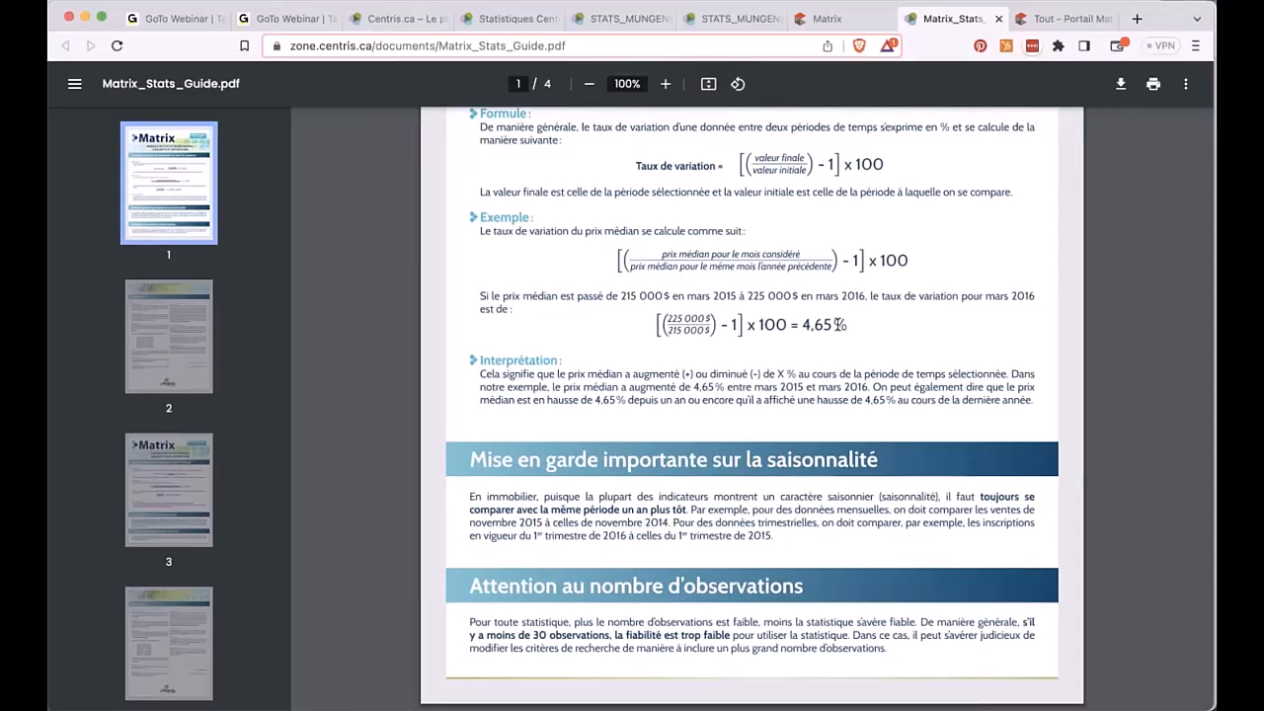
Return to the annual report and examine the Ahuntsic-Cartierville table and the footnote on excluded sales.
click(847, 24)
mouse_move(406, 111)
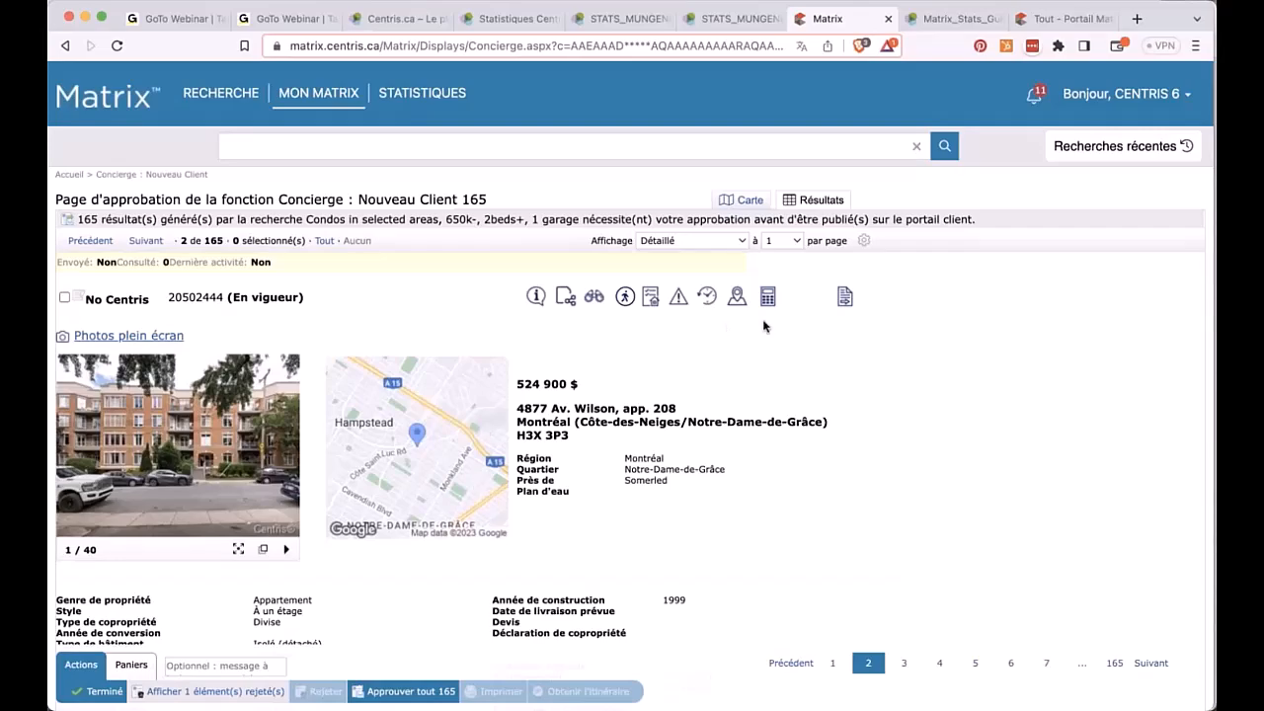
click(620, 19)
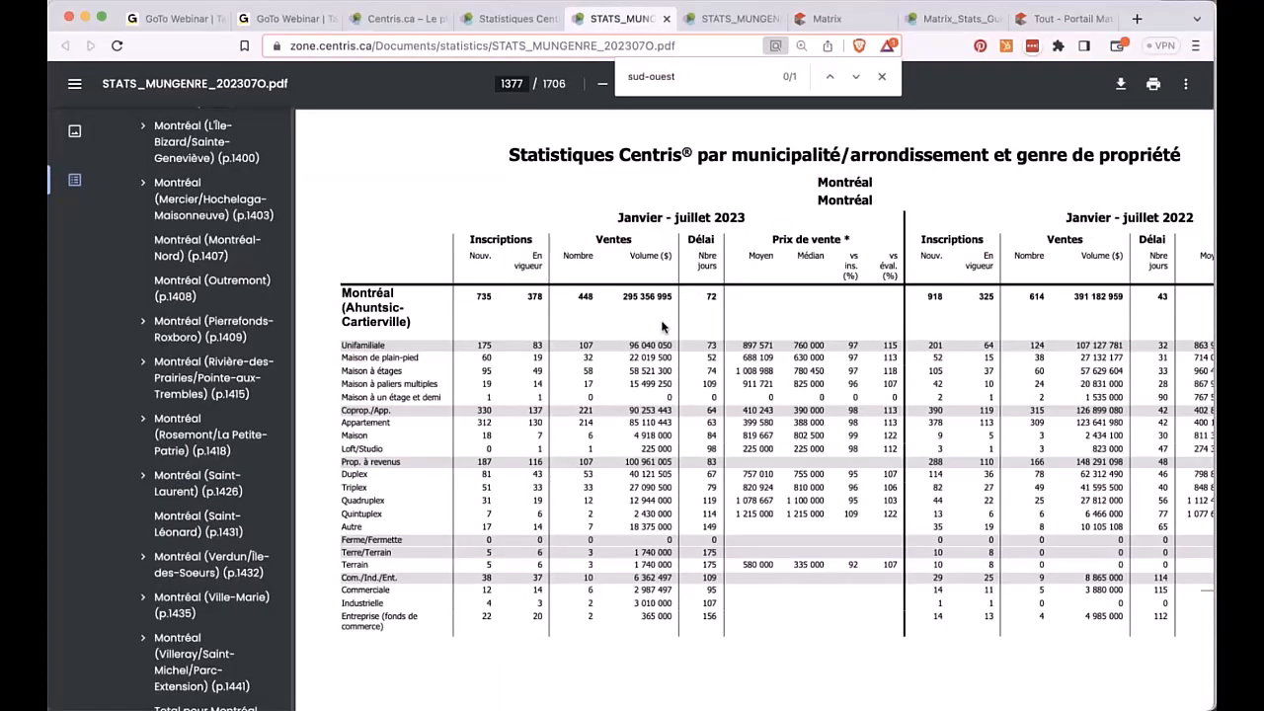
scroll(663, 326, down, 3)
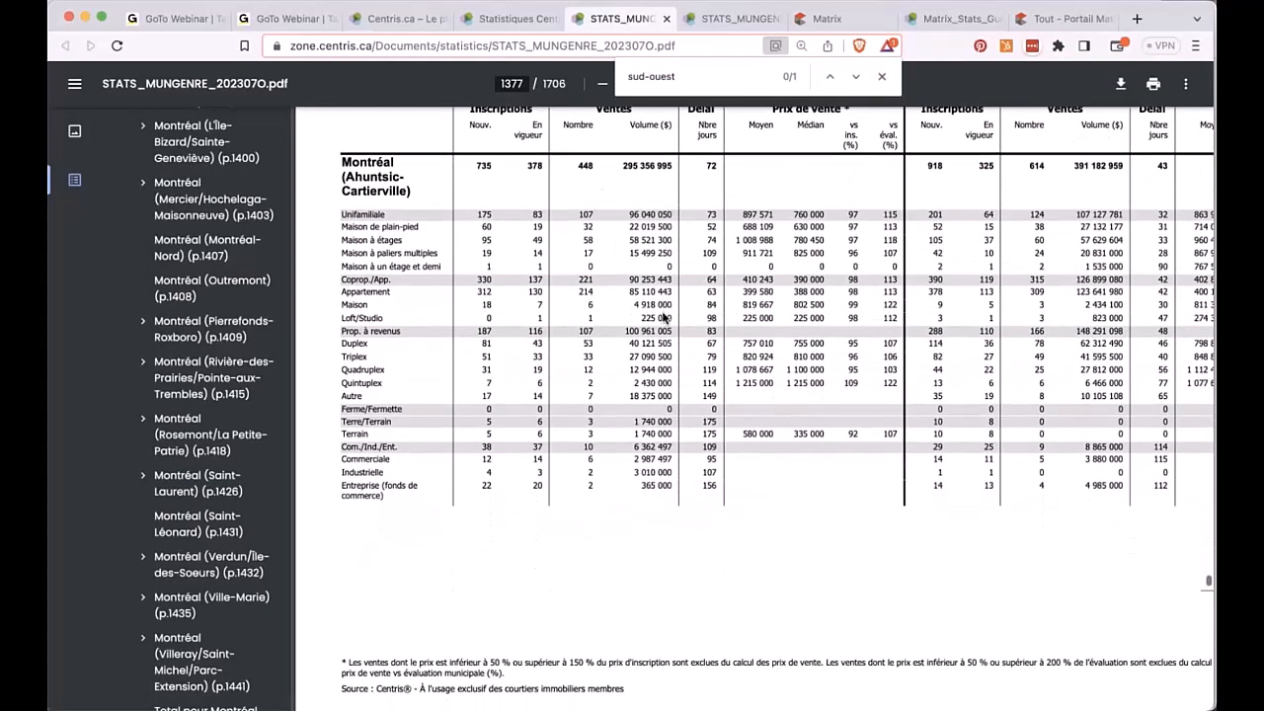
scroll(664, 316, down, 2)
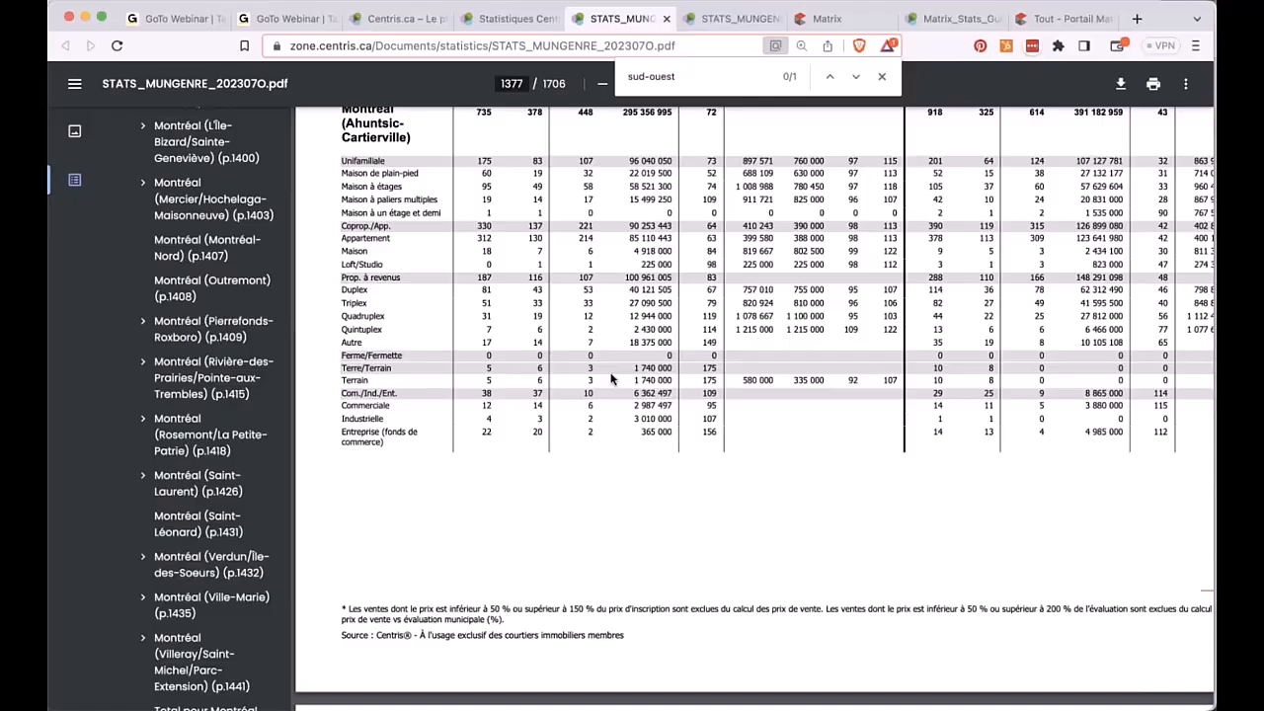
scroll(610, 378, up, 1)
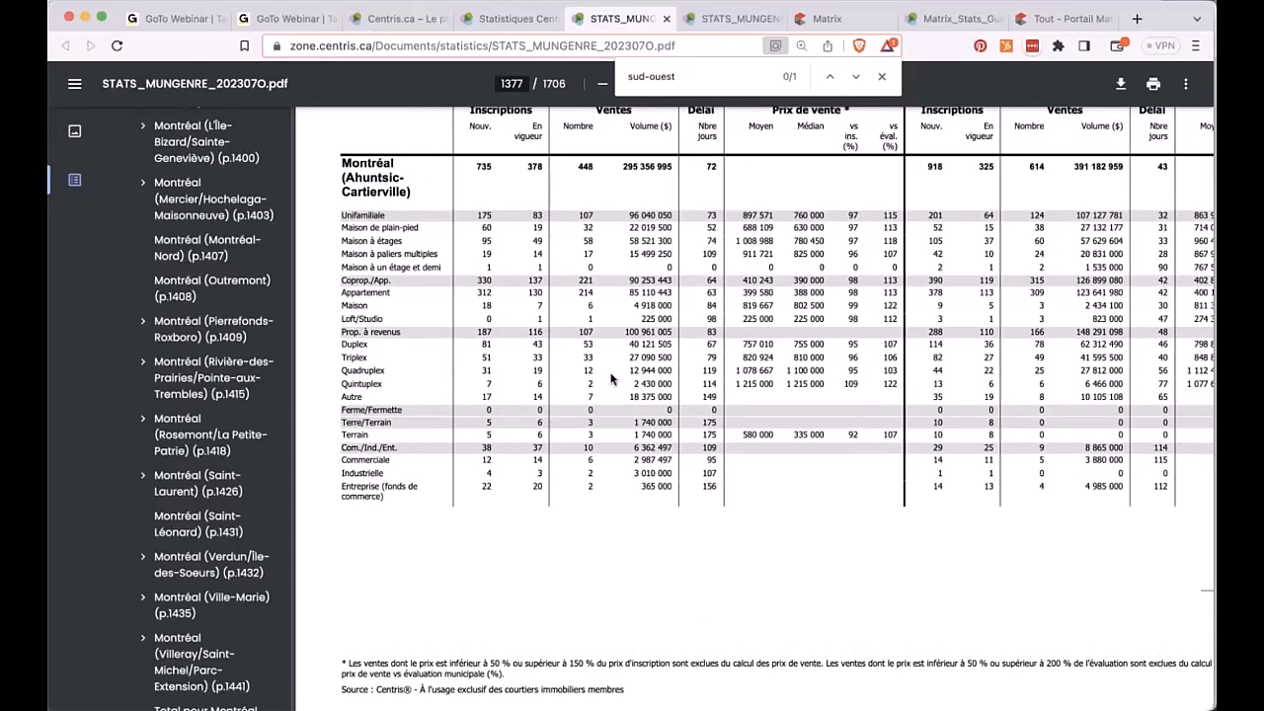
scroll(610, 379, down, 3)
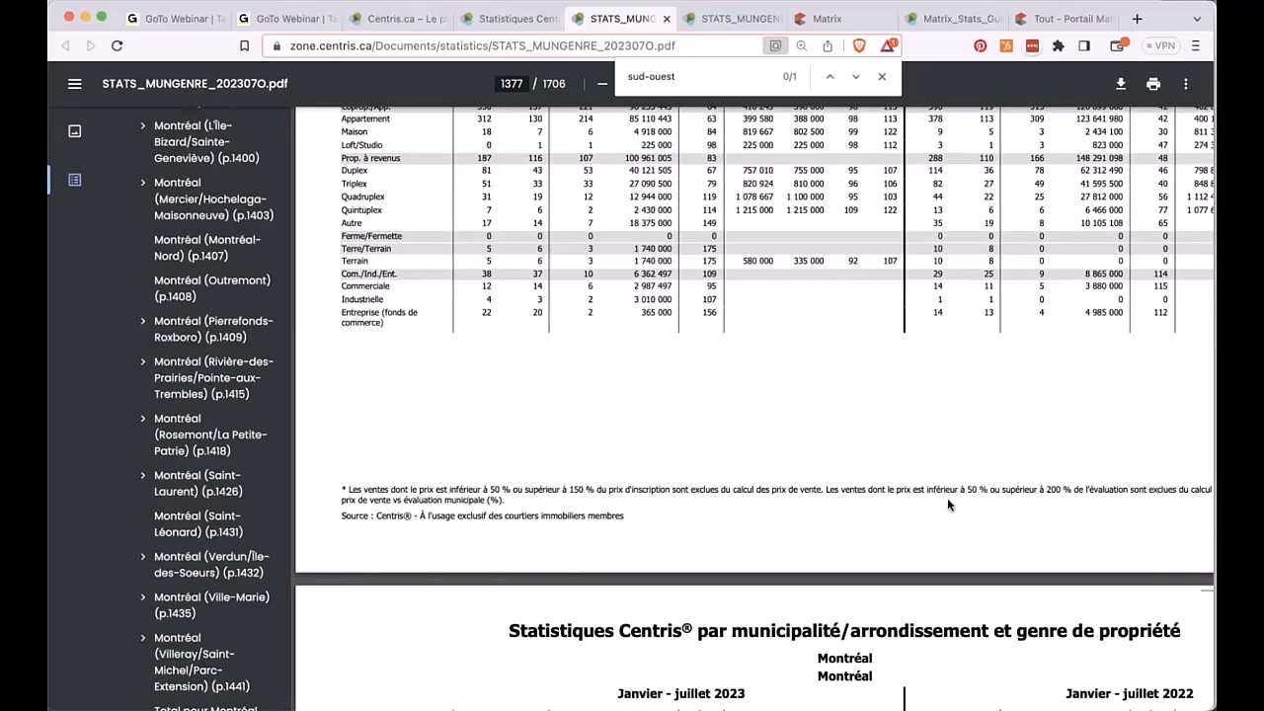
scroll(947, 497, down, 1)
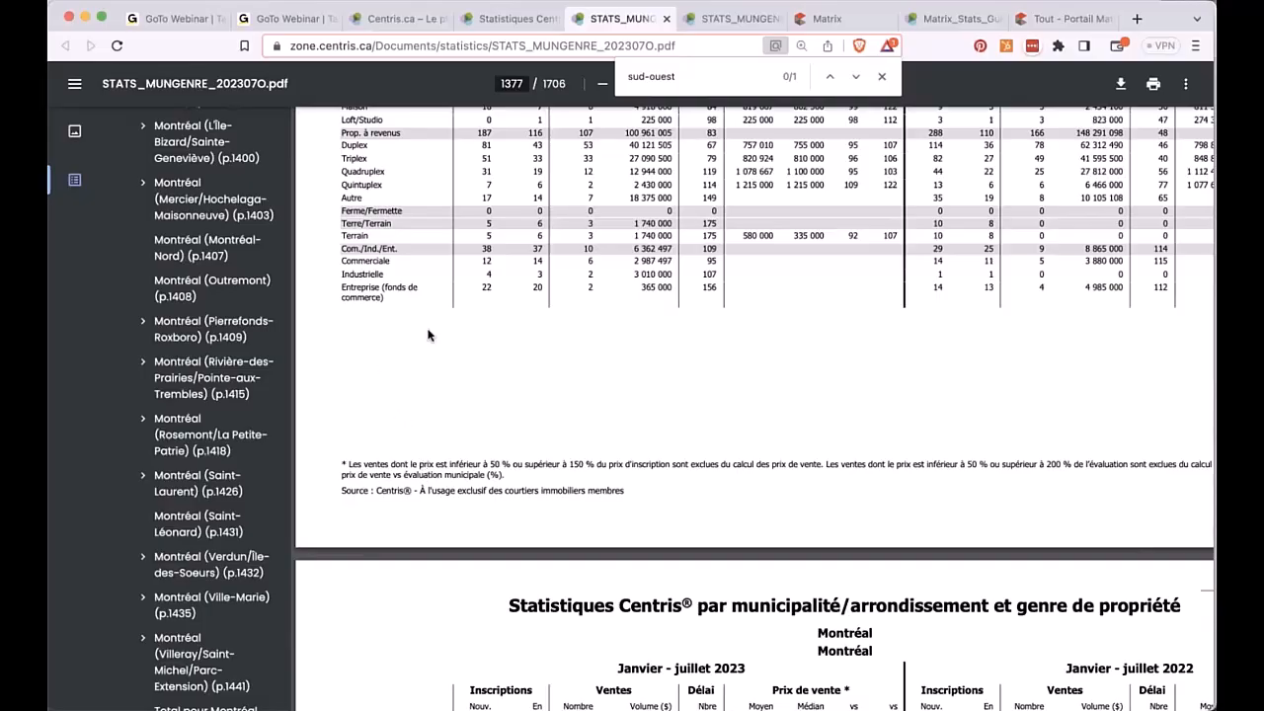
Expand Montréal (Rosemont/La Petite-Patrie) in the report's outline to list its neighbourhoods.
click(143, 422)
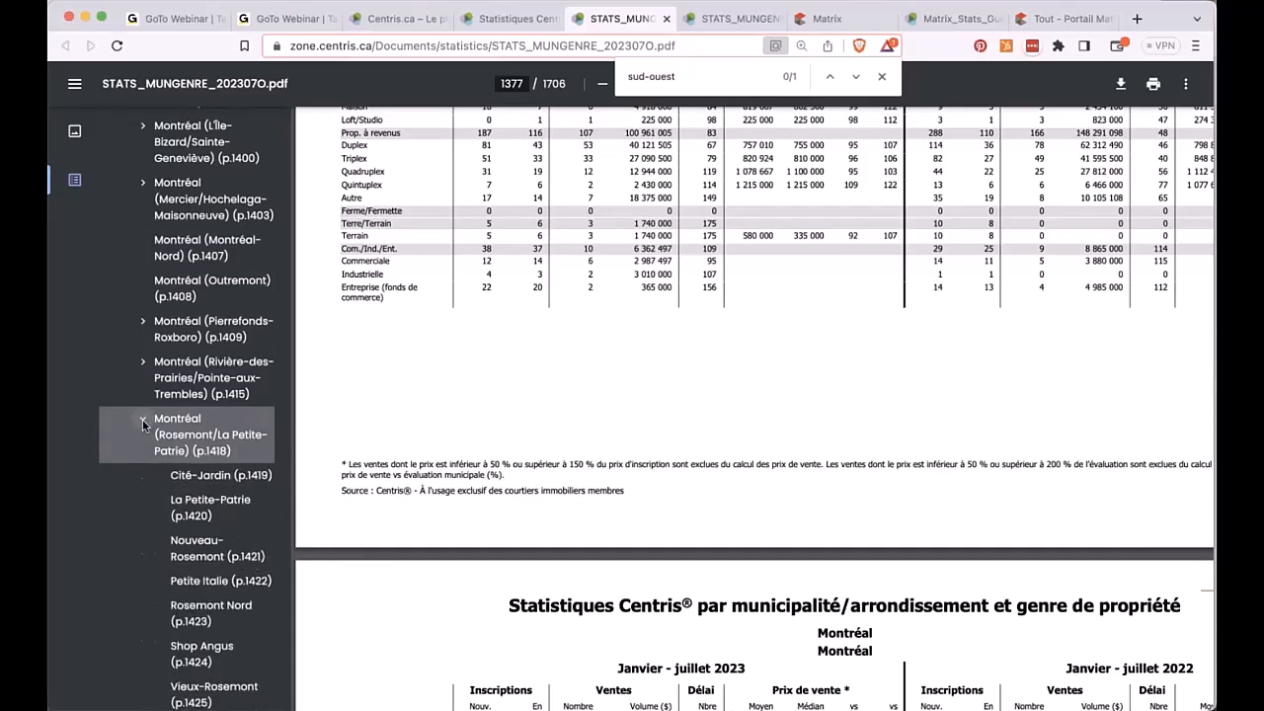
Collapse Rosemont/La Petite-Patrie, Montréal (p.1377) and the Montréal region (p.1342) in the report's outline.
scroll(134, 513, down, 3)
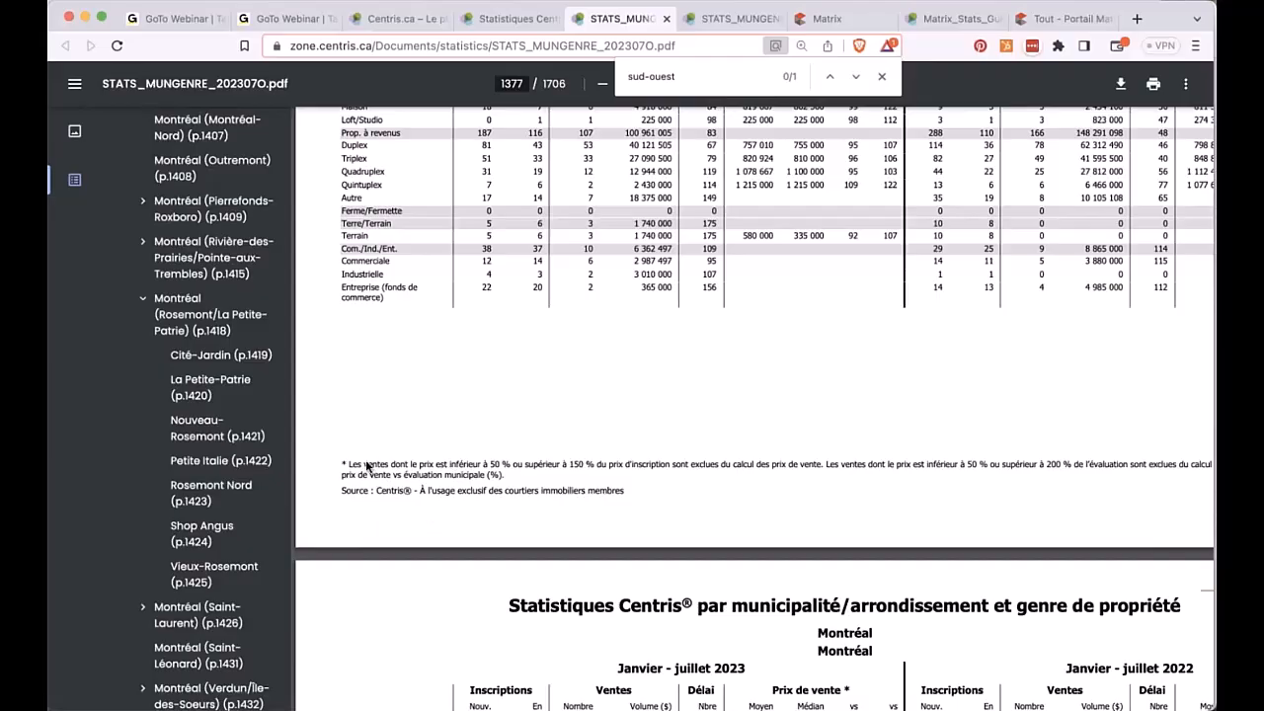
click(143, 304)
scroll(143, 286, up, 5)
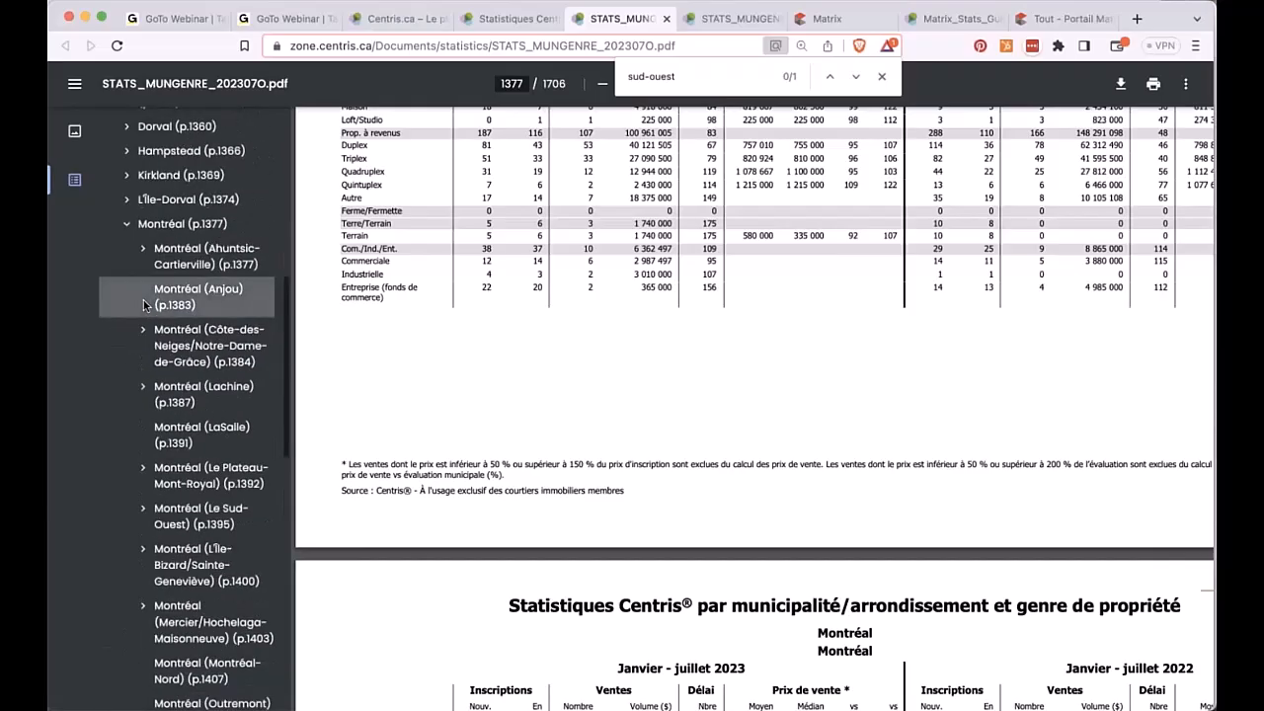
click(129, 229)
scroll(129, 296, up, 10)
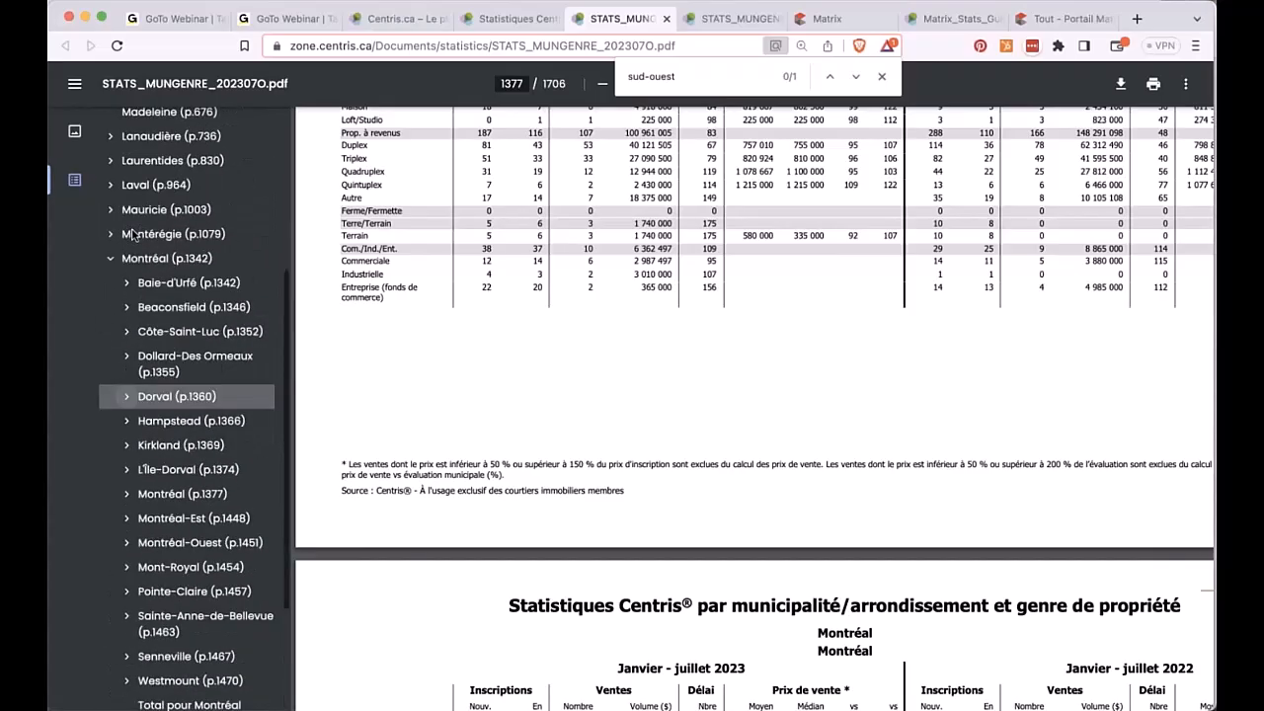
click(111, 365)
scroll(111, 365, up, 5)
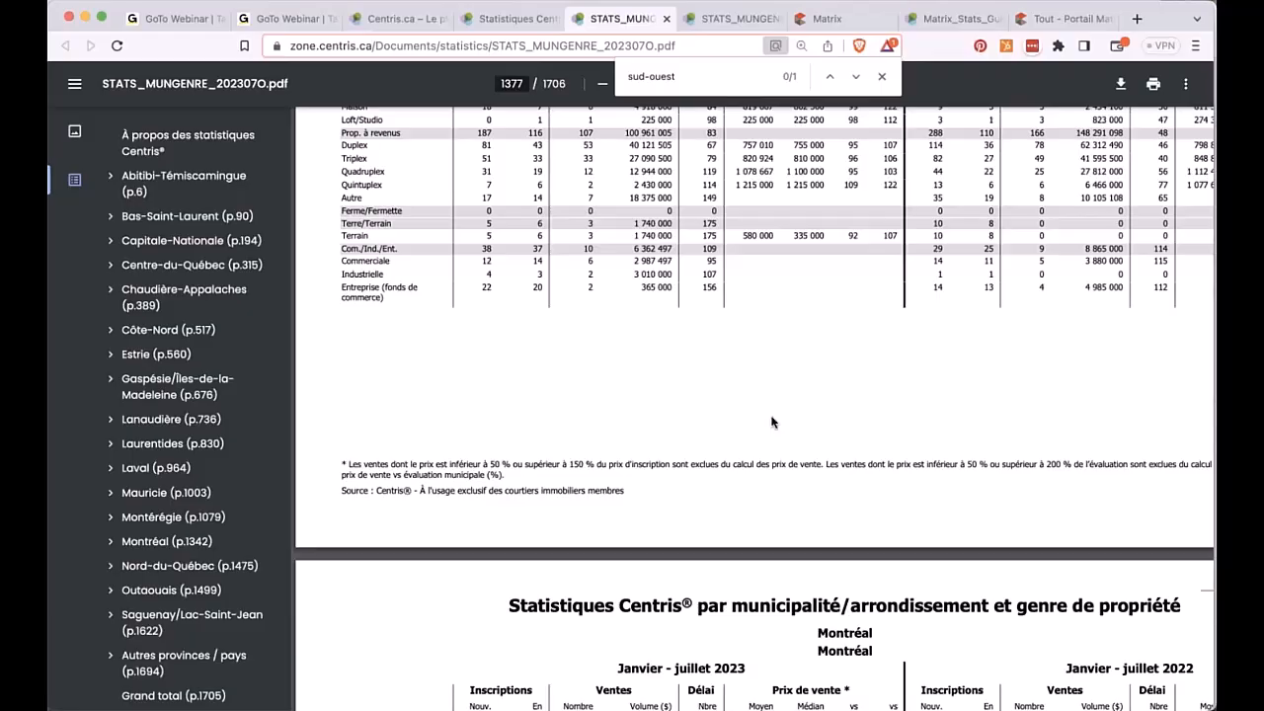
Compare the January–July 2023 and 2022 columns of the Ahuntsic-Cartierville table across its full width.
scroll(772, 422, up, 5)
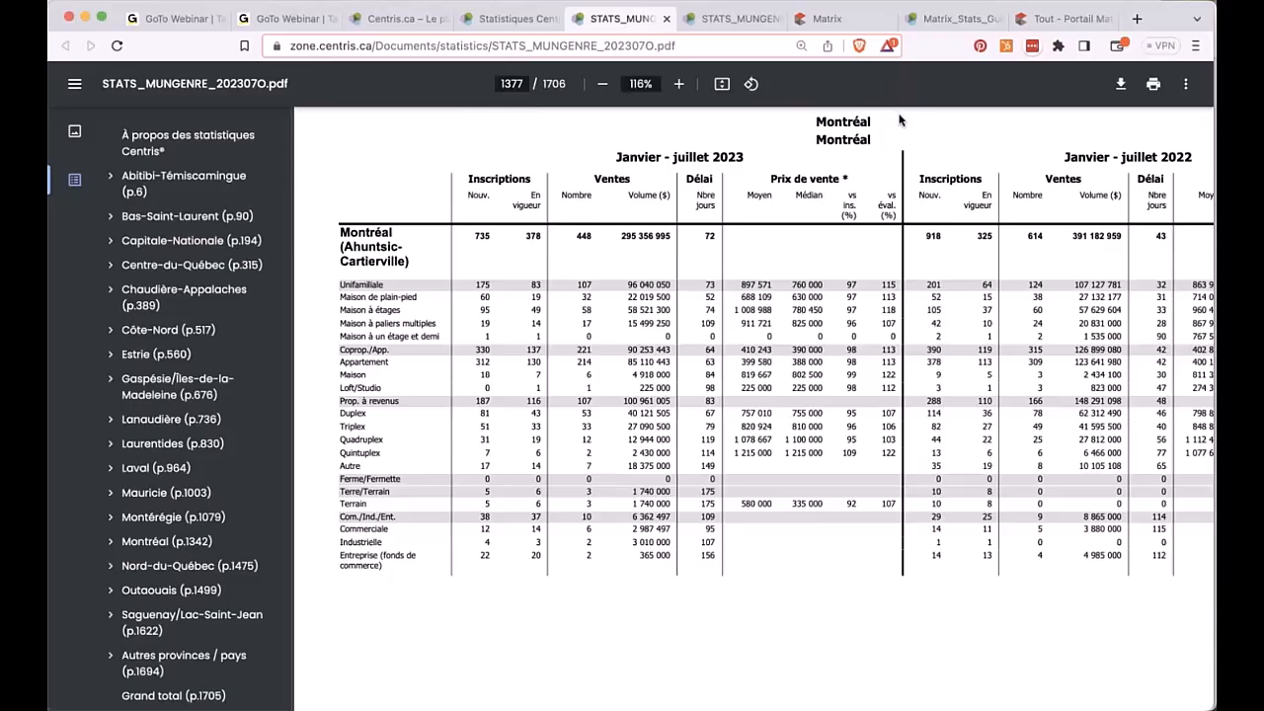
scroll(899, 120, right, 5)
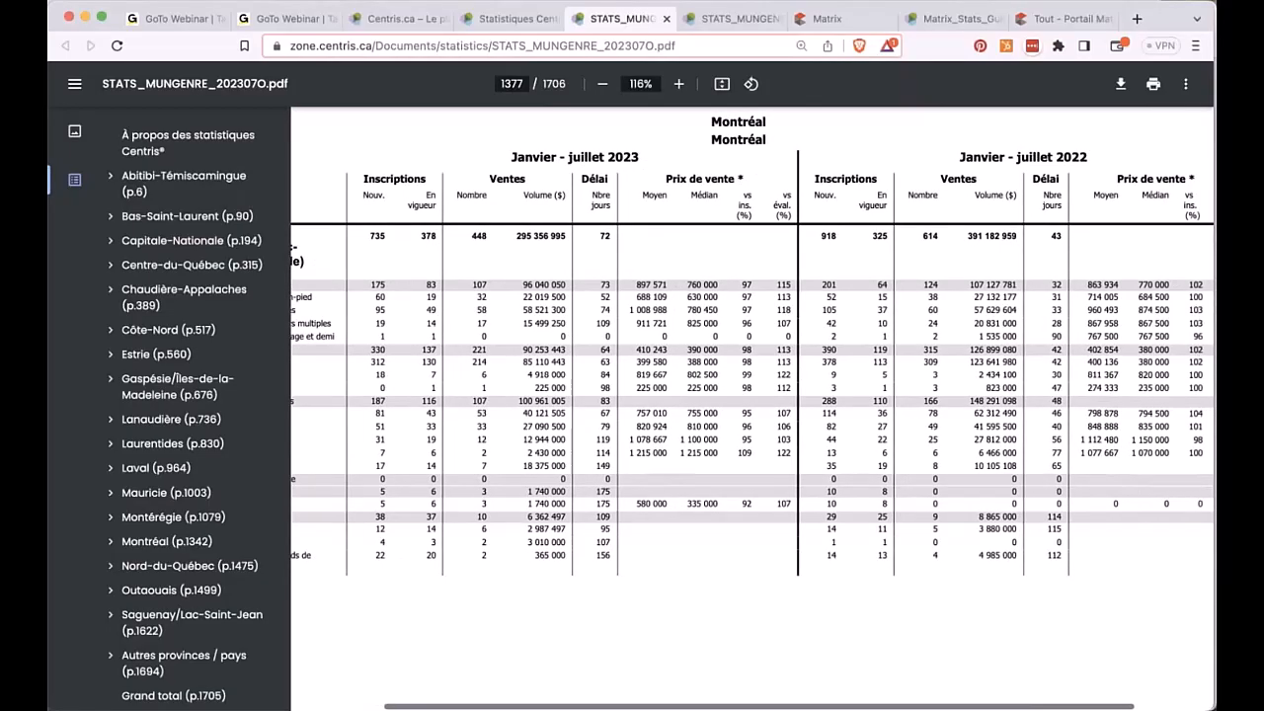
scroll(751, 395, right, 4)
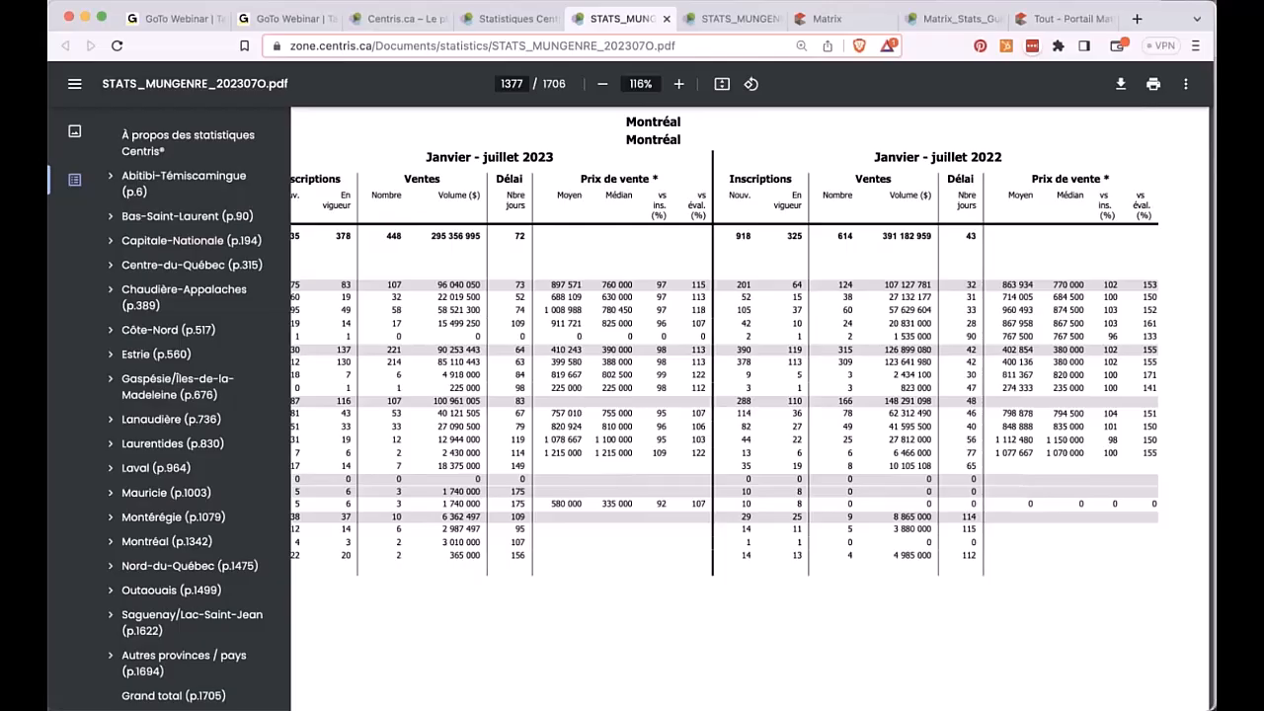
Switch to Matrix and open its statistics module.
click(821, 20)
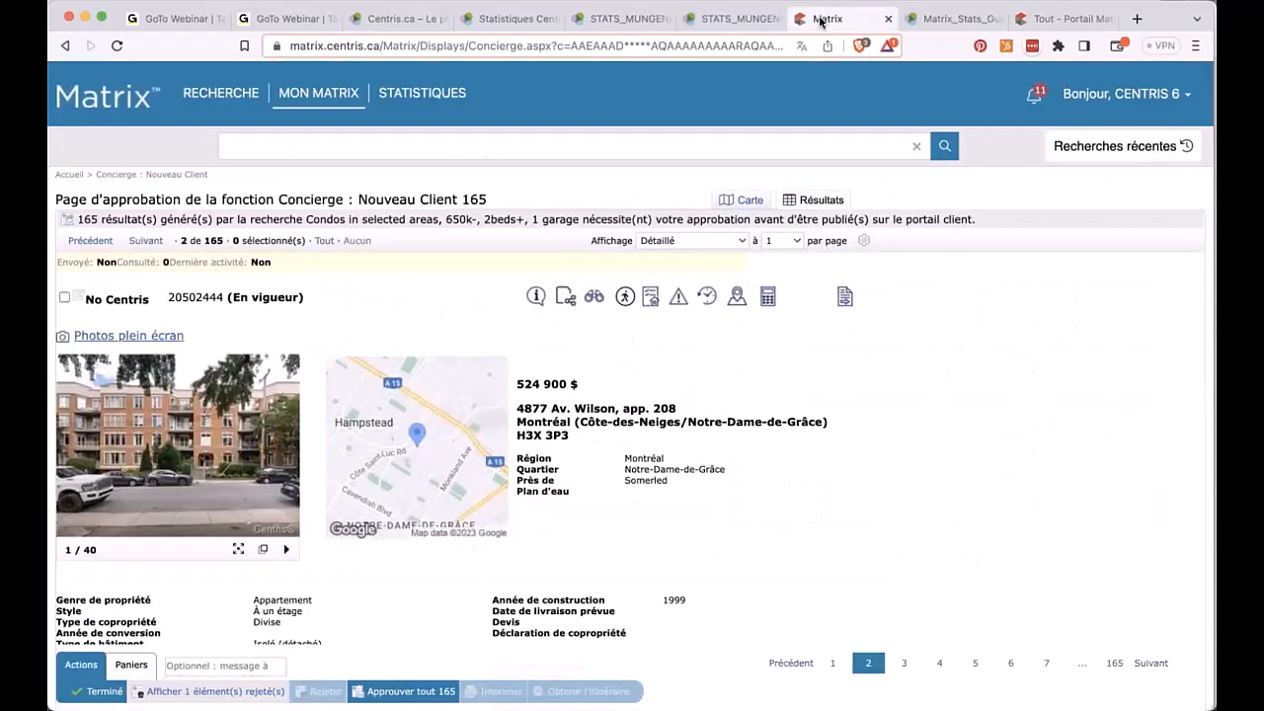
mouse_move(405, 94)
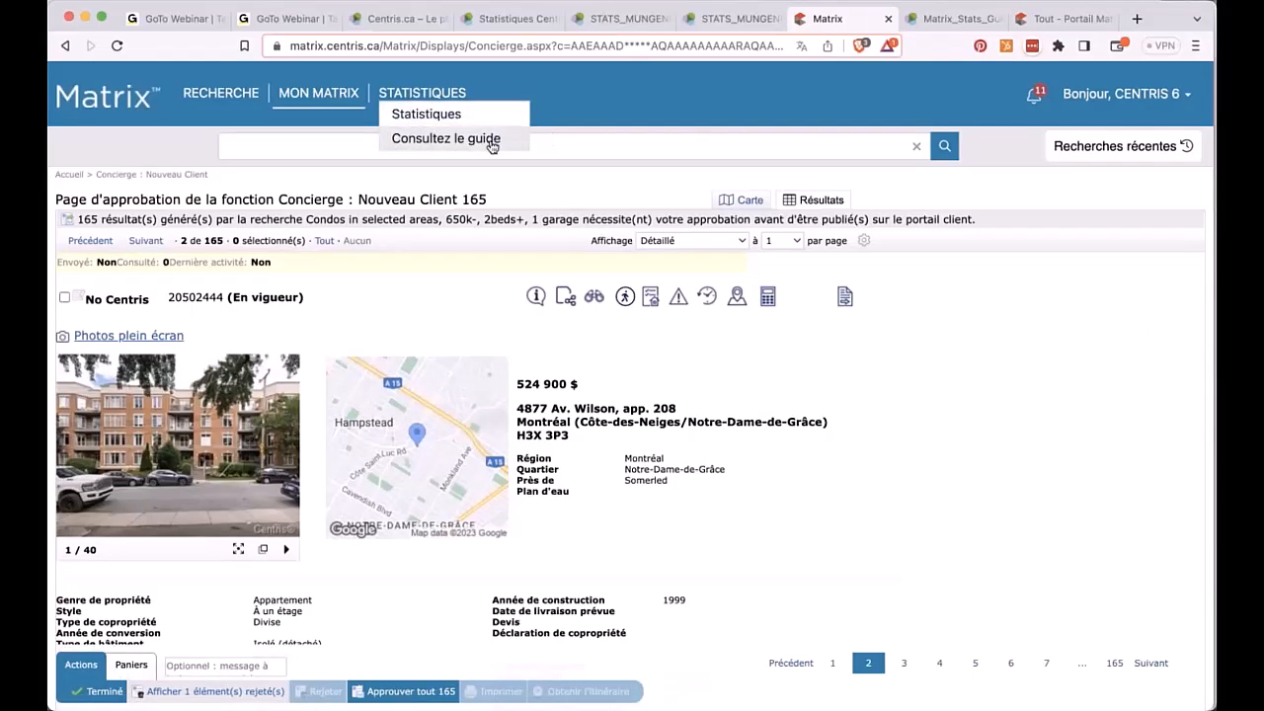
click(429, 114)
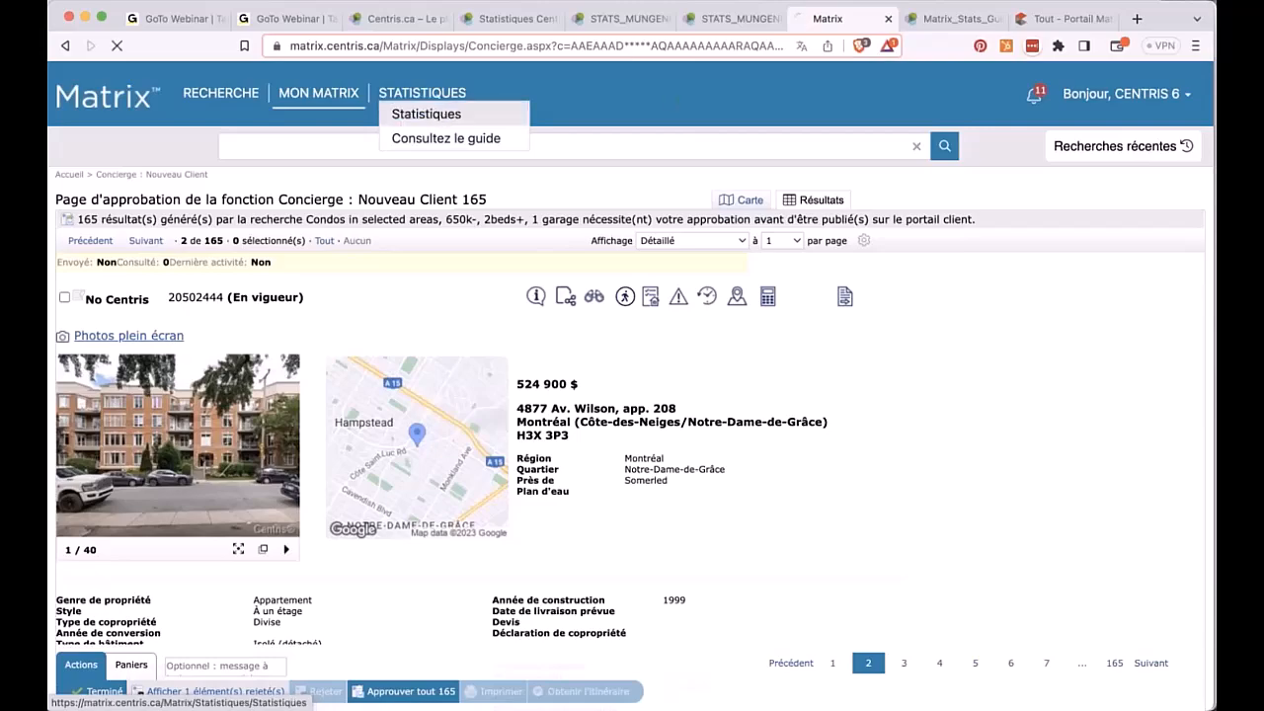
Switch to the Matrix statistics guide and review the rate-of-change formula, the seasonality and observation-count cautions, and the definitions.
click(937, 22)
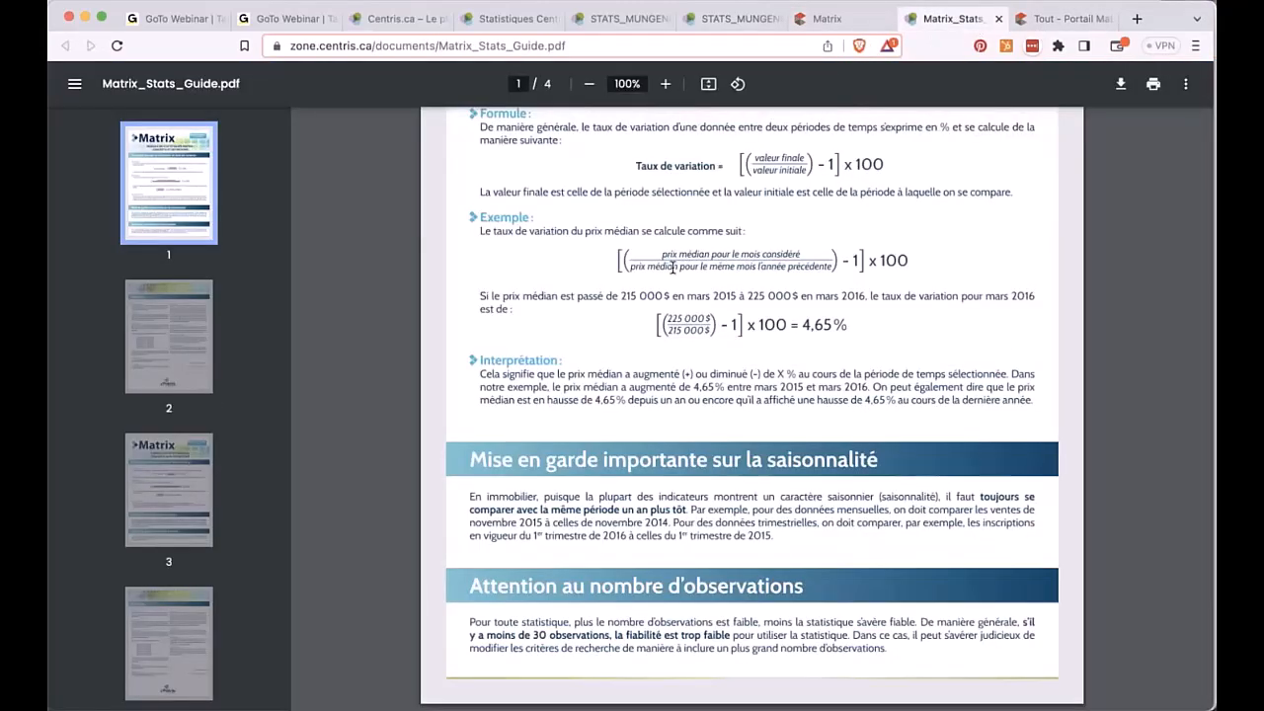
scroll(652, 524, up, 3)
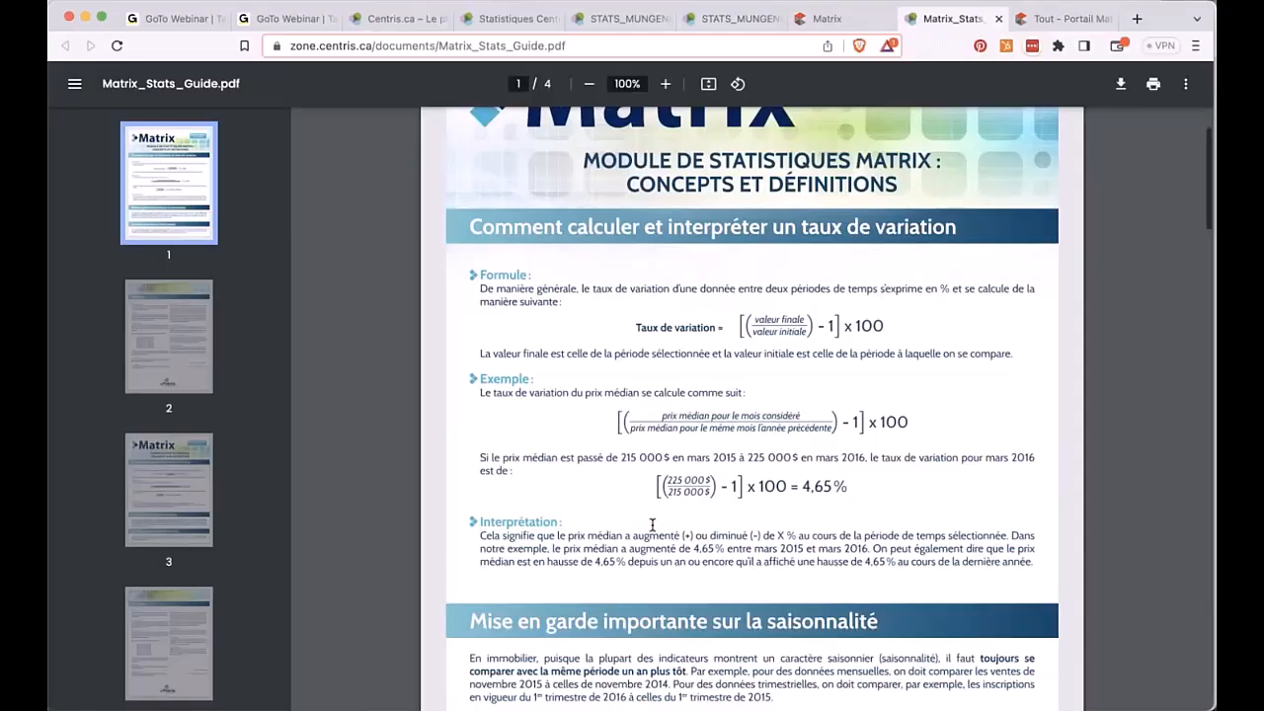
scroll(652, 524, down, 2)
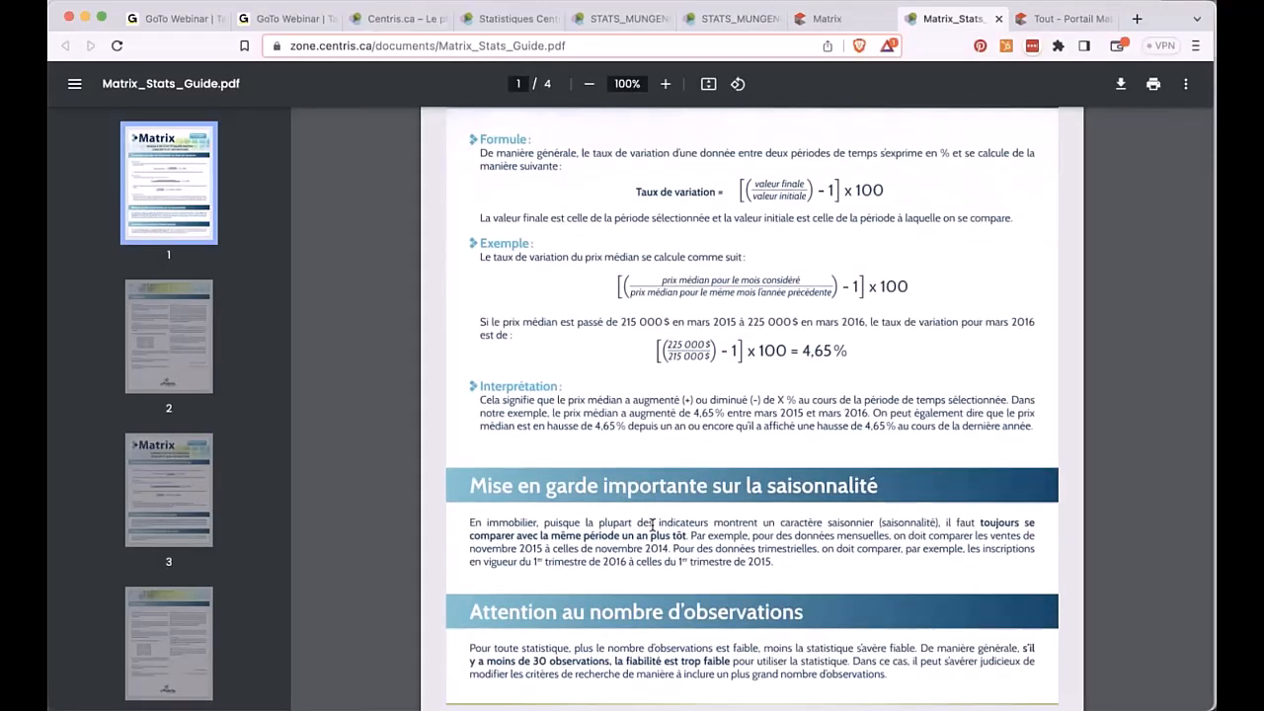
scroll(652, 525, down, 1)
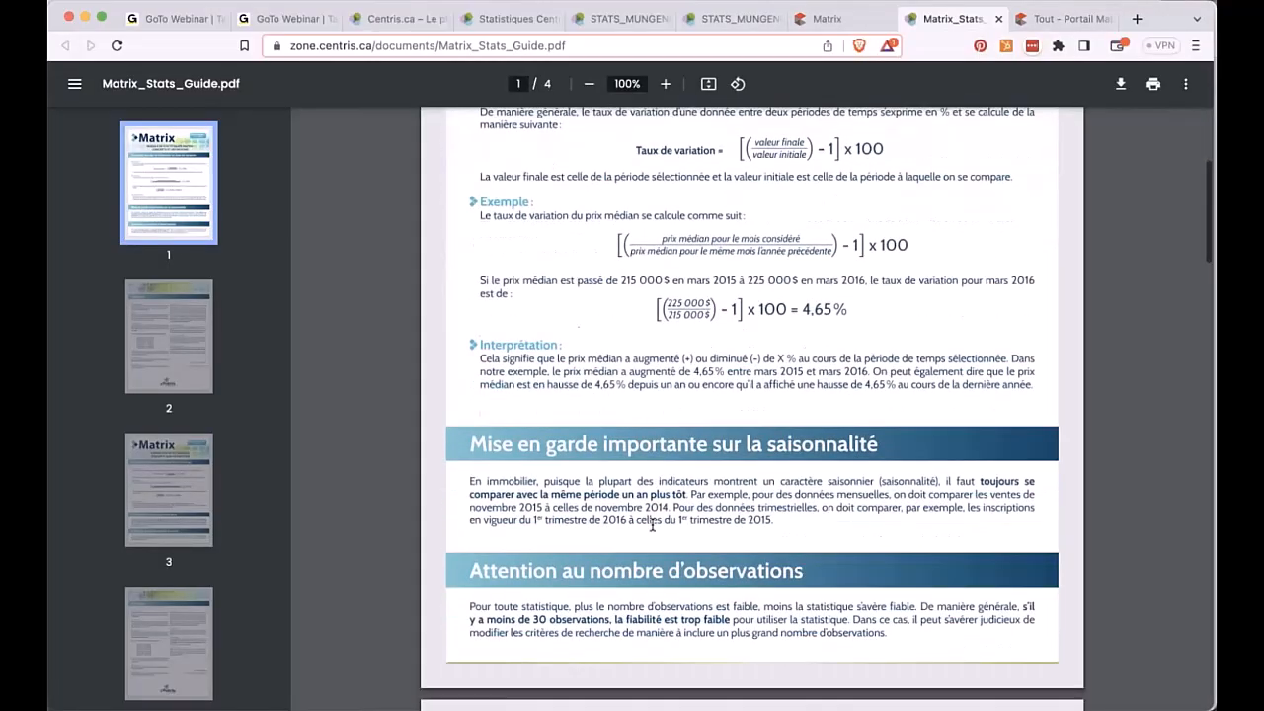
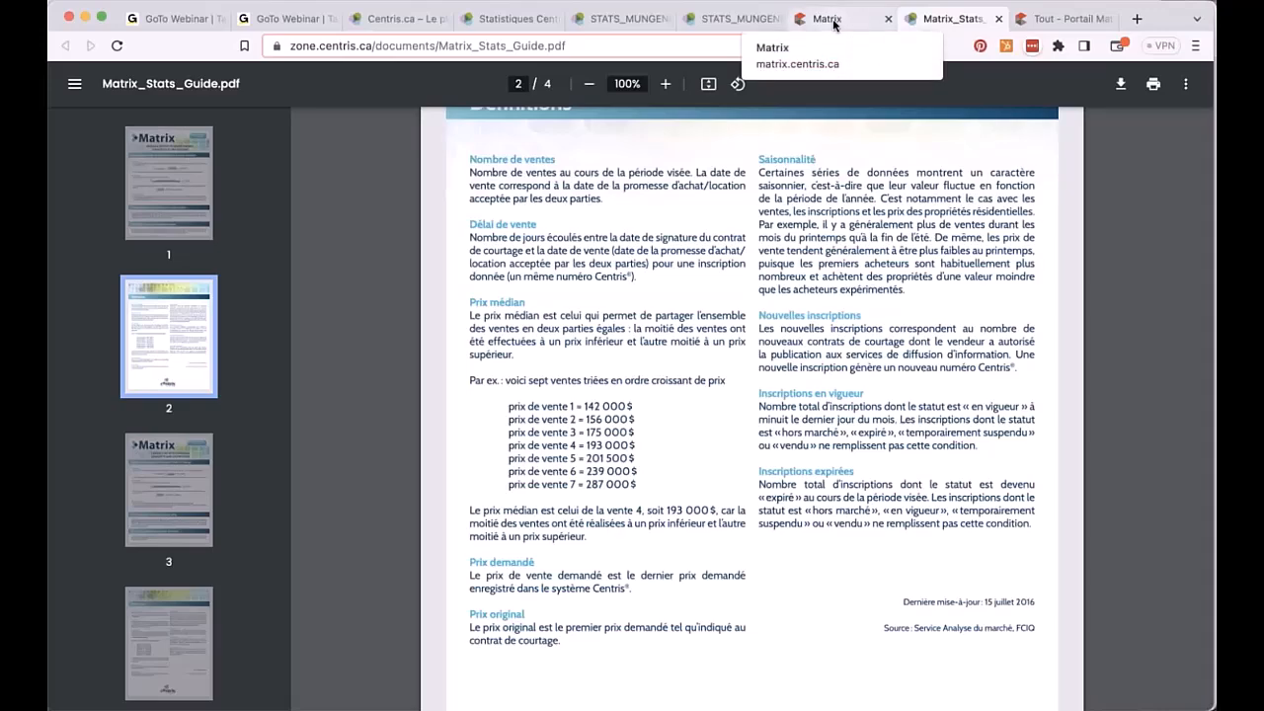
Return to Matrix and configure a custom statistic: Prix de vente, médian for Cumul annuel (2023), grouped by Année primaire.
click(831, 21)
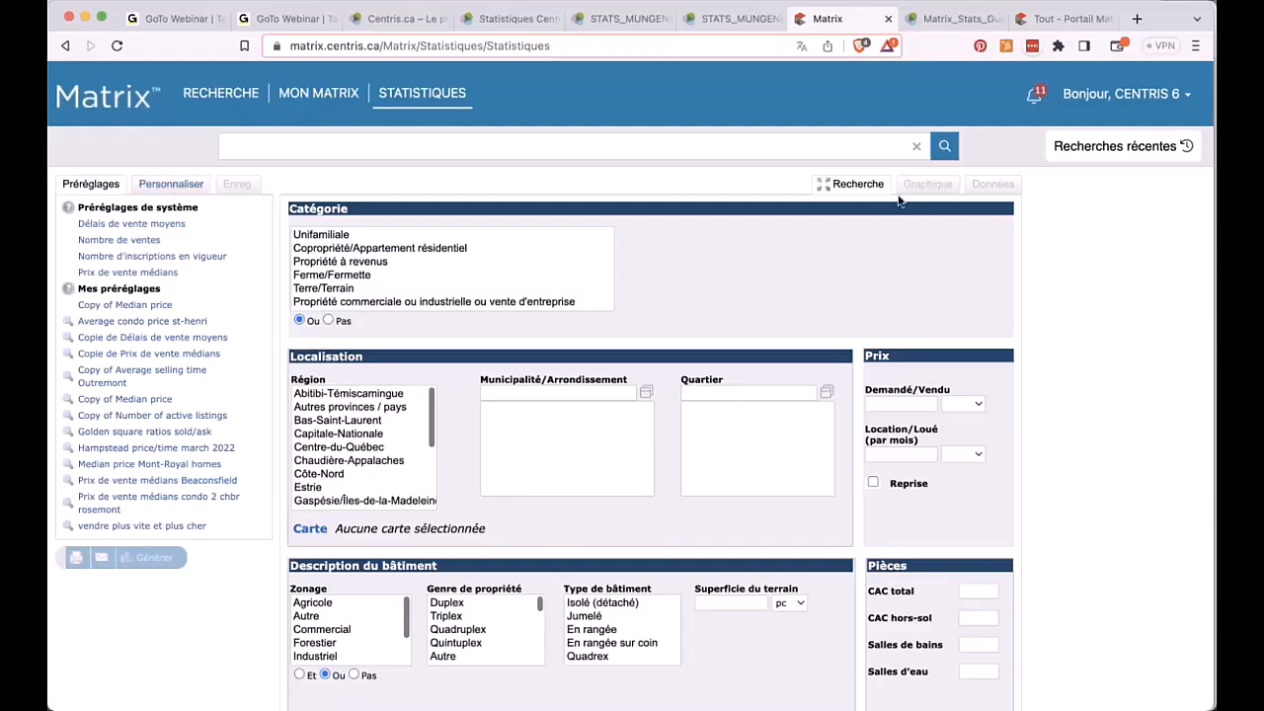
click(173, 185)
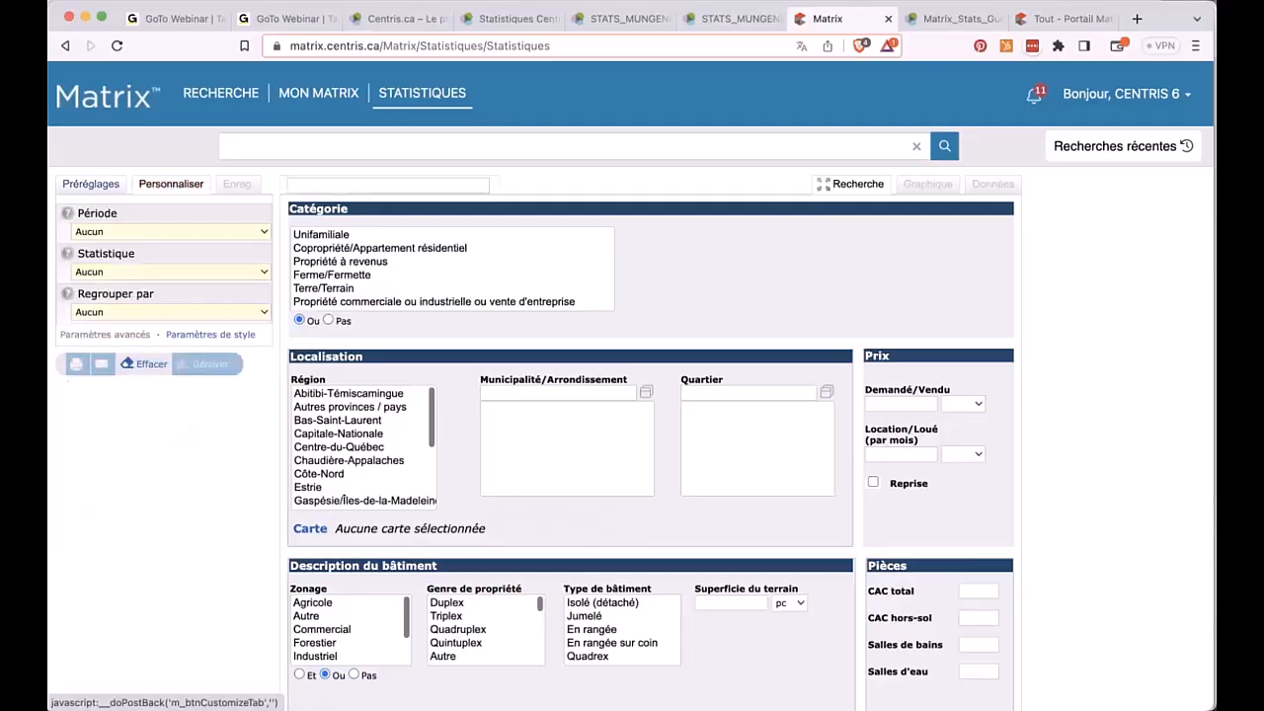
click(107, 273)
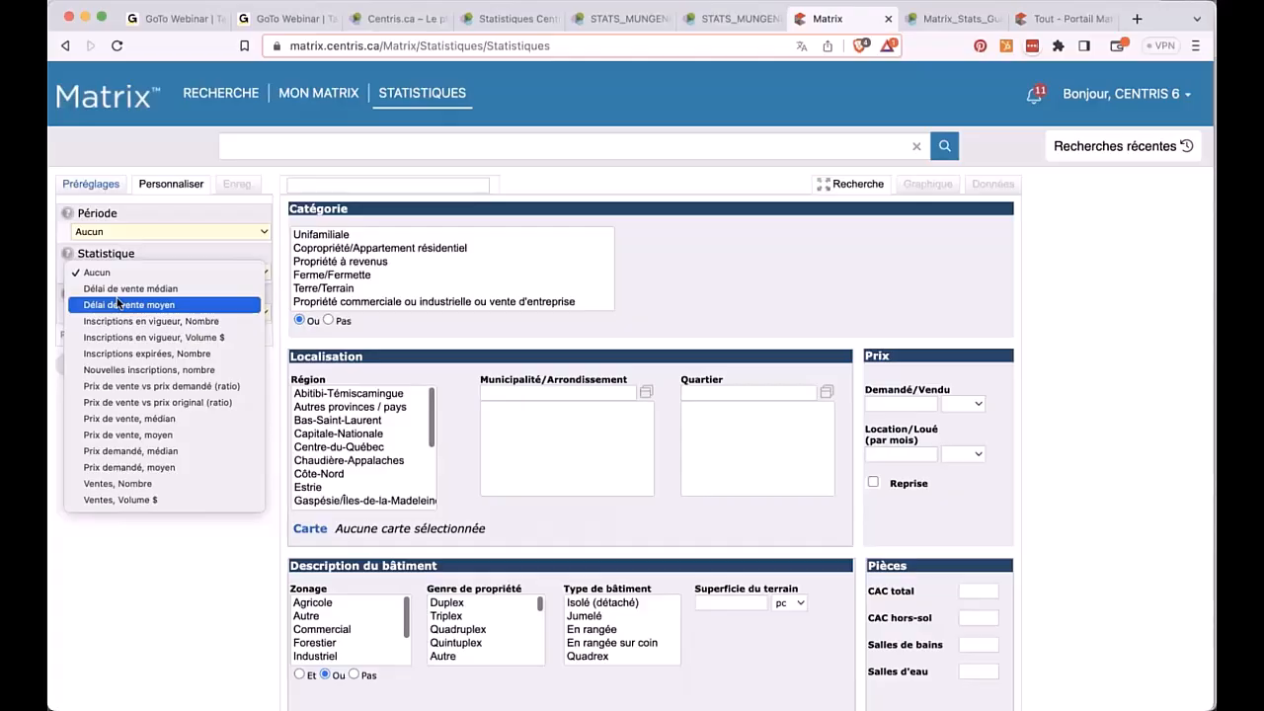
click(132, 421)
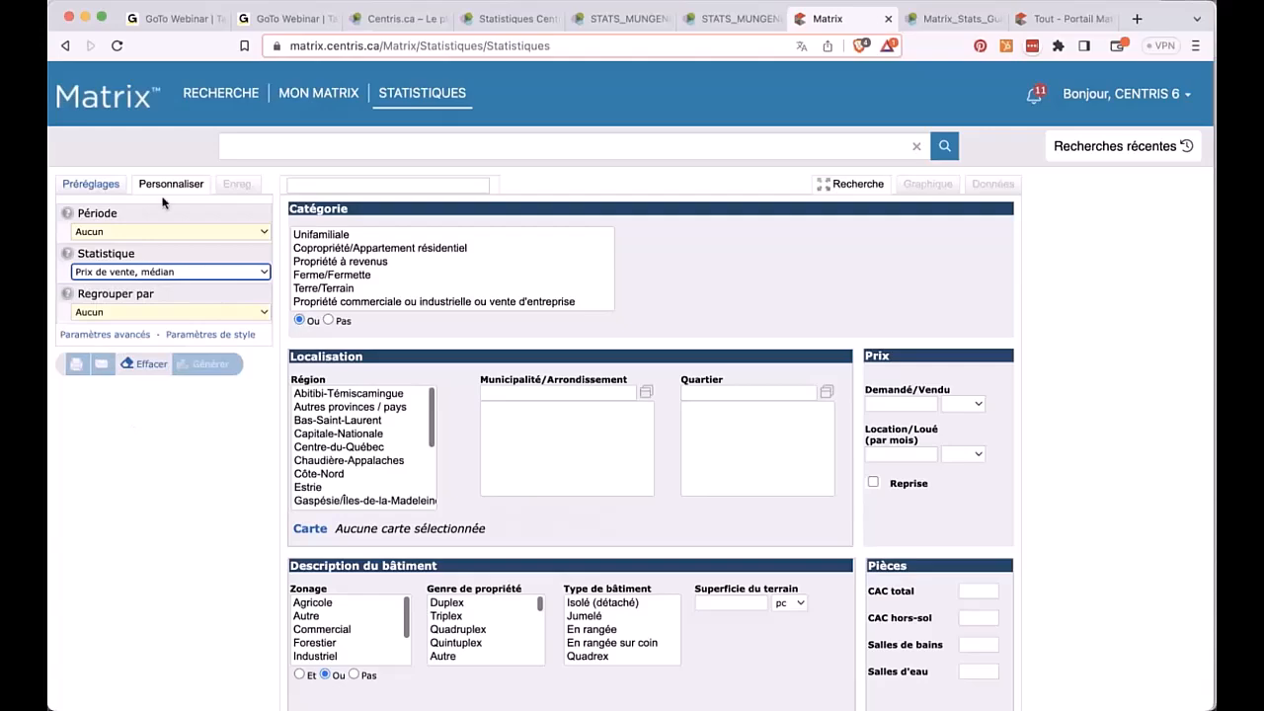
click(150, 233)
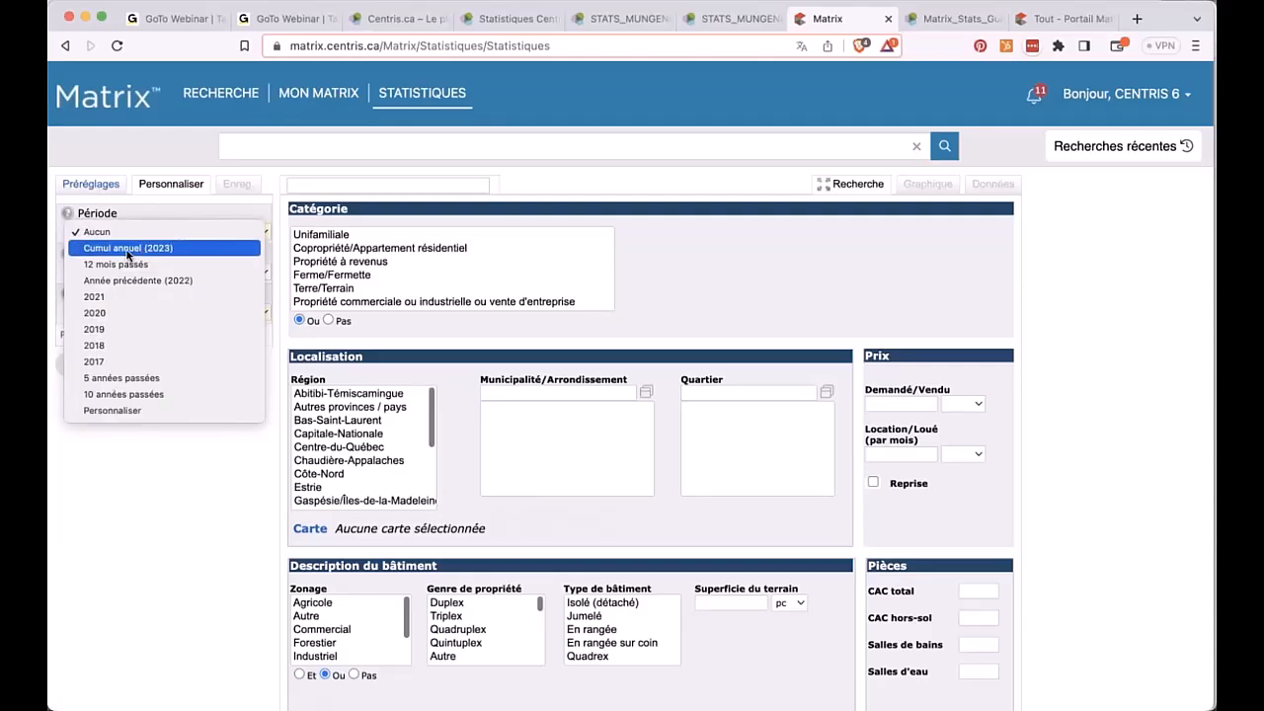
click(129, 248)
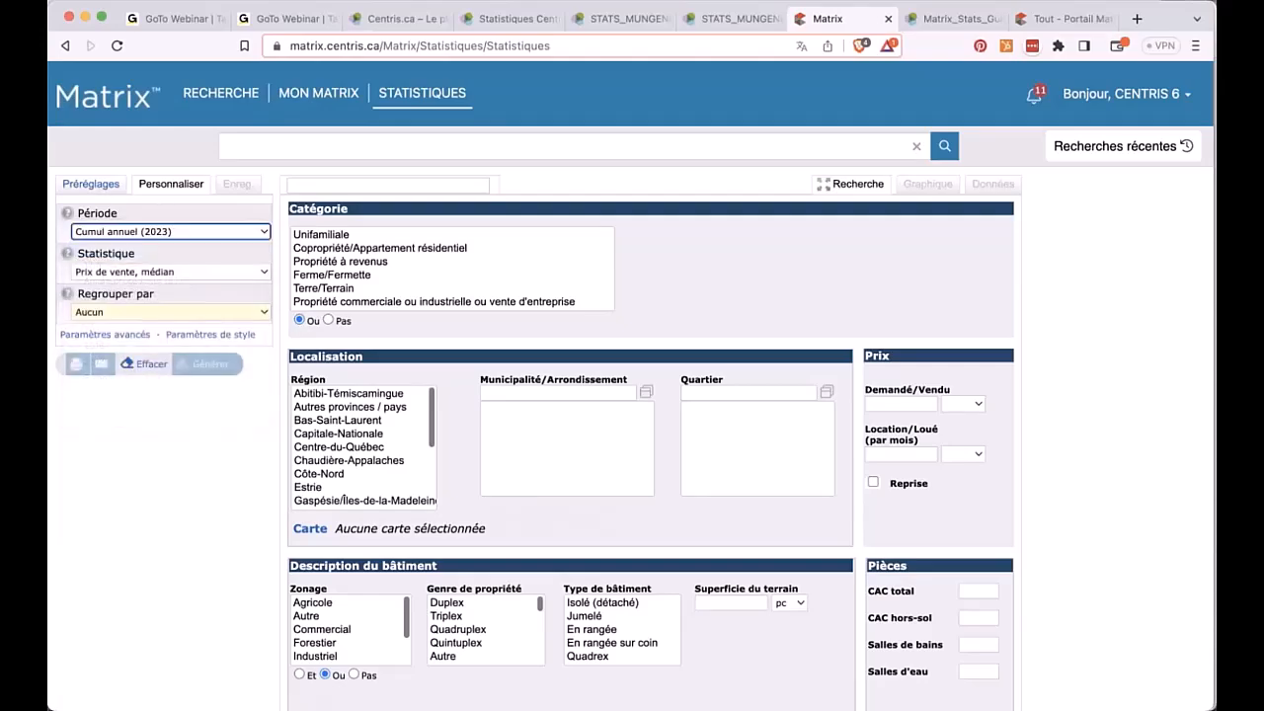
click(140, 313)
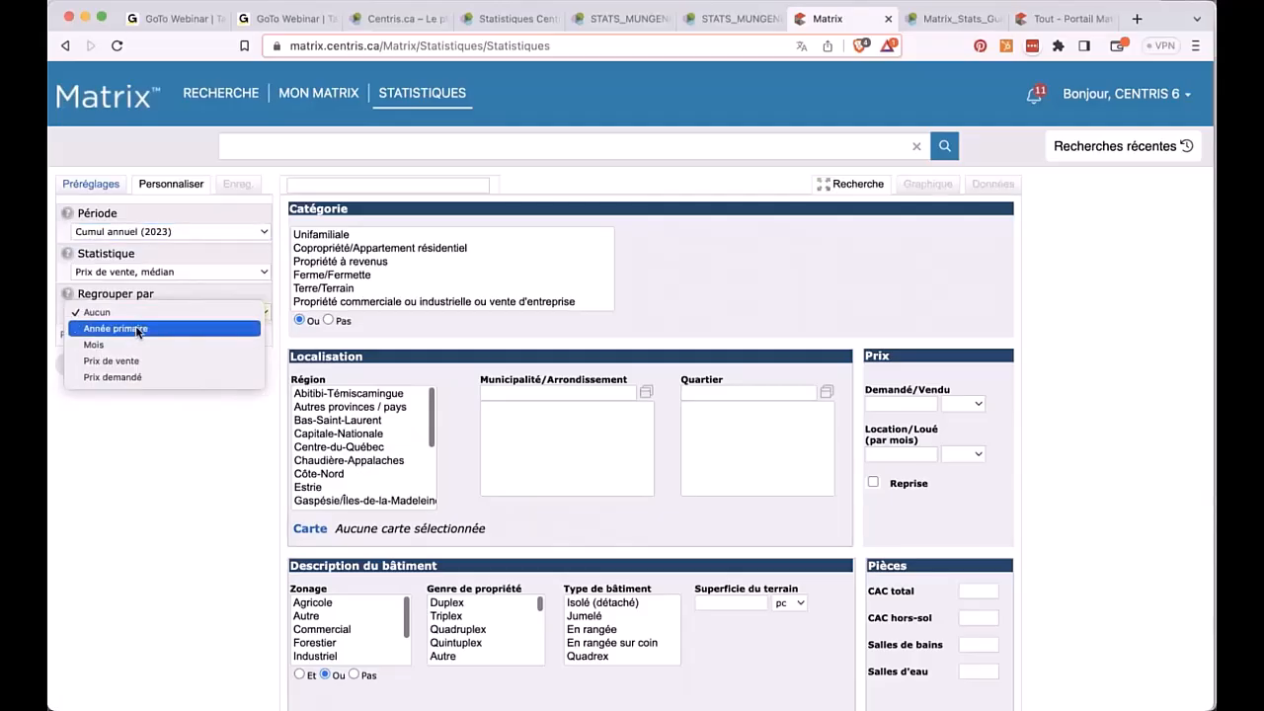
click(138, 329)
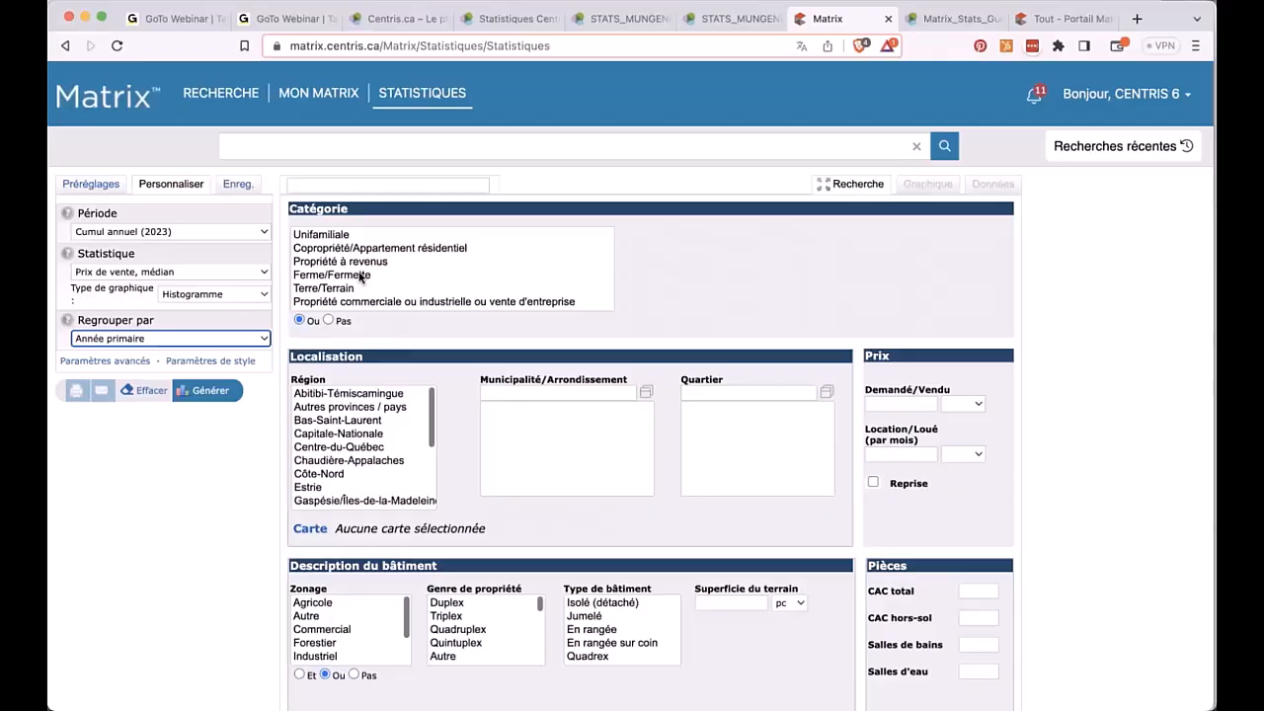
Restrict the search to the Unifamiliale category in the Estrie region and generate the chart.
click(323, 238)
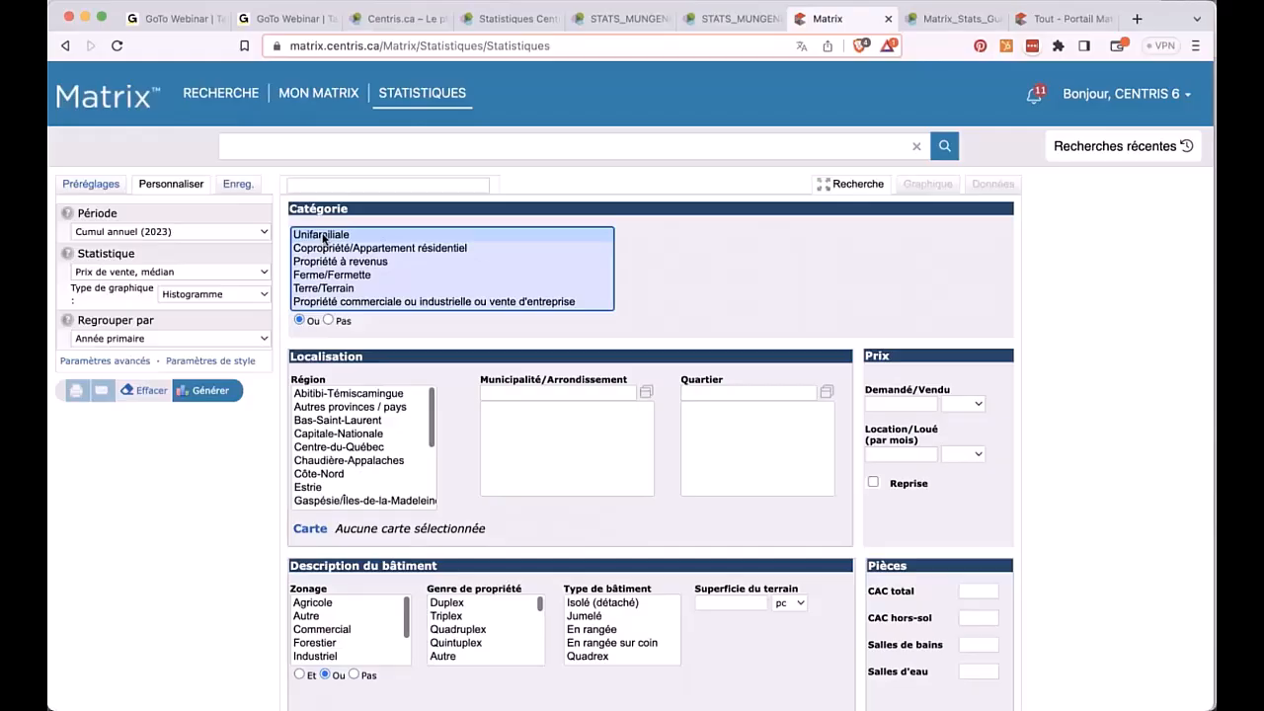
click(336, 487)
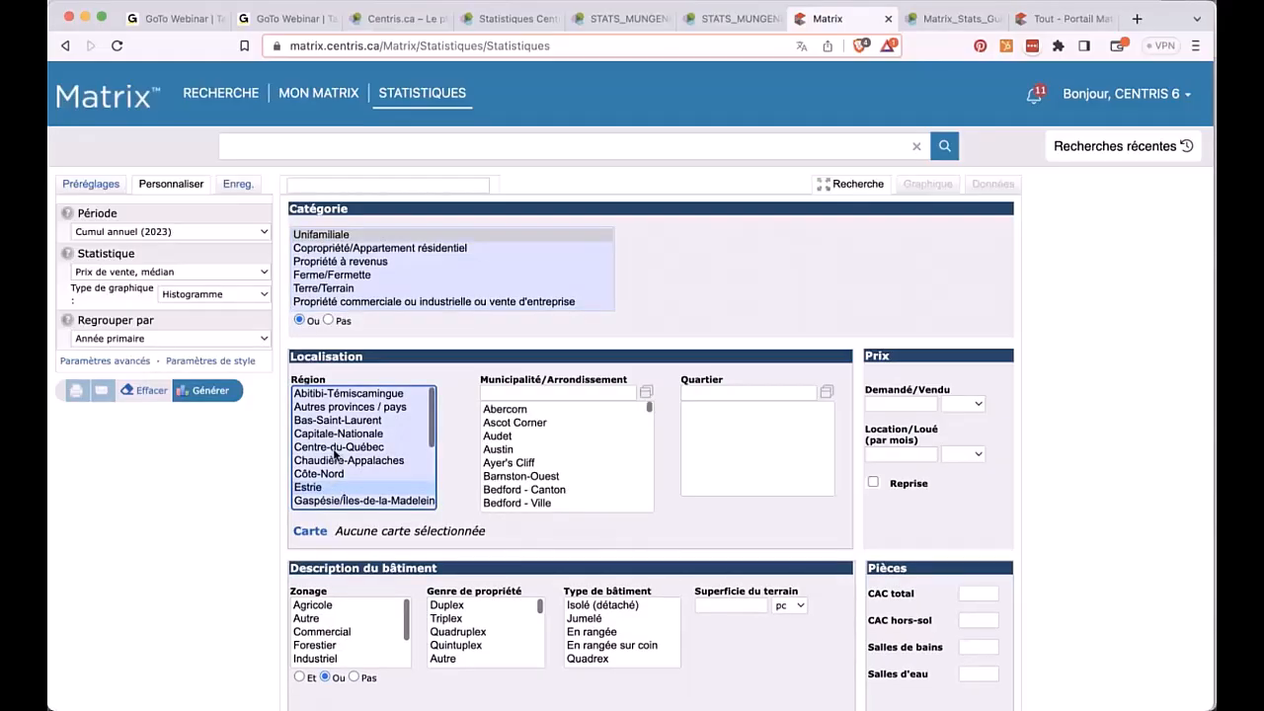
scroll(336, 456, down, 1)
scroll(552, 547, down, 1)
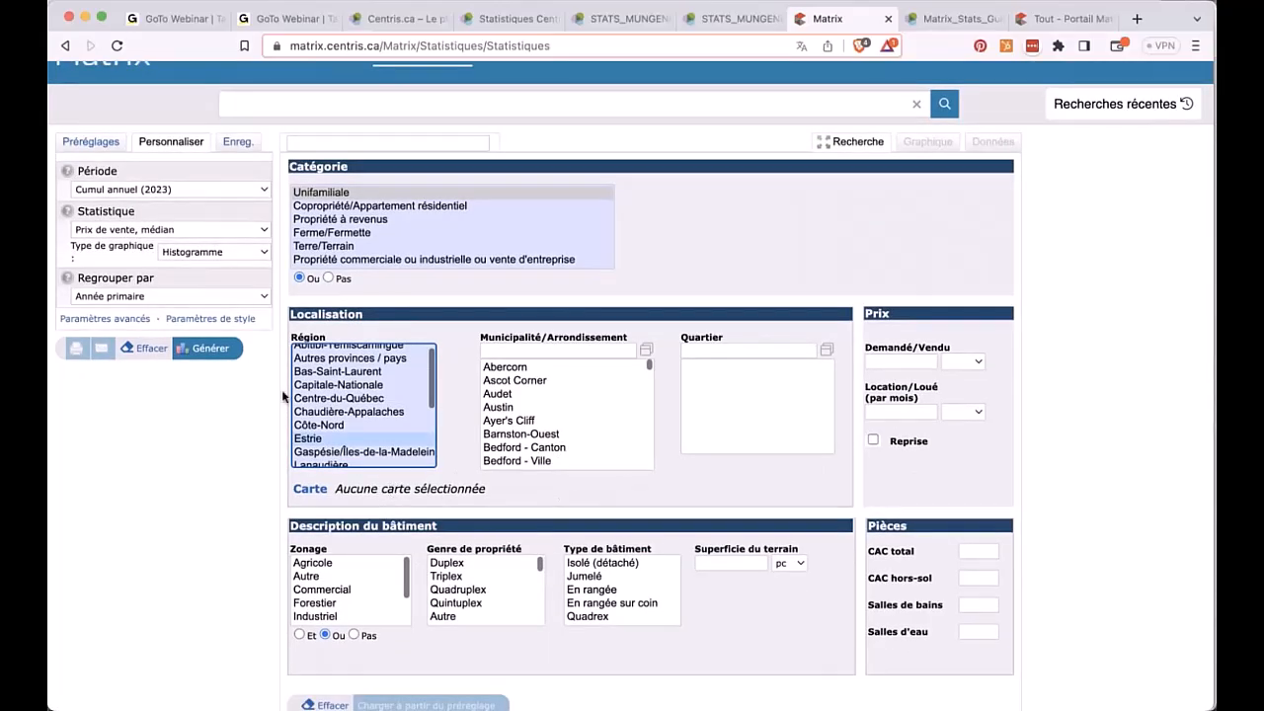
click(207, 350)
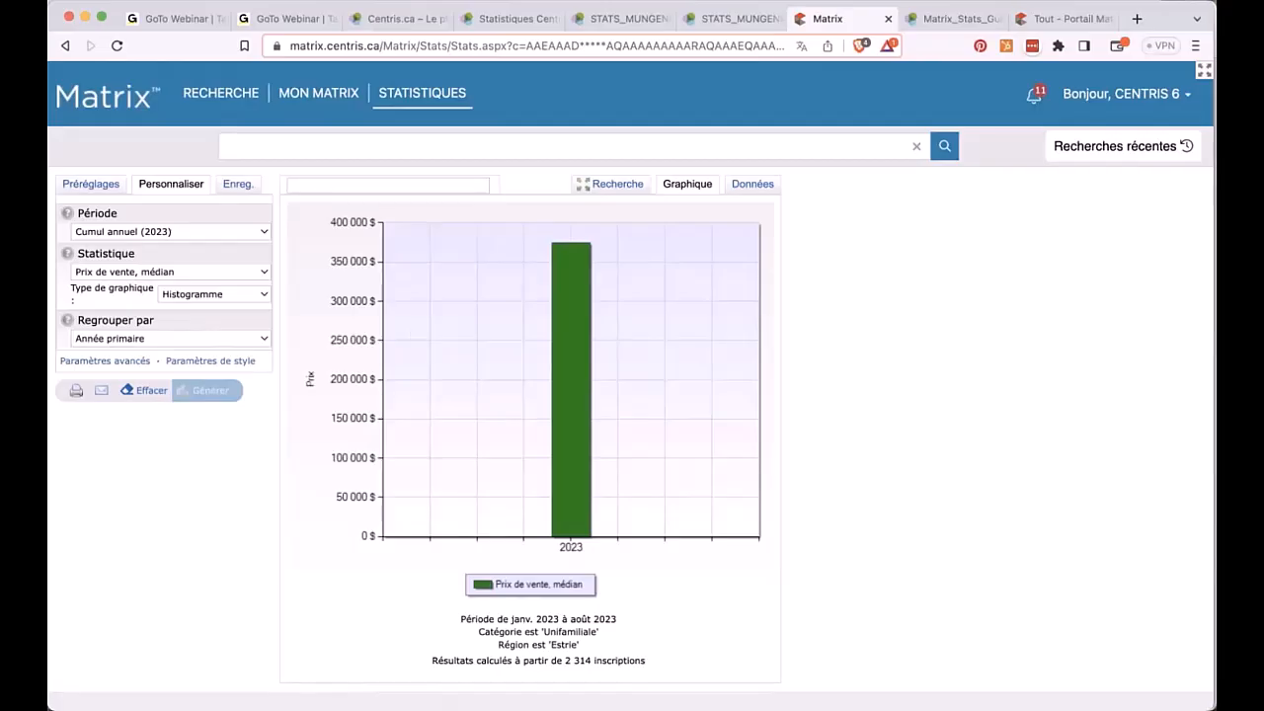
Regroup the Estrie median sale price chart by Mois and regenerate it.
click(116, 339)
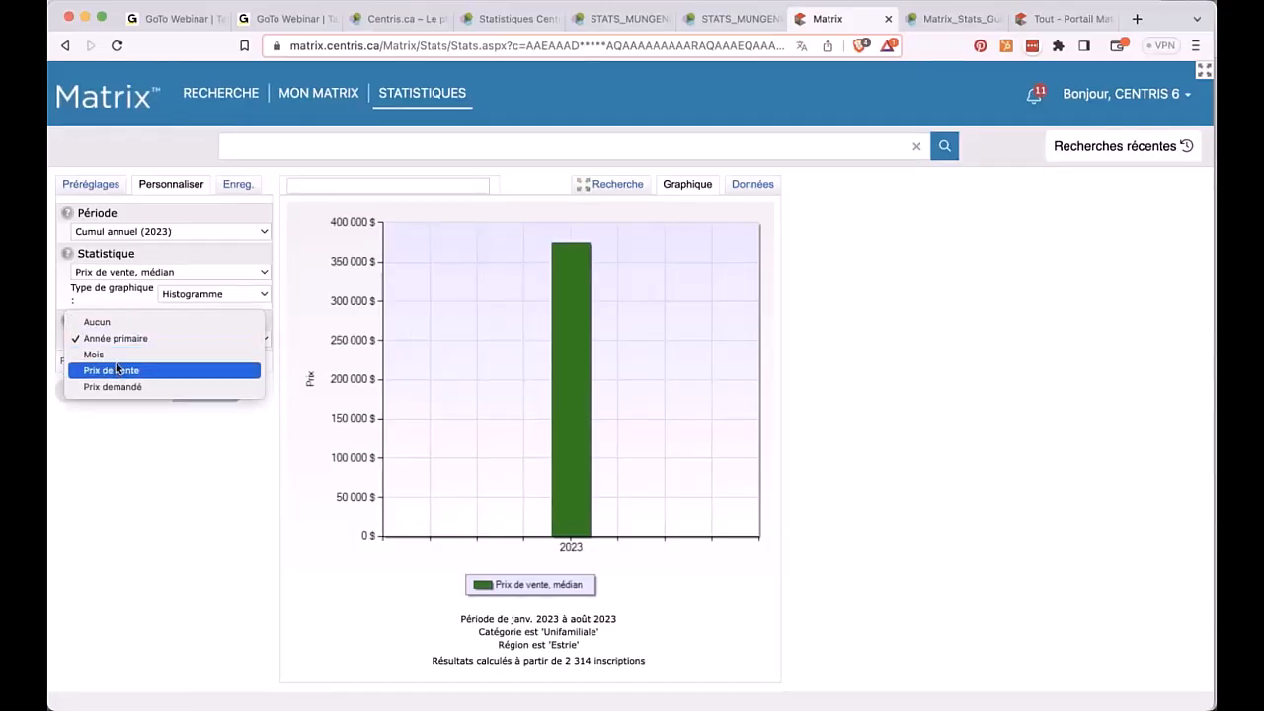
click(114, 355)
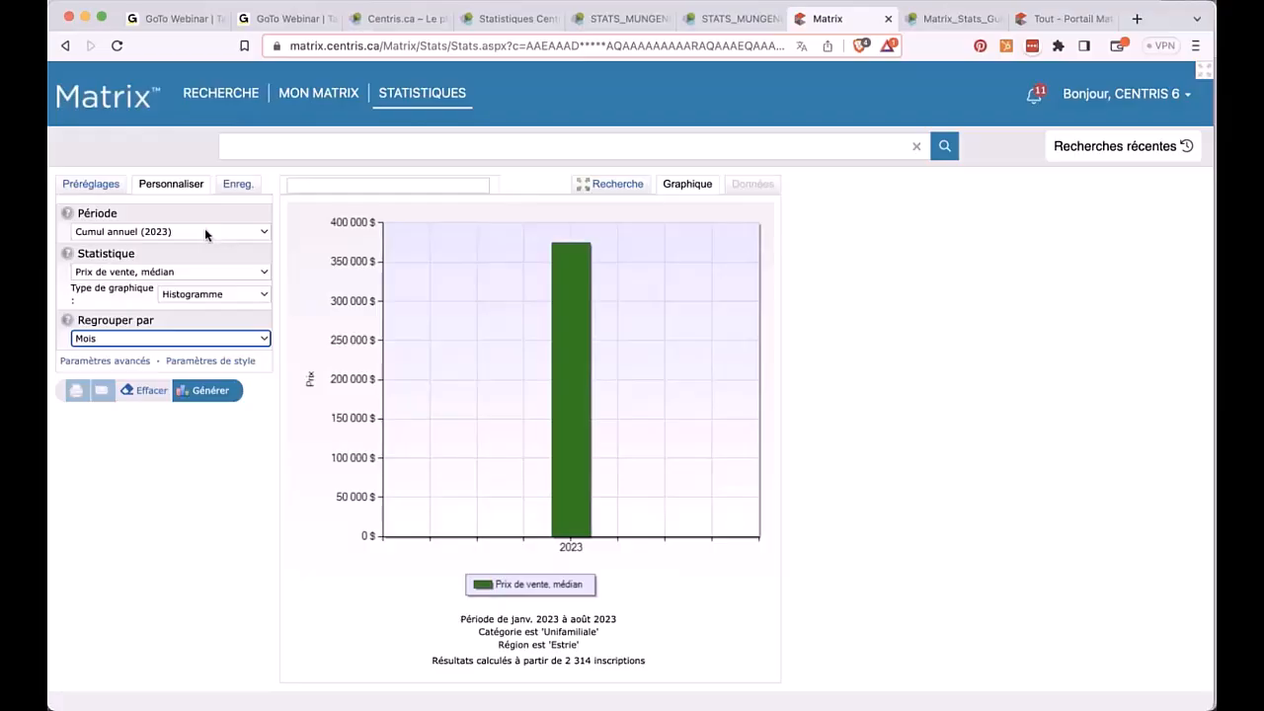
click(218, 395)
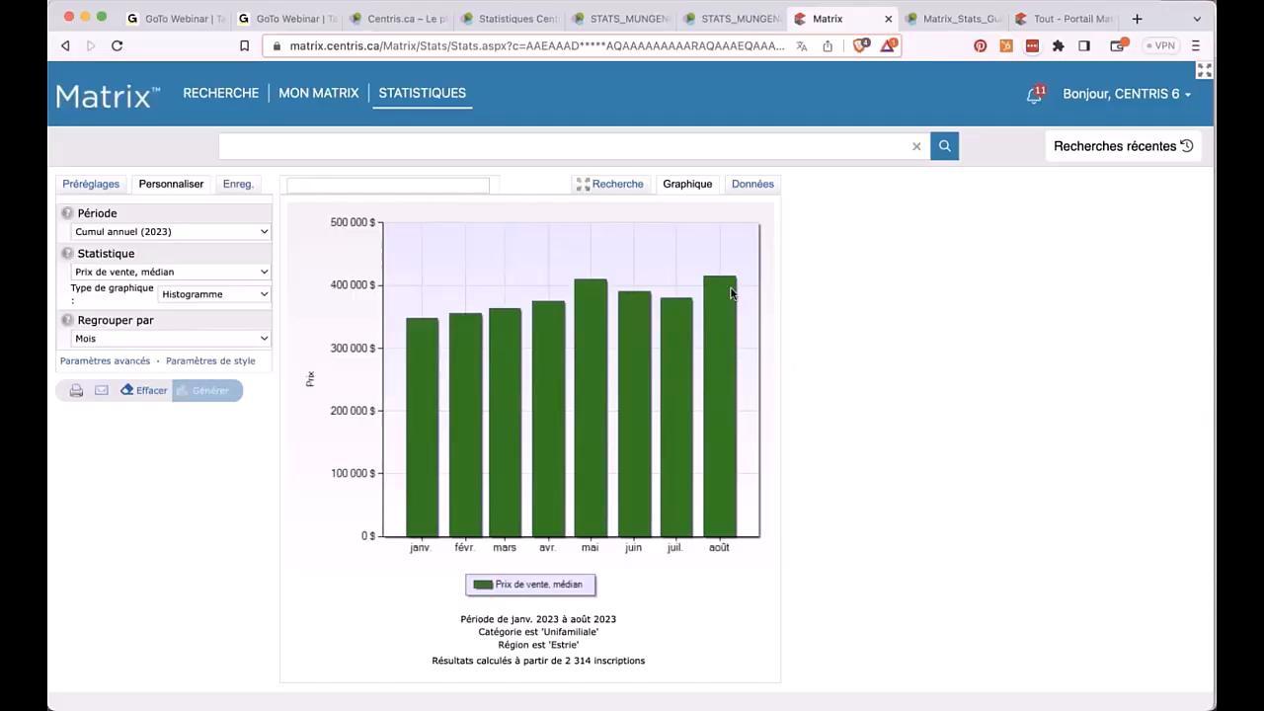
Return to the search criteria and set CAC total to 3.
click(606, 188)
click(968, 592)
text(3)
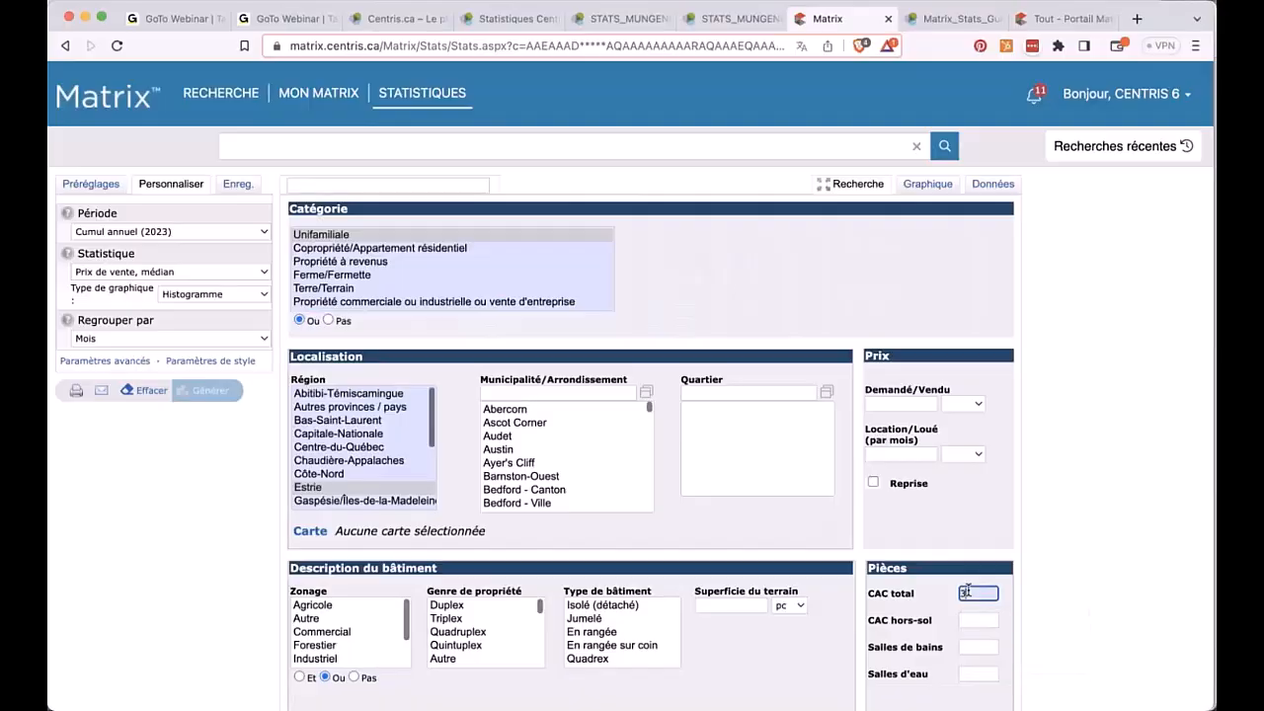
Restrict the search to the municipality Sherbrooke (Les Nations), generate the chart and highlight the listing-count notice below it.
scroll(968, 590, down, 1)
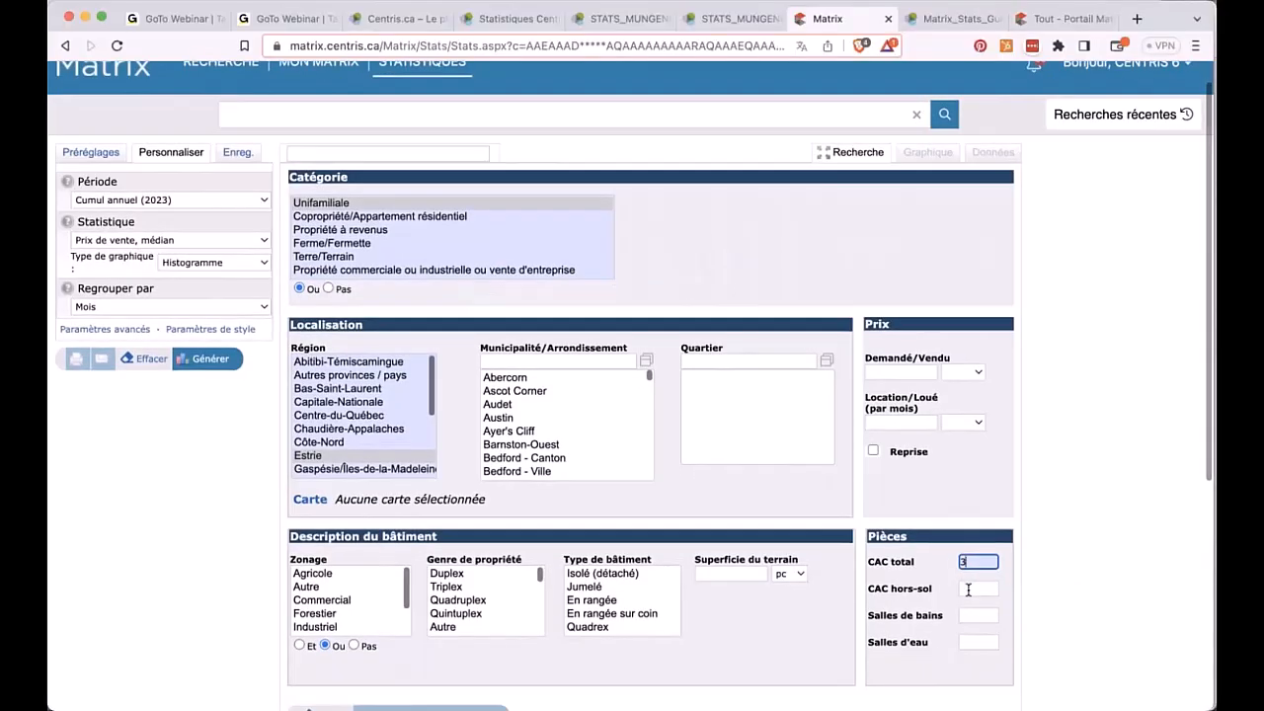
scroll(607, 467, down, 1)
scroll(607, 467, down, 10)
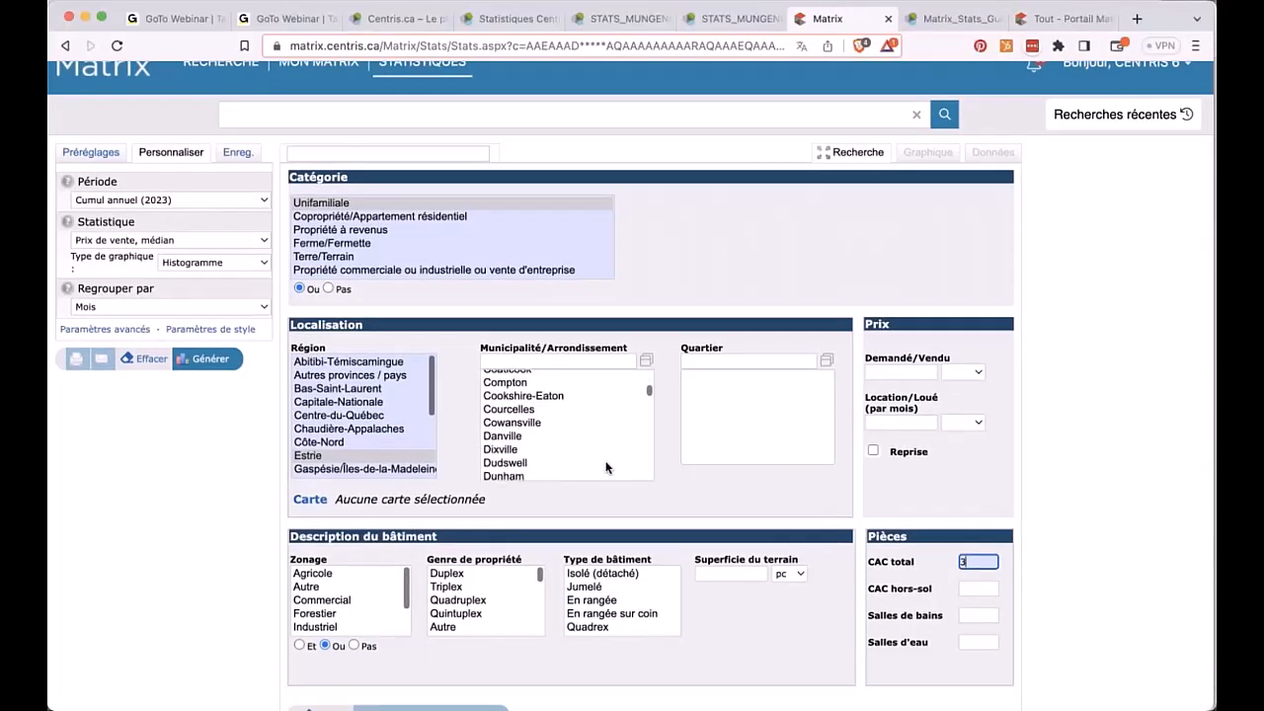
scroll(607, 467, down, 10)
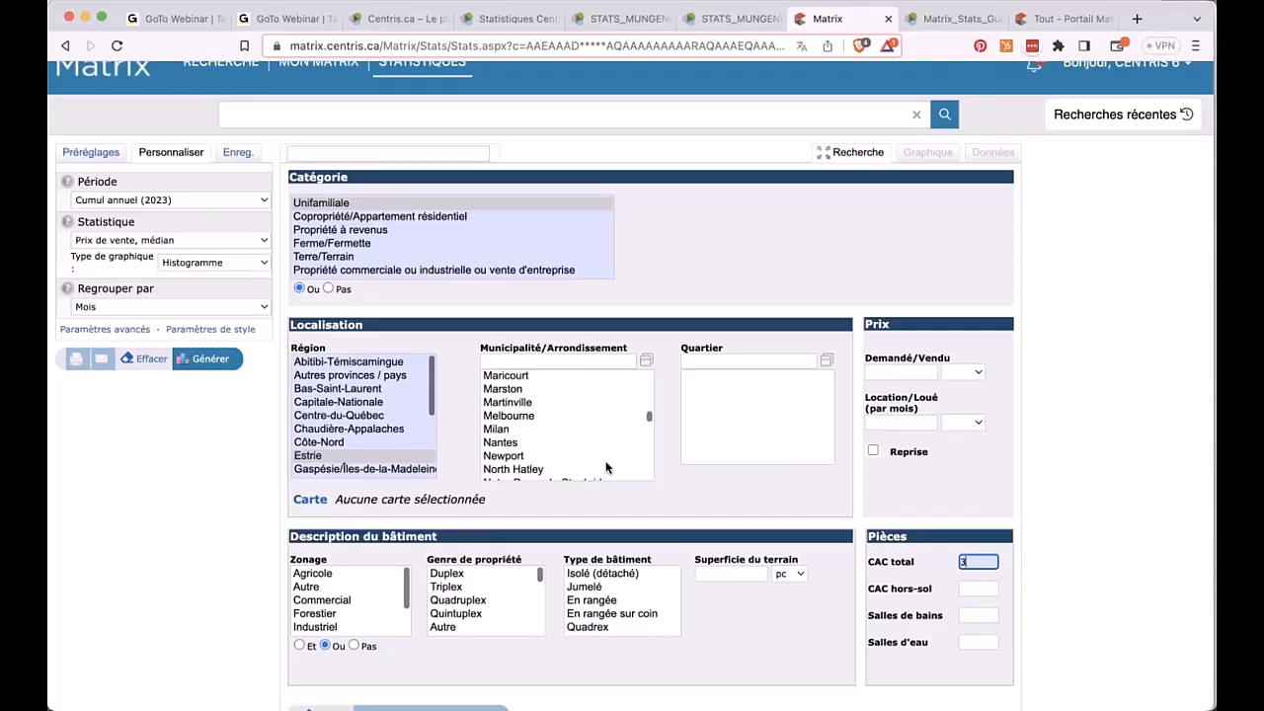
scroll(607, 468, down, 10)
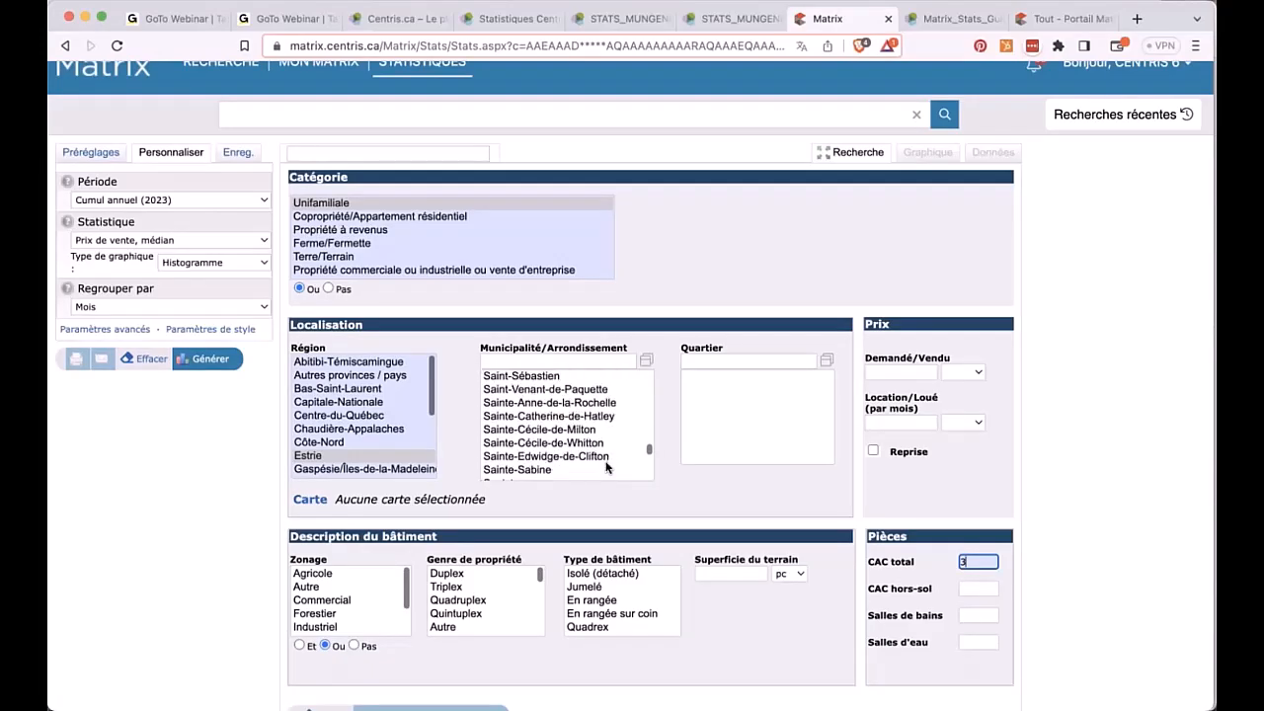
scroll(607, 467, up, 2)
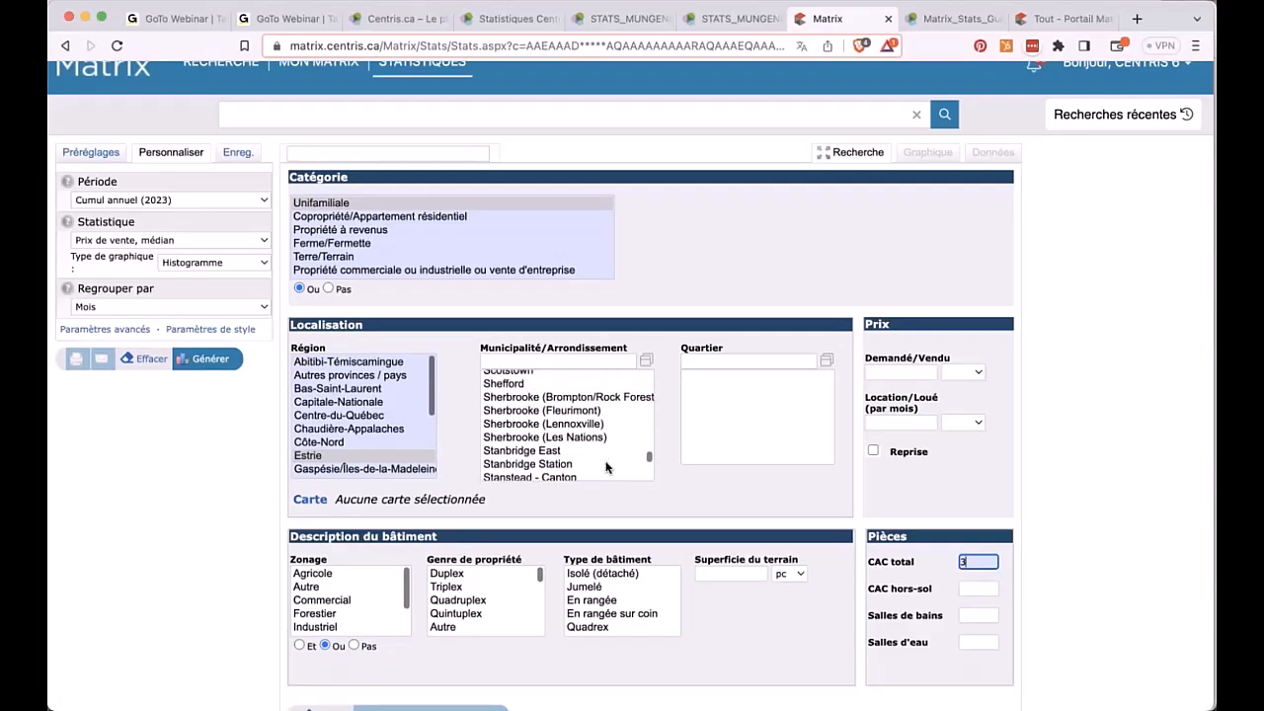
click(533, 438)
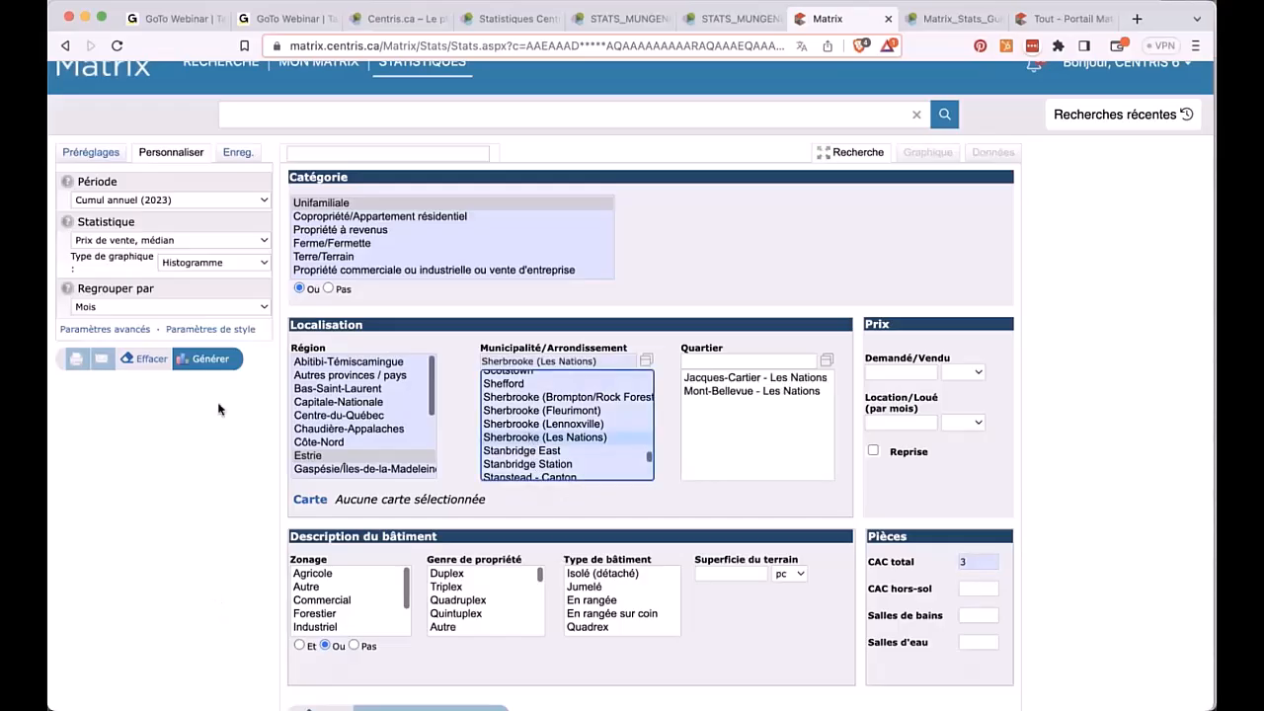
click(216, 361)
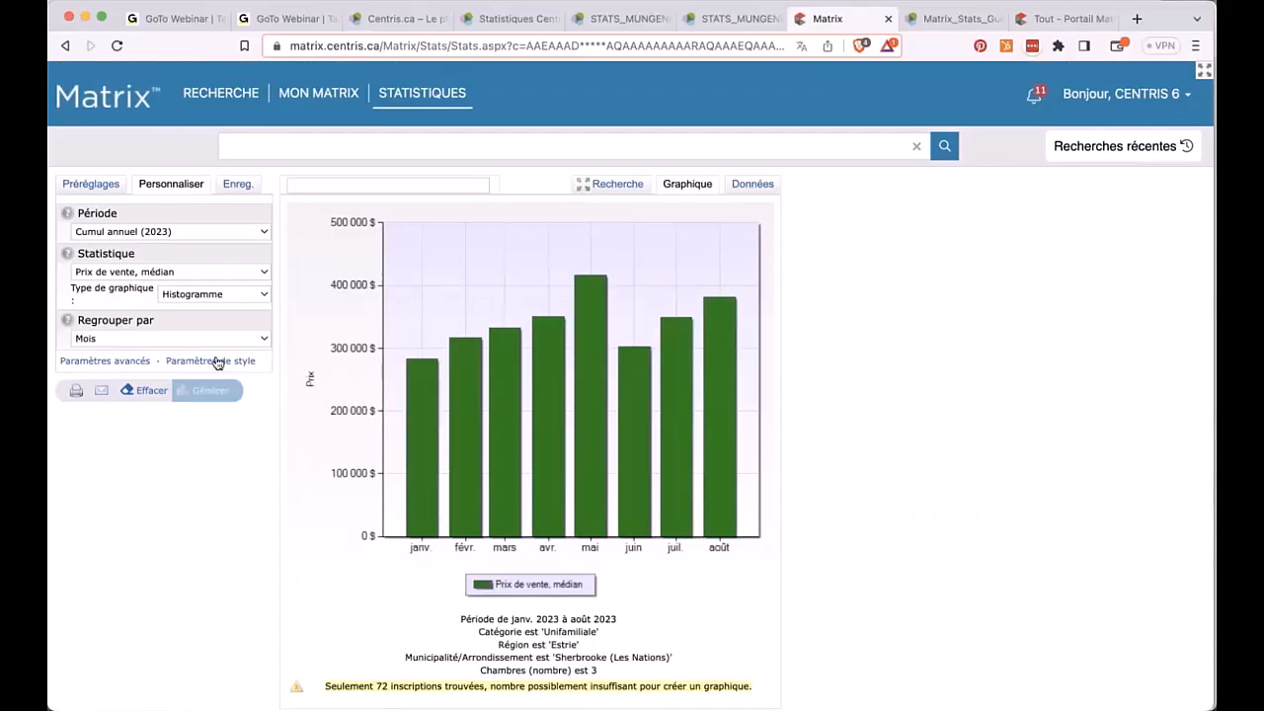
triple_click(377, 682)
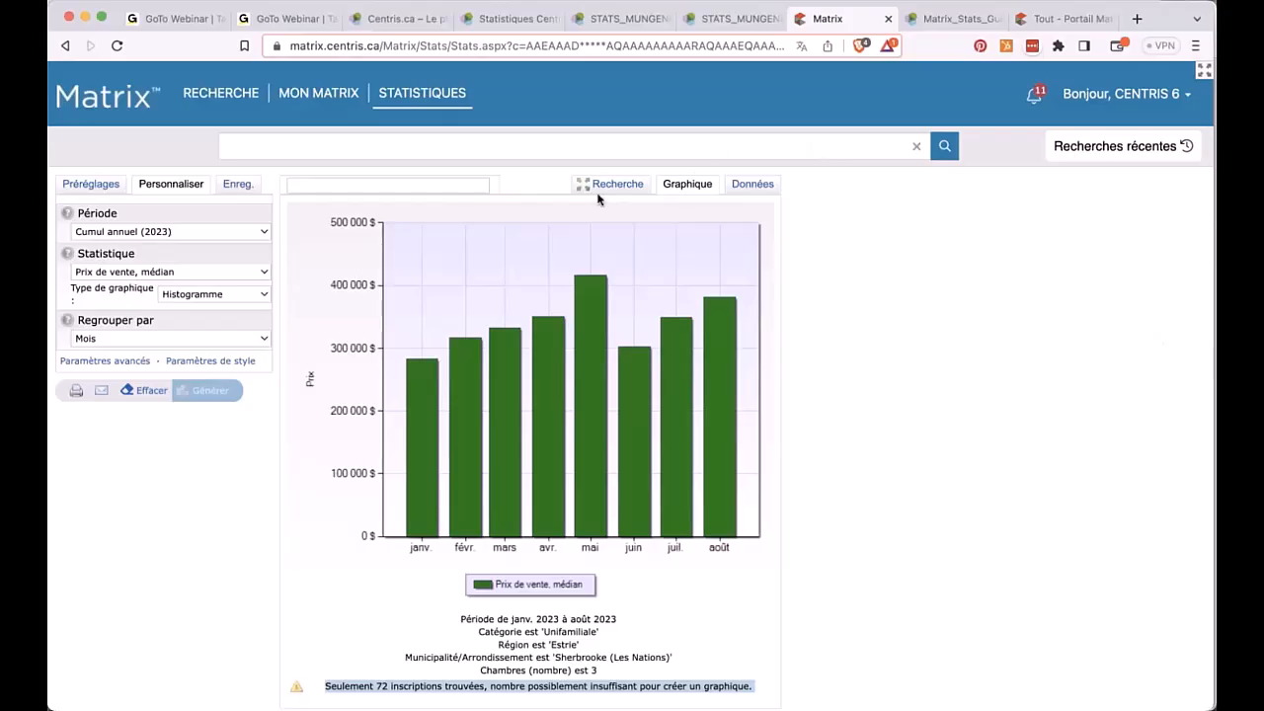
Show the style parameters, enable Afficher les valeurs and regenerate the Sherbrooke (Les Nations) chart.
click(222, 364)
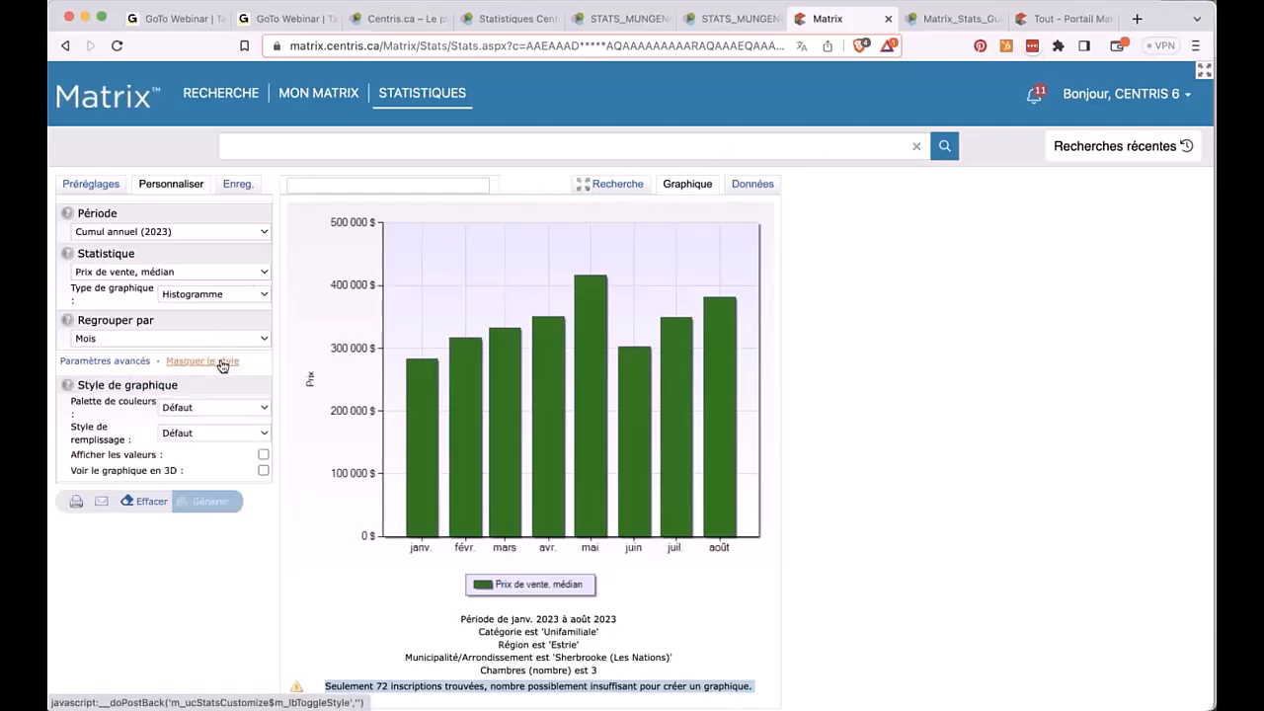
click(263, 454)
click(207, 500)
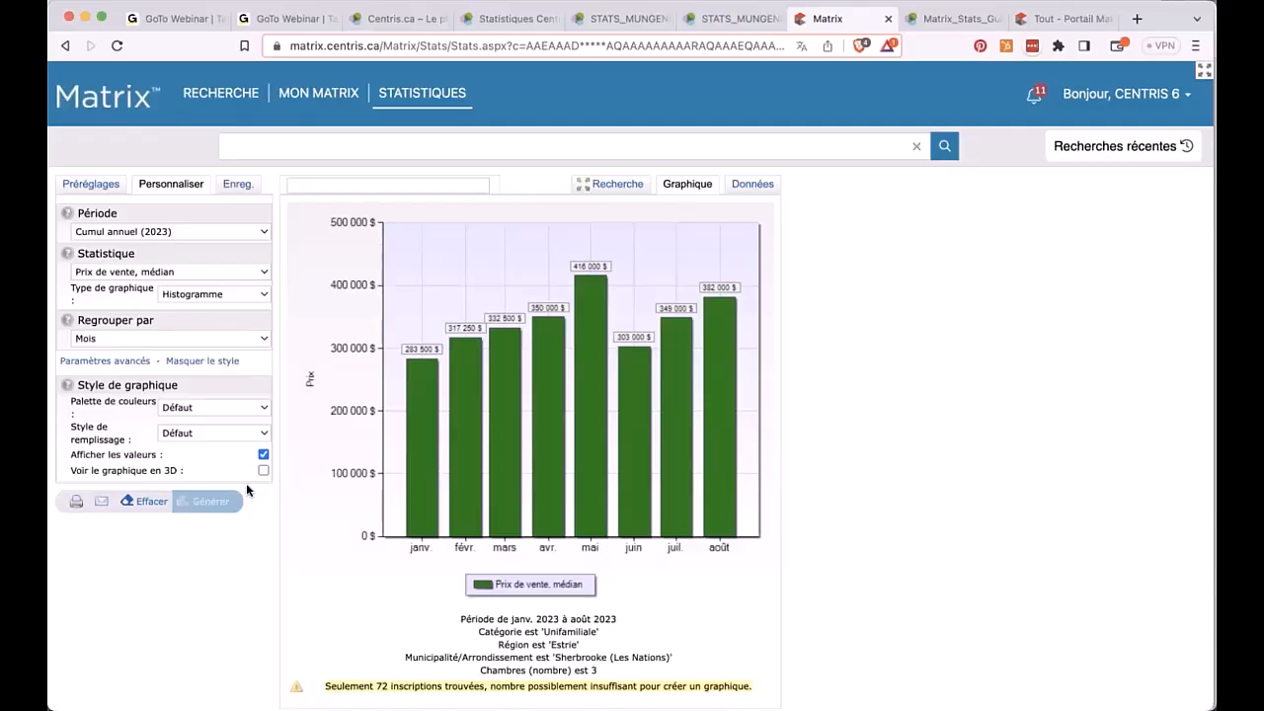
Add Délai de vente médian as a secondary statistic of type Ligne, enable Retour au début and regenerate the chart.
click(92, 362)
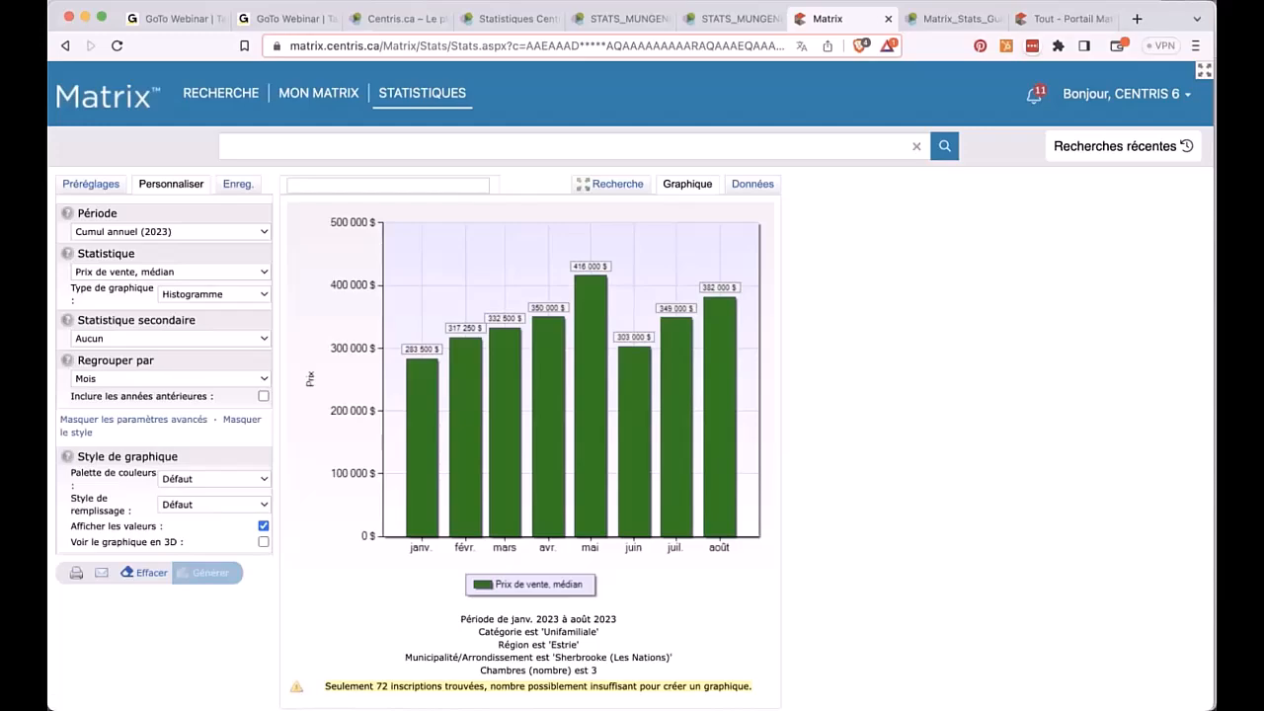
click(150, 340)
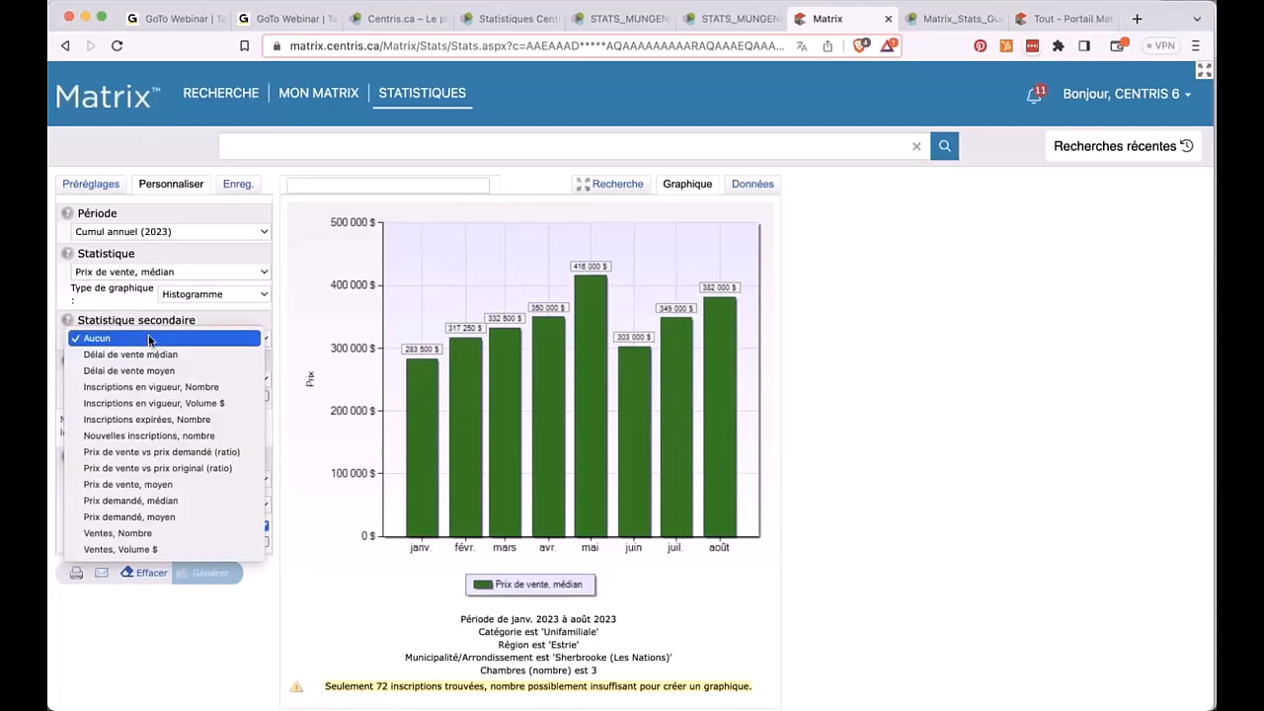
click(152, 356)
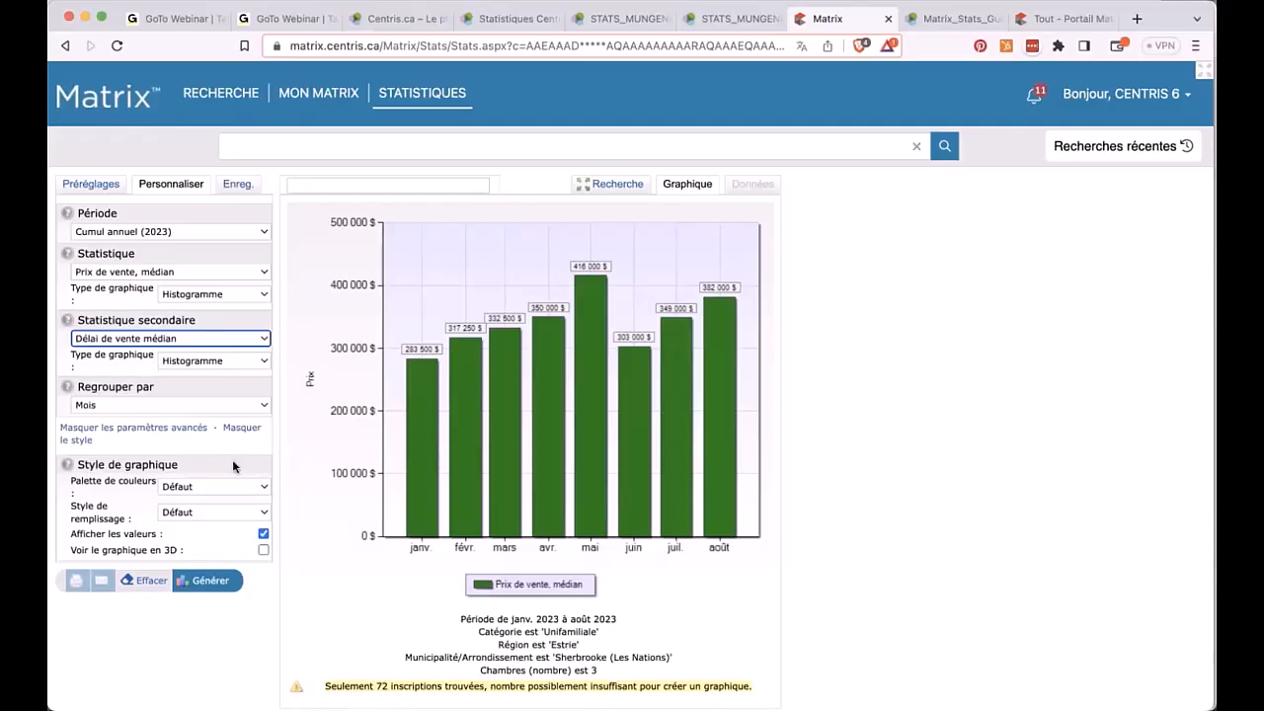
click(201, 361)
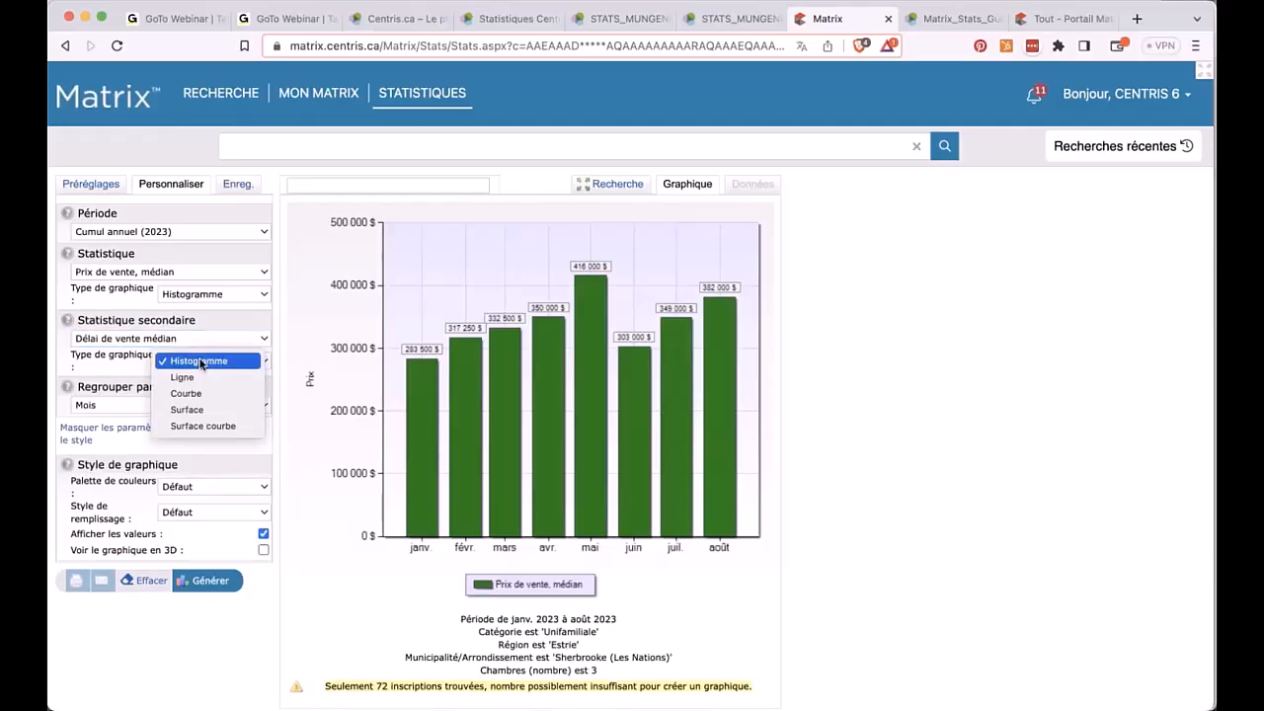
click(200, 385)
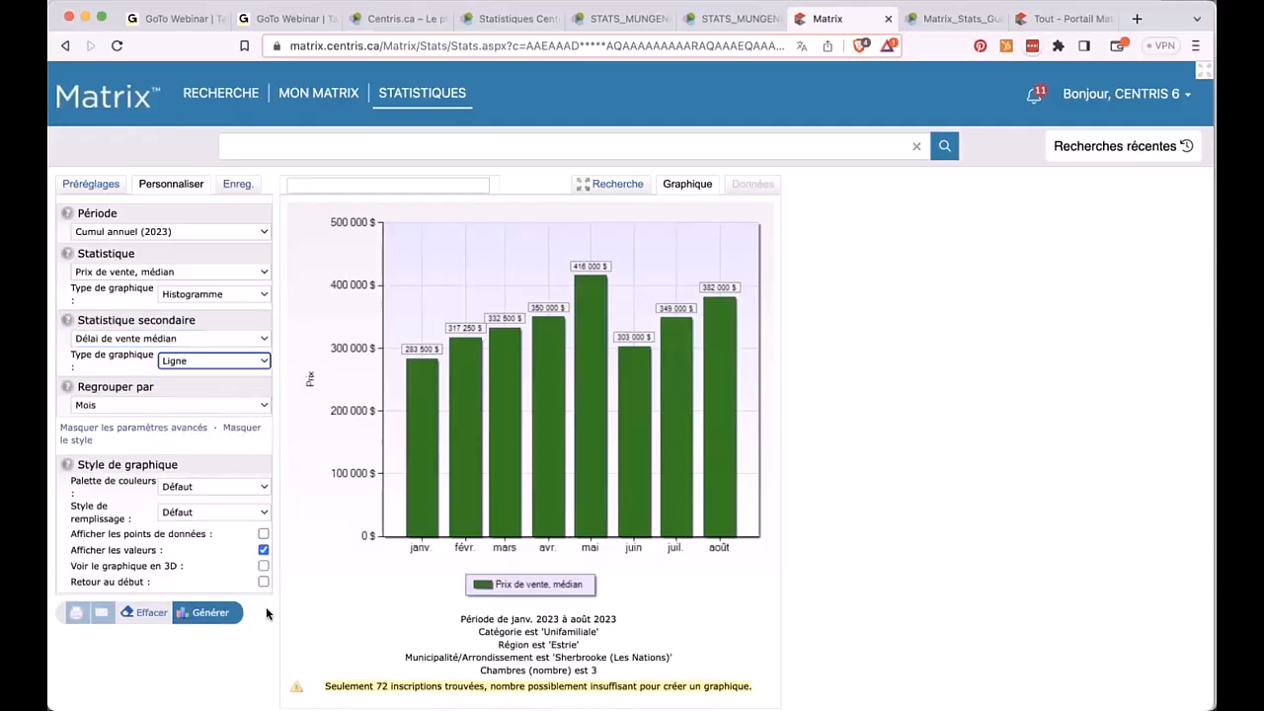
click(208, 612)
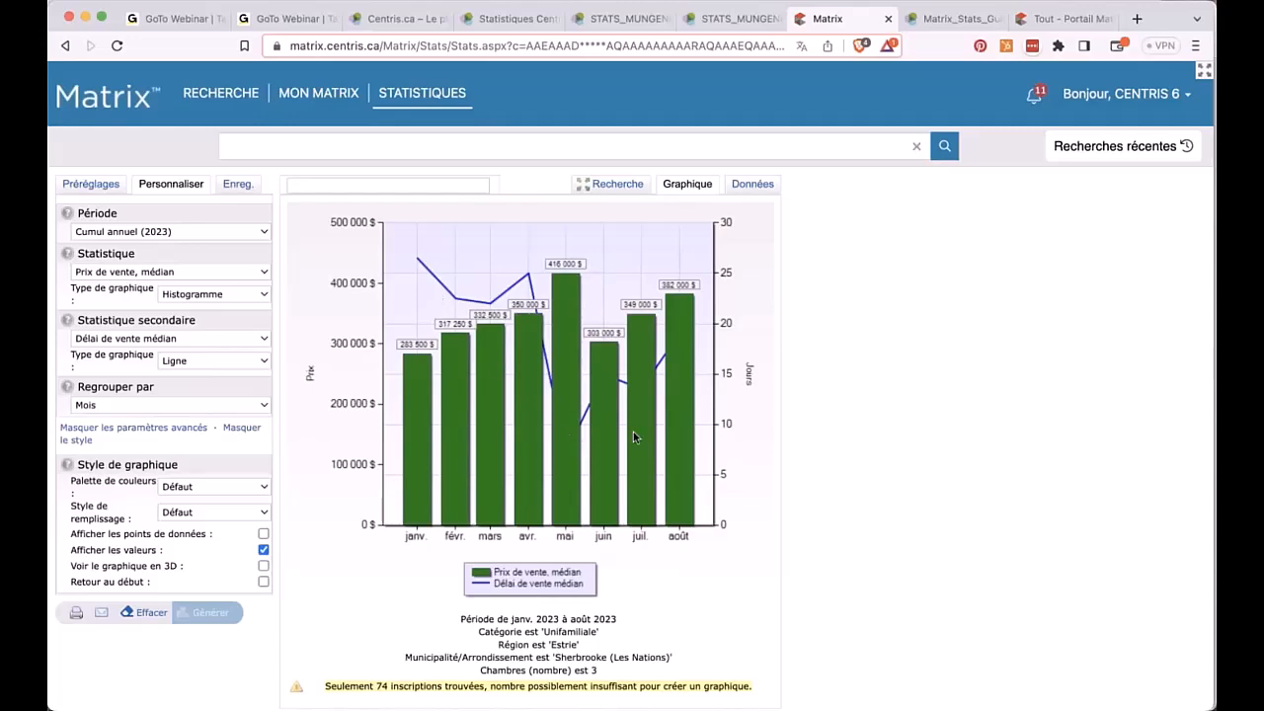
click(264, 582)
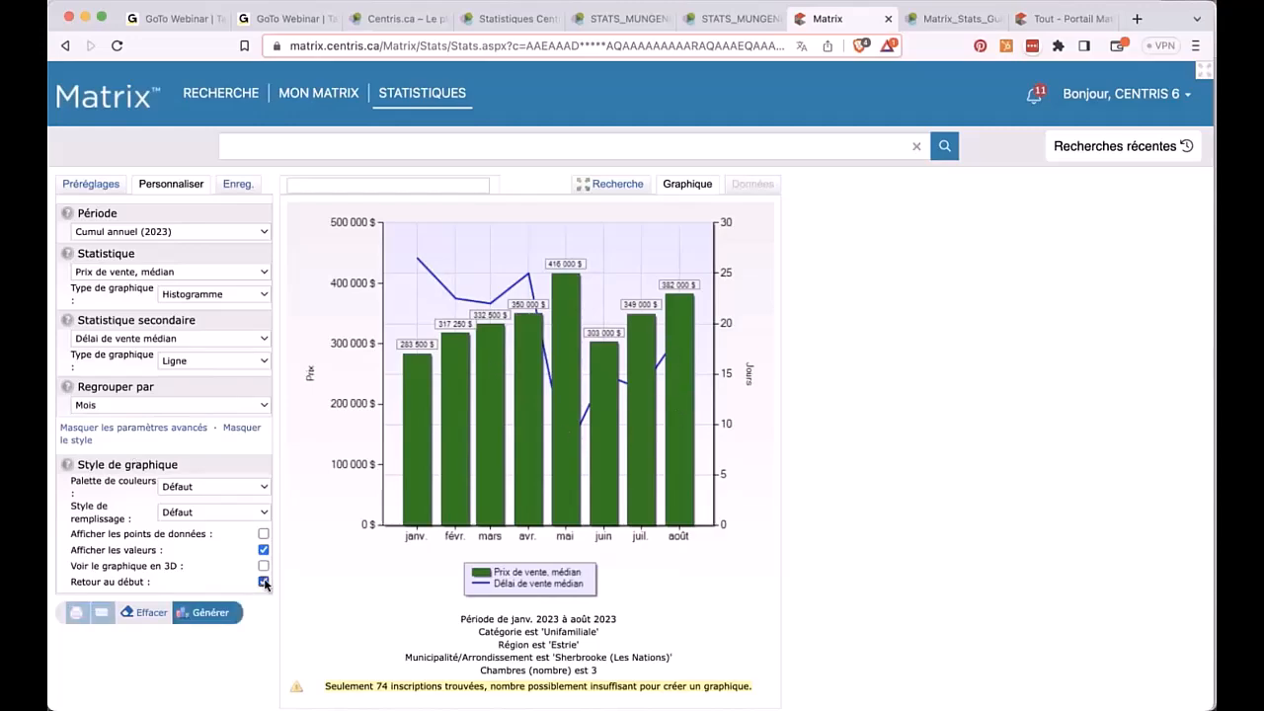
click(223, 615)
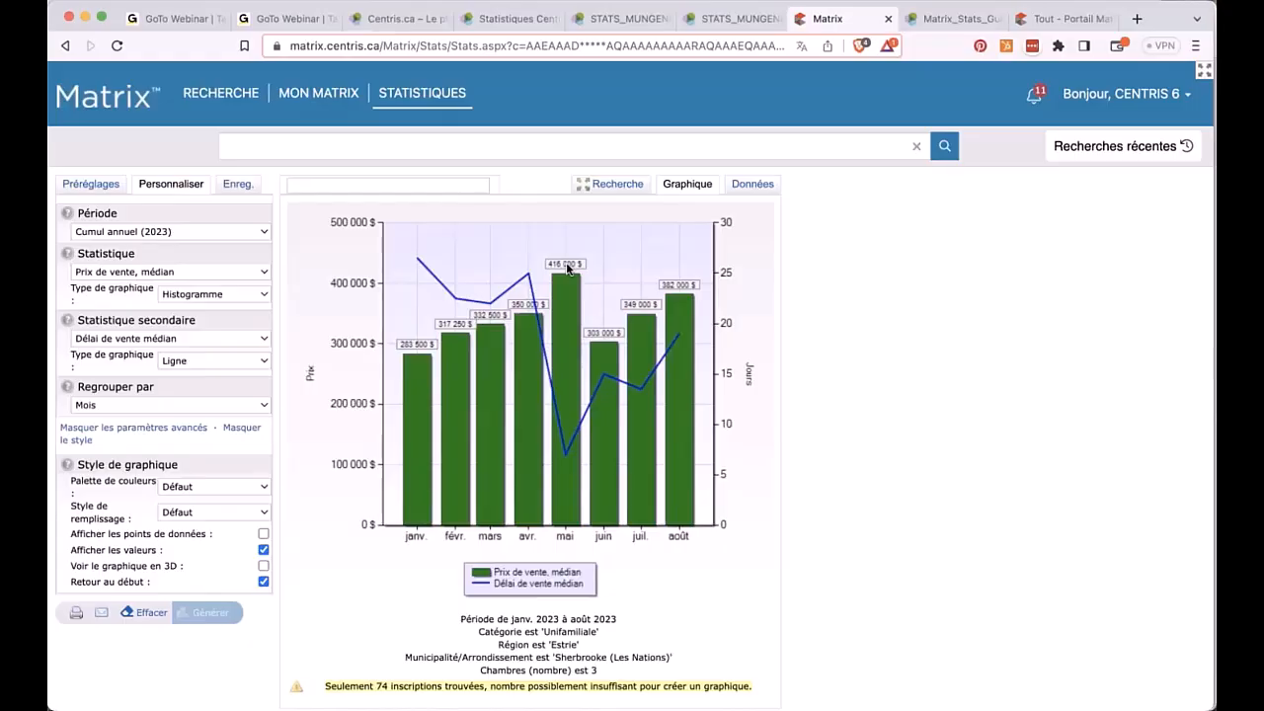
Display the statistics presets and reload the Statistiques module with blank search criteria.
click(91, 185)
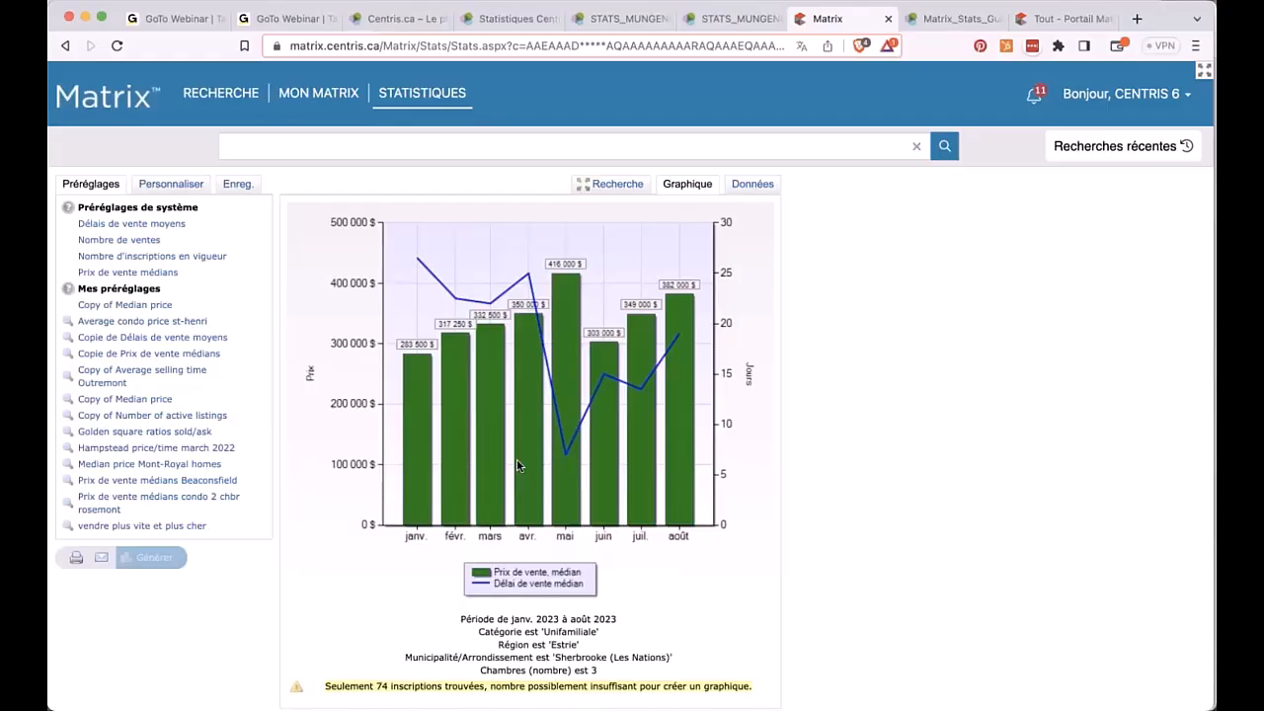
mouse_move(393, 98)
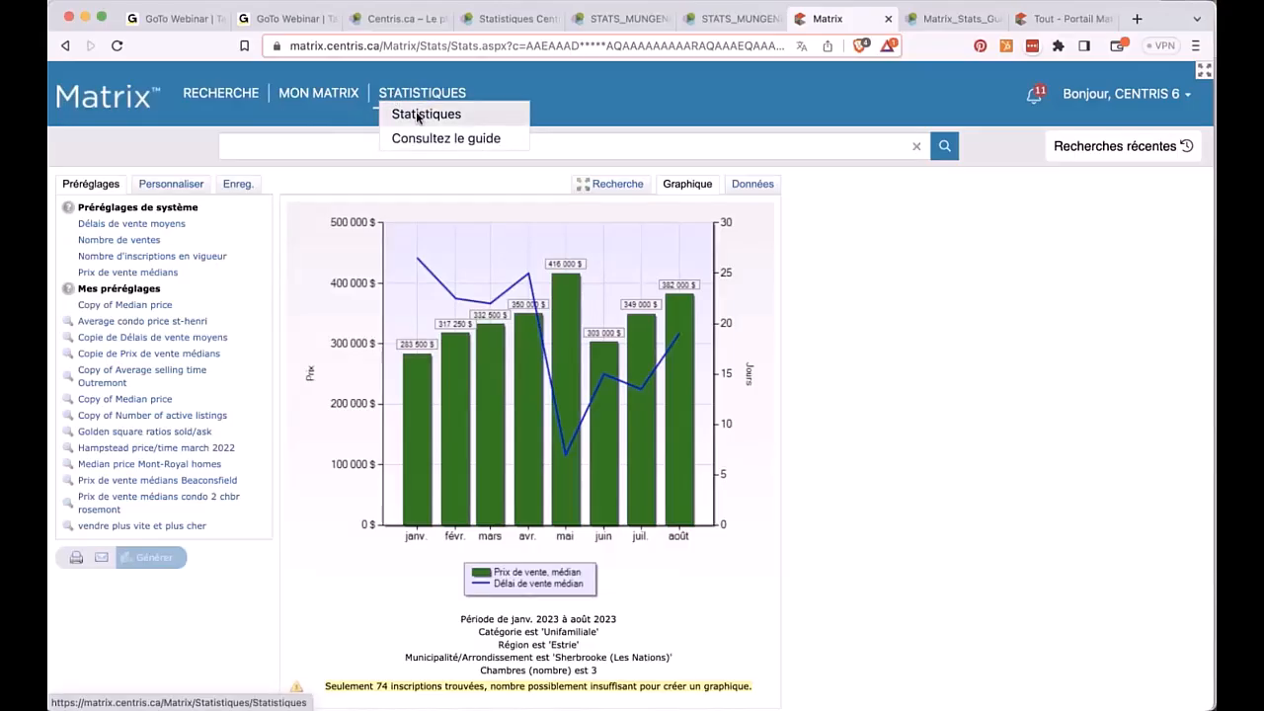
click(418, 114)
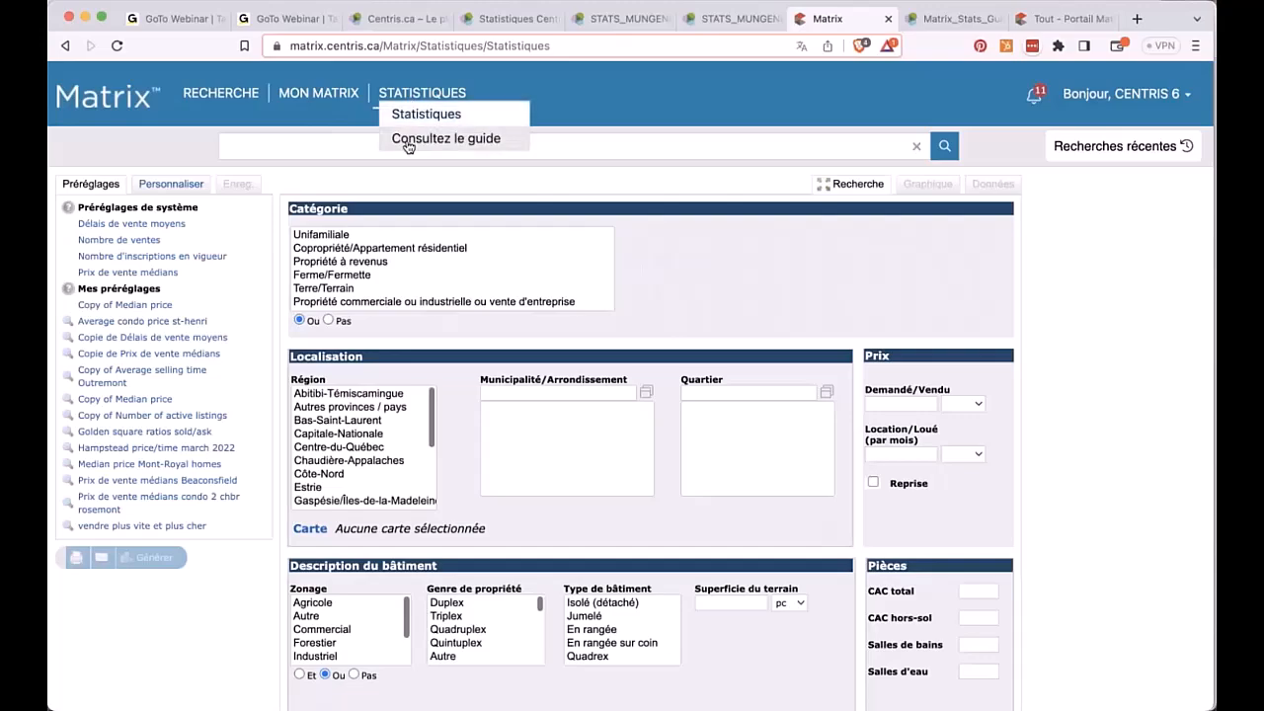
Open the Matrix statistics guide, close the guide documents and return to the Matrix statistics page.
click(408, 139)
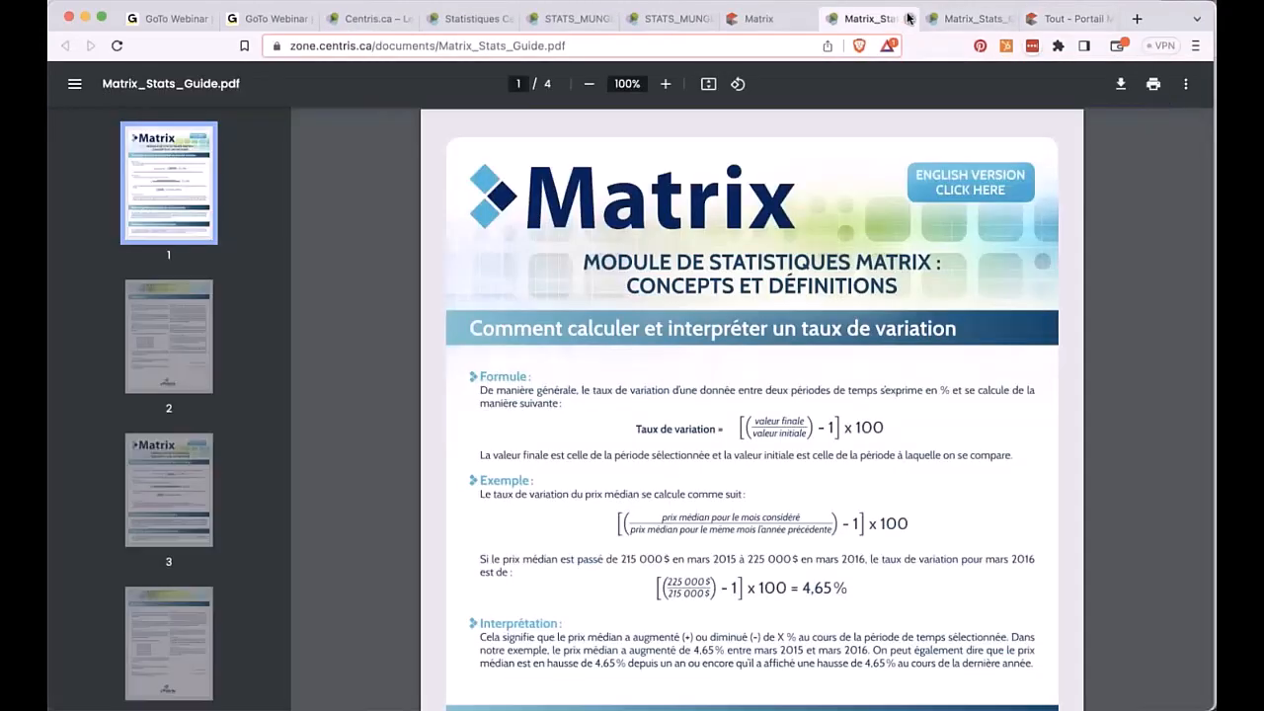
click(908, 19)
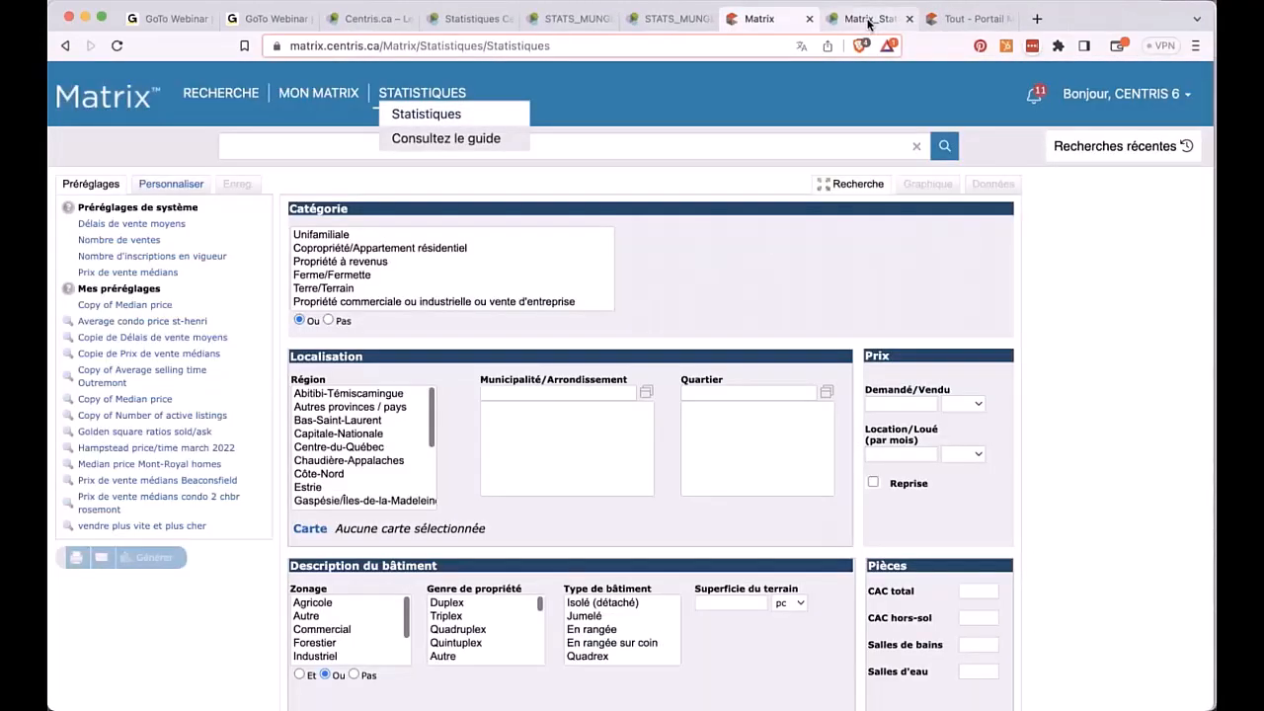
click(907, 18)
click(908, 19)
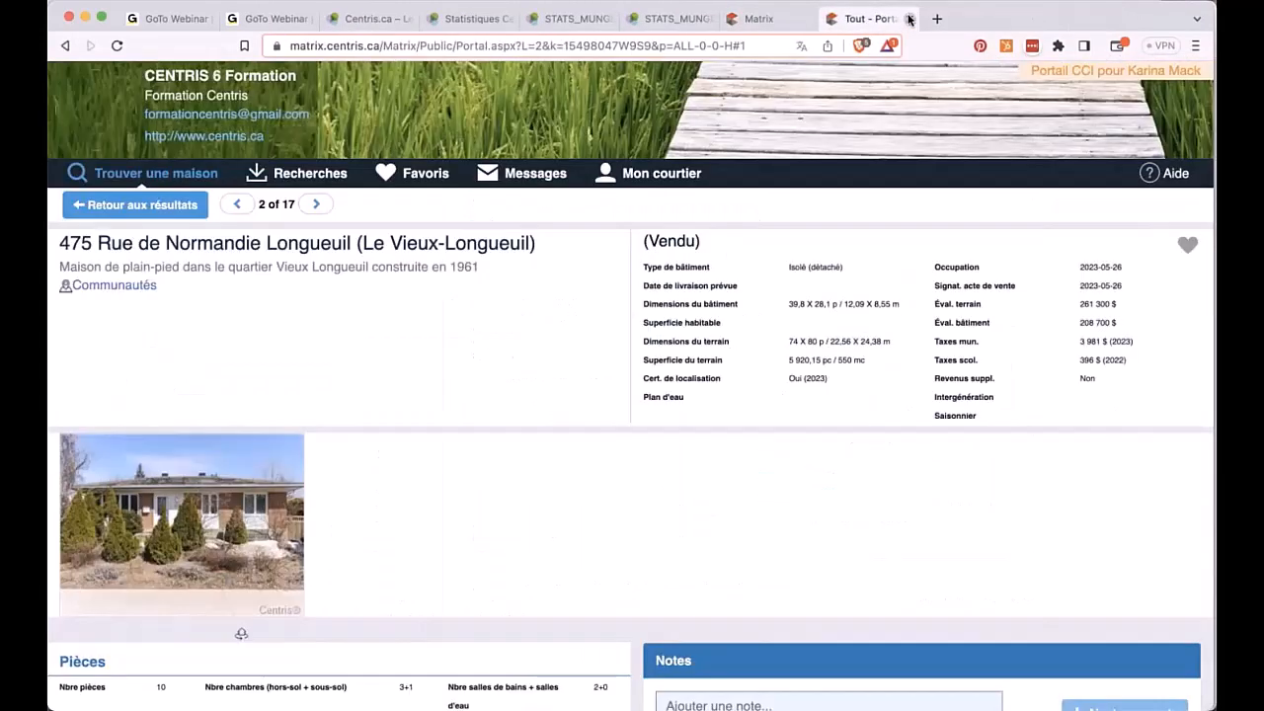
click(766, 19)
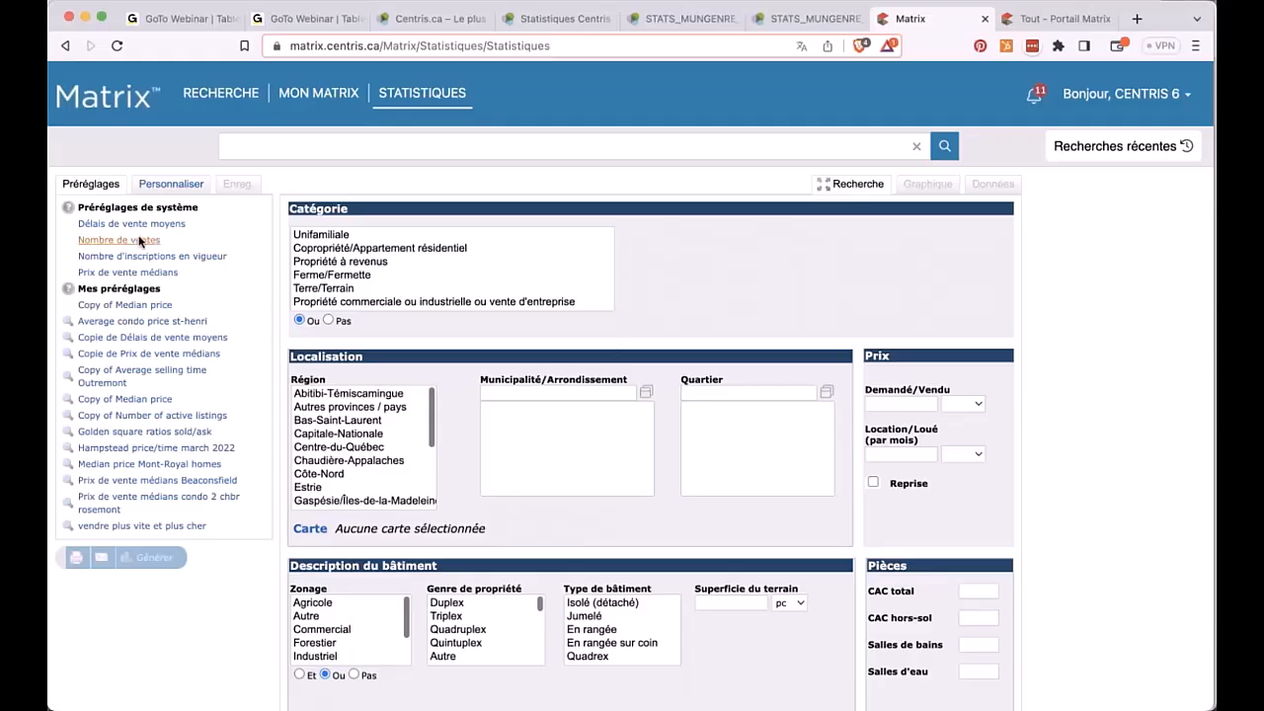
Generate the Prix de vente médians system preset chart and regenerate it with Voir le graphique en 3D enabled.
click(128, 272)
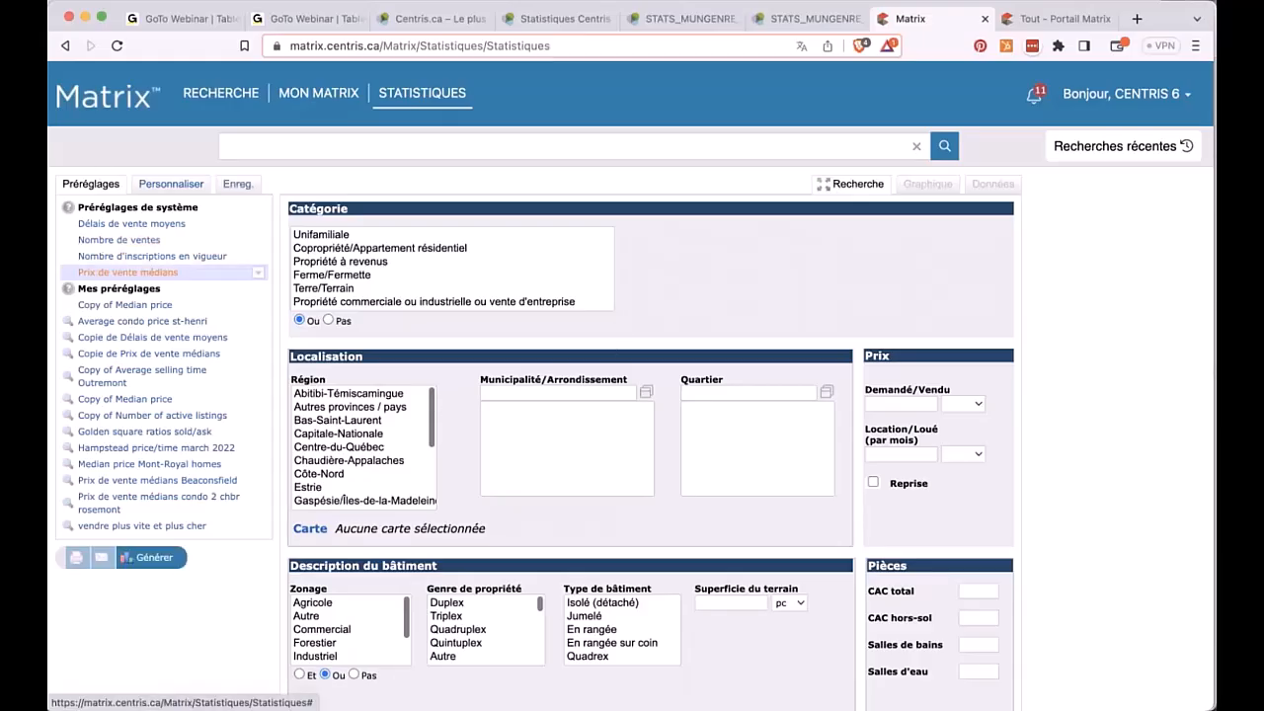
click(153, 558)
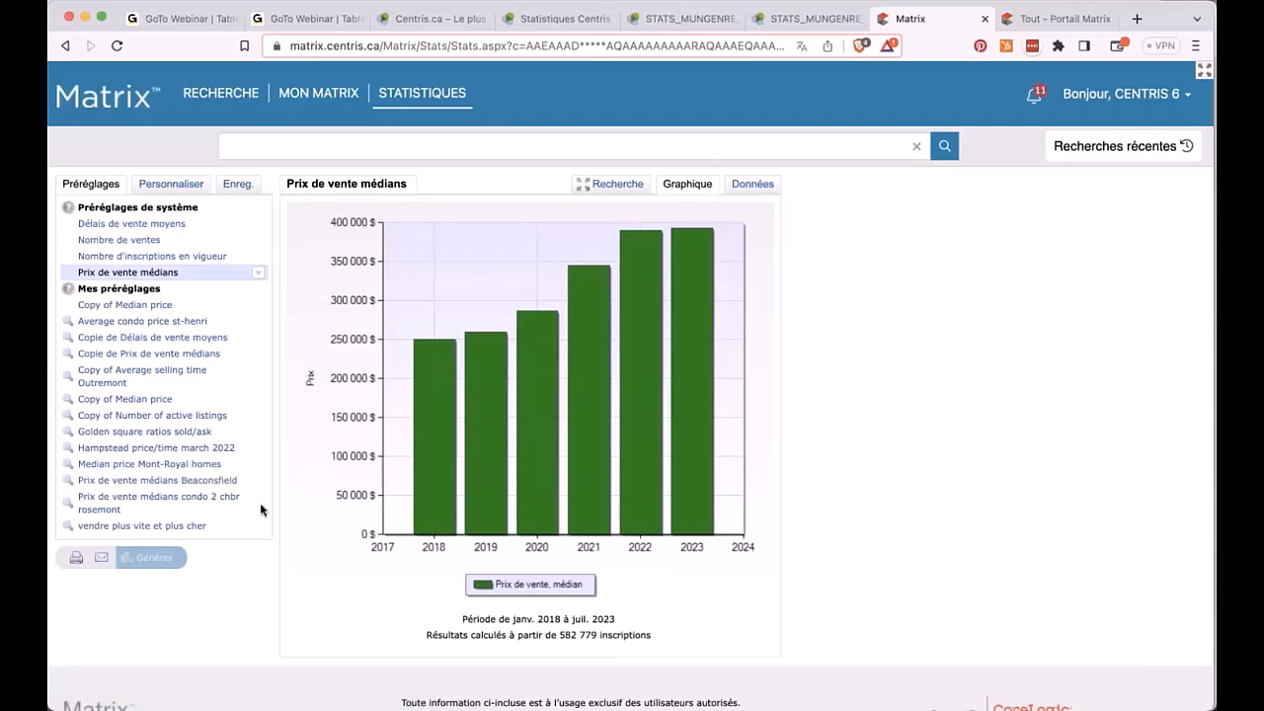
click(173, 186)
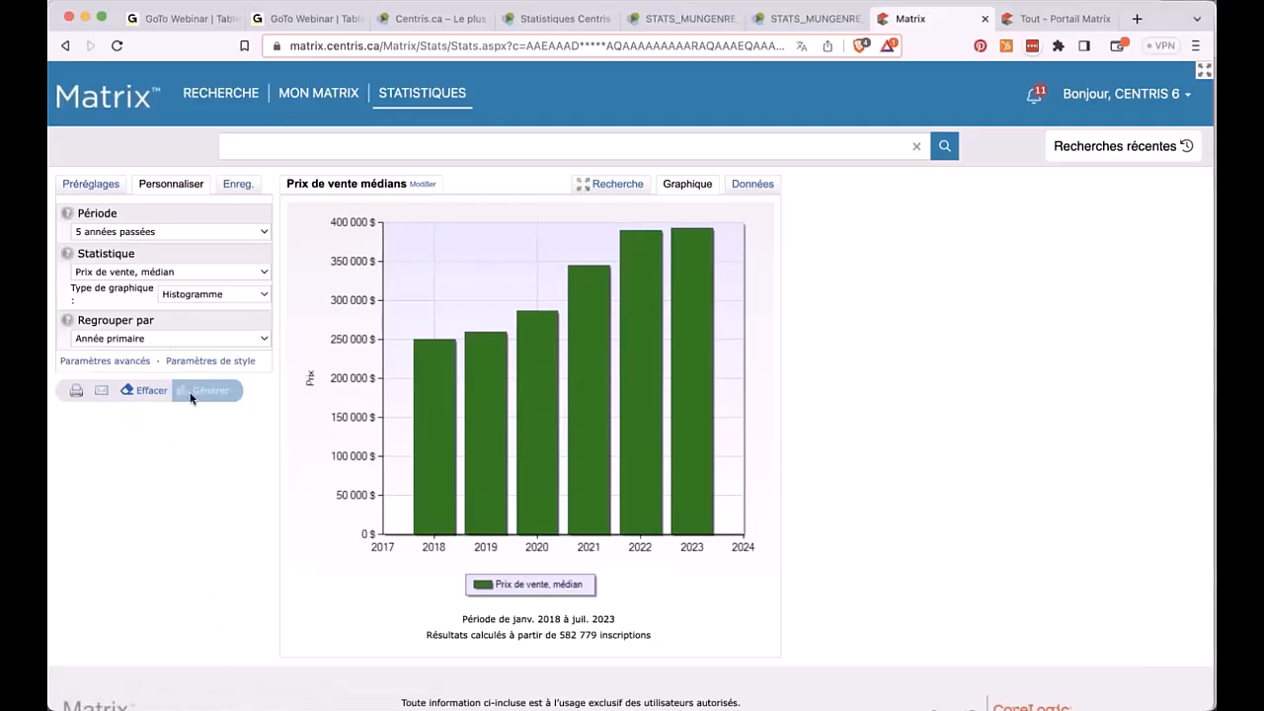
click(237, 361)
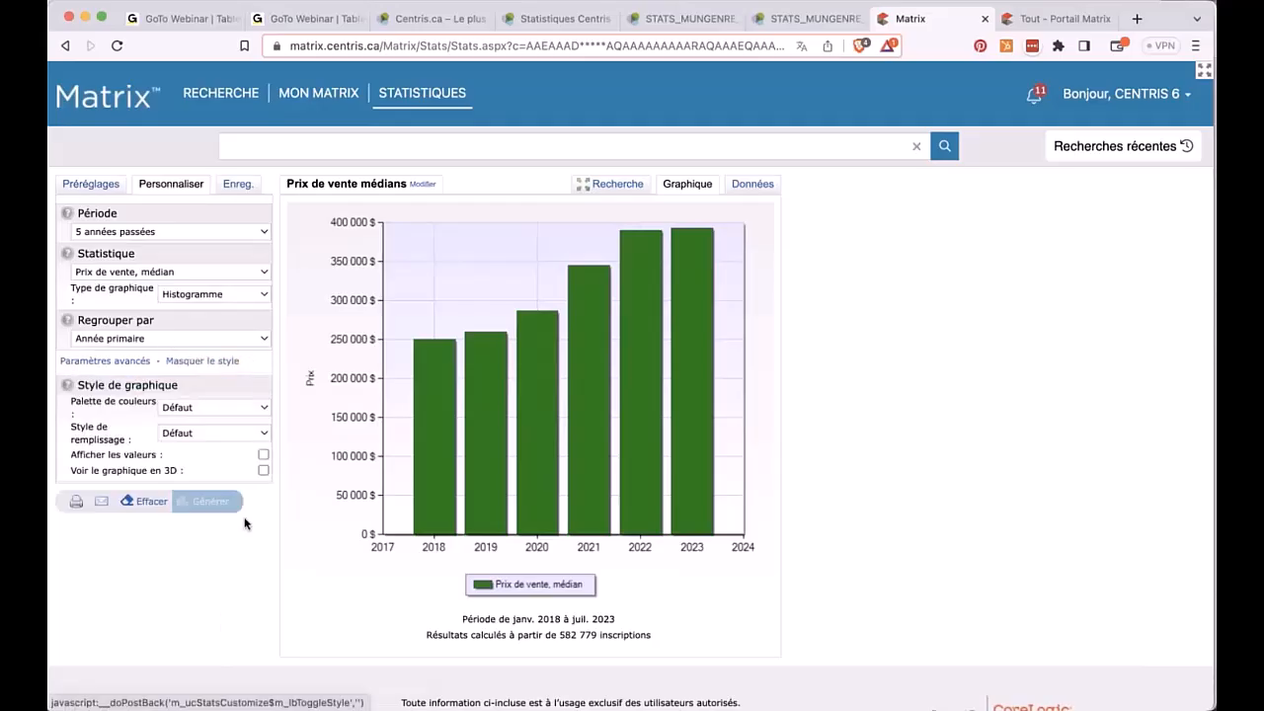
click(264, 470)
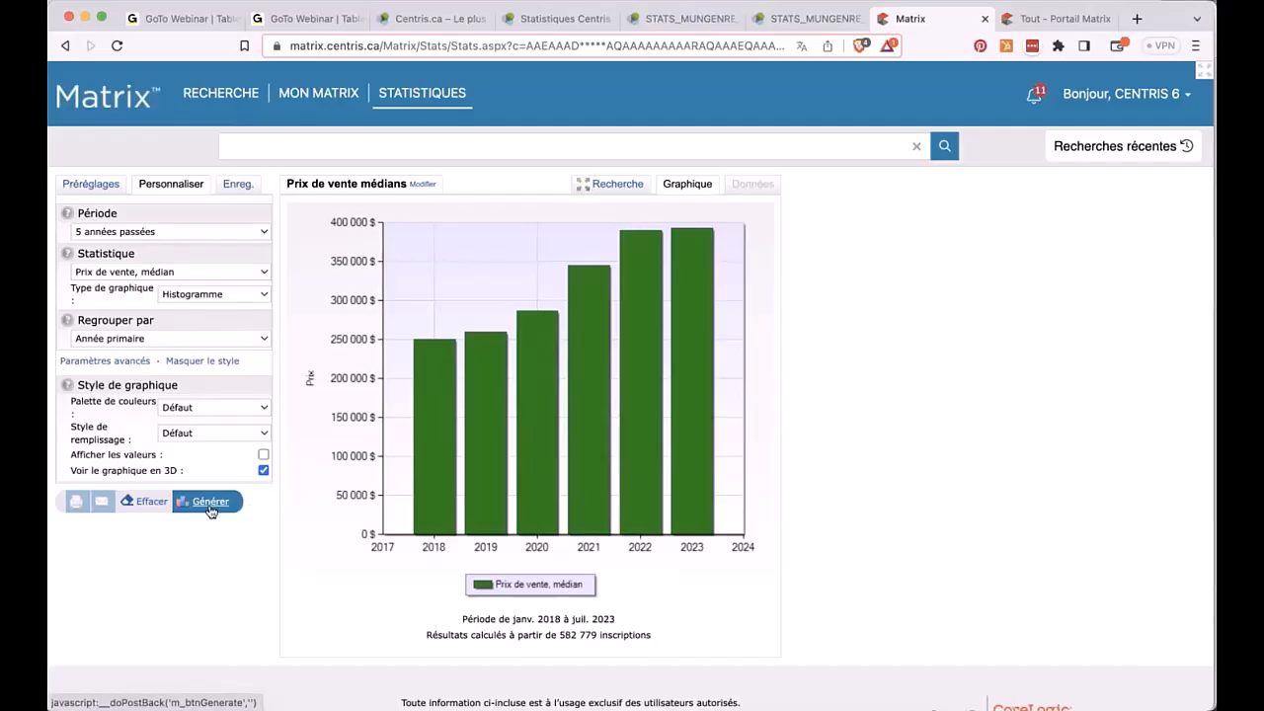
click(210, 506)
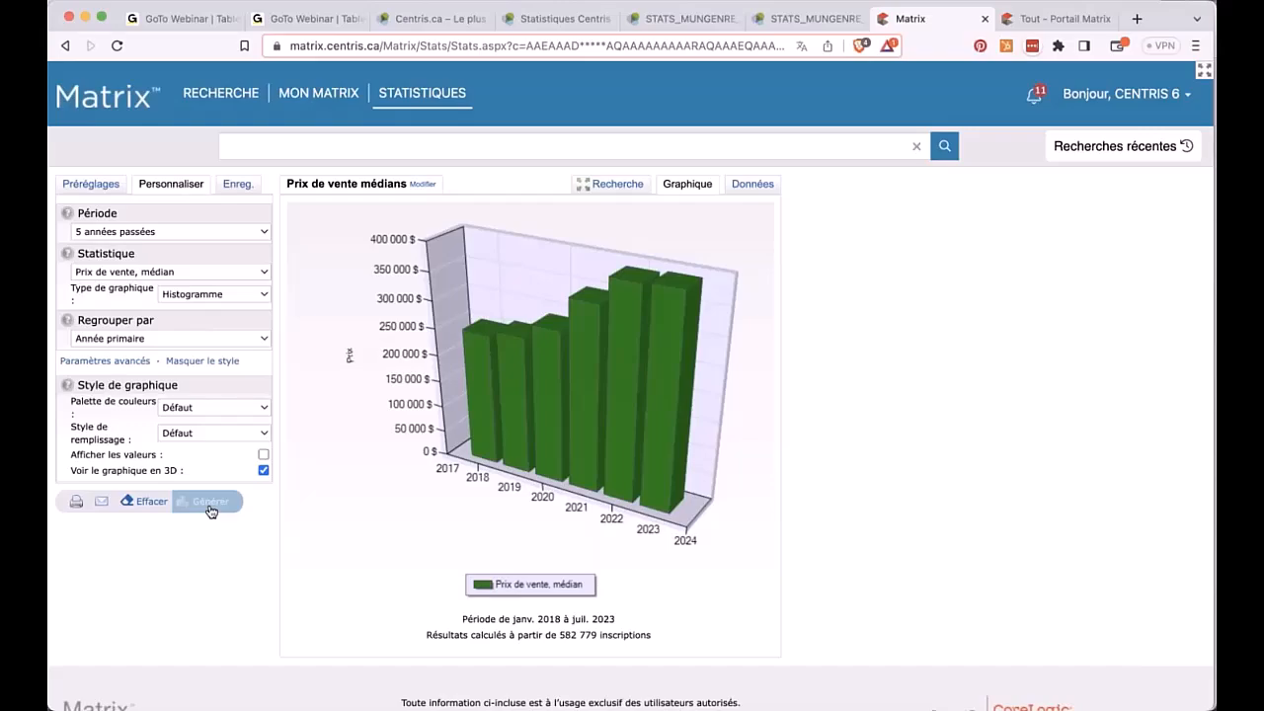
Display the values on the Prix de vente médians chart, turn off its 3D view and regenerate it.
click(263, 454)
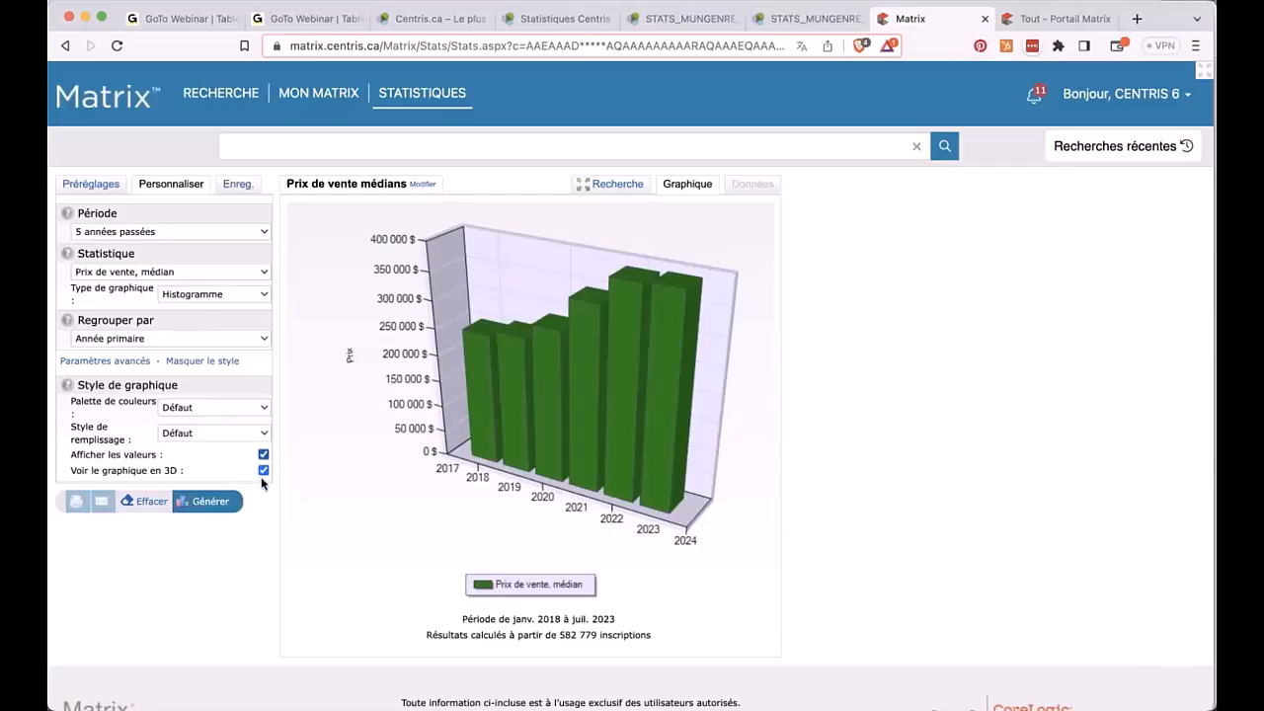
click(216, 503)
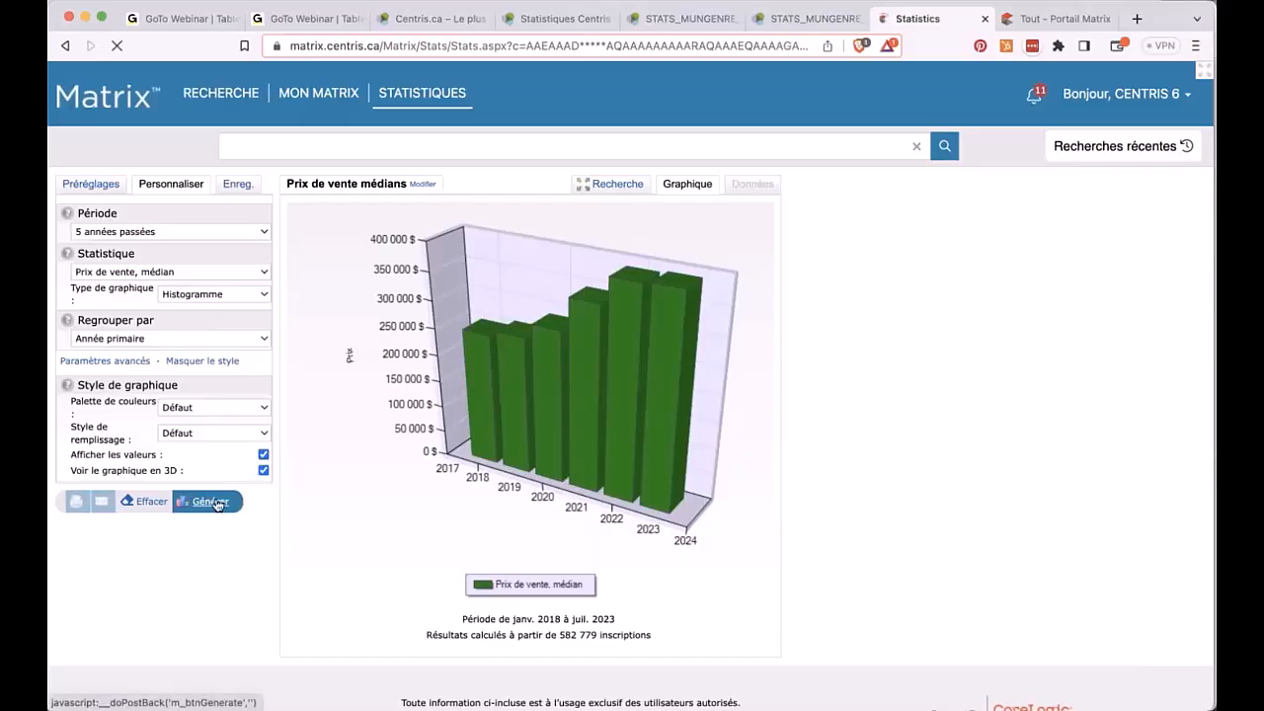
click(263, 470)
click(213, 504)
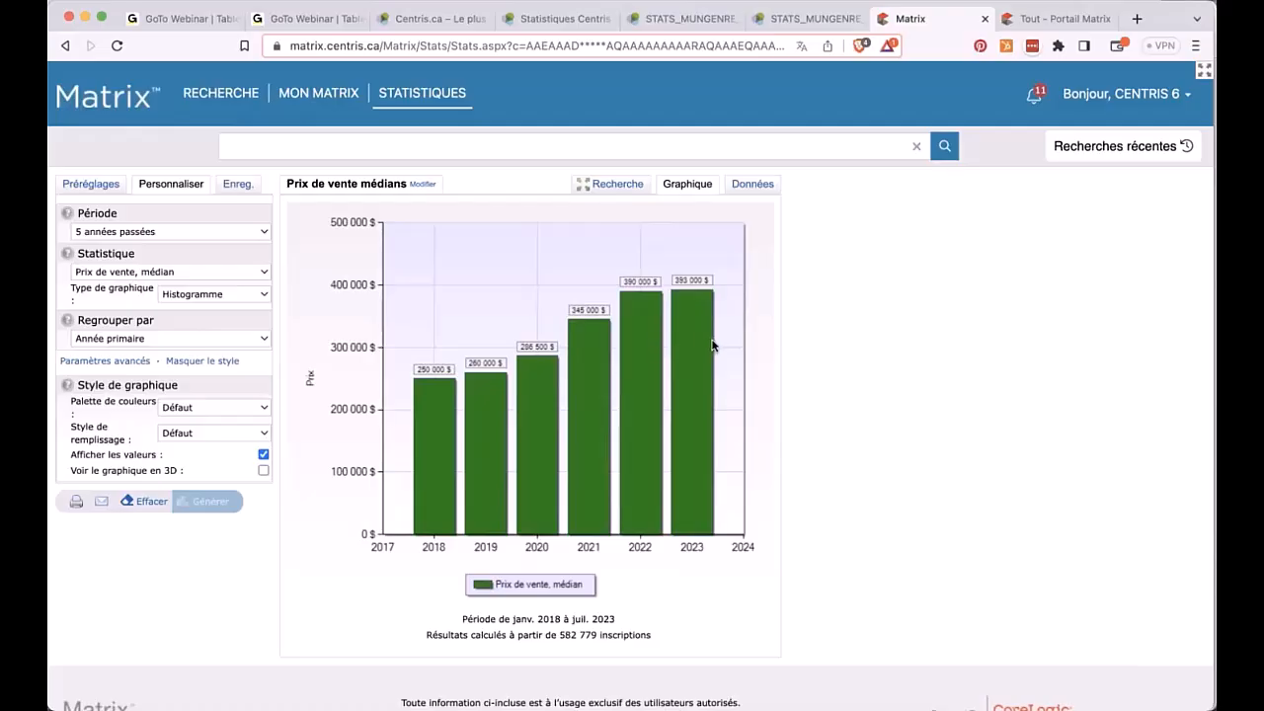
Review the search criteria and Regrouper par options for Prix de vente médians, and display the presets alongside the chart.
click(619, 184)
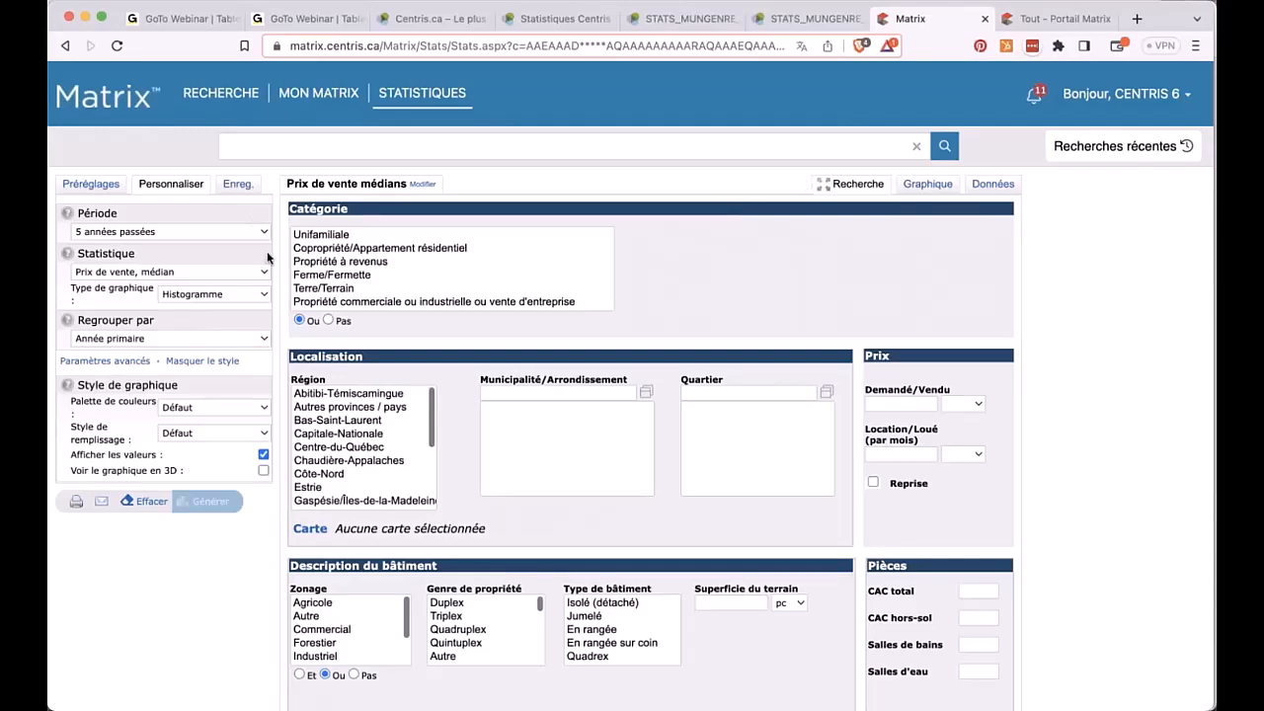
click(155, 340)
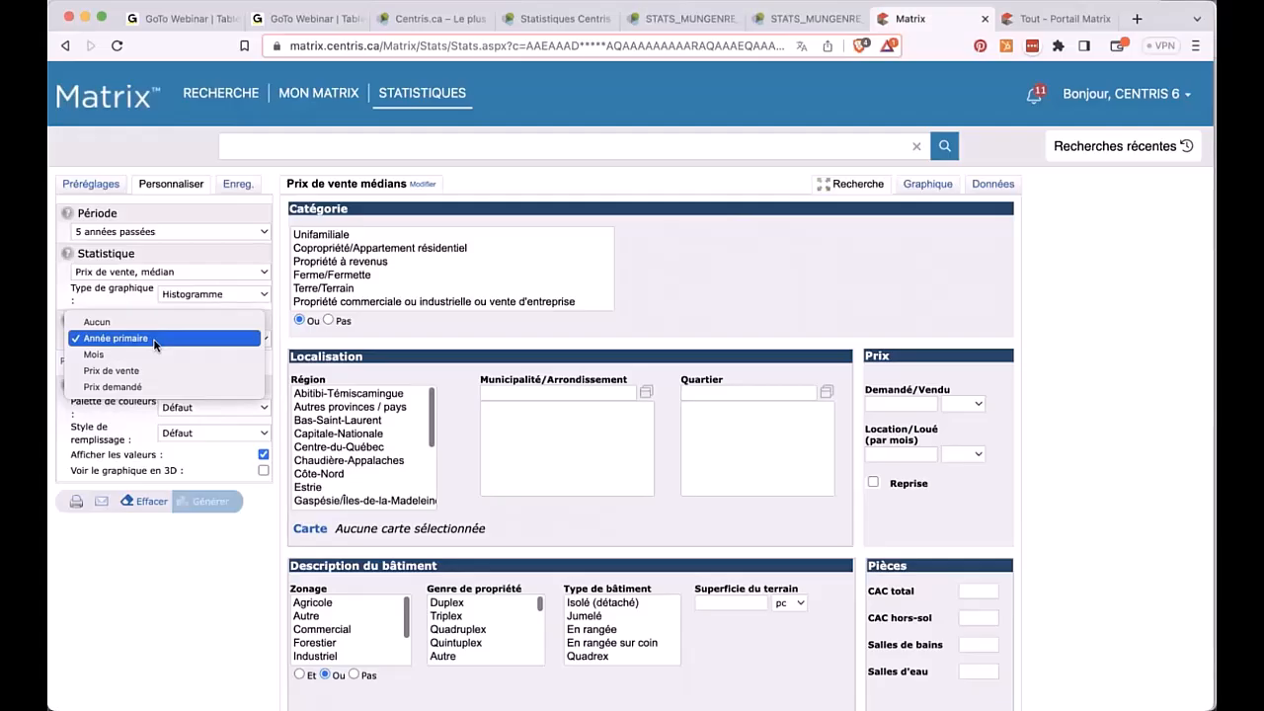
click(155, 339)
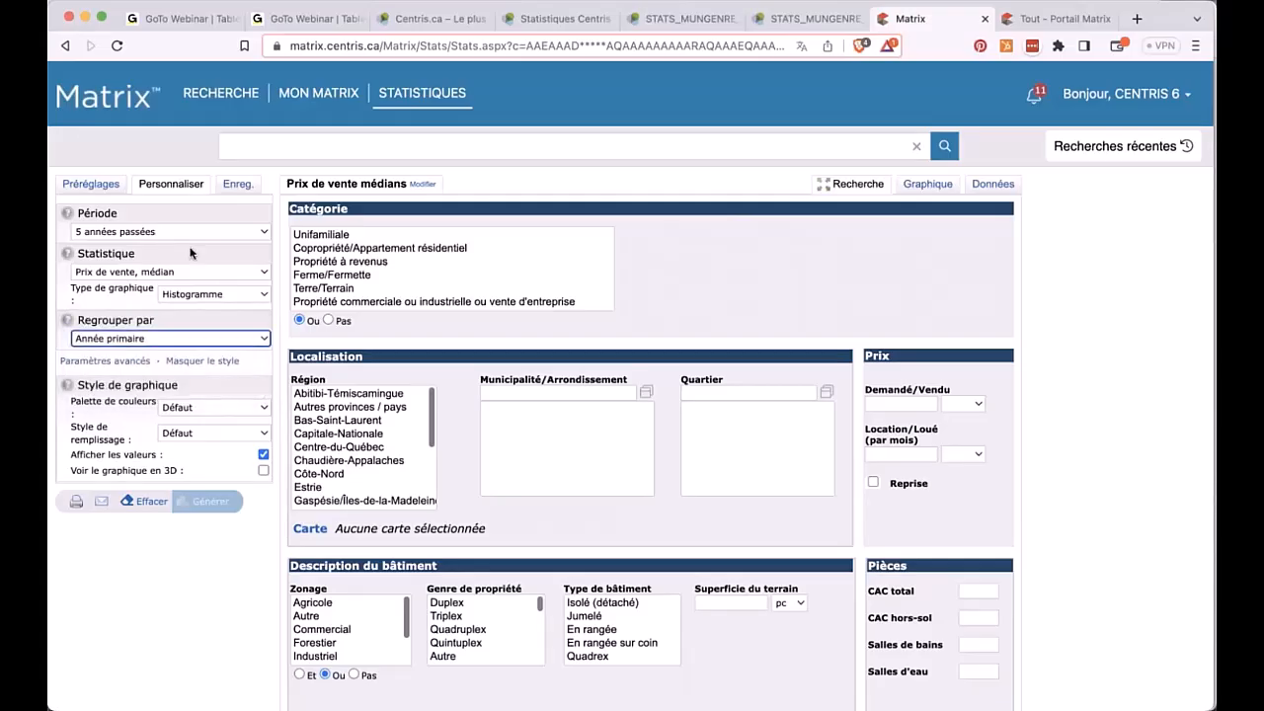
click(95, 188)
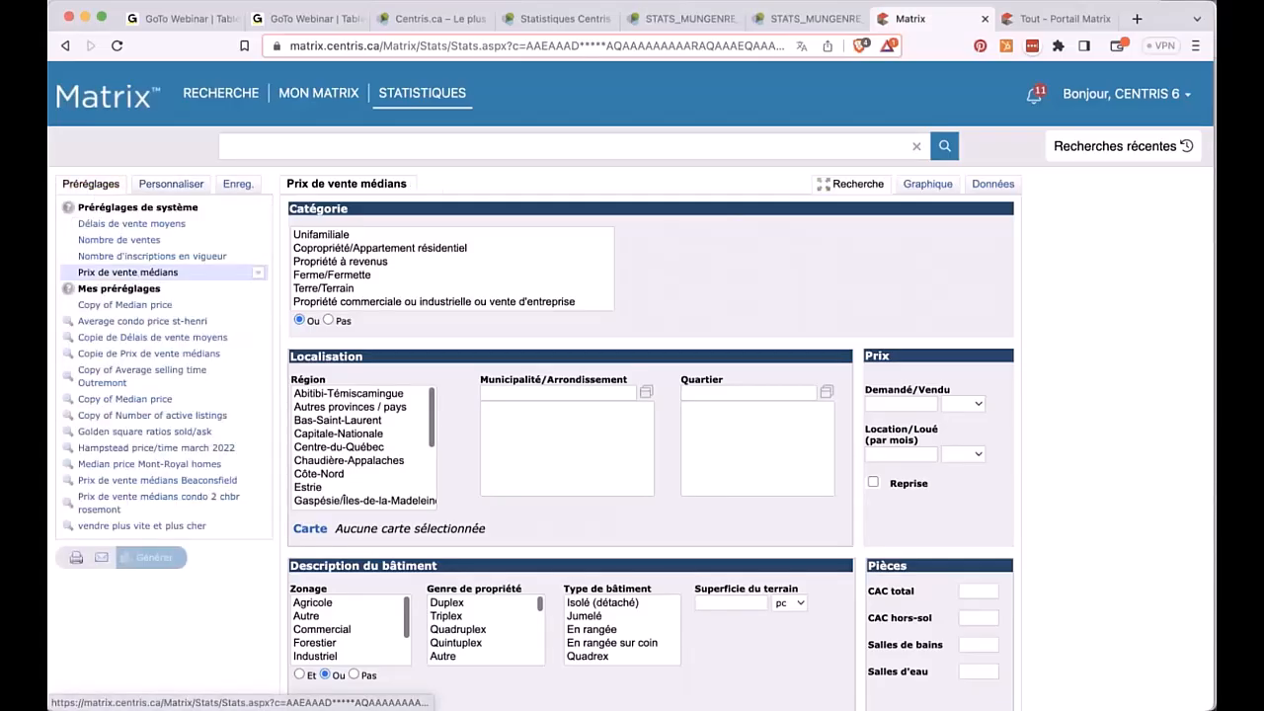
click(930, 183)
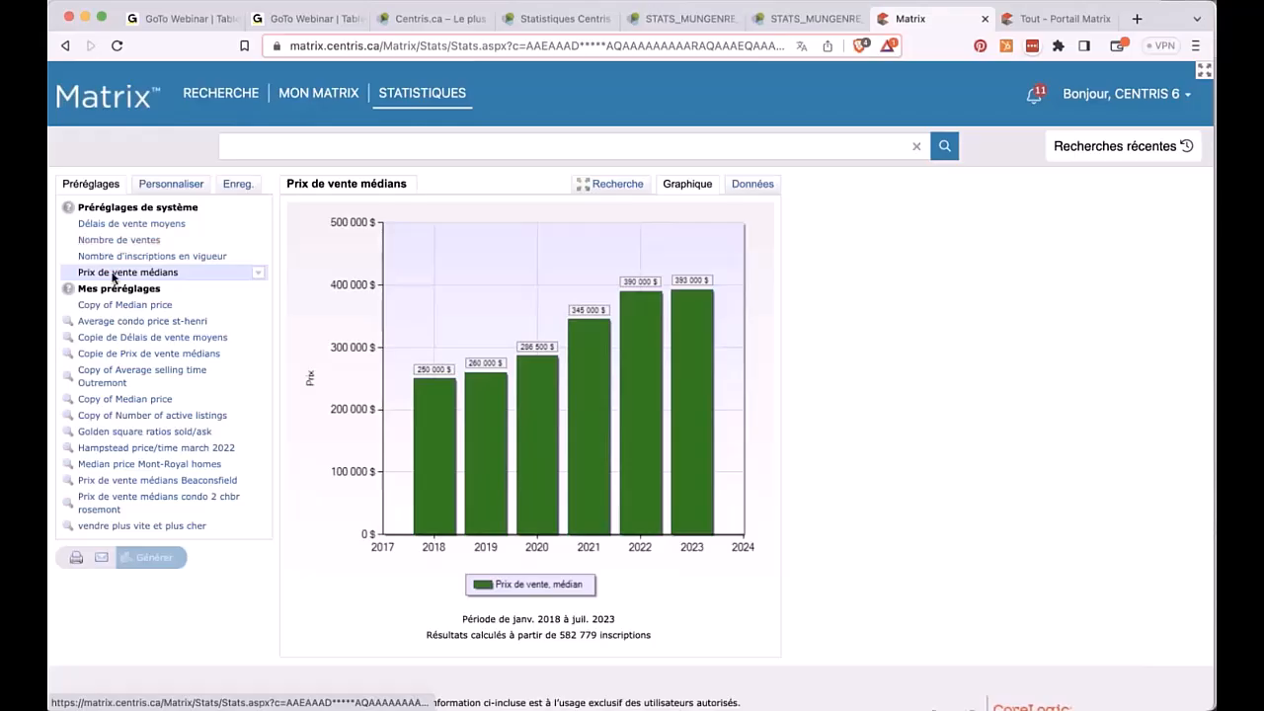
Restrict the search to the Unifamiliale category and the Montréal region, and generate the Prix de vente médians chart.
click(612, 185)
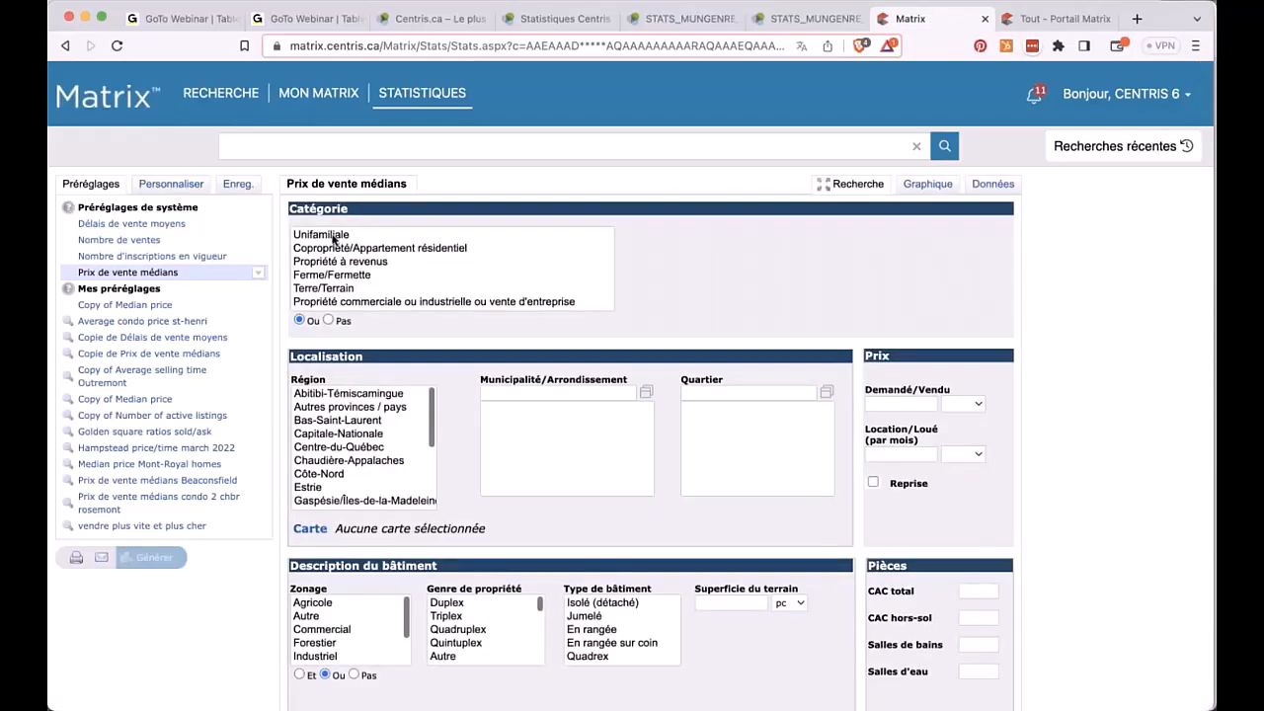
drag(336, 237, 381, 351)
scroll(410, 497, down, 5)
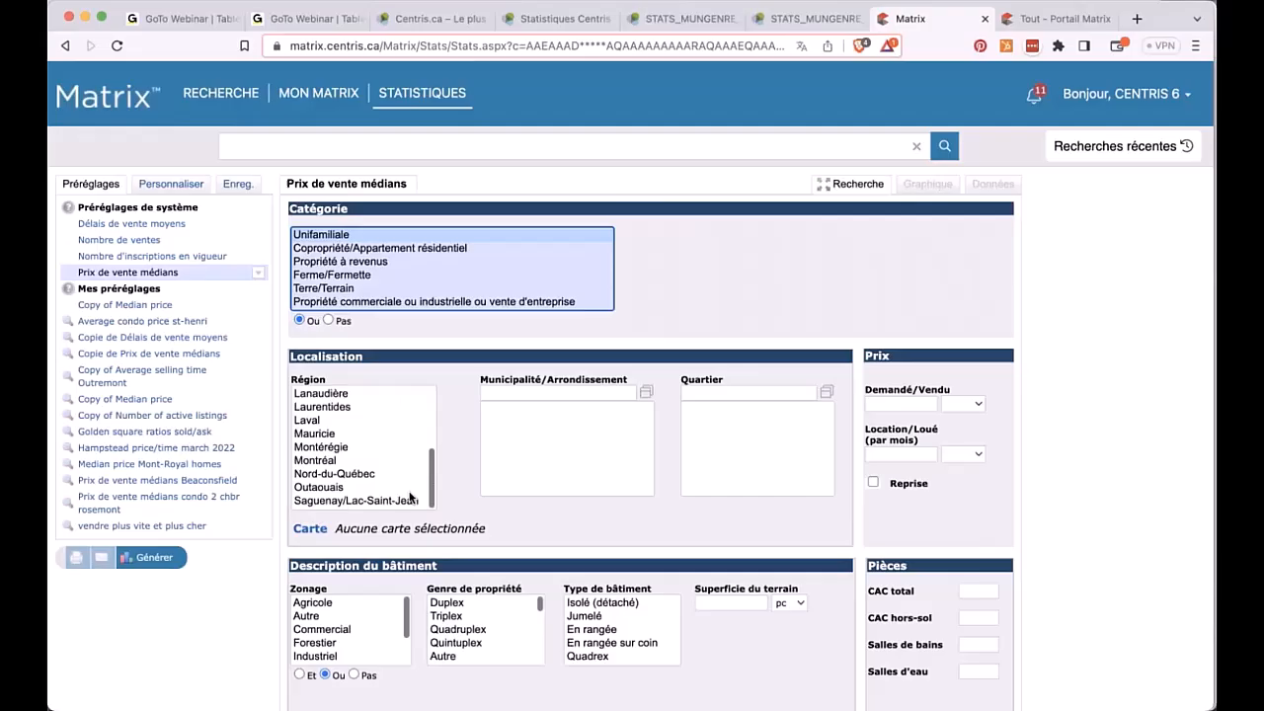
click(324, 460)
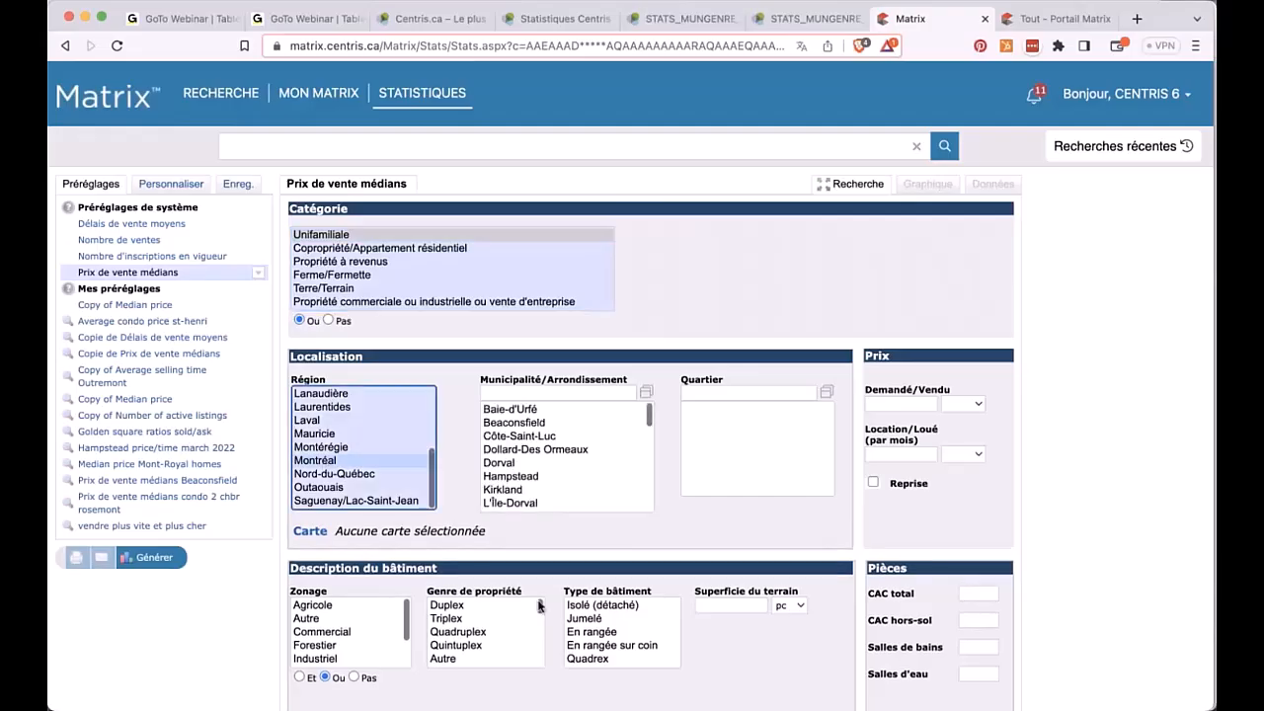
click(156, 557)
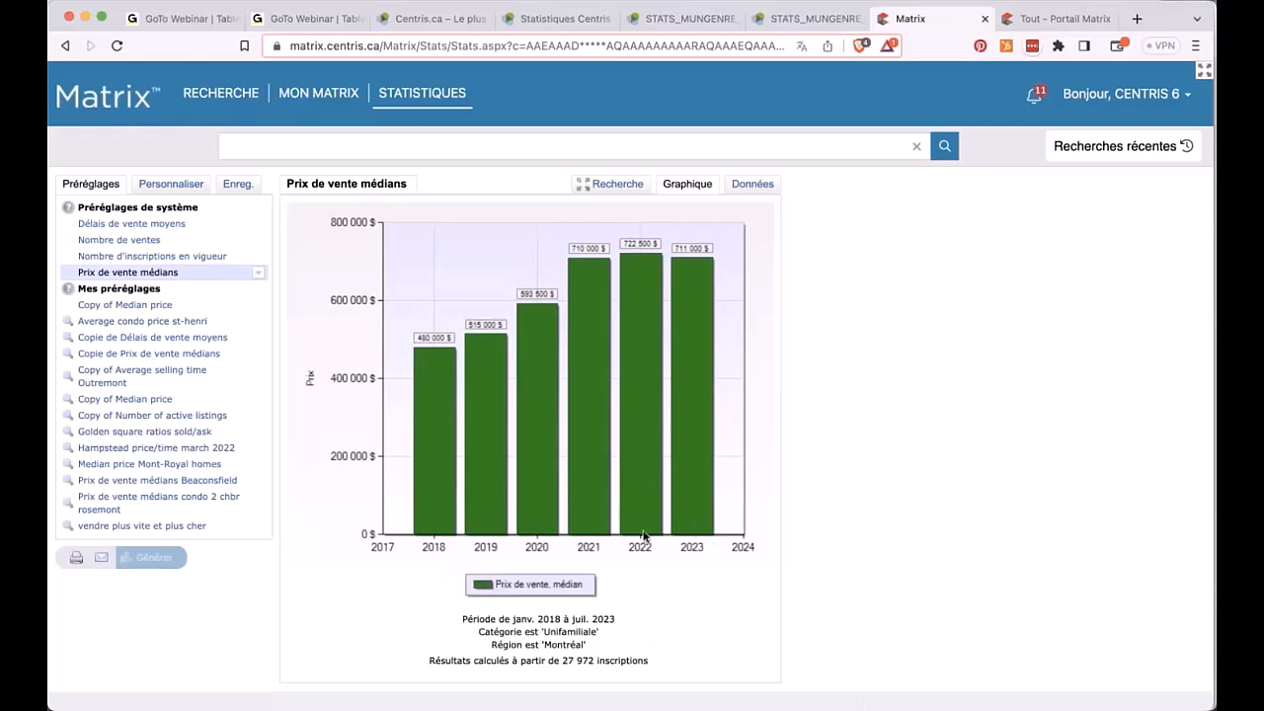
Customize the chart to cover the Cumul annuel (2023) period and regenerate it.
click(173, 191)
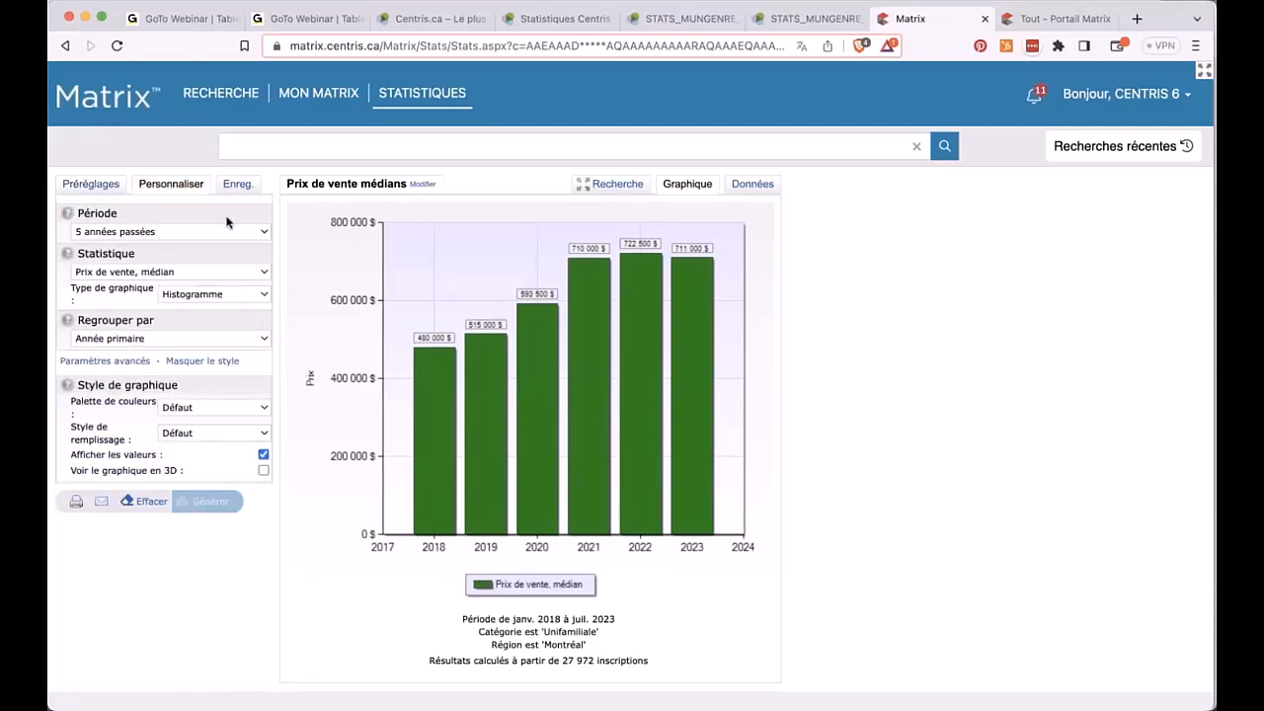
click(107, 235)
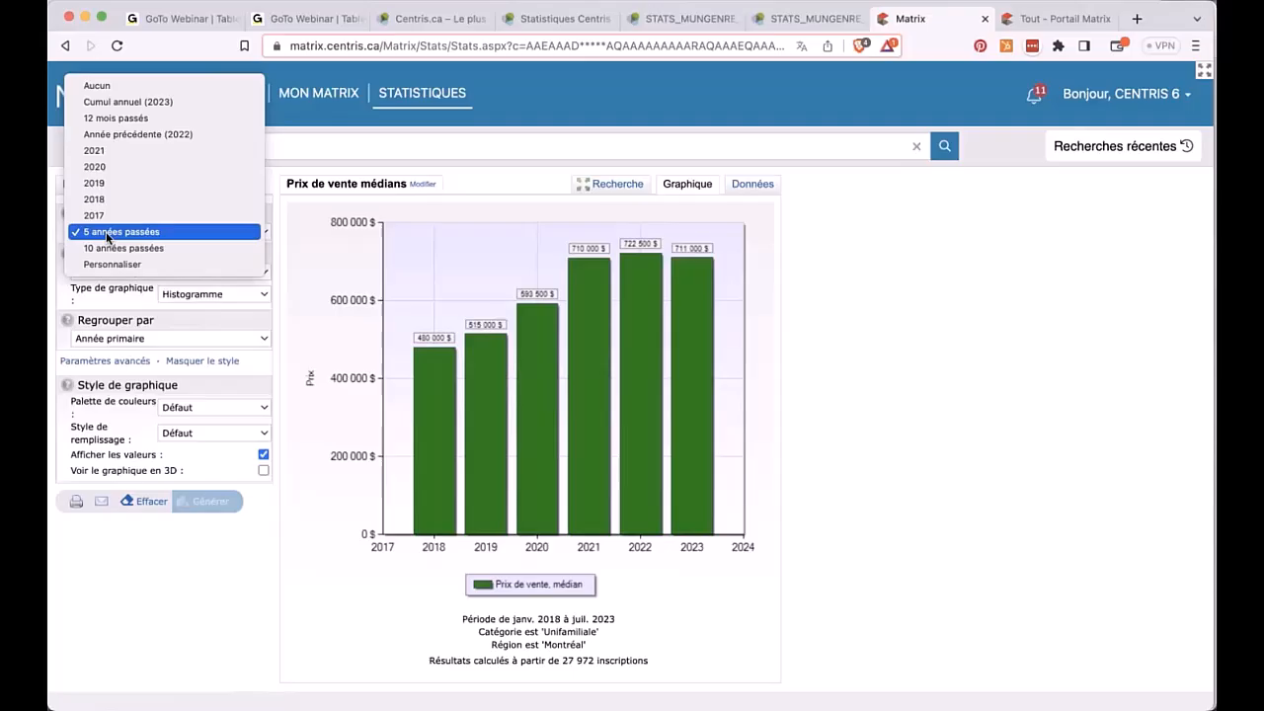
click(140, 101)
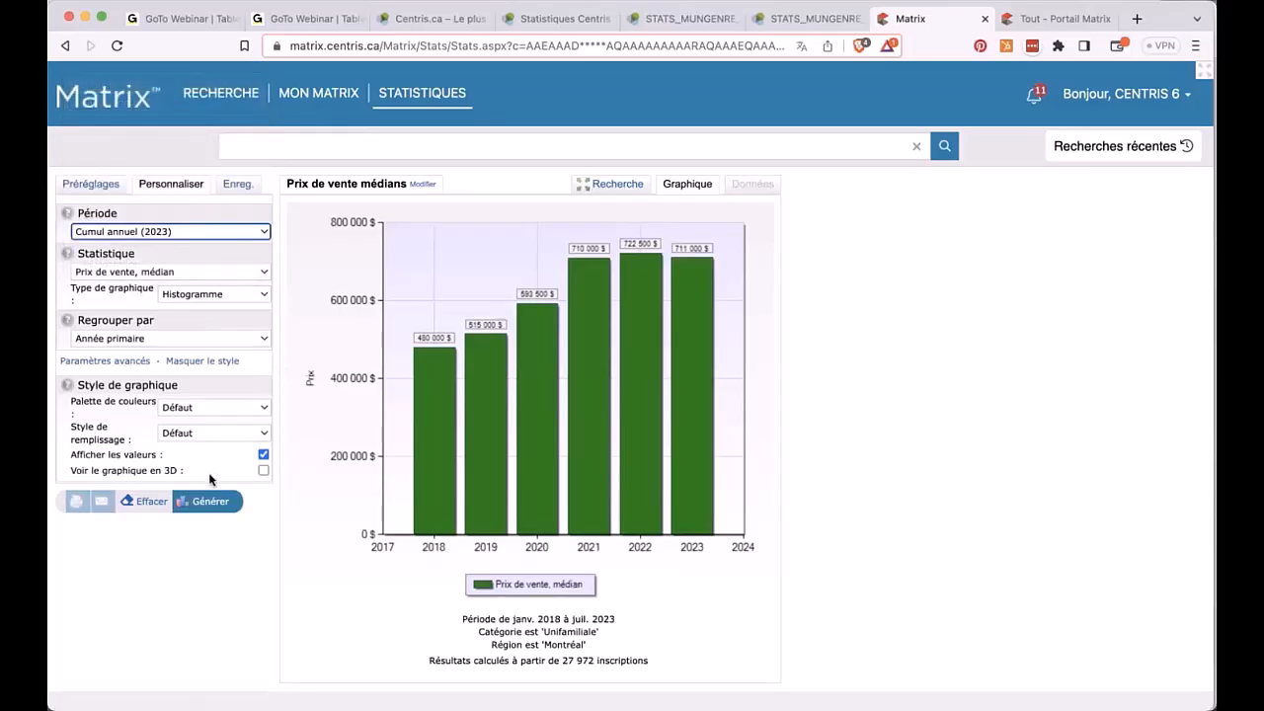
click(210, 506)
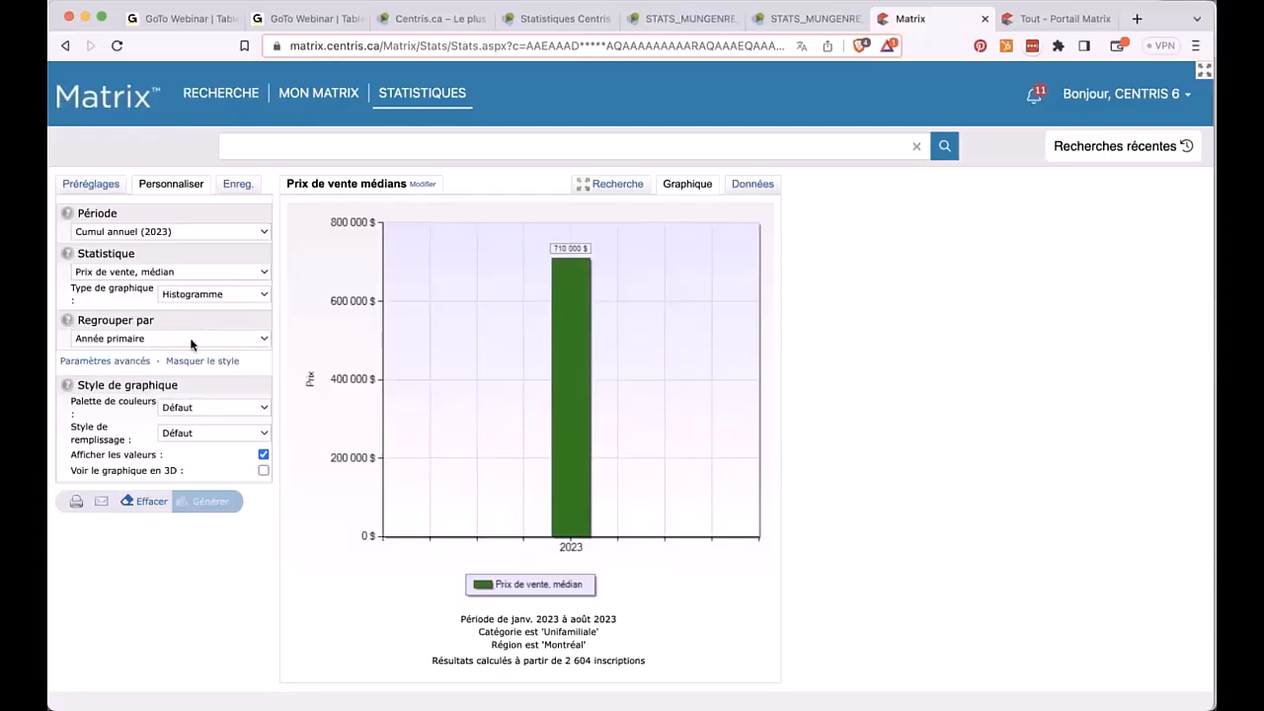
Group the median sale price chart by Mois and regenerate it.
click(197, 338)
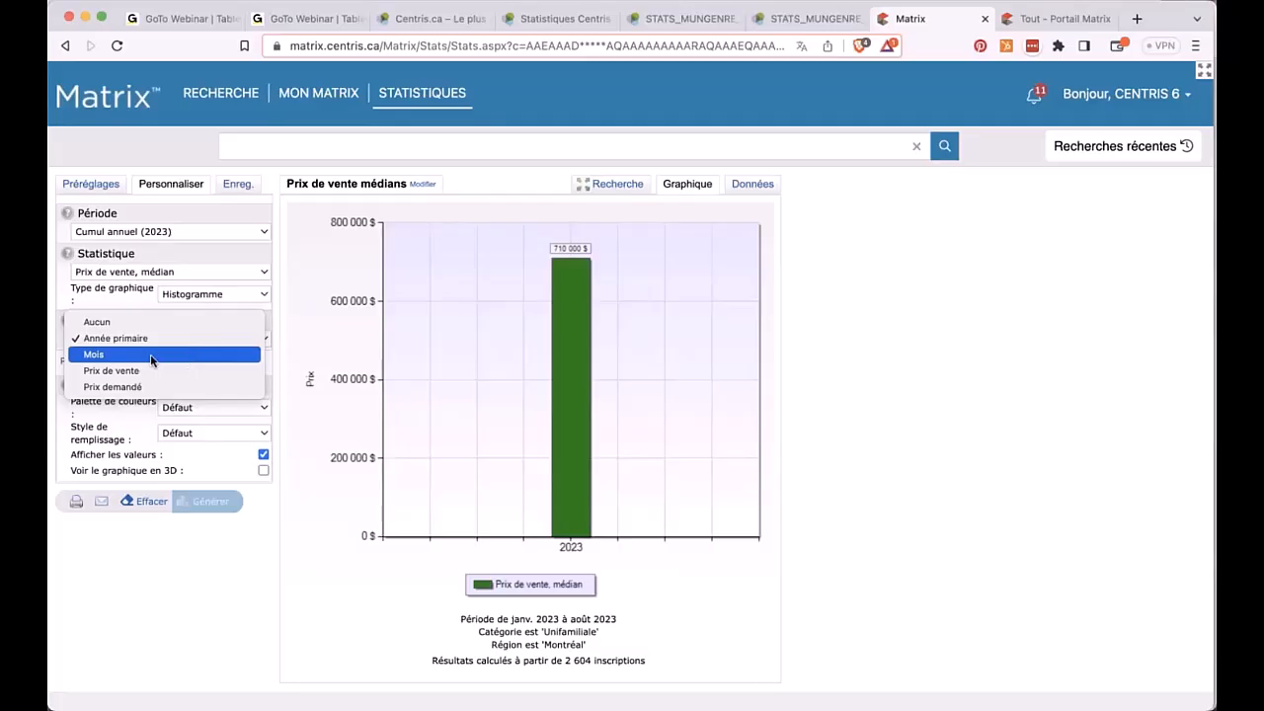
click(109, 354)
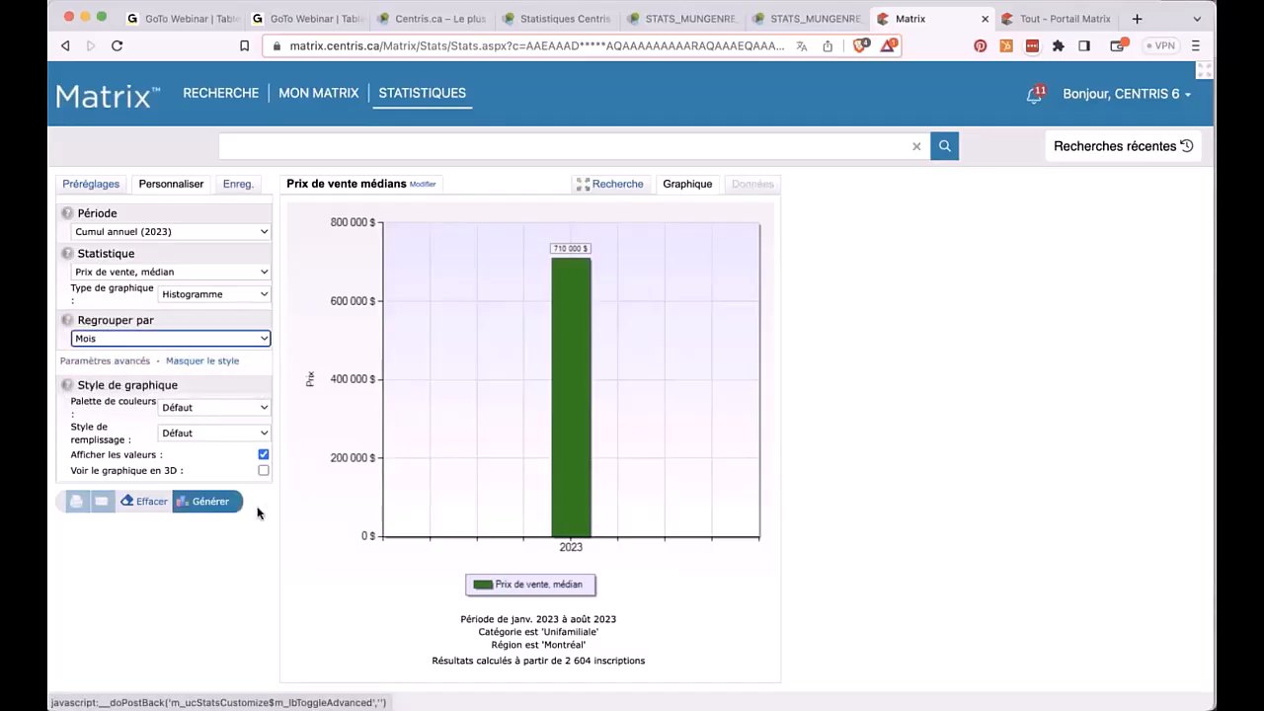
click(209, 503)
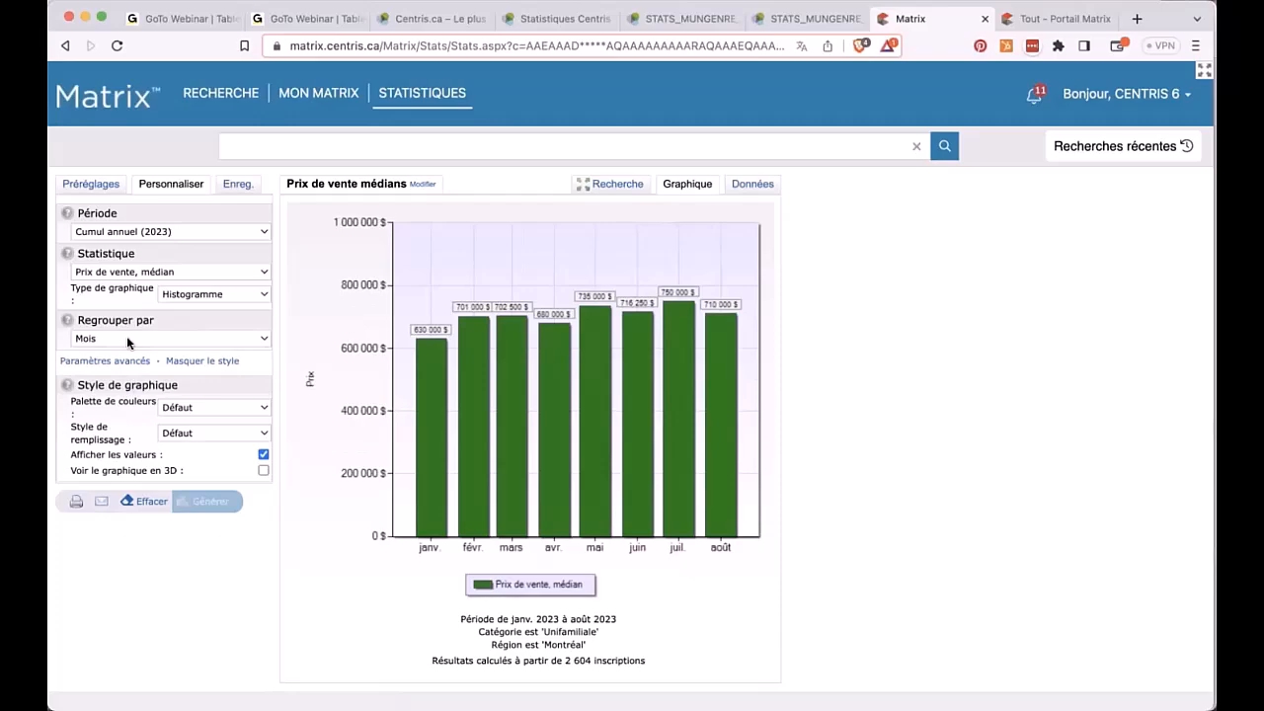
Group the median sale price chart by Prix de vente and regenerate it.
click(126, 339)
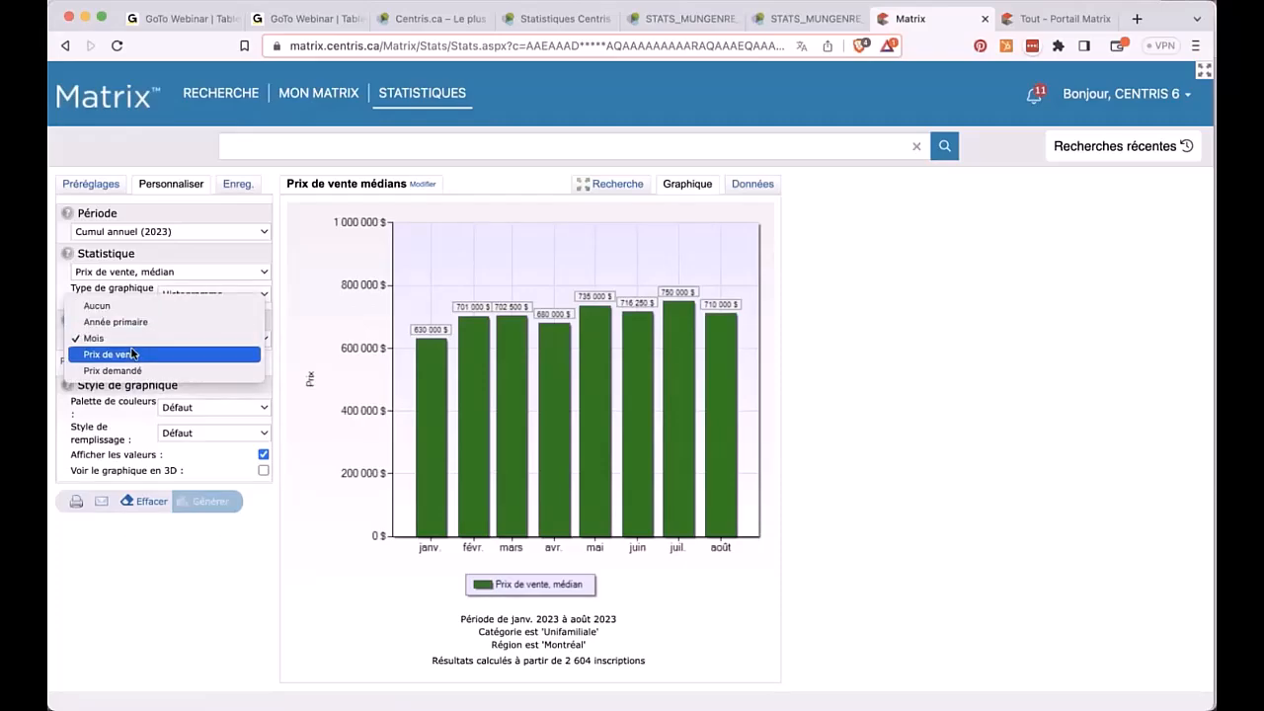
click(132, 354)
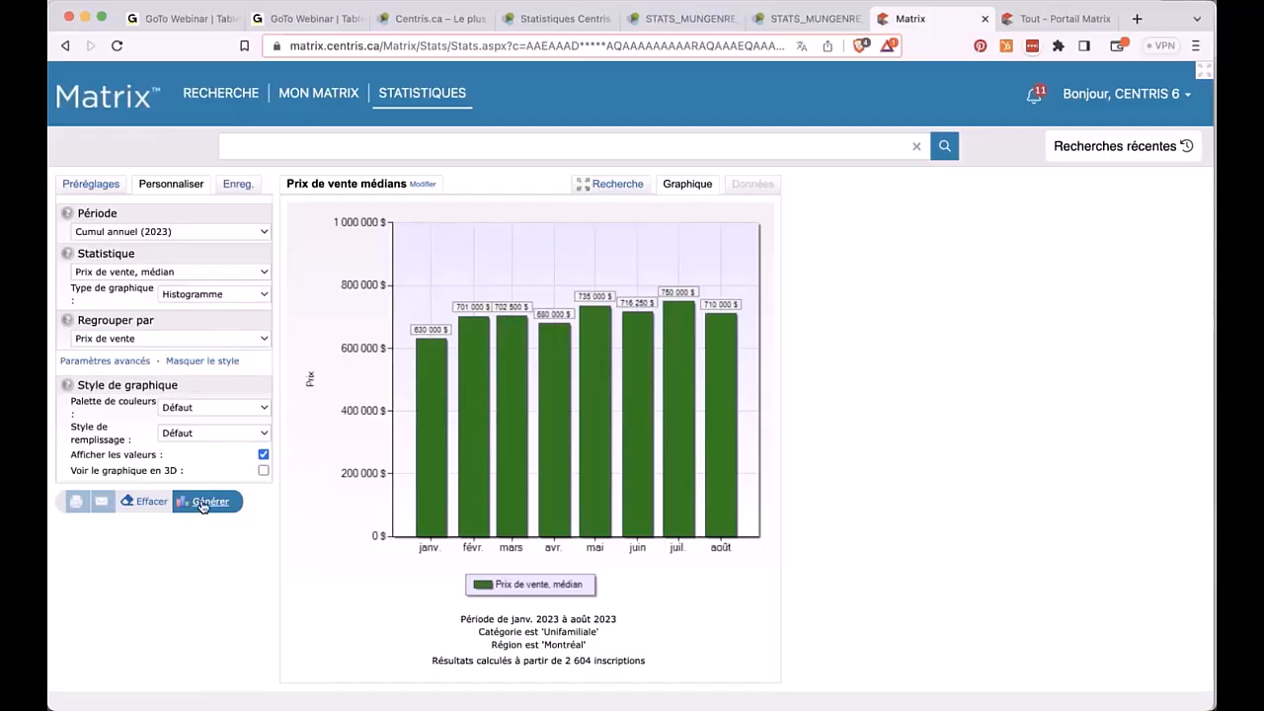
click(210, 501)
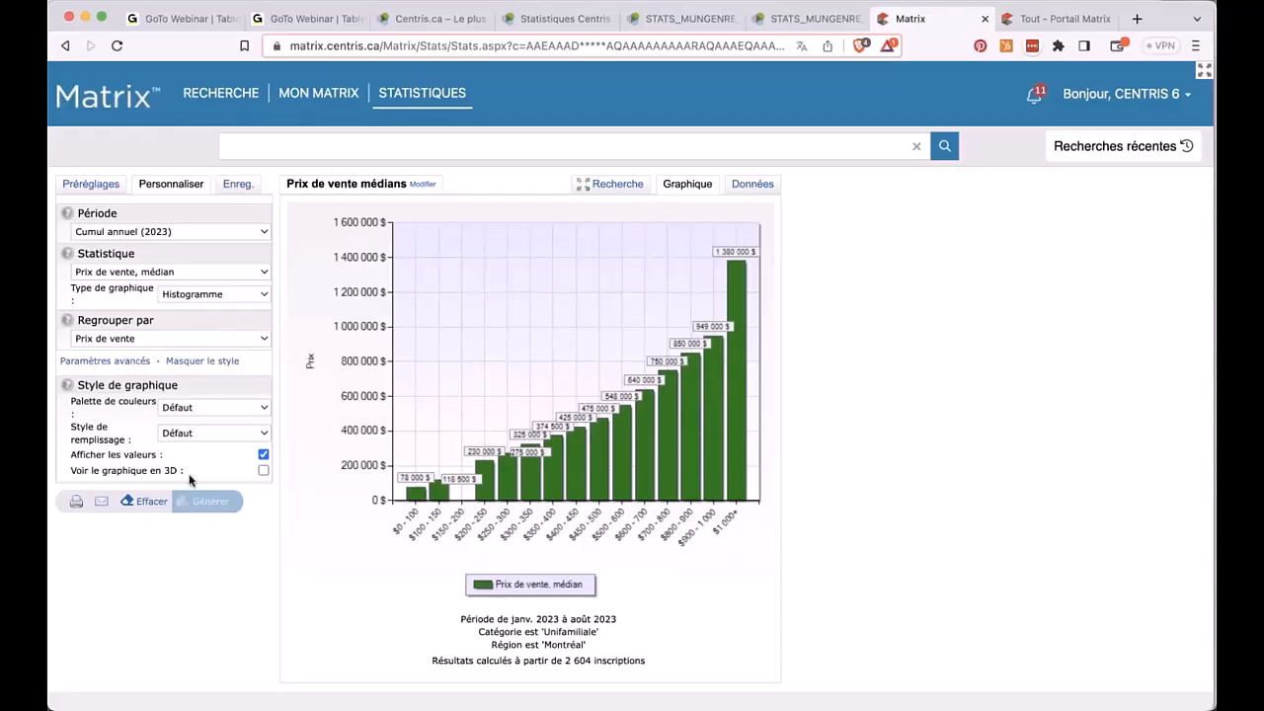
Set the grouping back to Mois and choose Délai de vente médian as the main statistic.
click(151, 338)
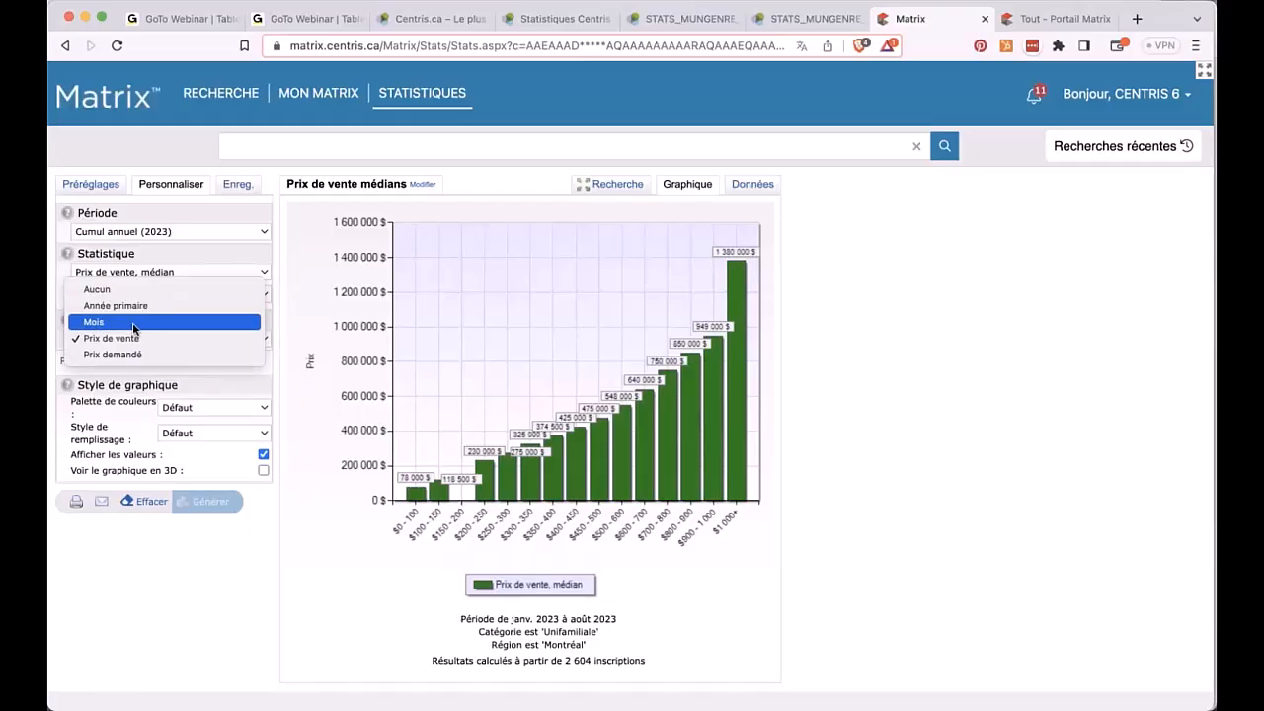
click(134, 322)
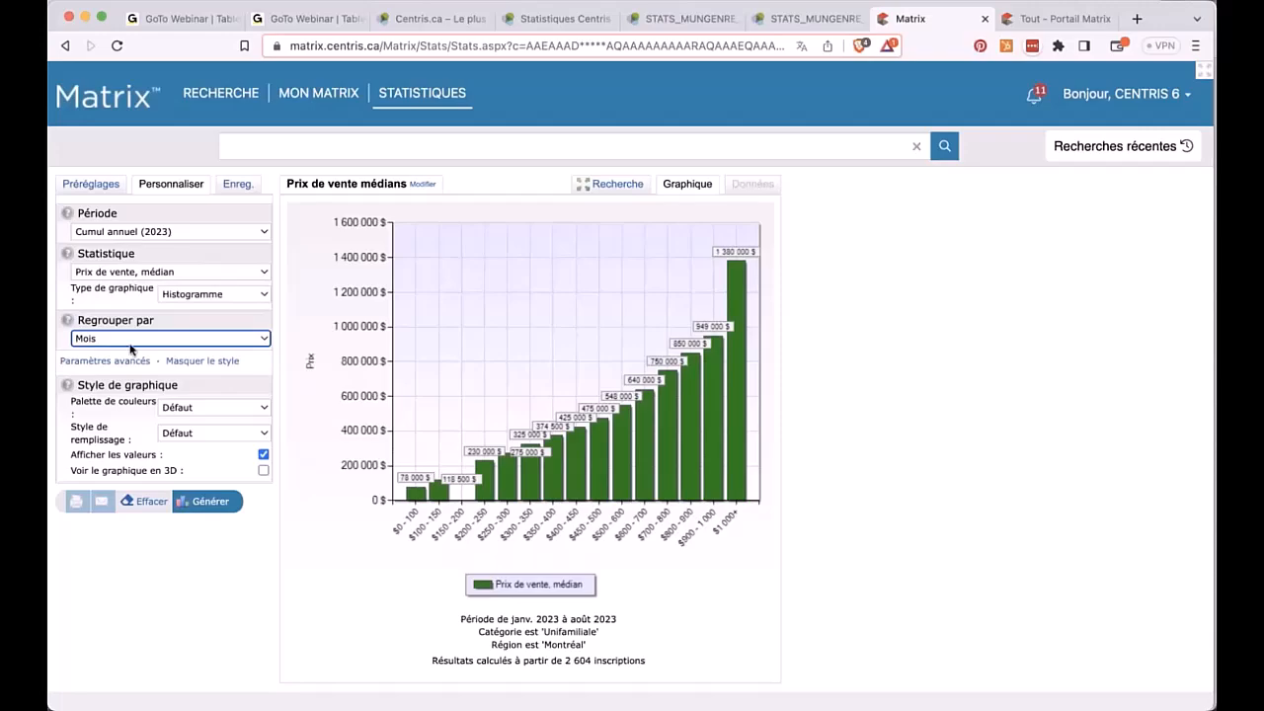
click(123, 338)
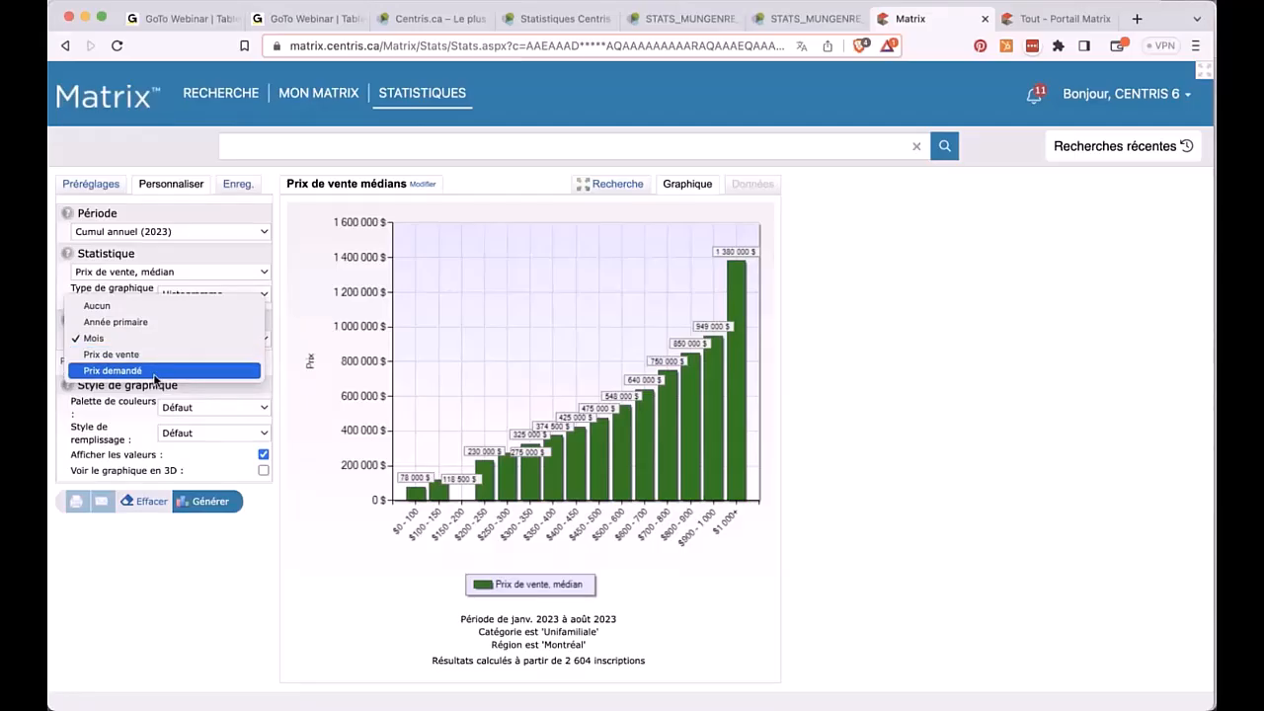
click(287, 259)
click(215, 271)
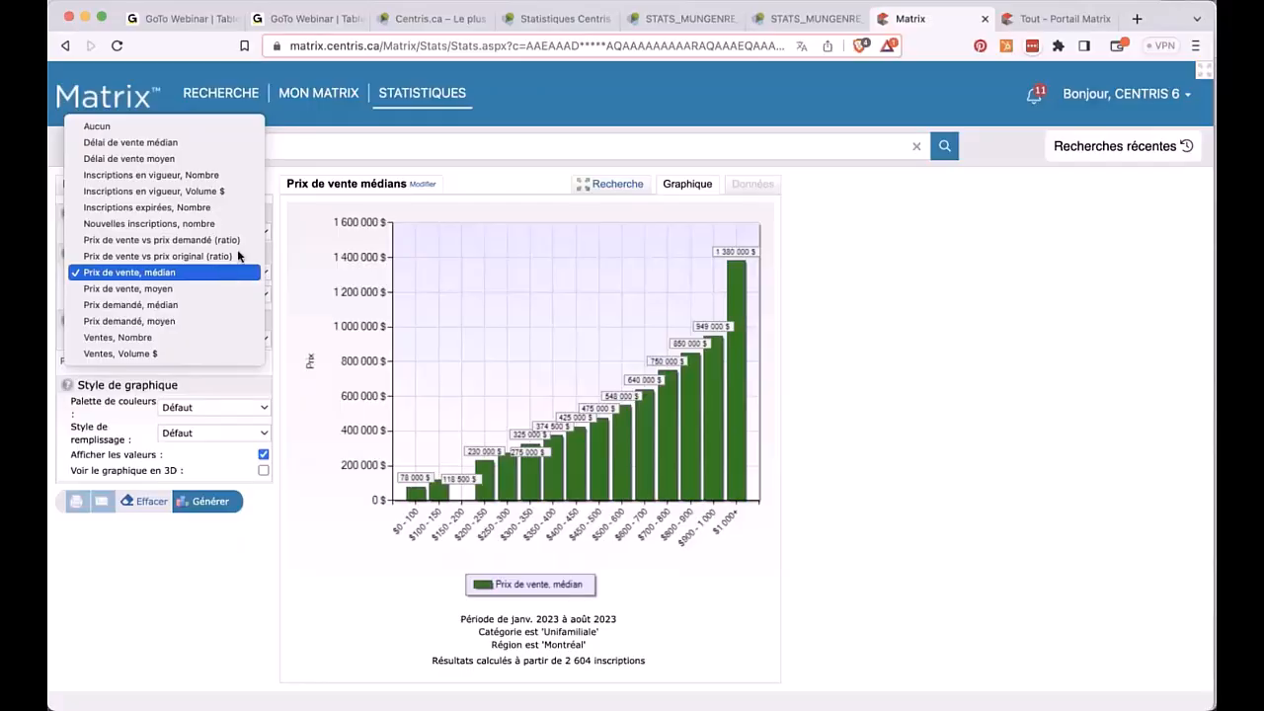
click(190, 144)
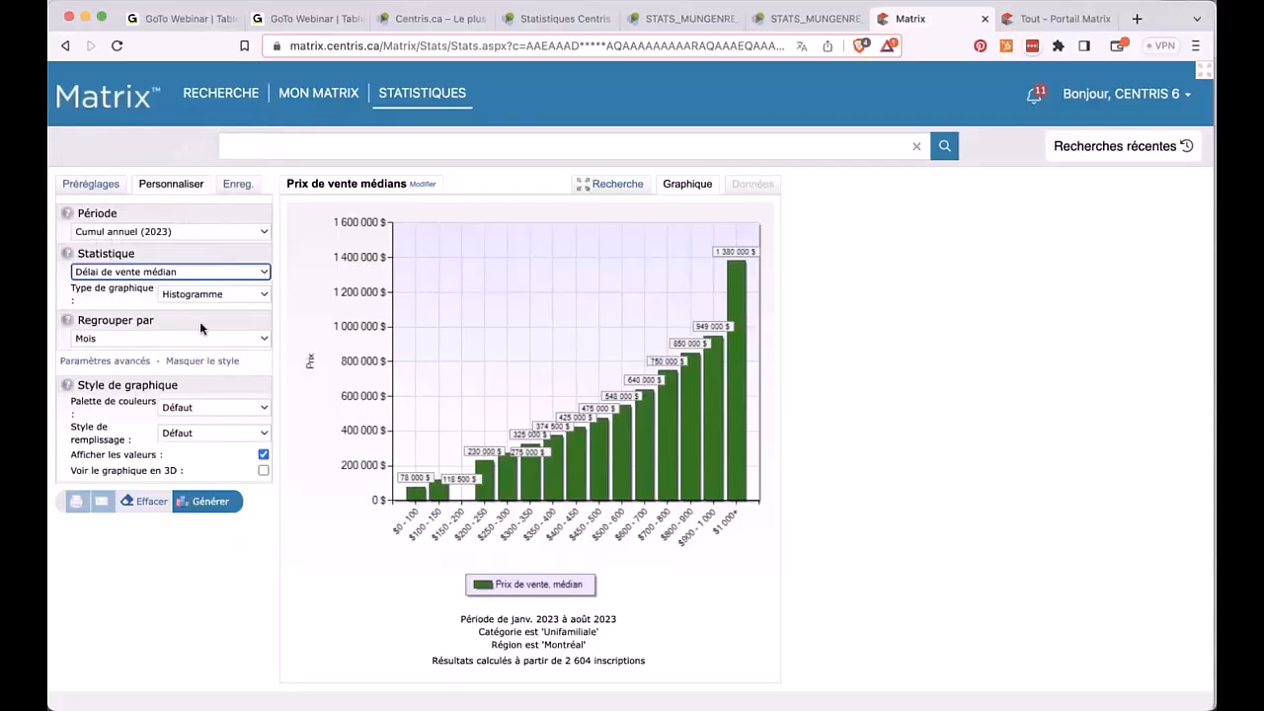
Show the advanced settings, add Prix de vente, médian as the secondary statistic and generate the combined chart.
click(127, 362)
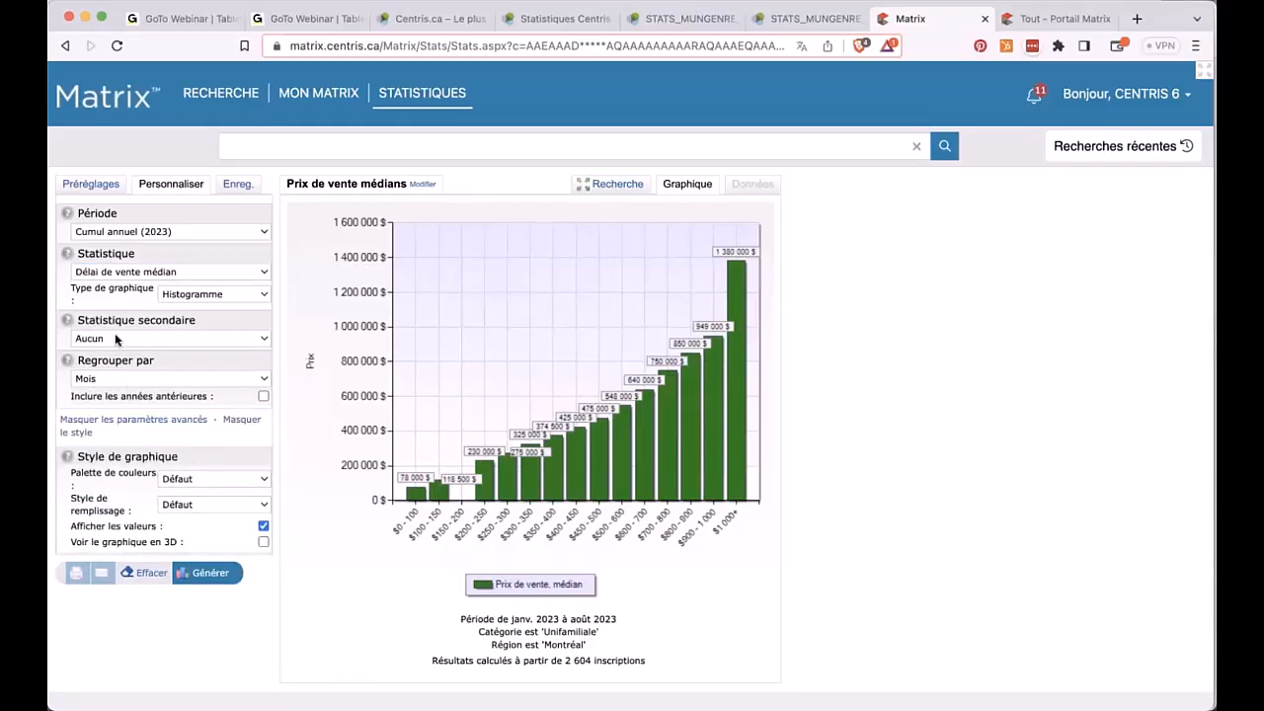
click(117, 338)
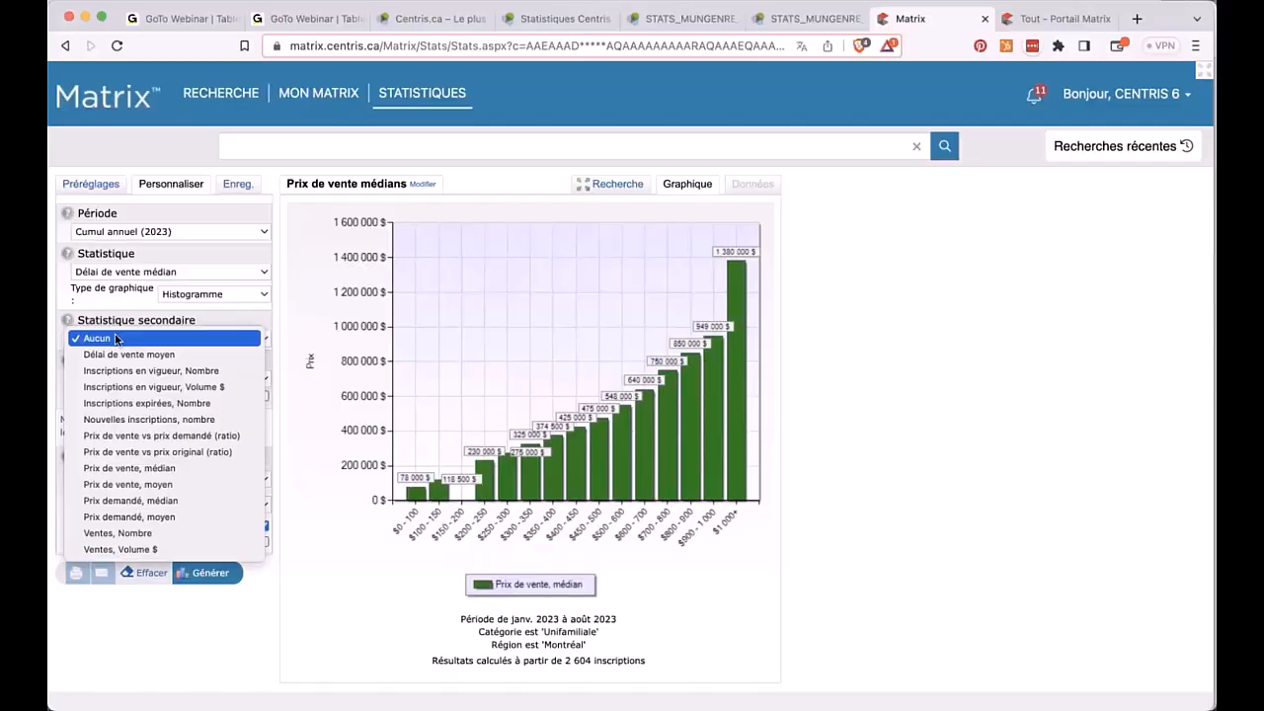
click(173, 470)
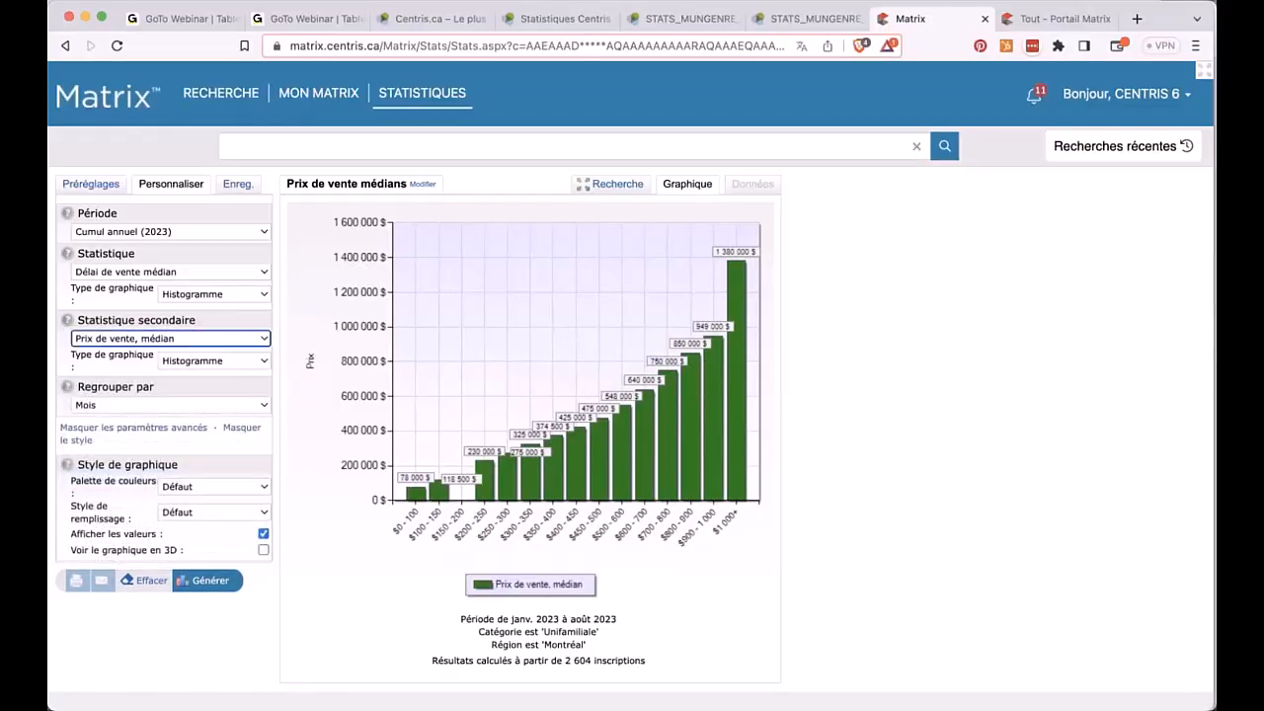
click(211, 583)
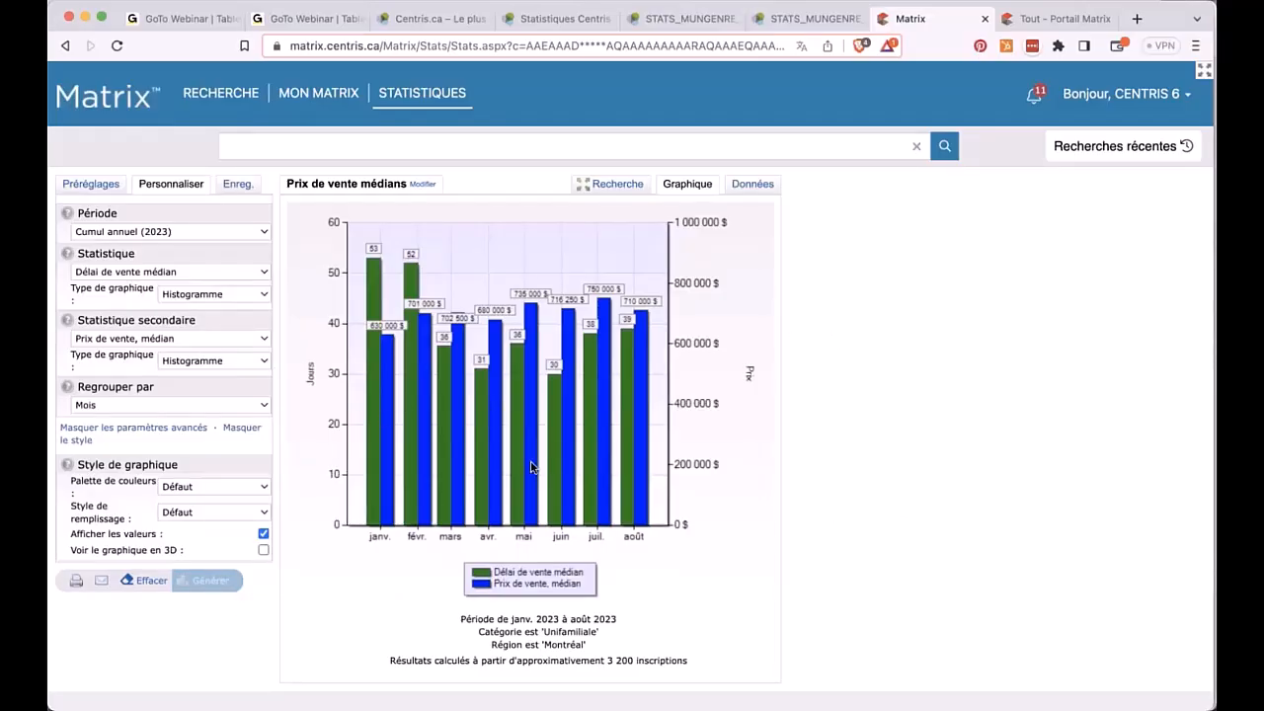
click(173, 362)
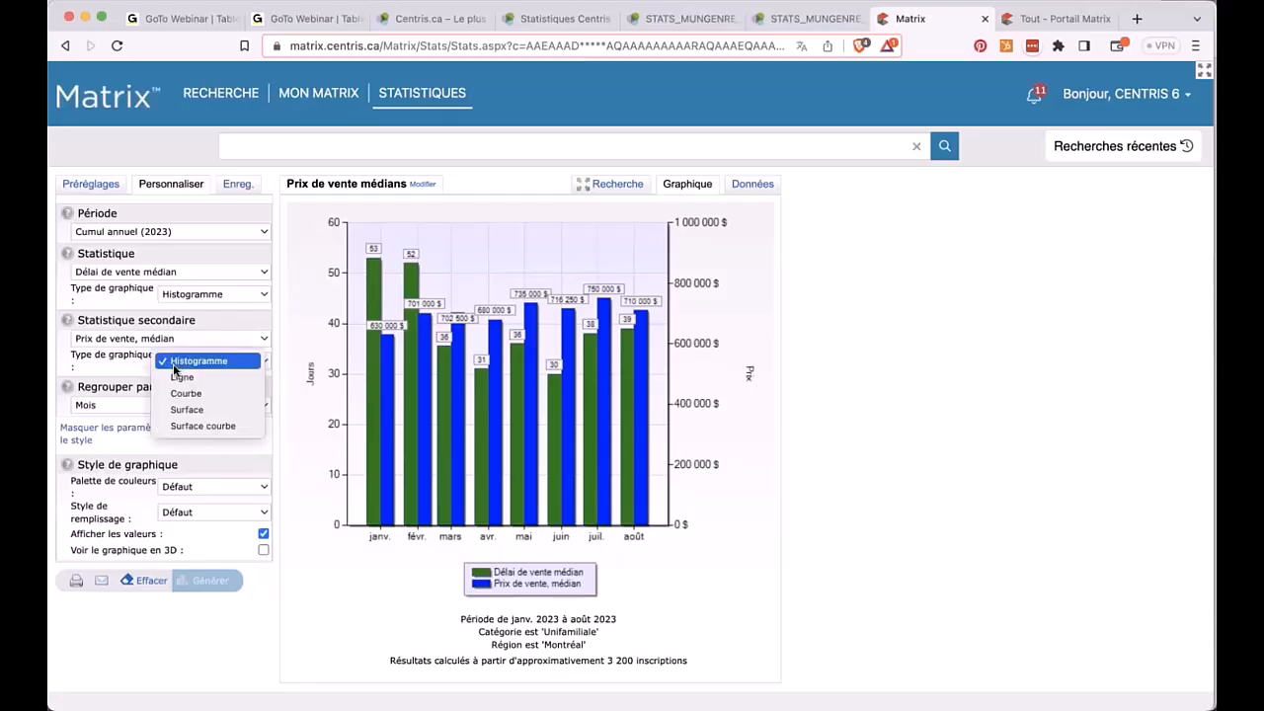
click(178, 384)
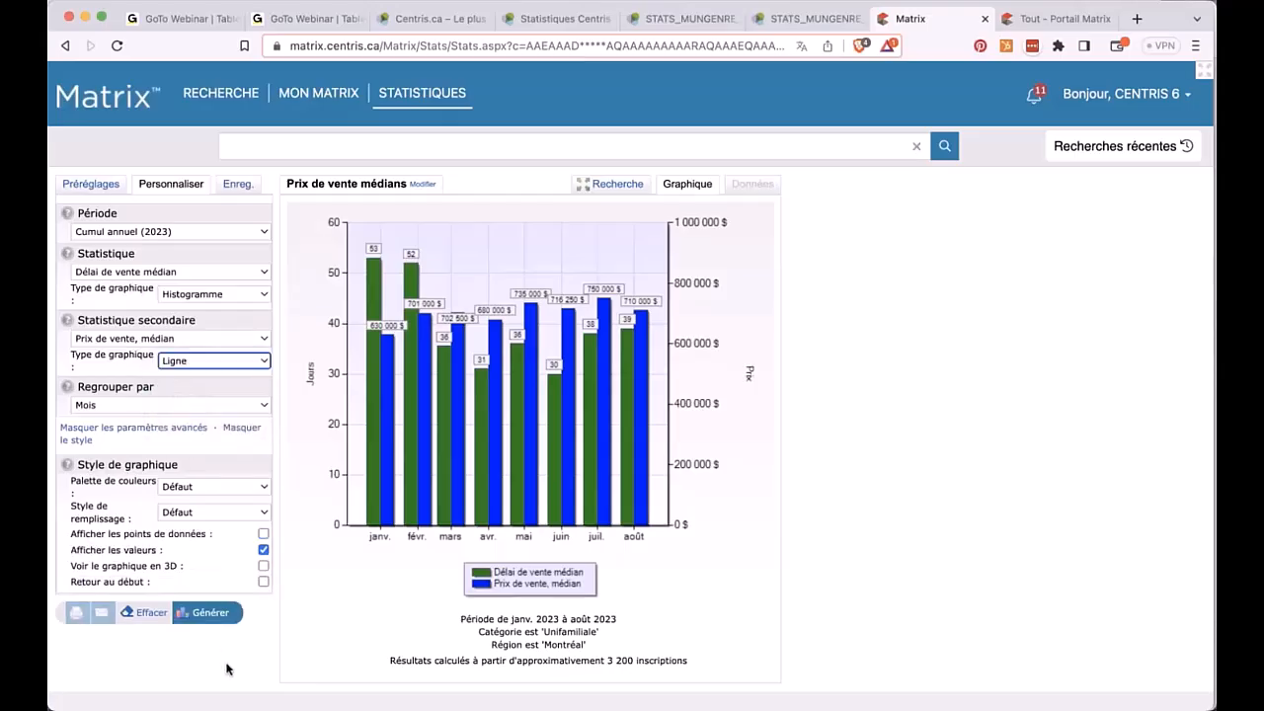
click(201, 358)
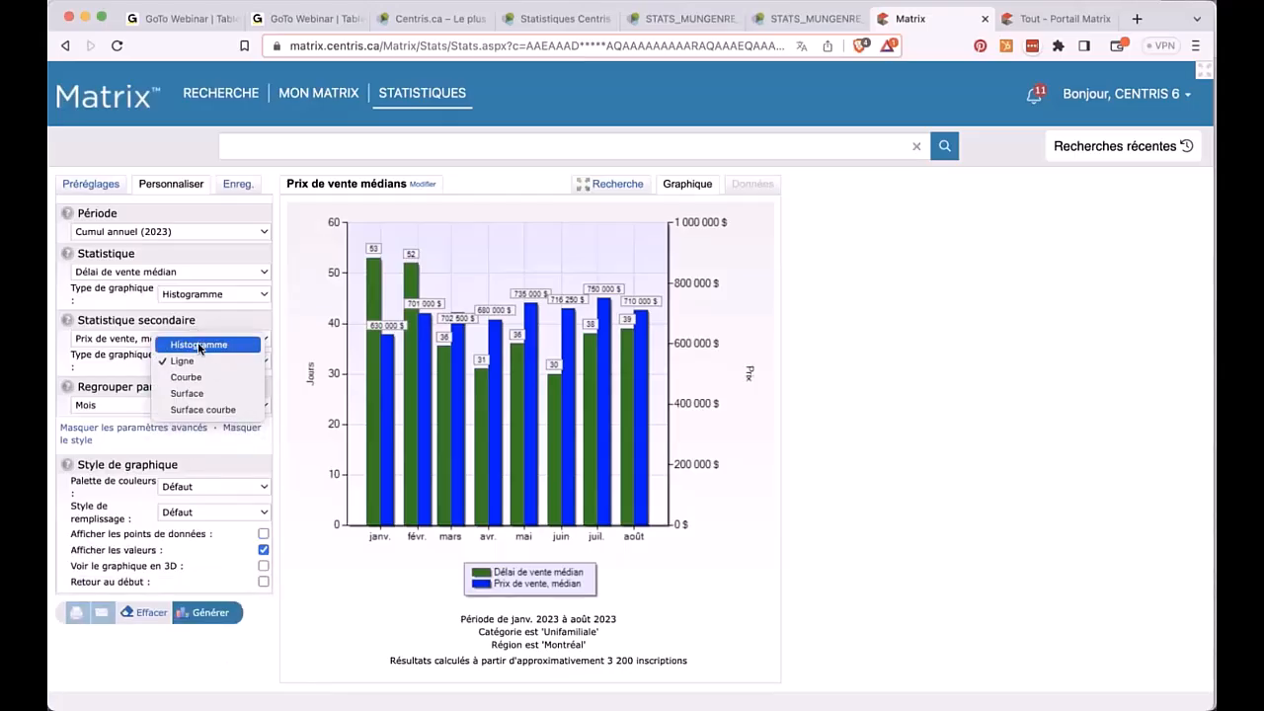
click(183, 342)
Group the combined selling time and price chart by Prix de vente and regenerate it.
click(172, 407)
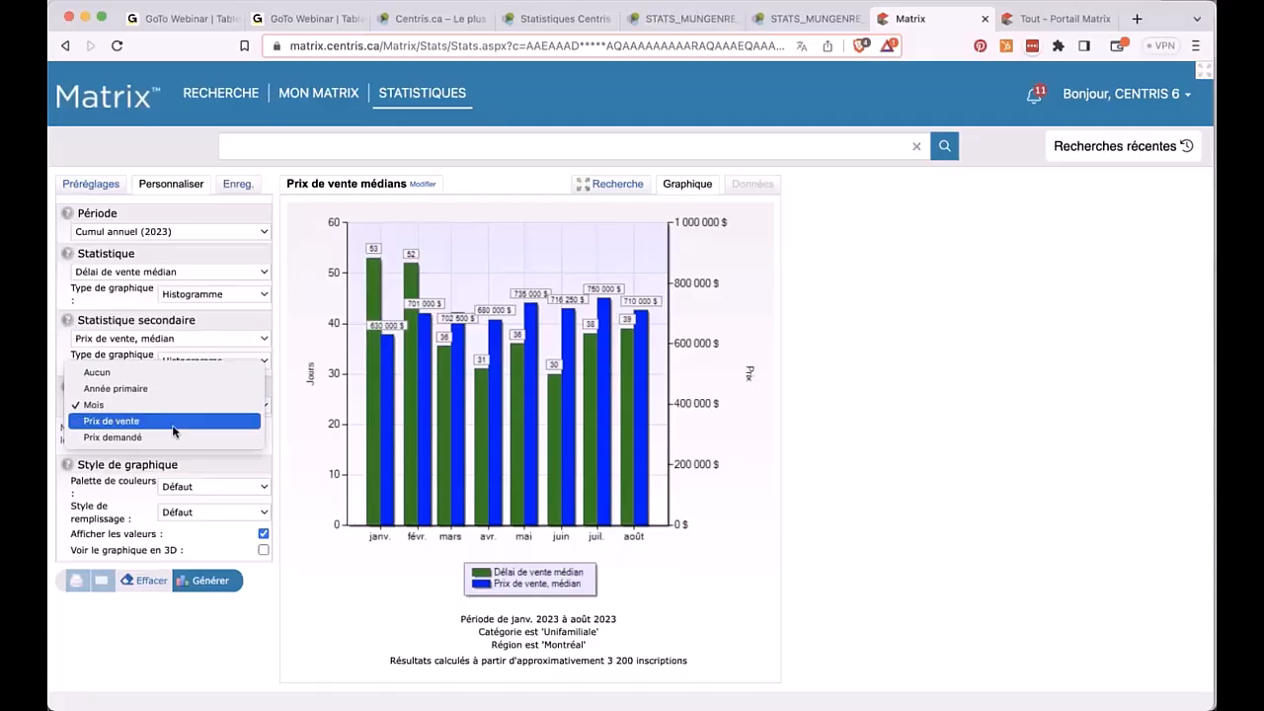
click(173, 421)
click(209, 581)
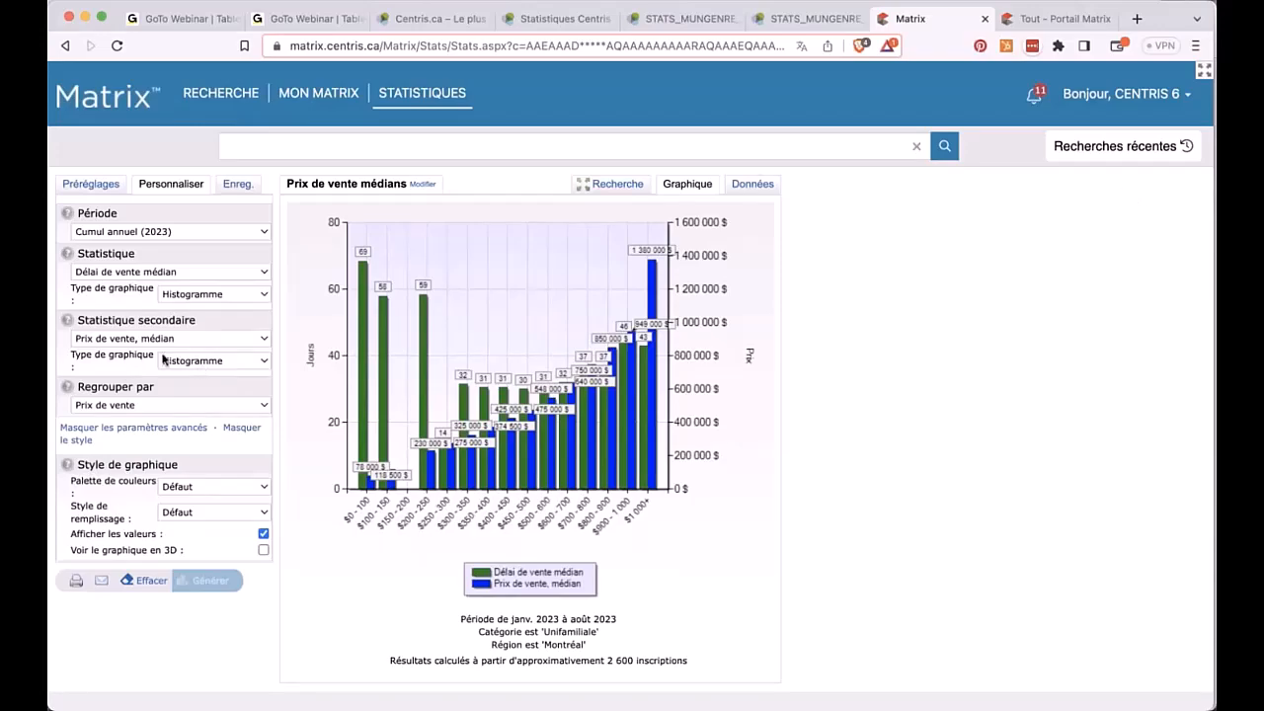
Return the combined selling time and price chart to grouping by Mois and regenerate it.
click(168, 407)
click(164, 388)
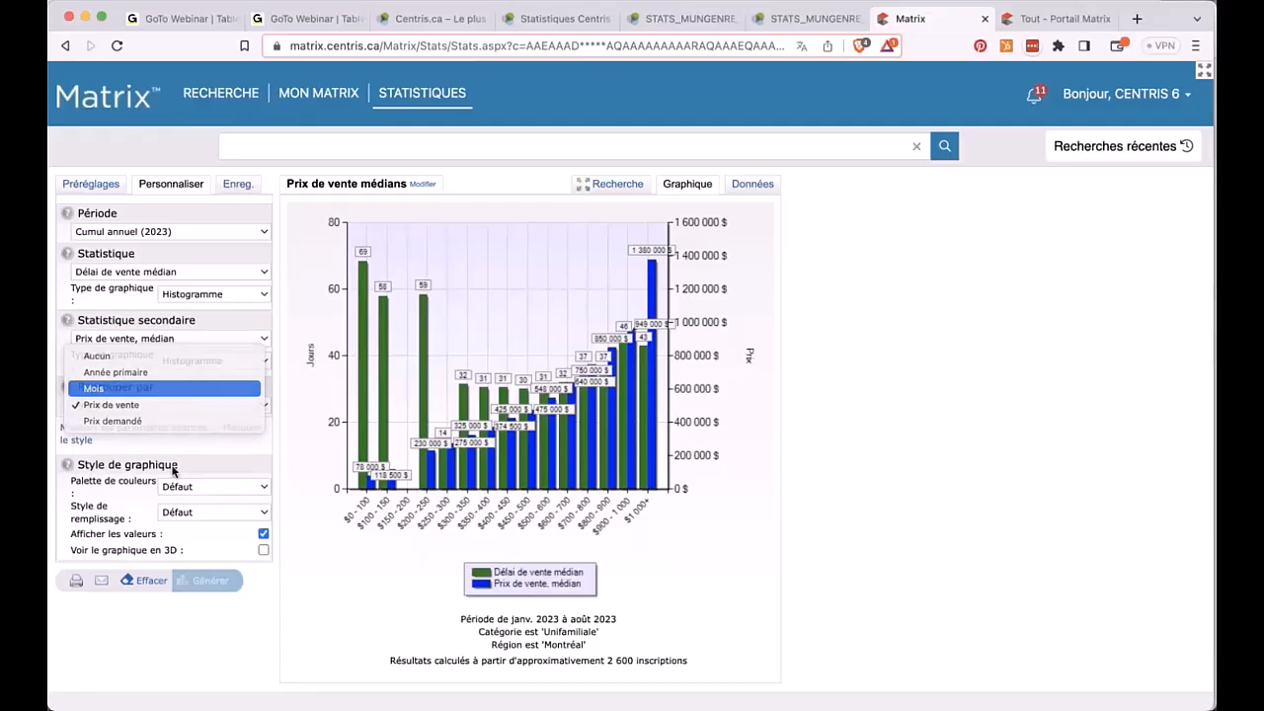
click(208, 581)
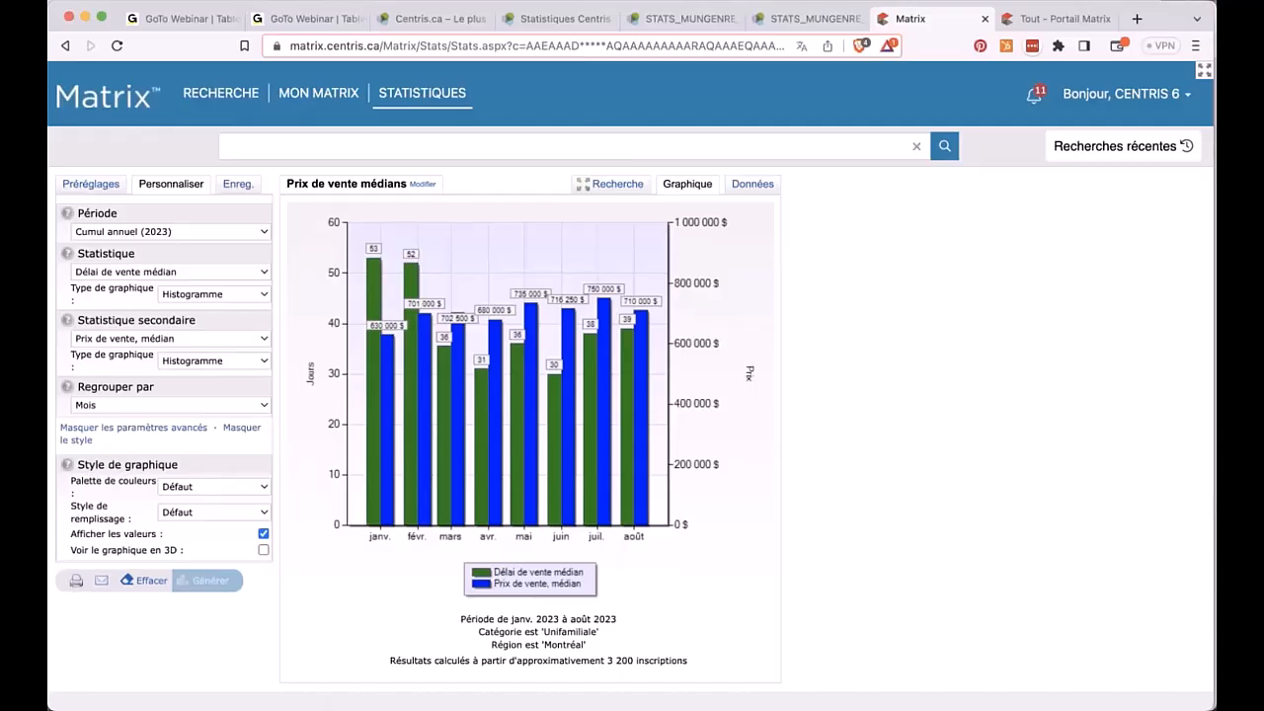
Open the printable version of the selling time and price chart, display its tabular data, and hide that data again.
click(76, 581)
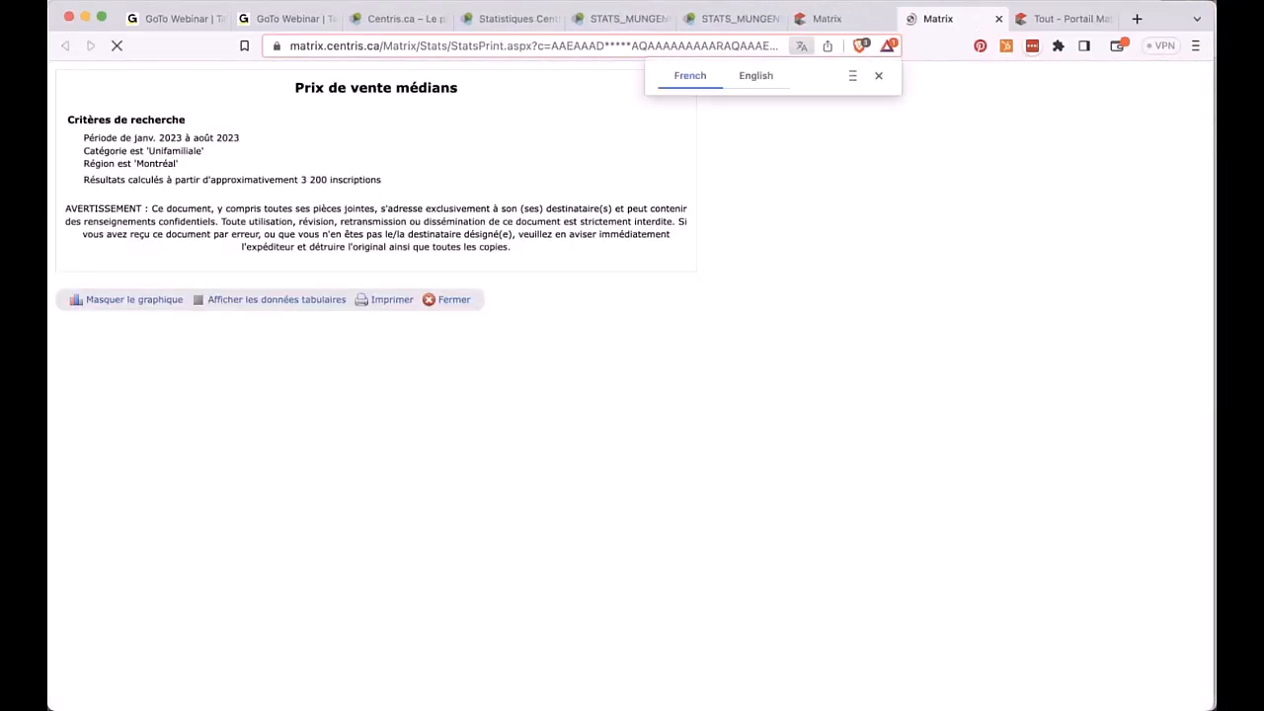
scroll(79, 558, down, 3)
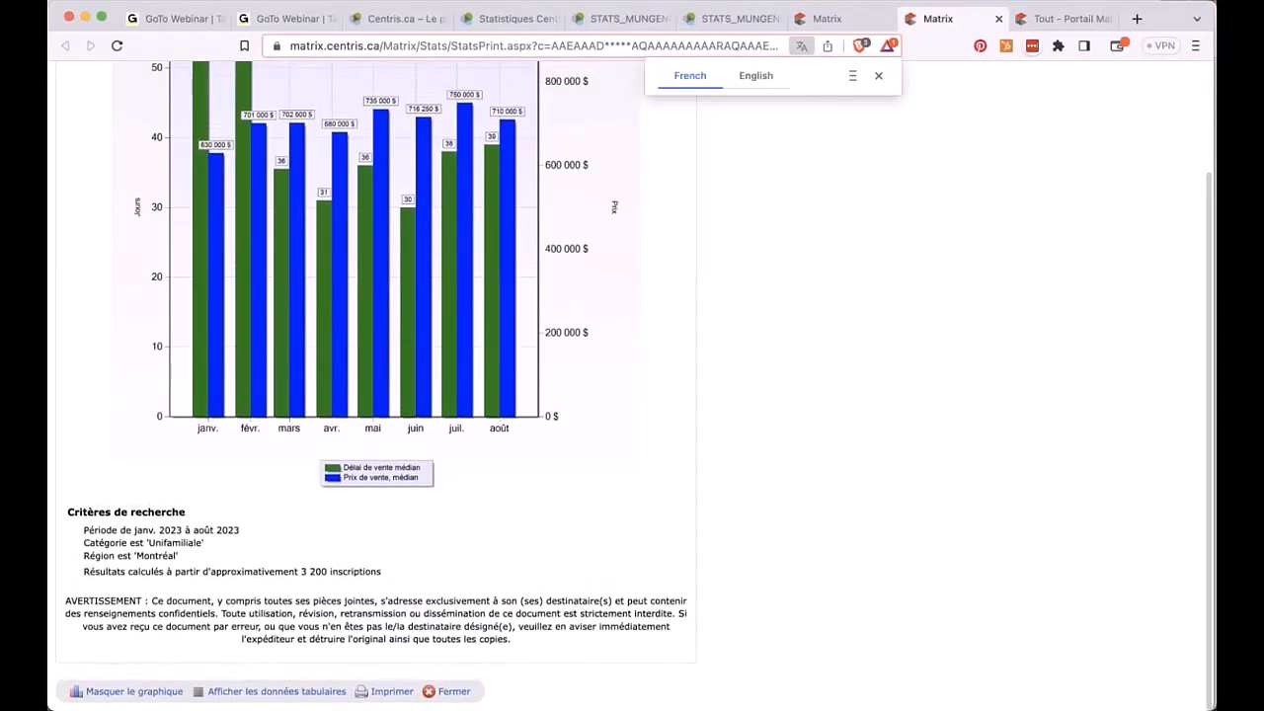
click(283, 695)
scroll(314, 576, down, 5)
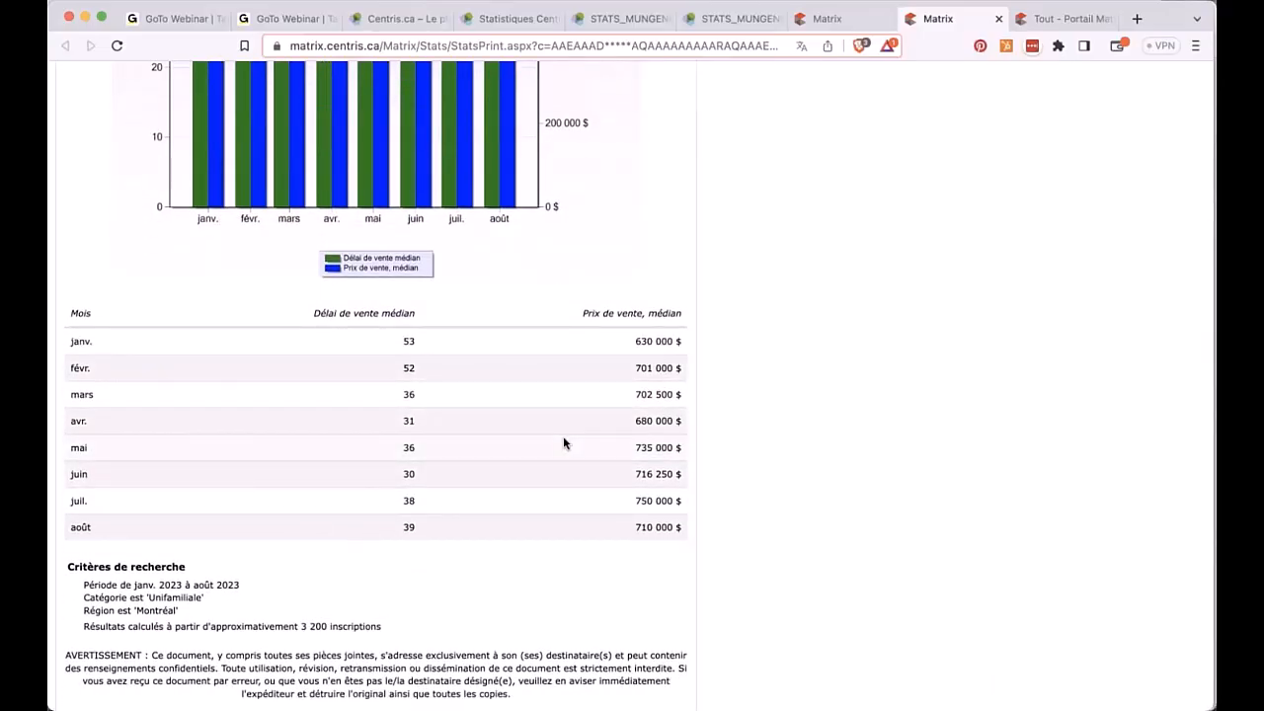
scroll(563, 443, up, 5)
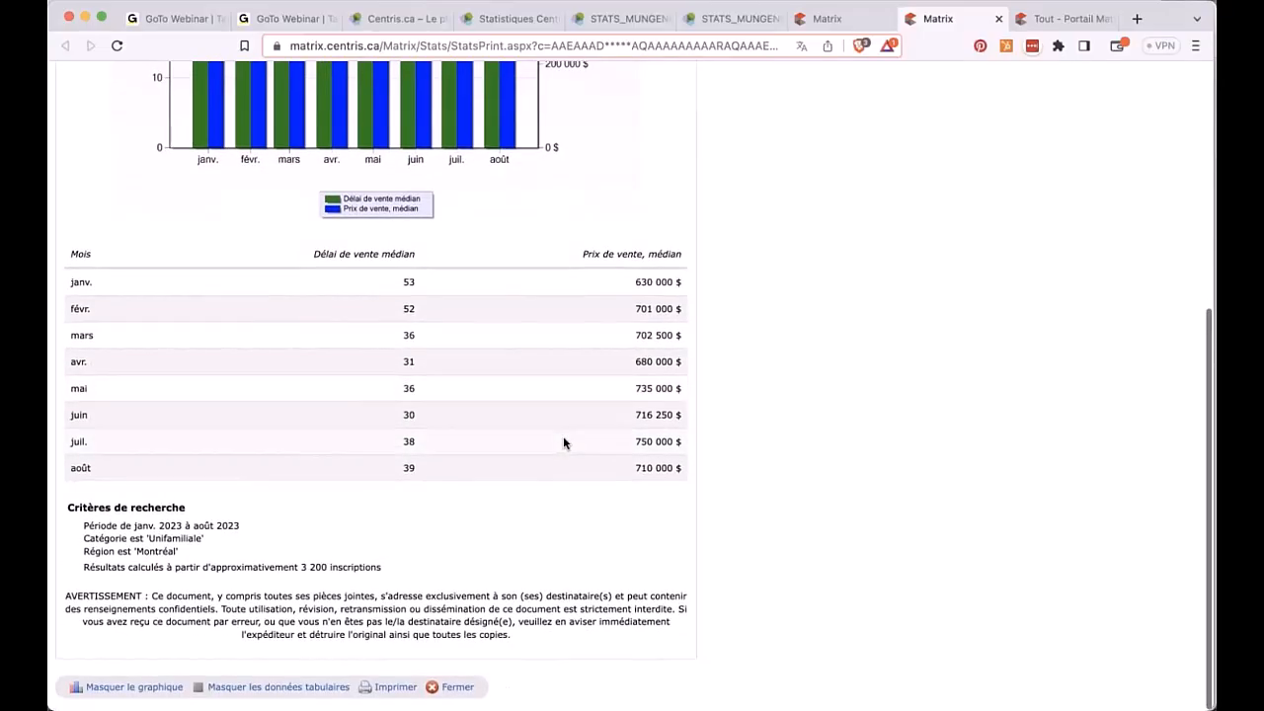
scroll(563, 440, down, 8)
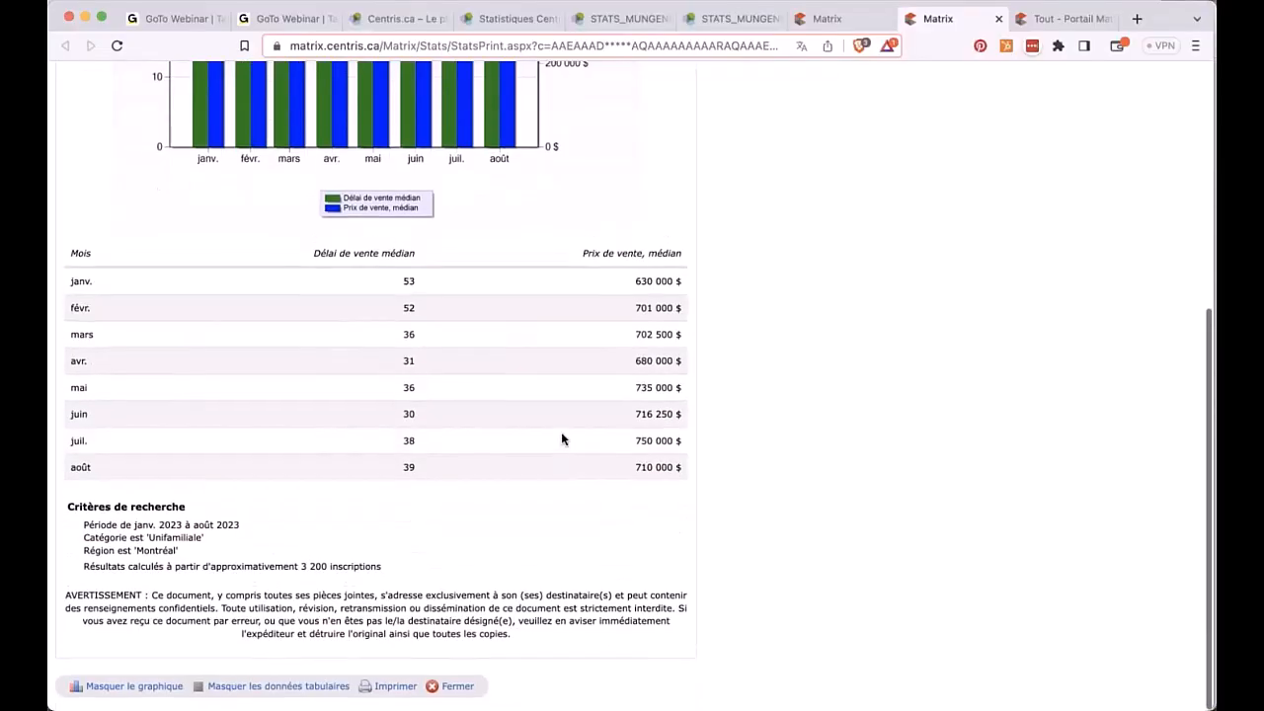
click(278, 694)
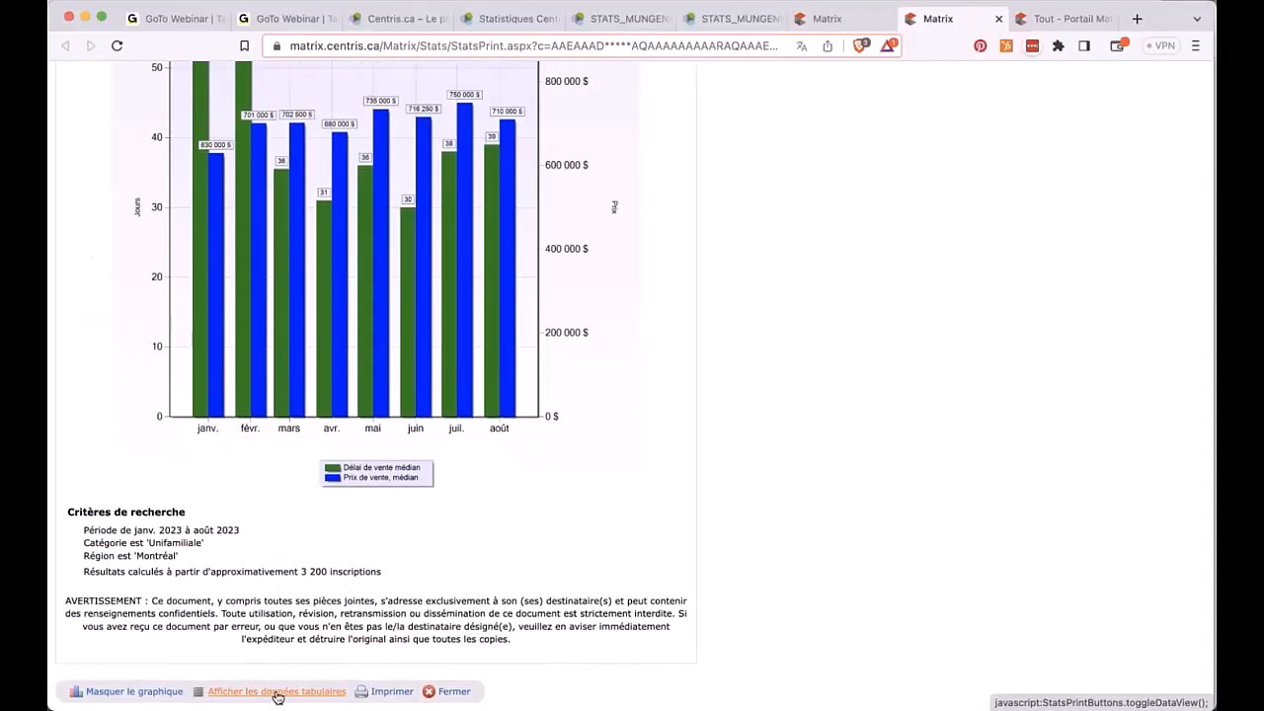
Open the print preview without the tabular data and set the right margin to about 1.1" and the bottom margin to about 1.67".
click(394, 692)
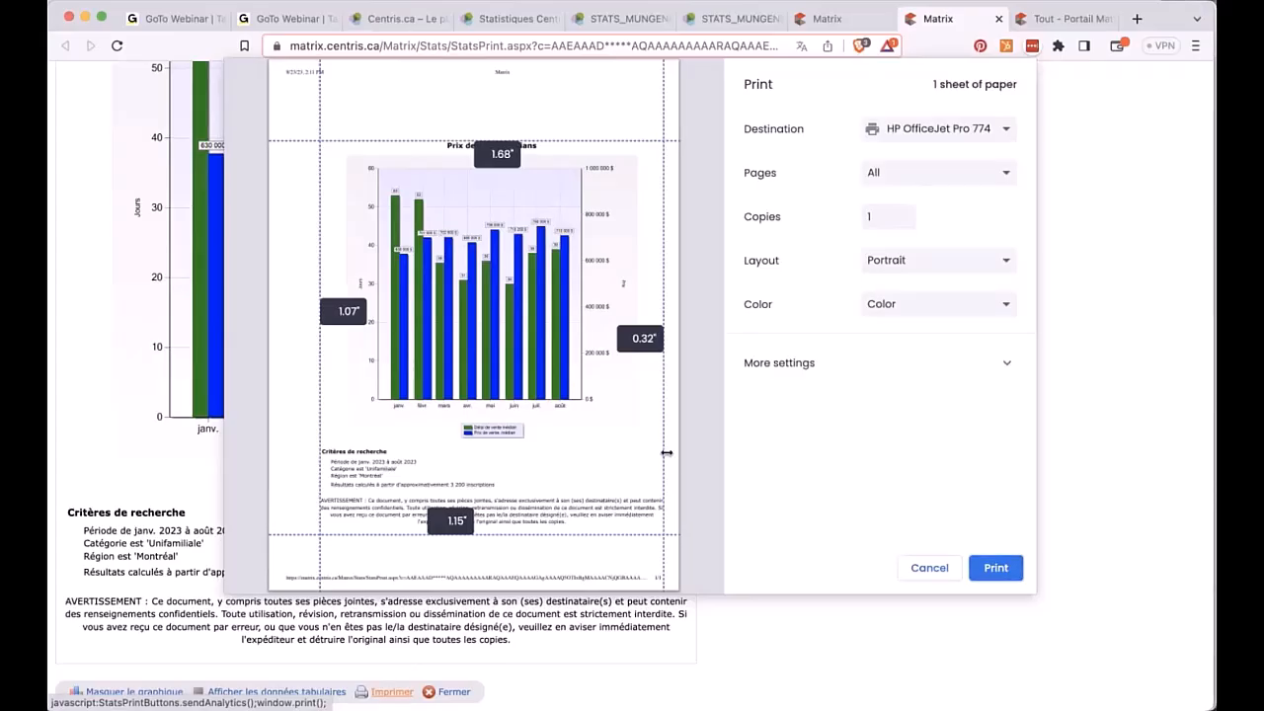
drag(664, 452, 625, 450)
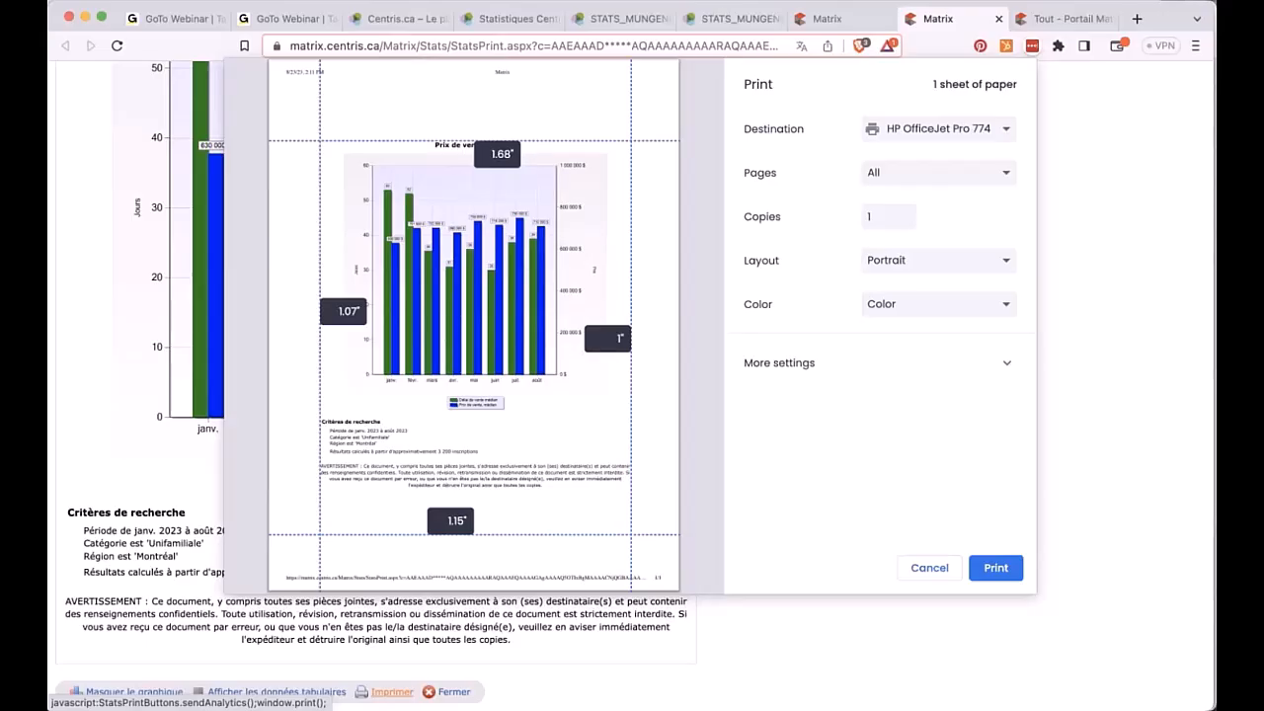
drag(583, 536, 584, 506)
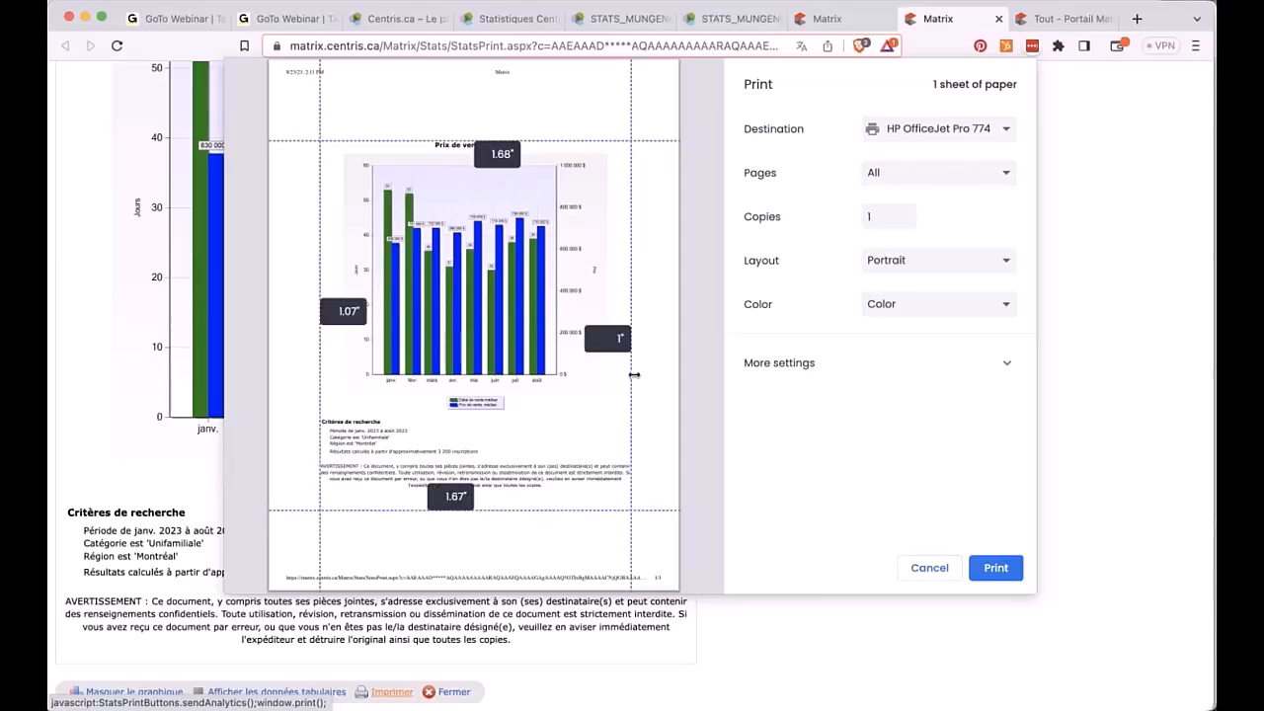
mouse_move(633, 374)
mouse_down()
mouse_move(666, 375)
mouse_move(626, 374)
mouse_up()
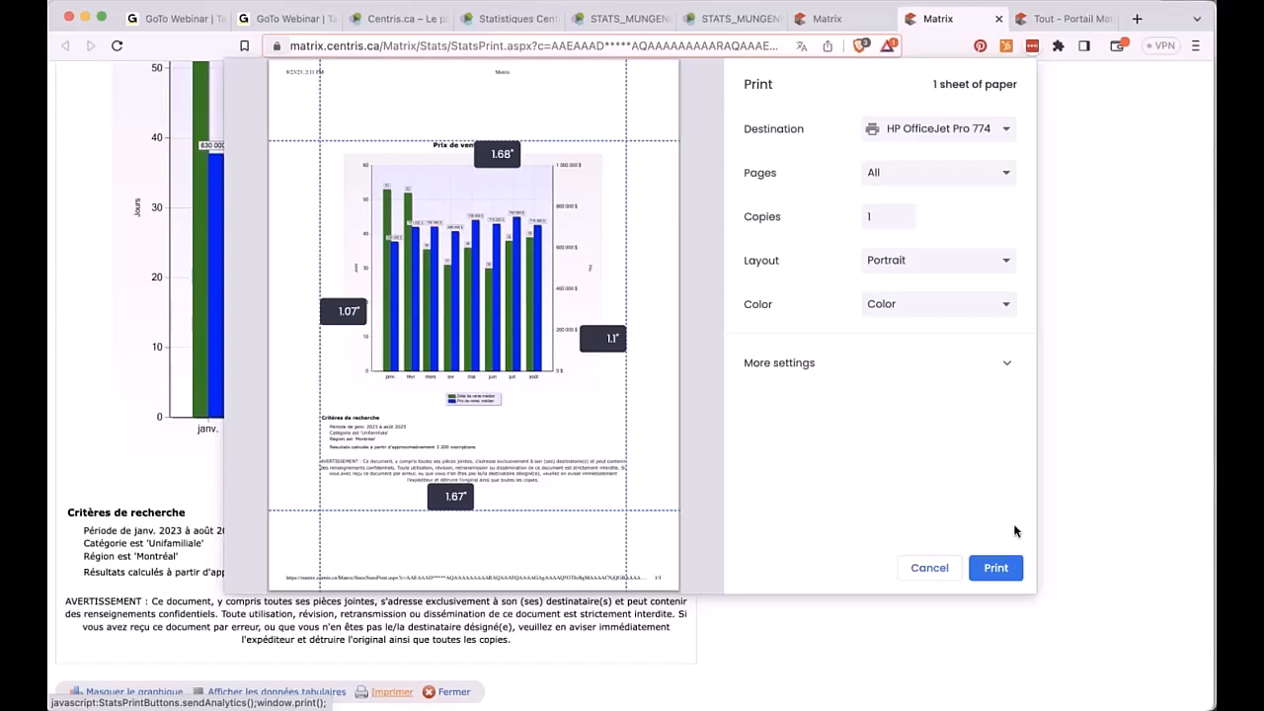
Expand the additional print settings and open the chart's PDF in Preview.
click(832, 374)
scroll(774, 538, down, 5)
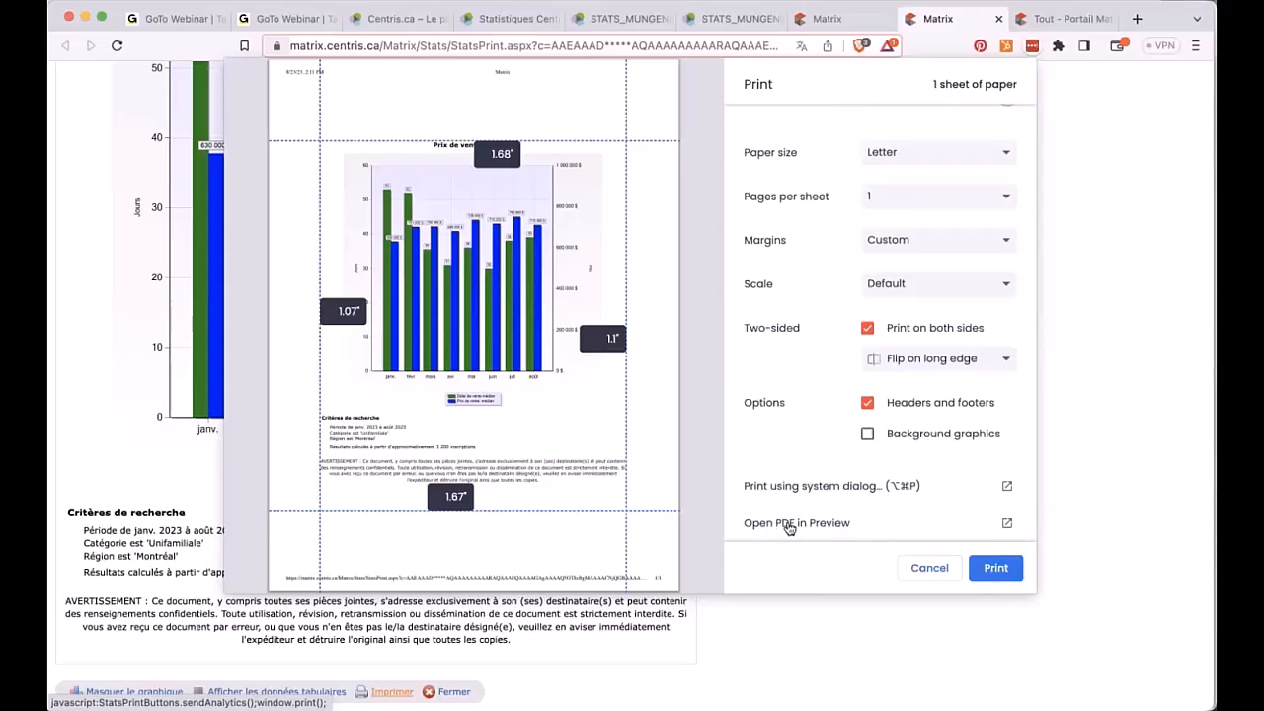
click(789, 528)
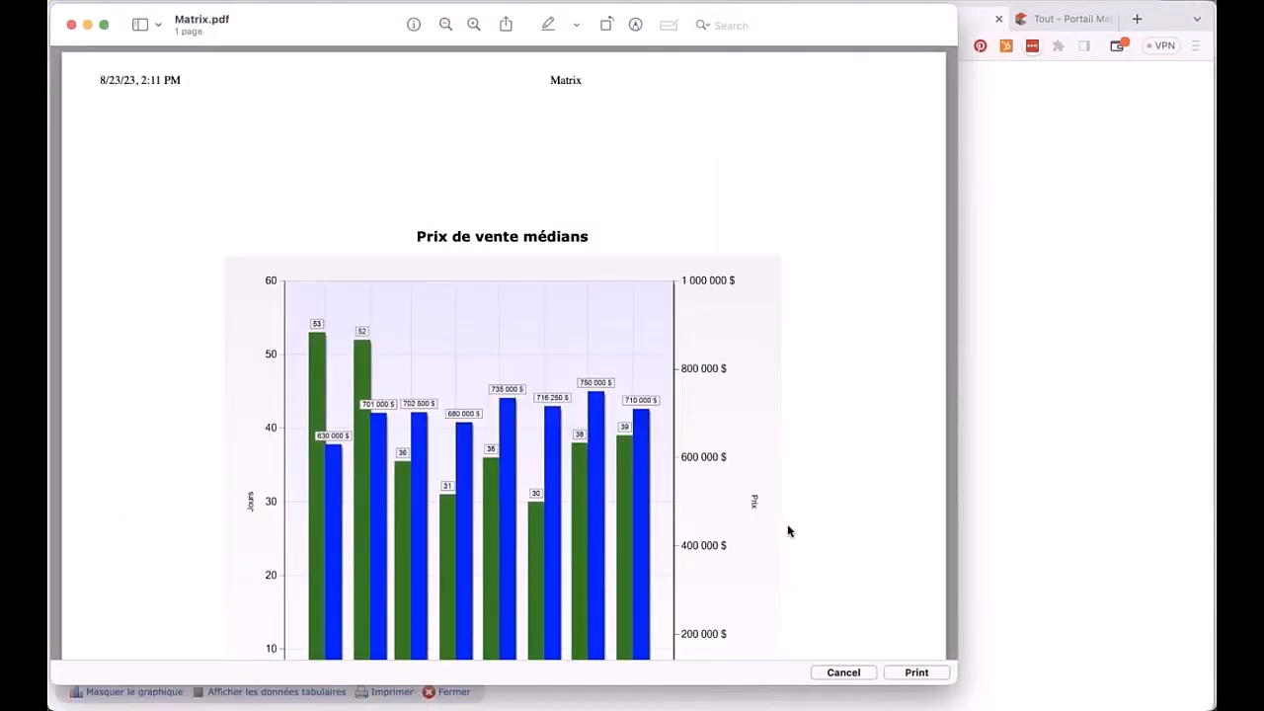
Return to the Matrix statistics page in the browser and open the form for sending the statistics by email.
click(1152, 190)
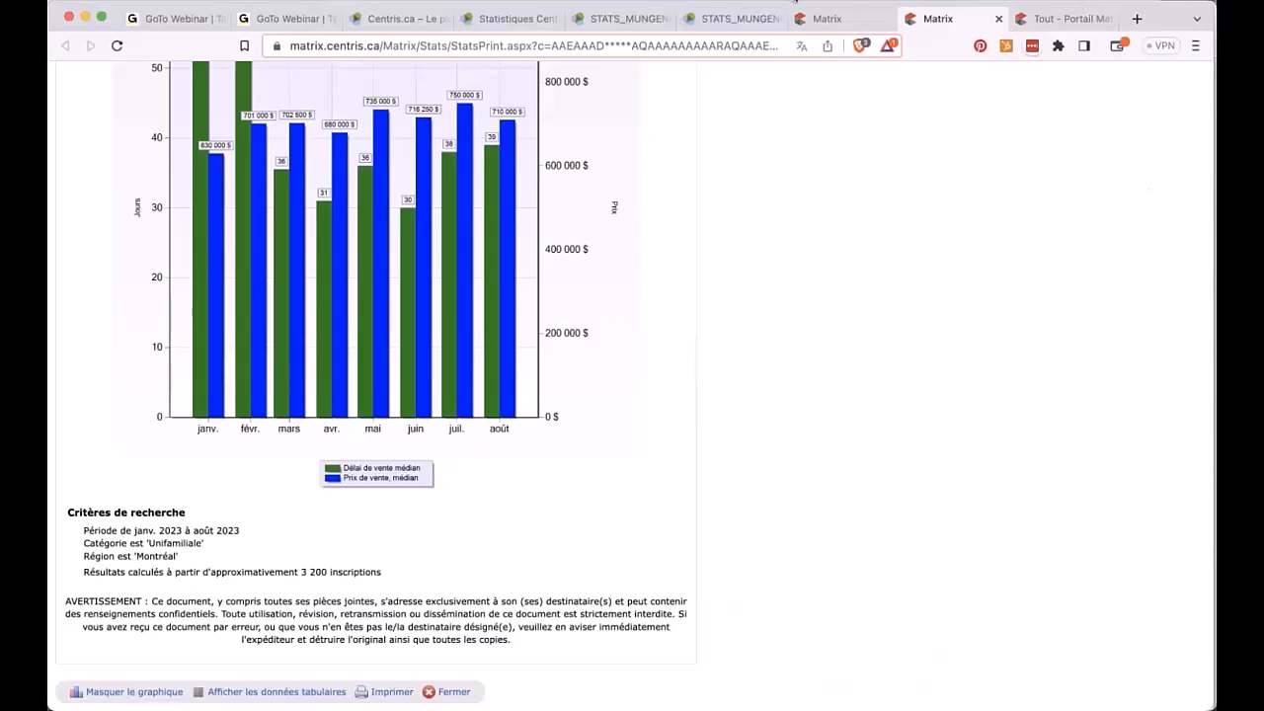
click(824, 17)
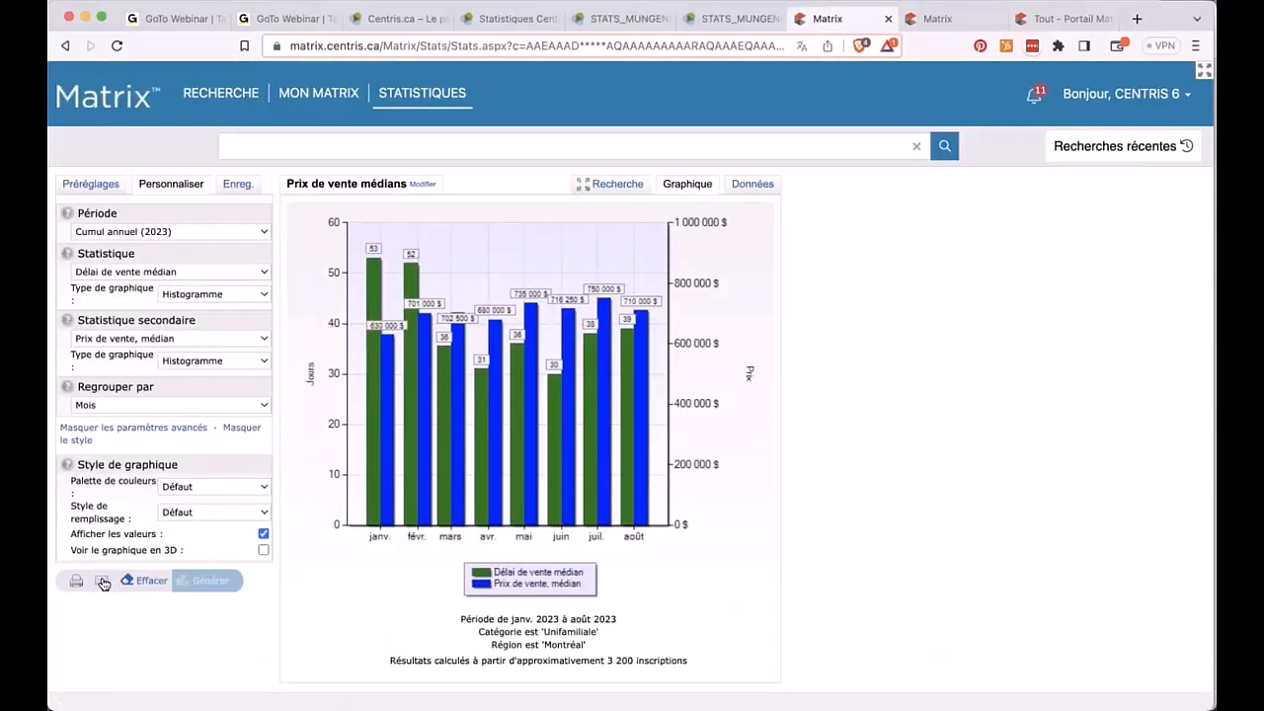
click(103, 581)
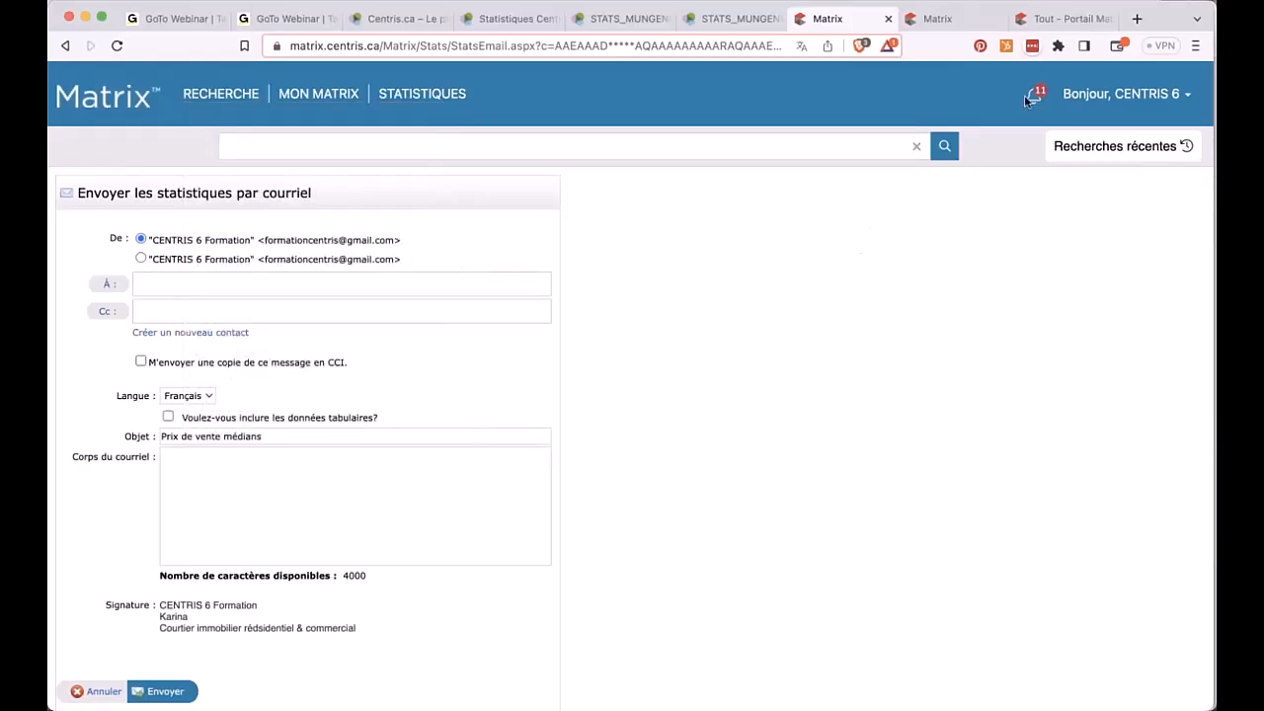
View the Messages section of the client portal, then leave the email form and return to the statistics chart.
click(1058, 18)
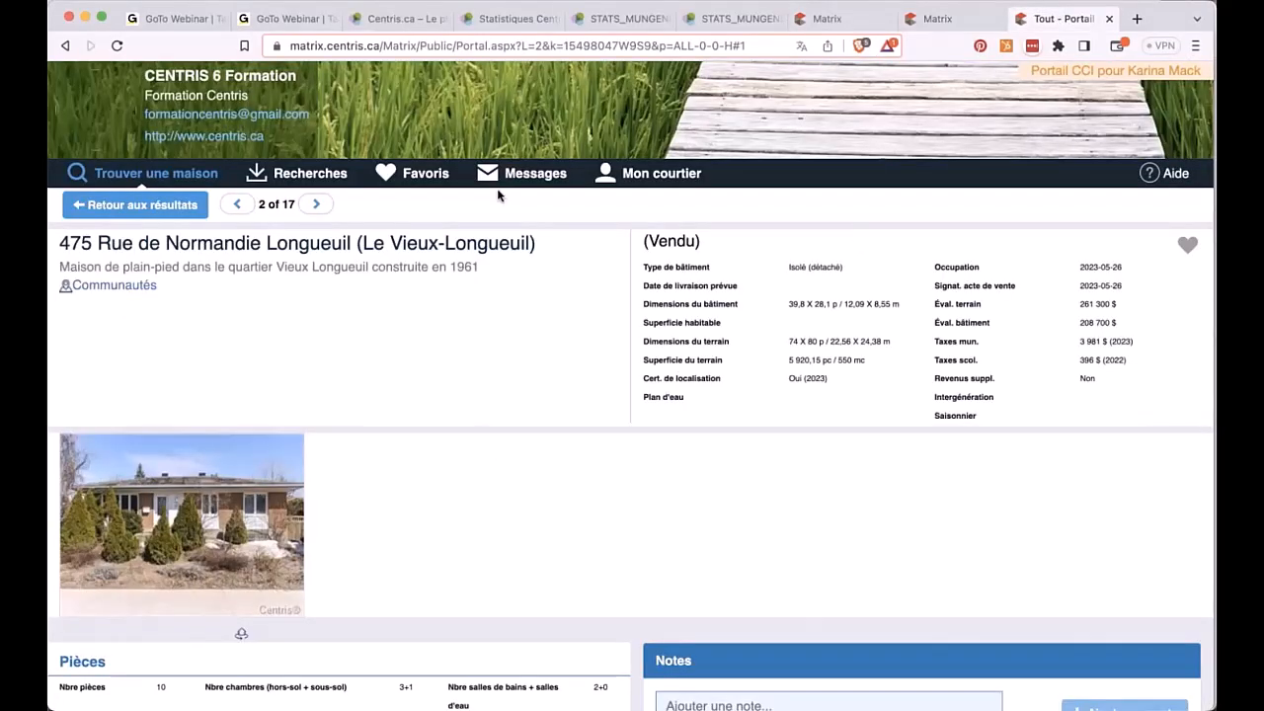
click(518, 174)
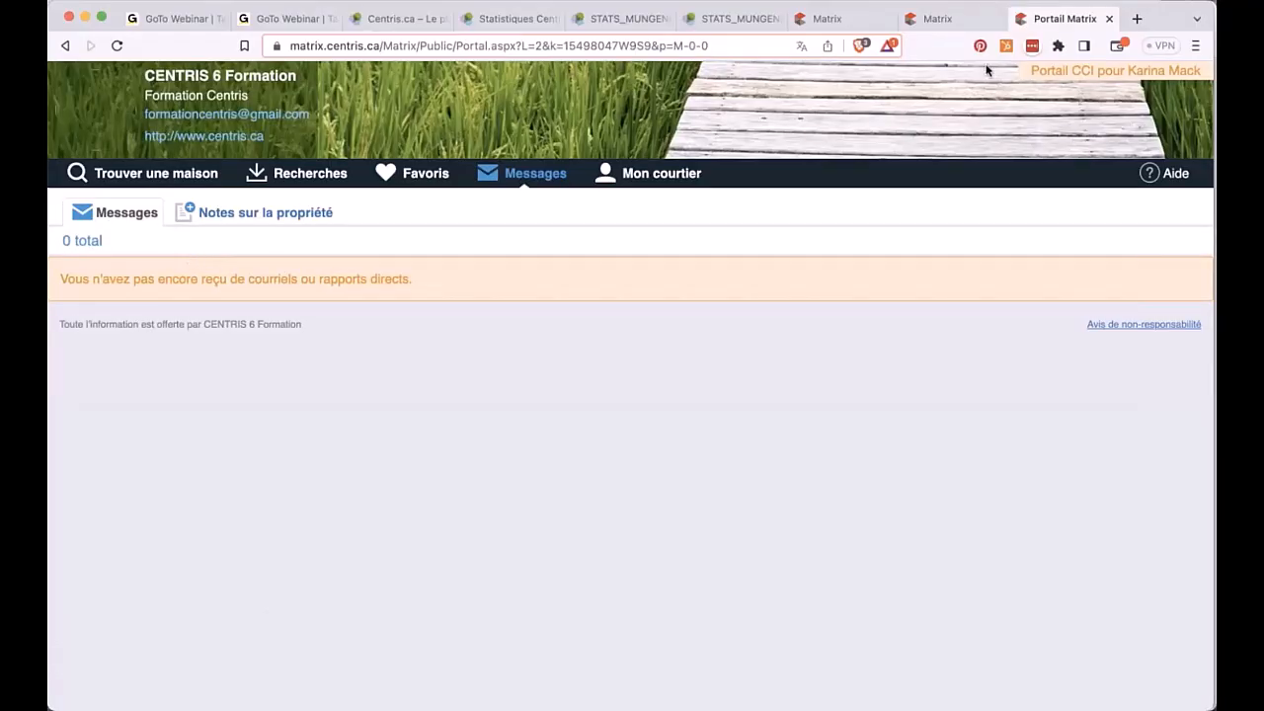
click(835, 19)
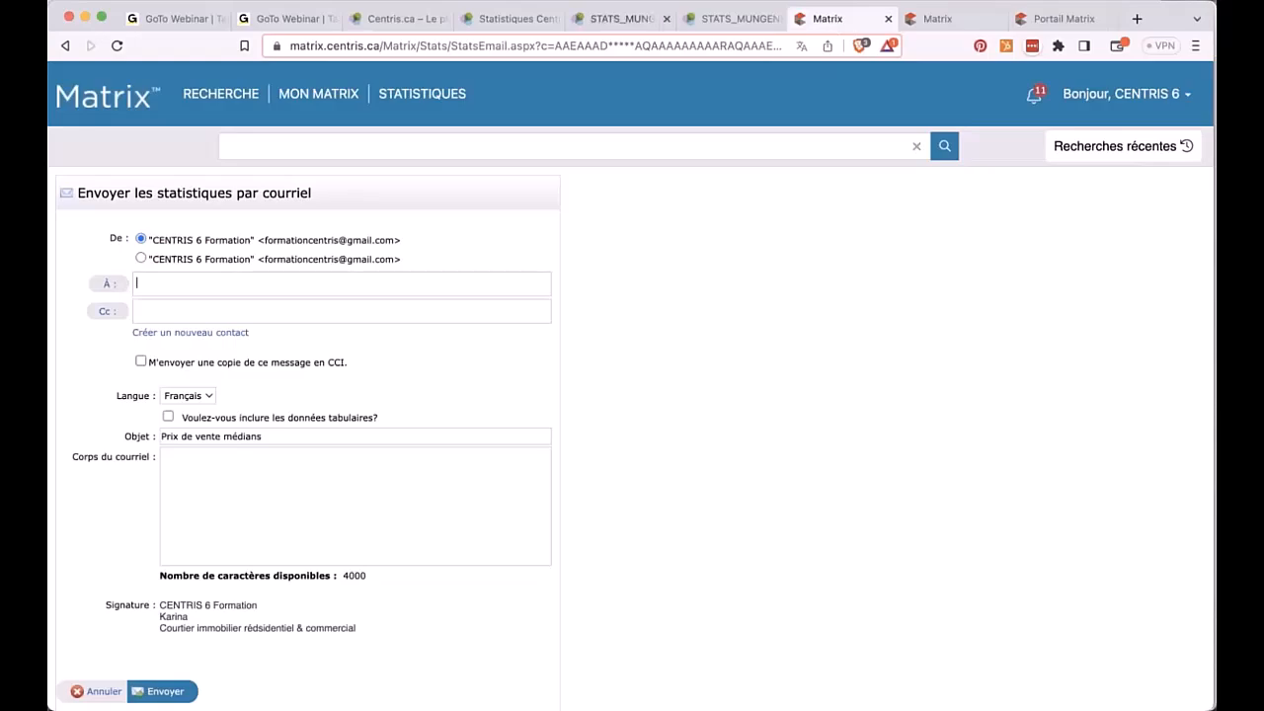
click(65, 46)
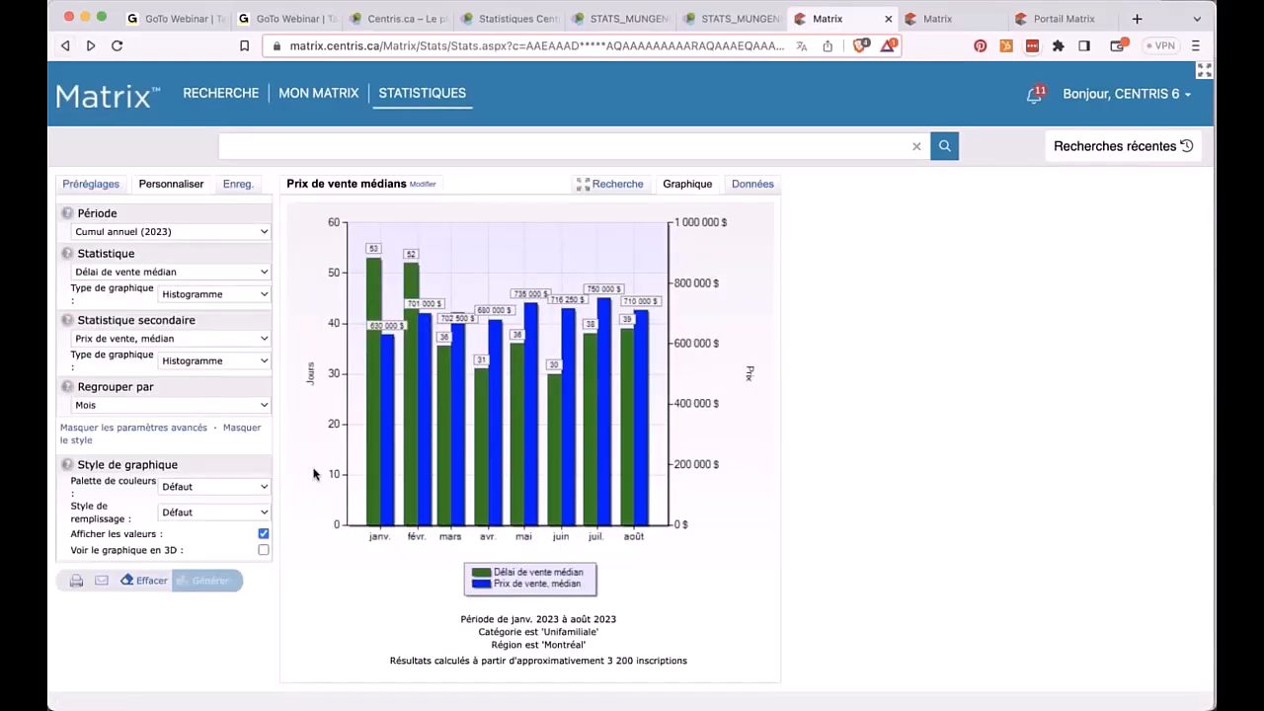
Open the preset saving options and name the preset "Prix de vente médians Uni Mtl" in French and "Median price Mtl homes" in English.
click(238, 185)
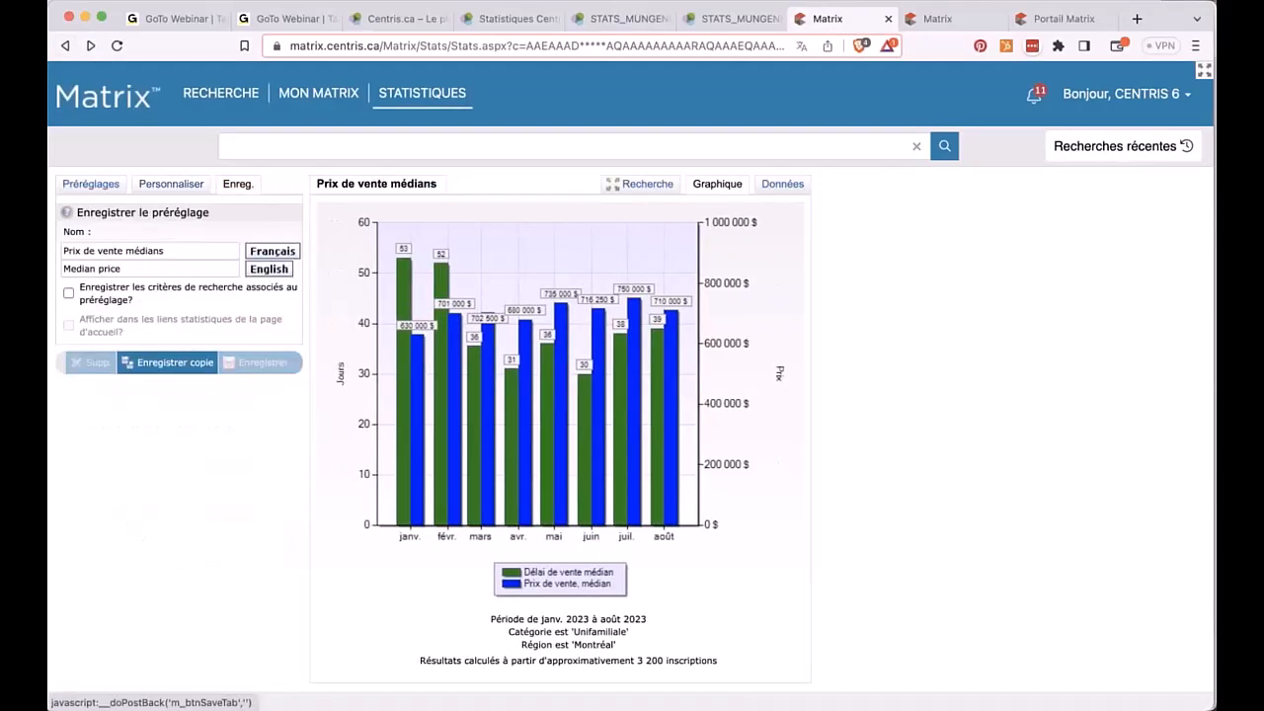
click(184, 251)
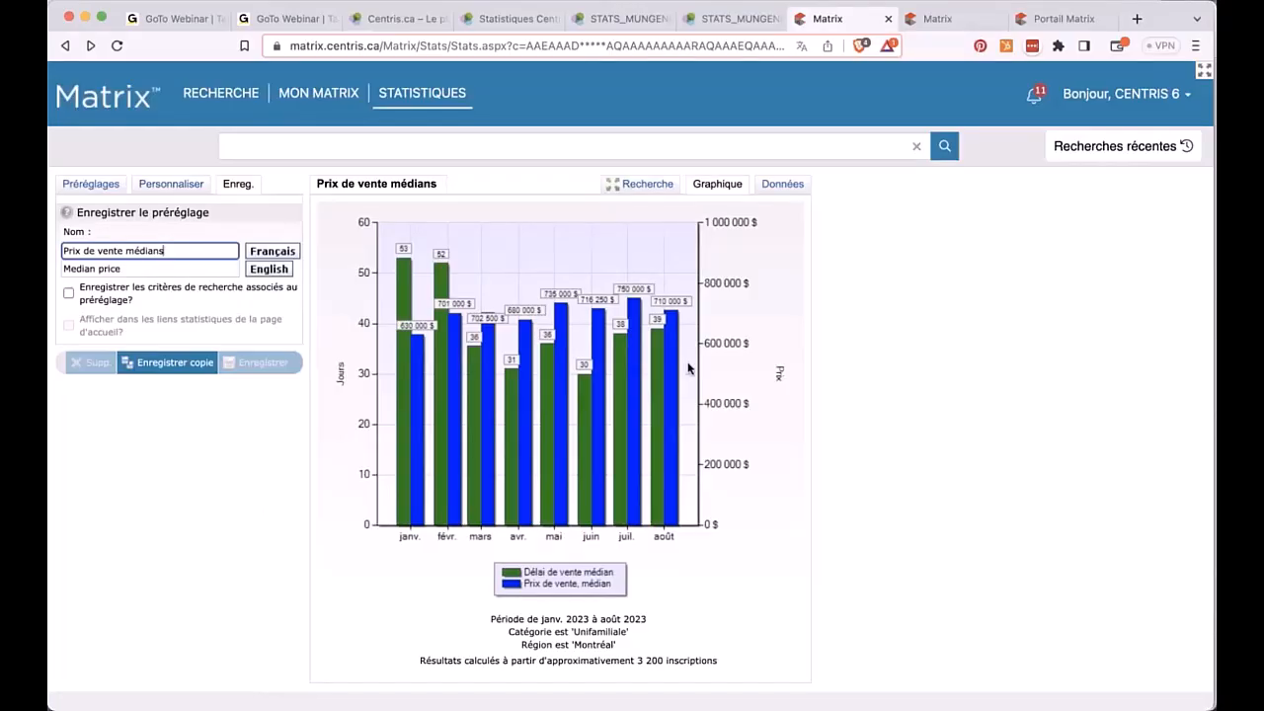
click(614, 648)
click(175, 250)
text(Uni Mtl)
click(175, 269)
text(Mtl)
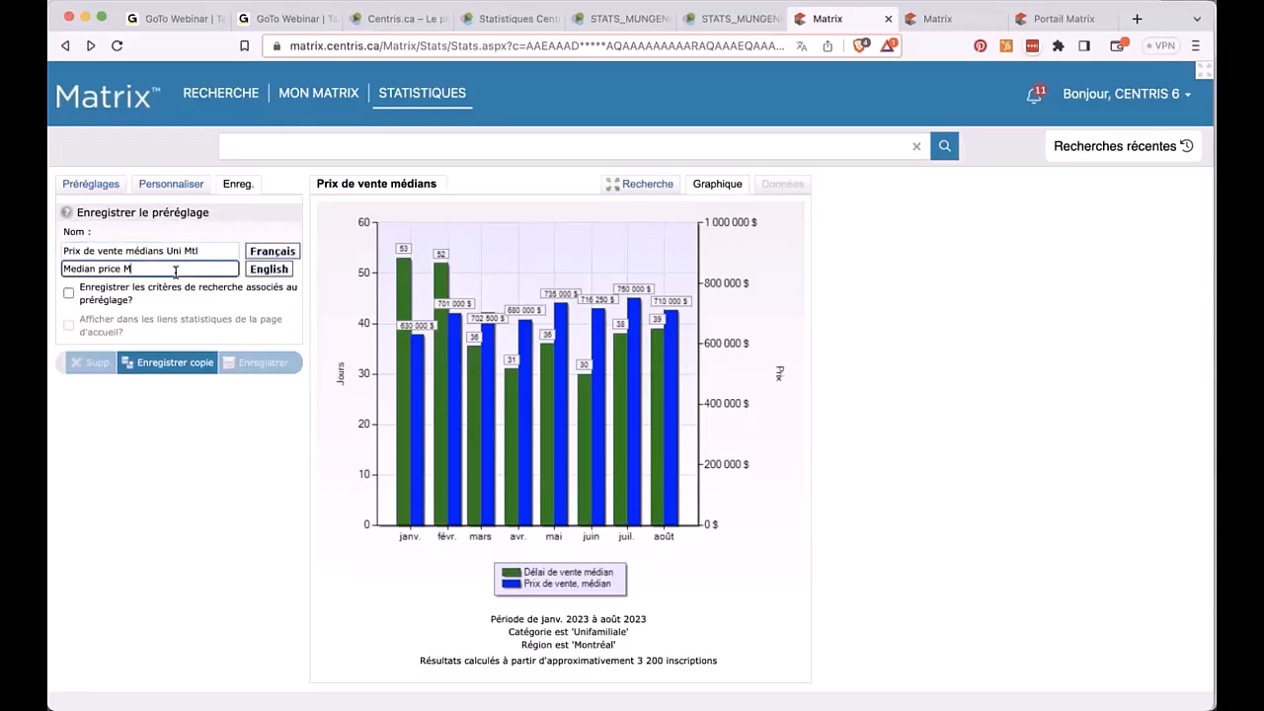
text( Homes)
Include the associated search criteria, show the preset in the home page statistics links, and save it as a copy.
click(69, 294)
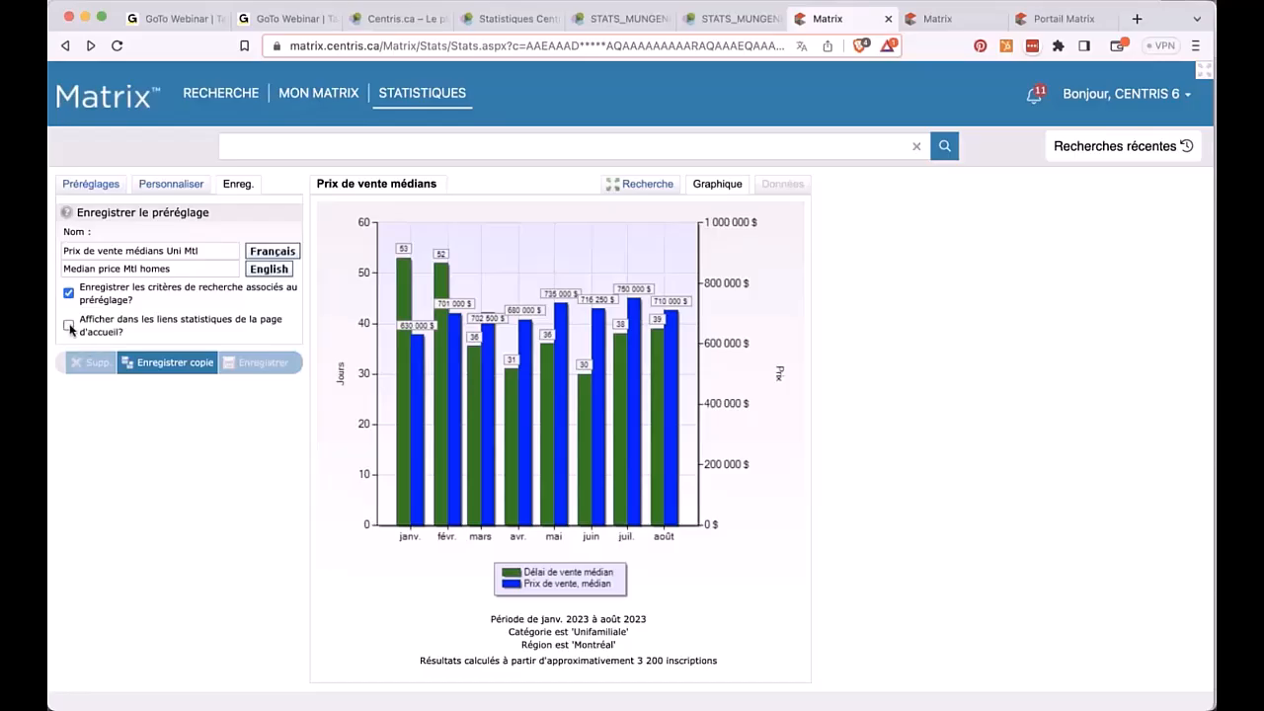
click(69, 326)
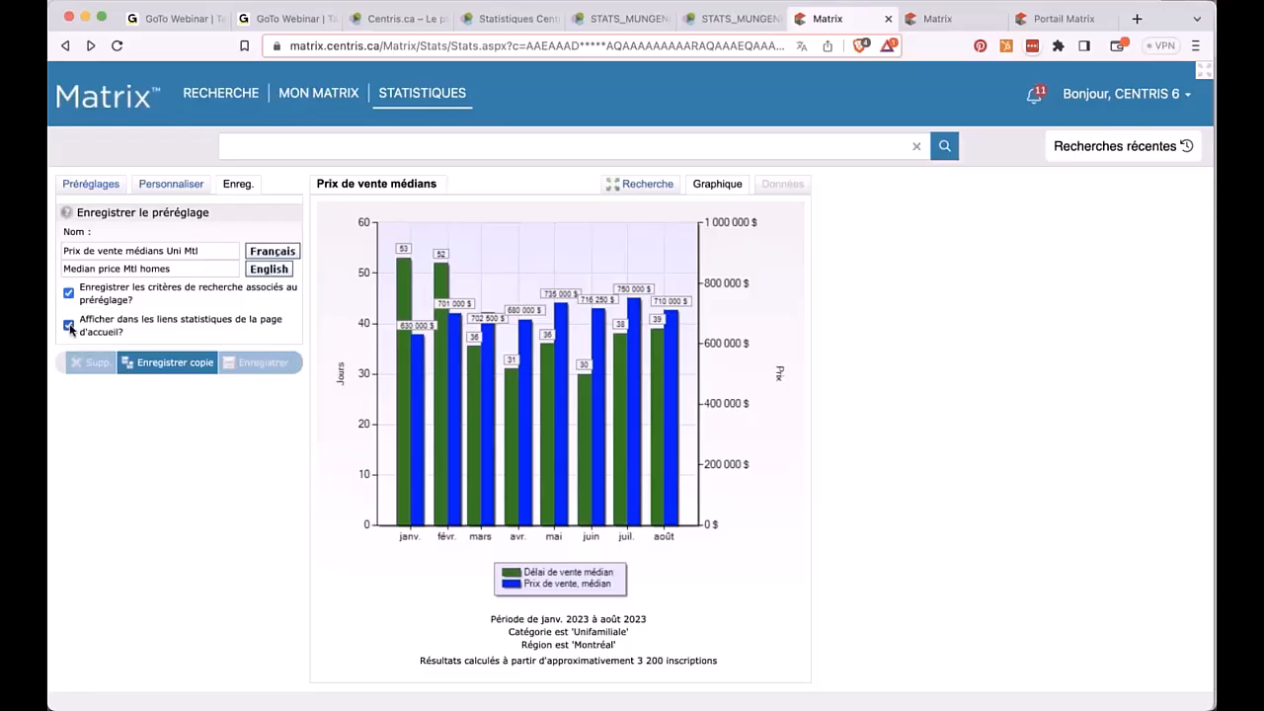
click(196, 364)
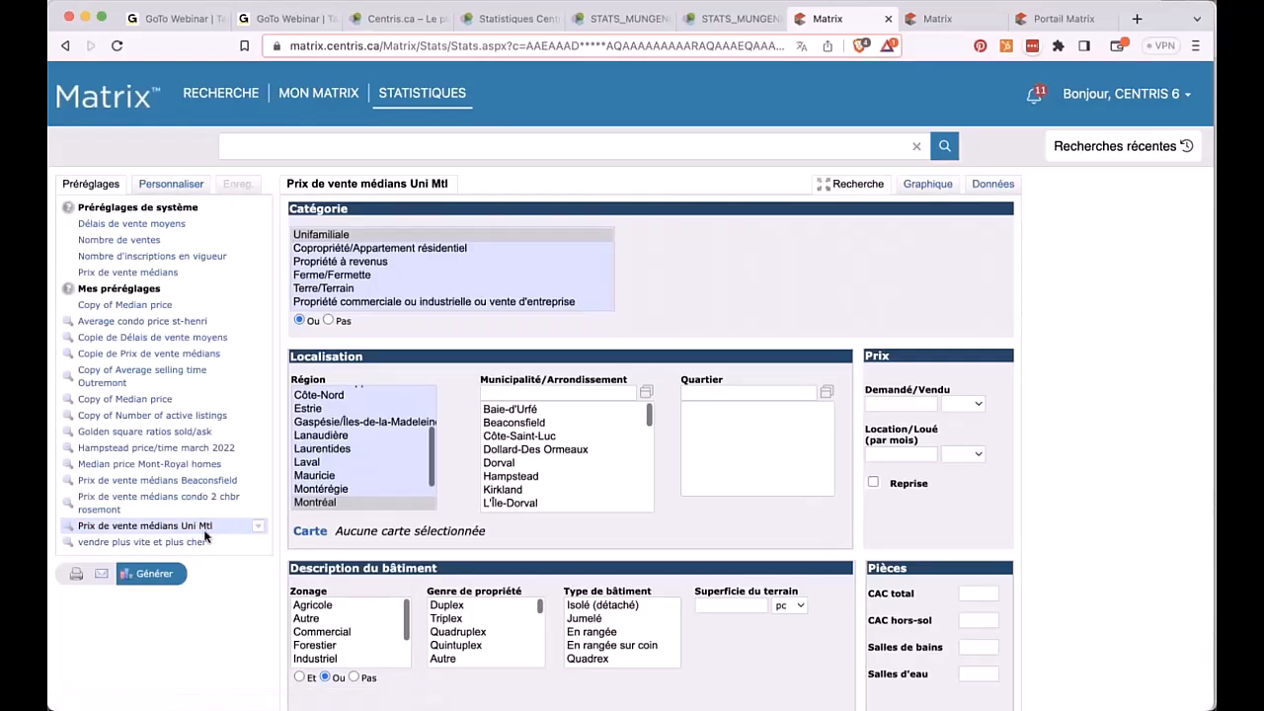
Open the Prix de vente médians Uni Mtl statistic from the Matrix home page and display its customization settings.
click(127, 96)
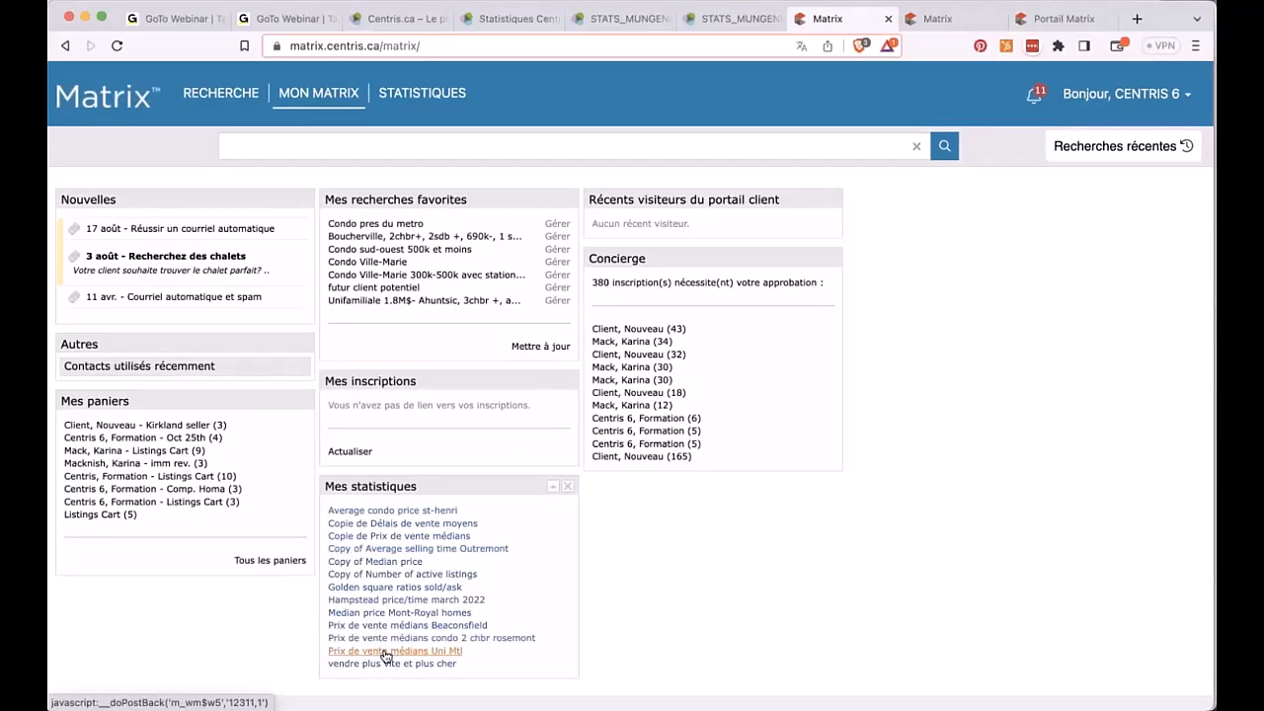
click(386, 652)
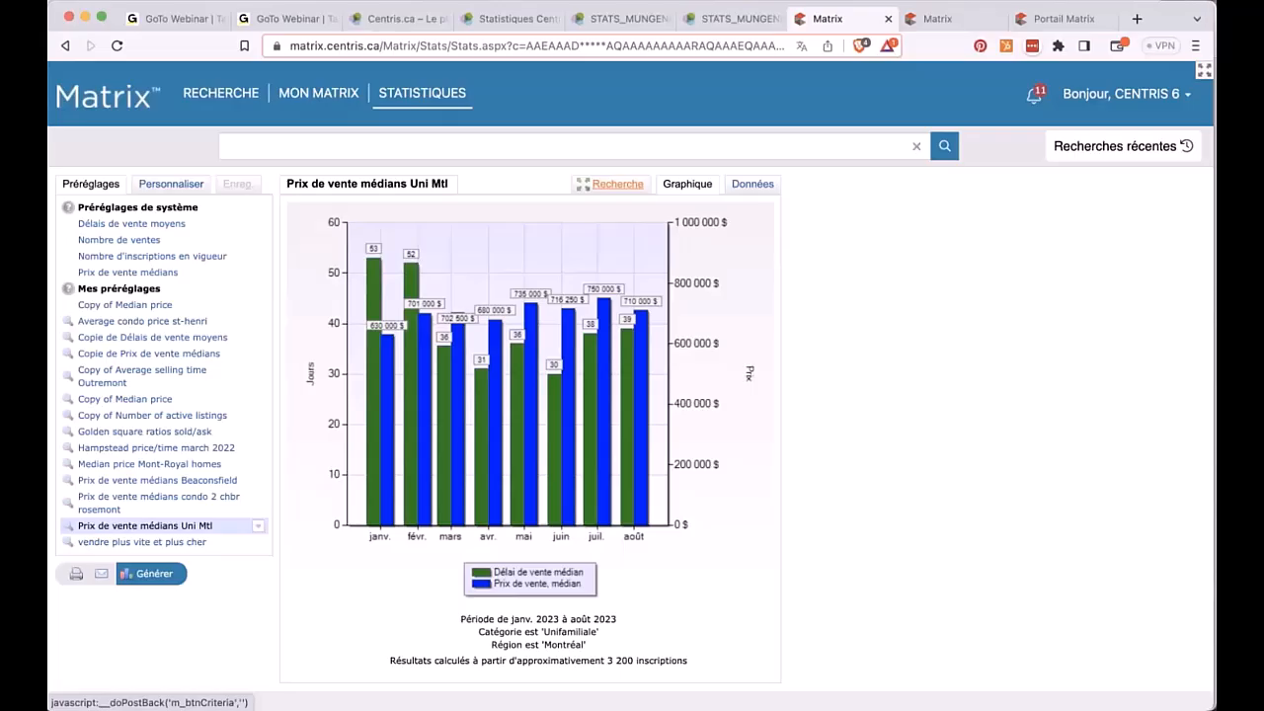
click(170, 184)
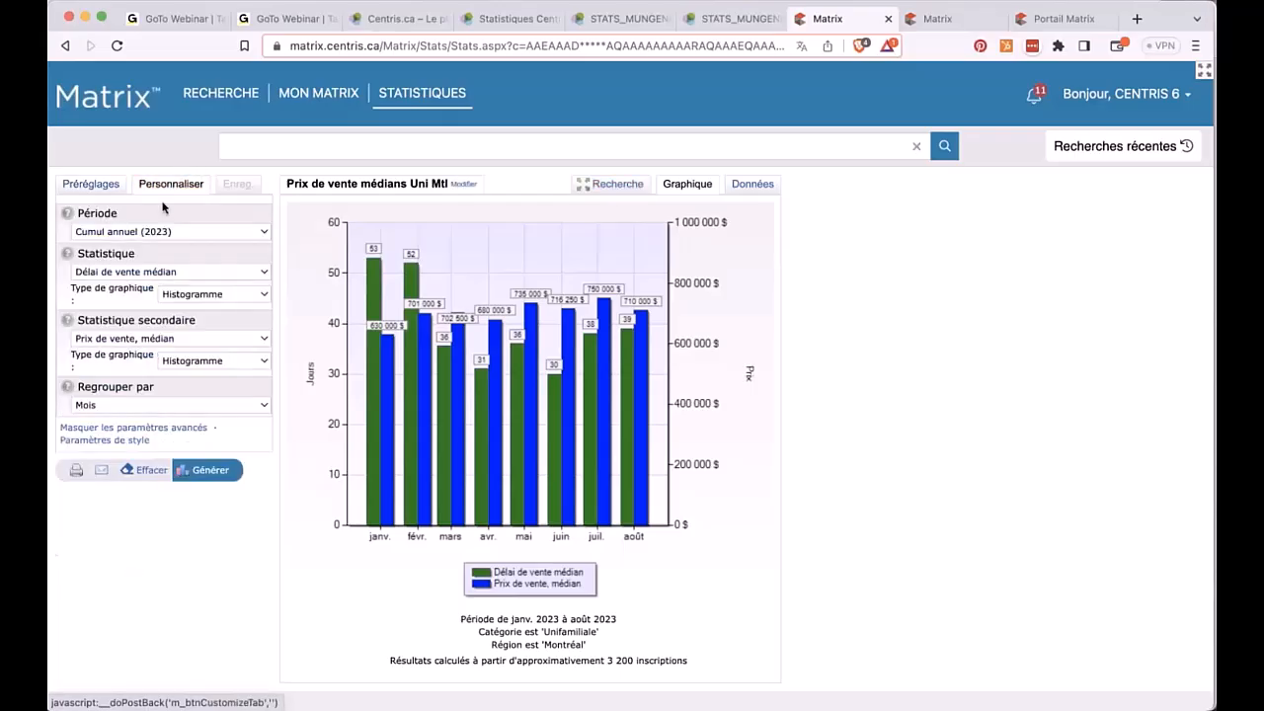
Switch the statistic to a custom period and set its start to March 2020.
click(113, 232)
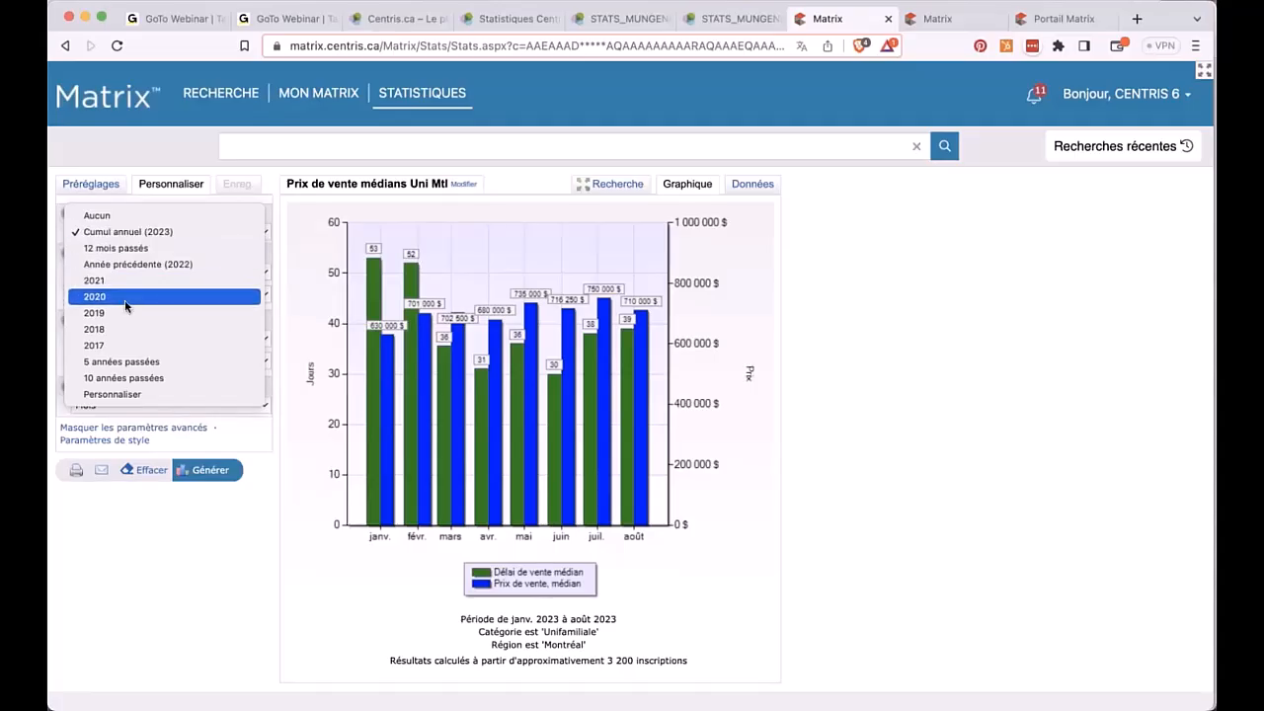
click(126, 395)
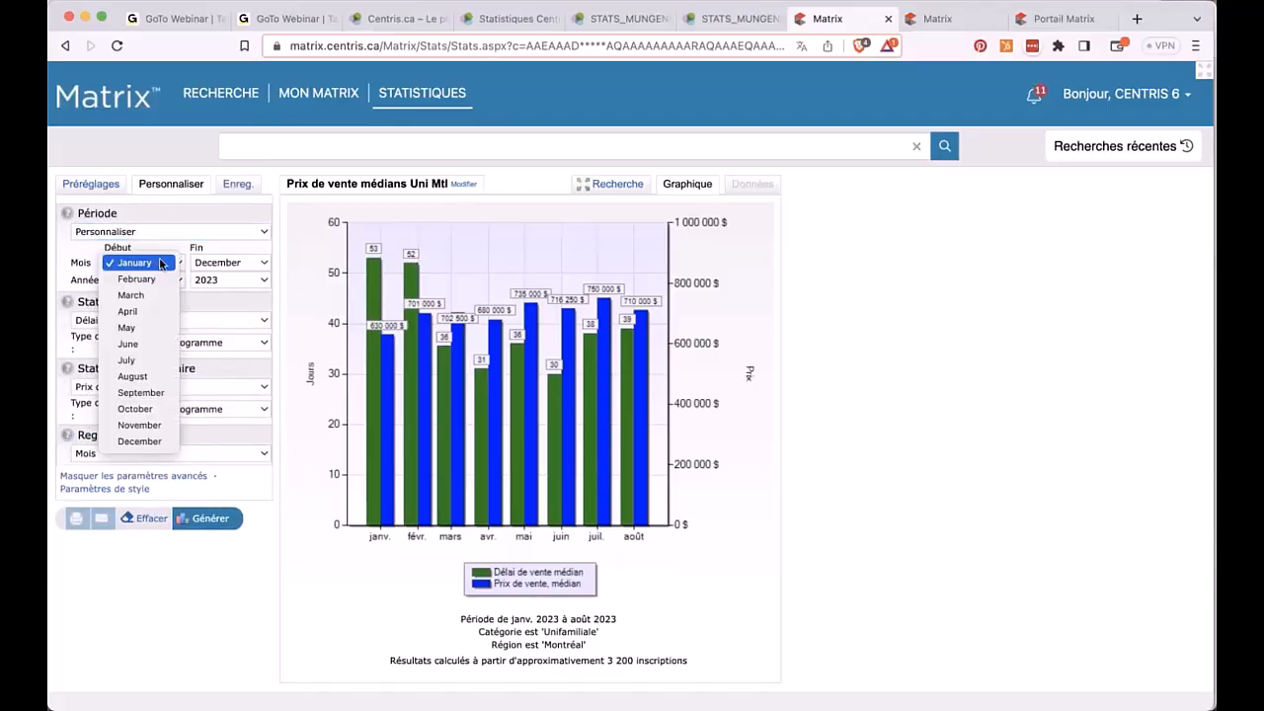
click(173, 264)
click(153, 296)
click(127, 279)
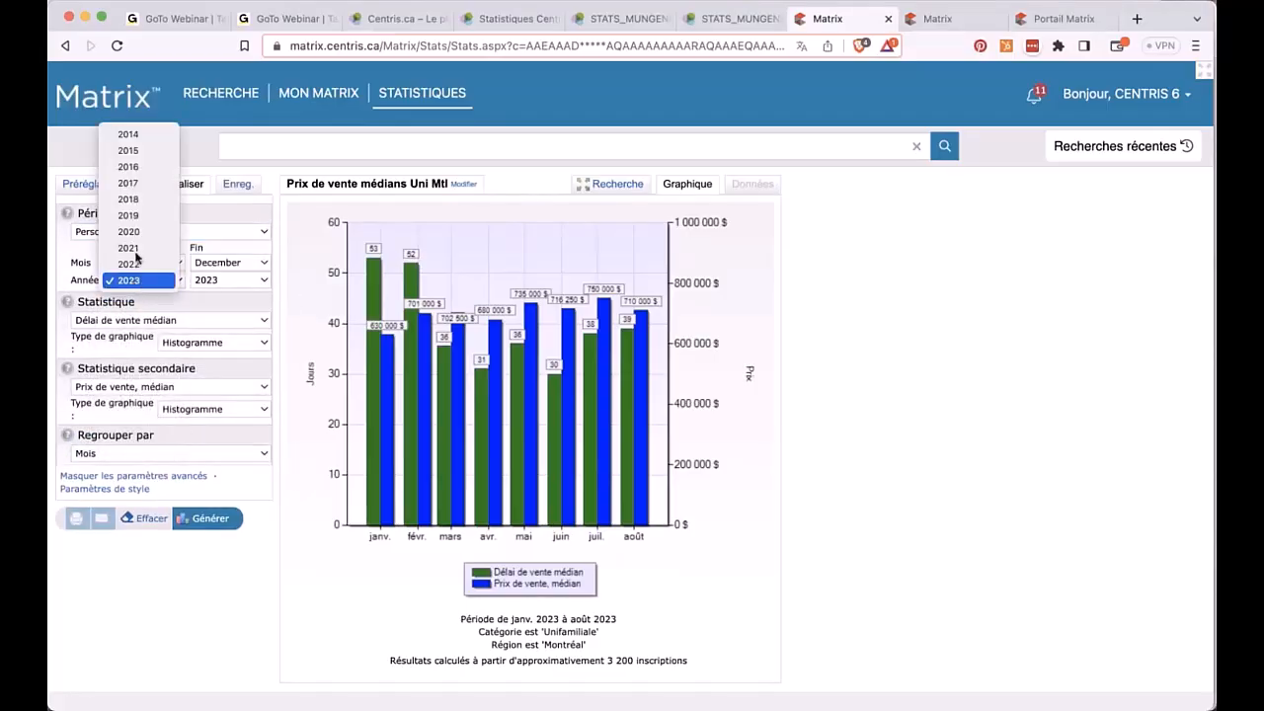
key(Return)
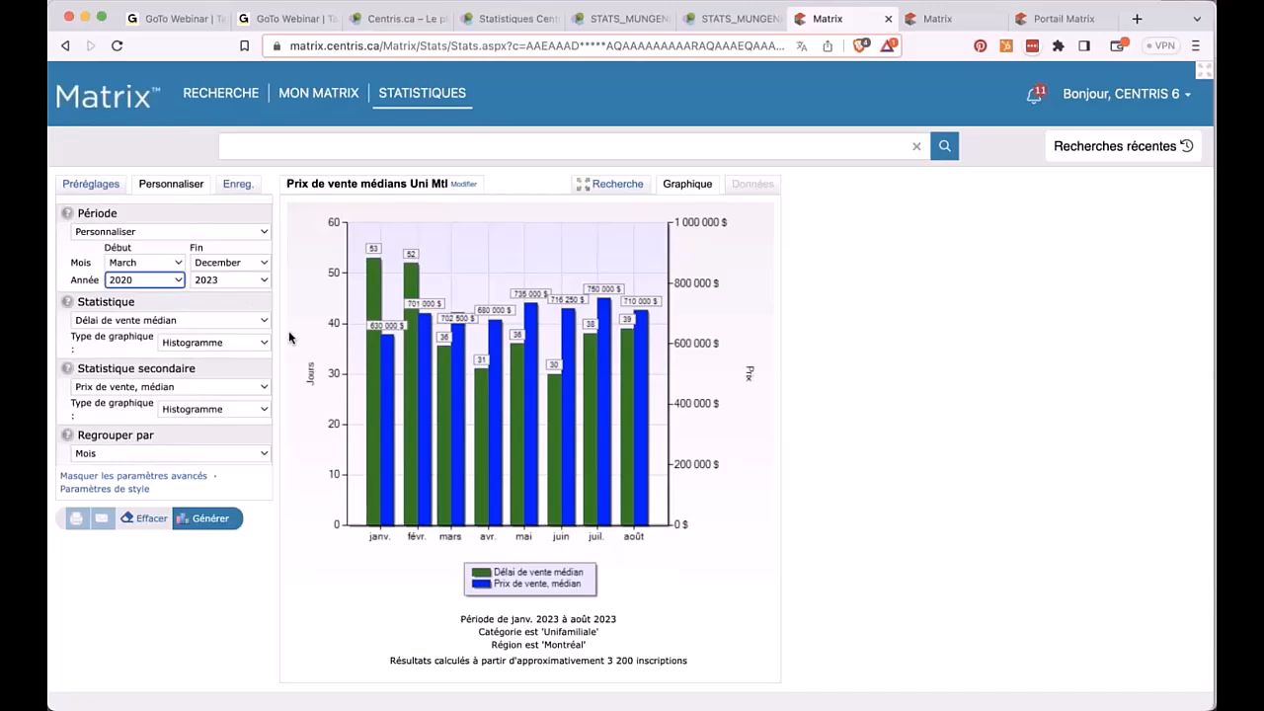
Set the custom period's end to September 2020 and generate the chart with the preset's search criteria.
click(231, 264)
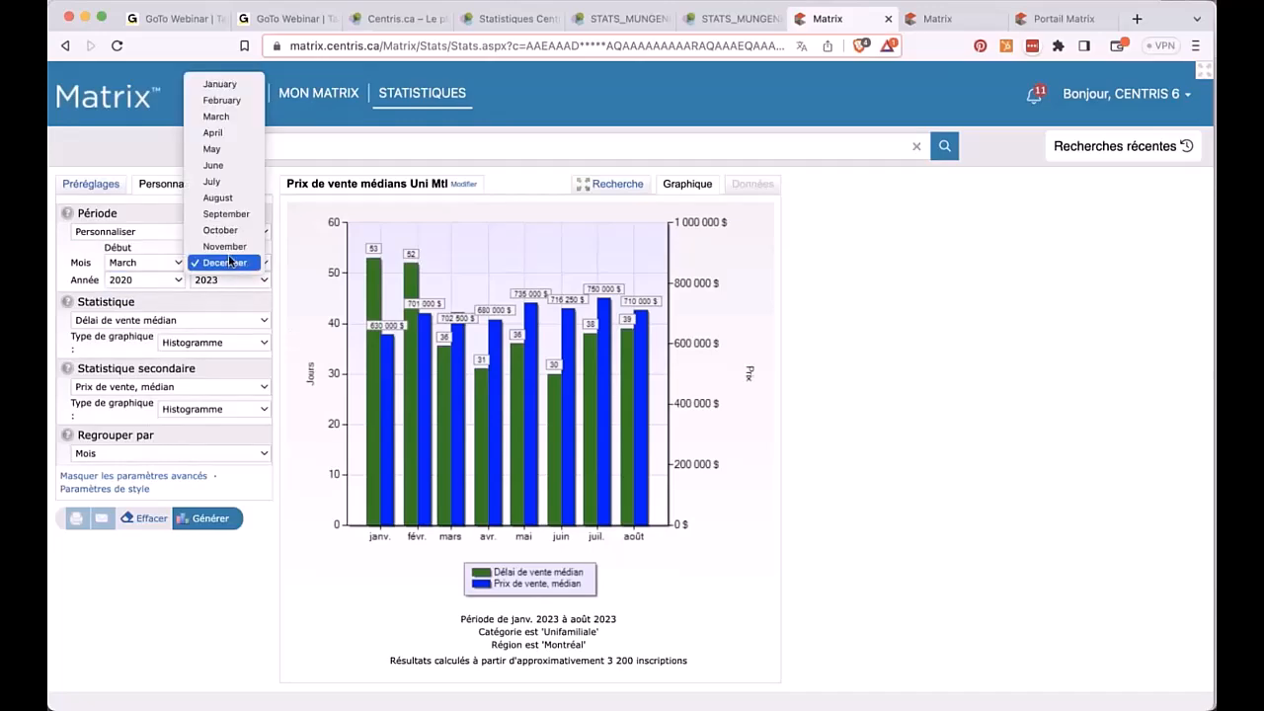
click(238, 222)
click(211, 283)
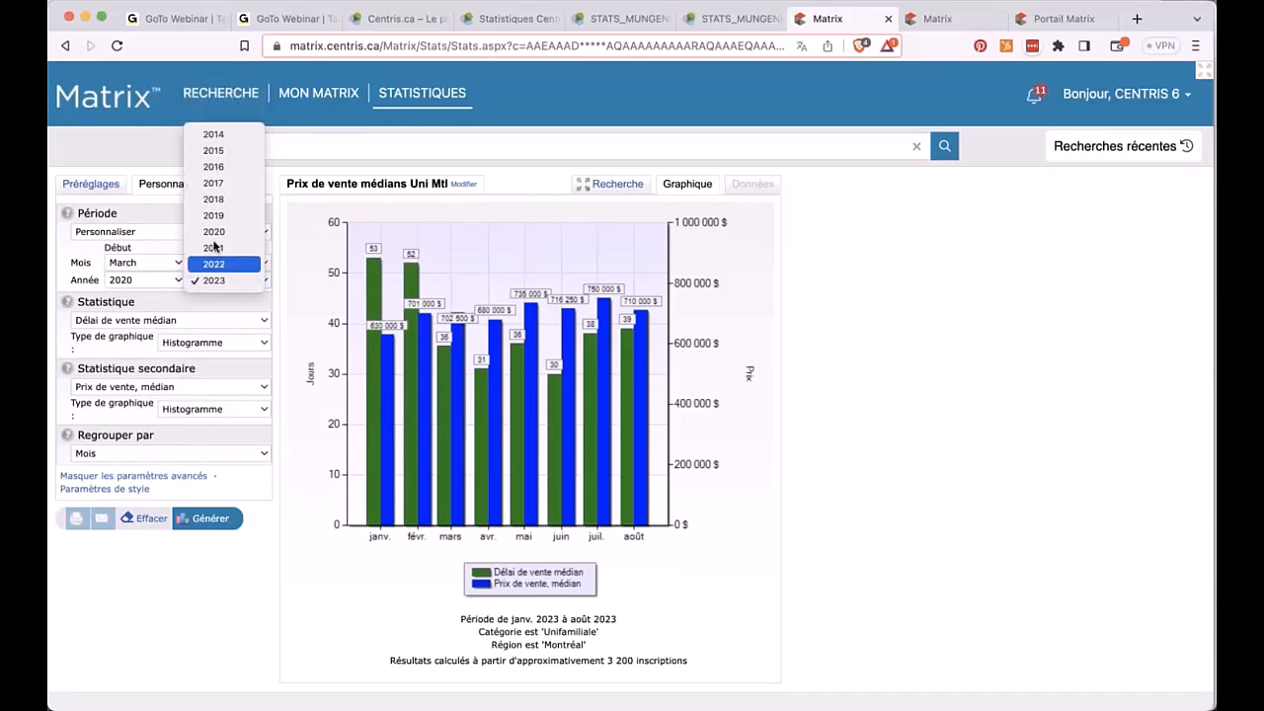
click(214, 231)
mouse_move(198, 519)
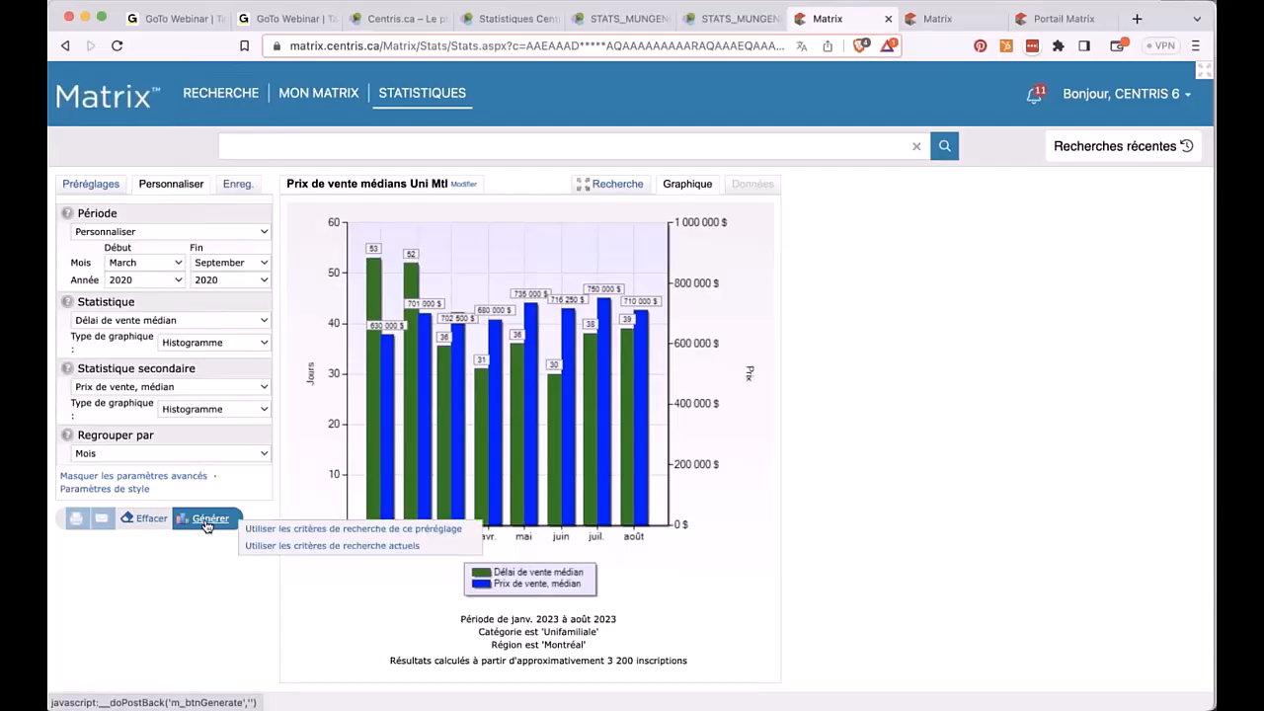
click(259, 528)
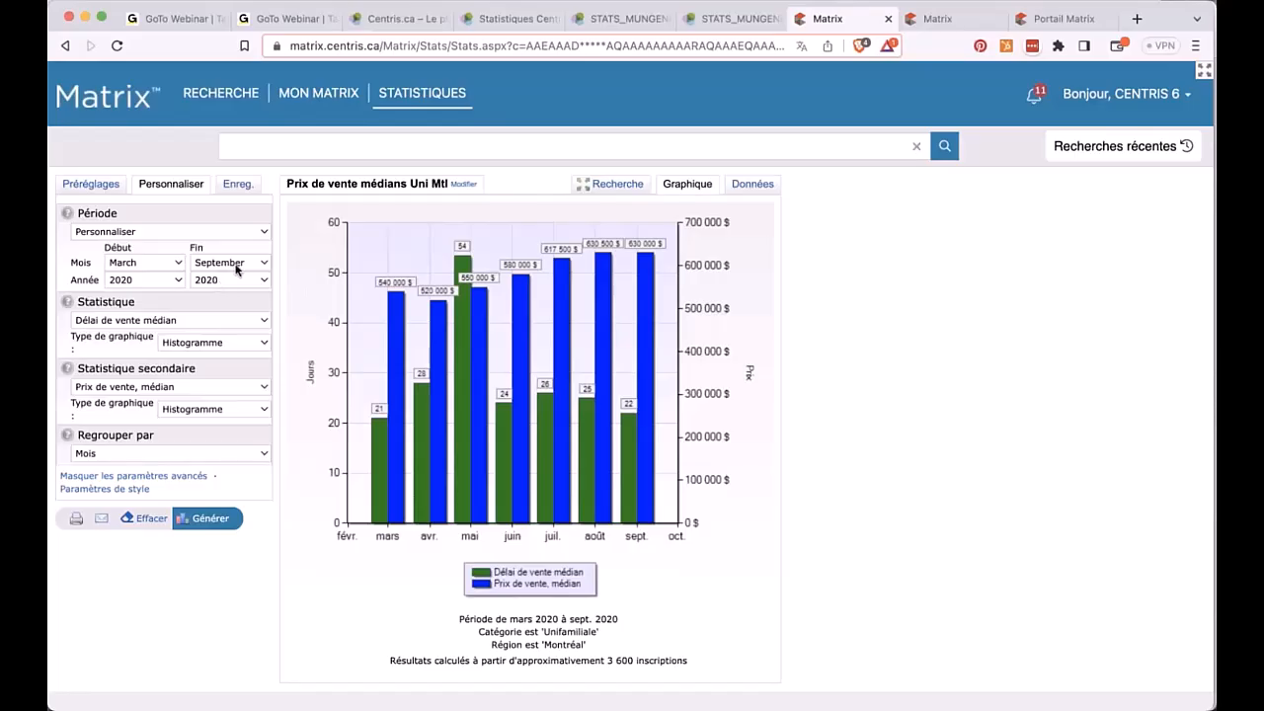
click(223, 233)
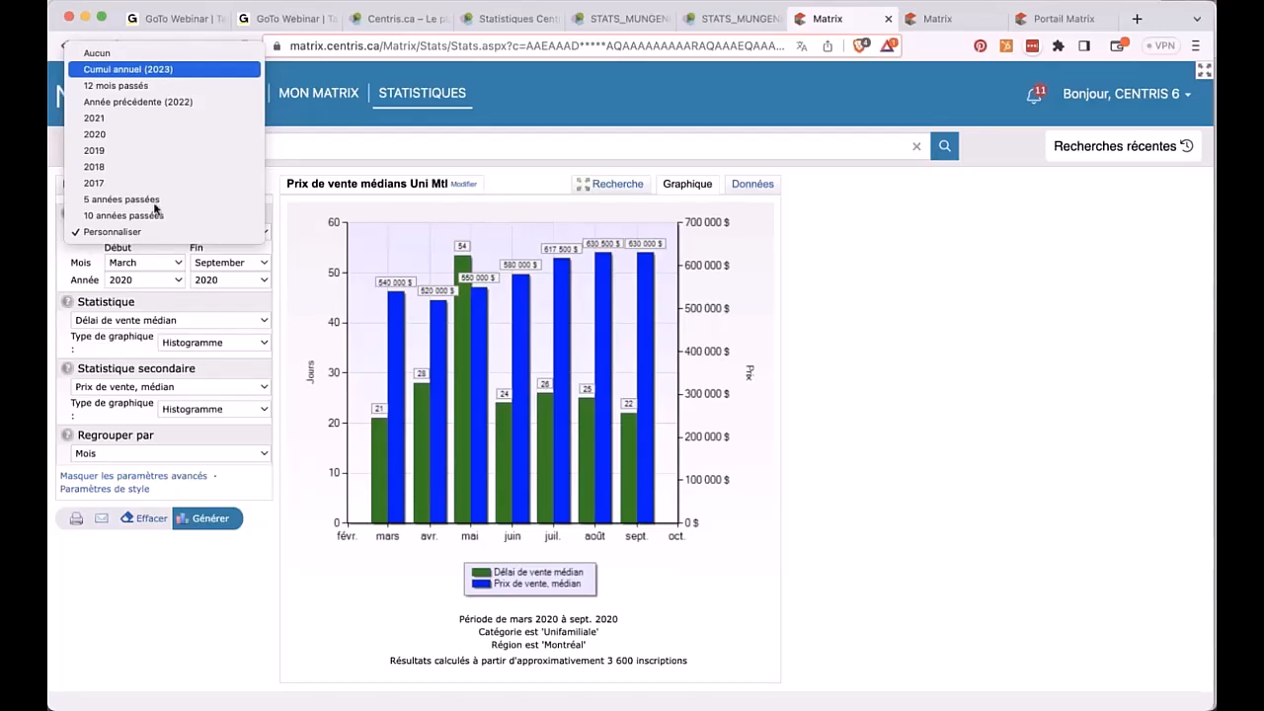
click(68, 270)
click(138, 263)
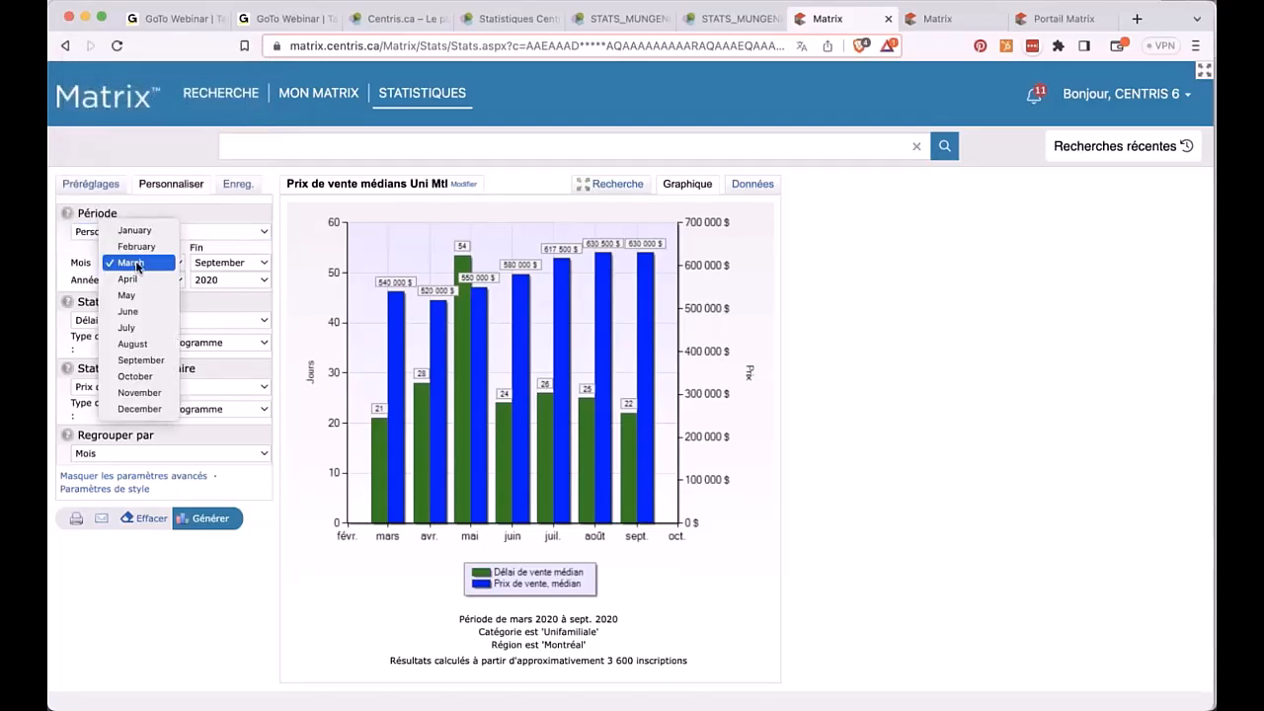
click(138, 263)
click(129, 281)
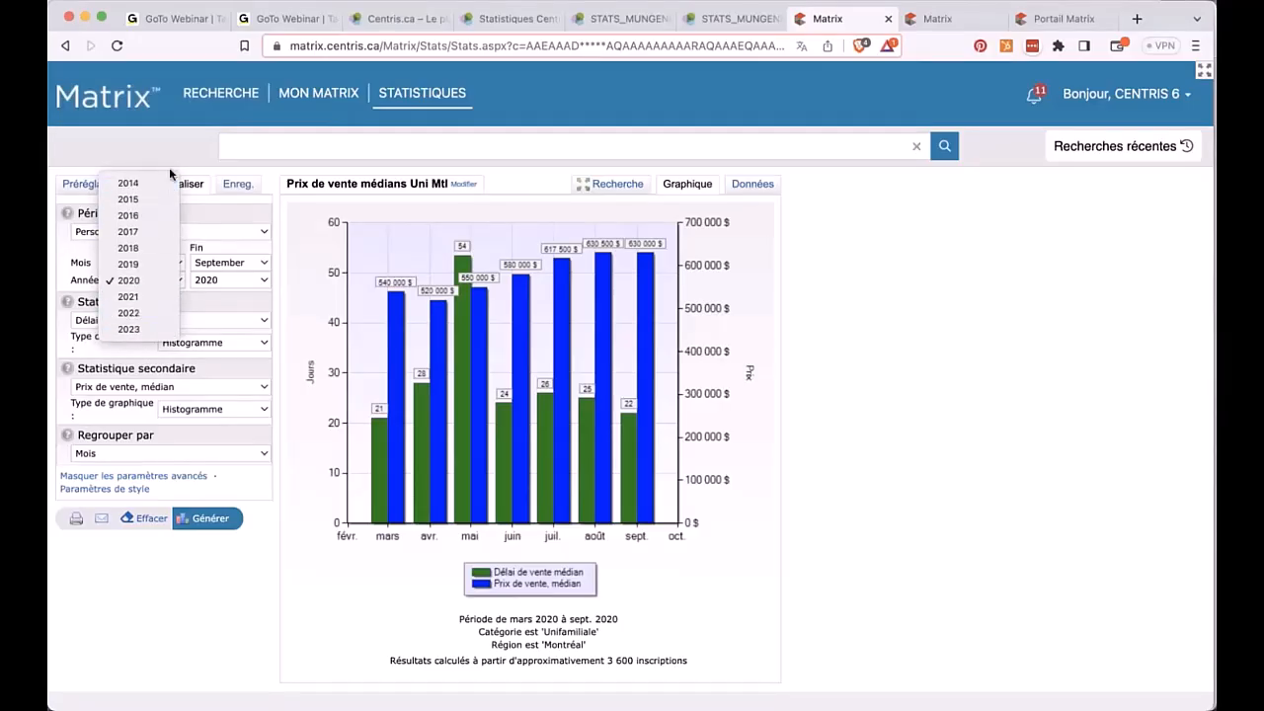
click(250, 284)
click(249, 281)
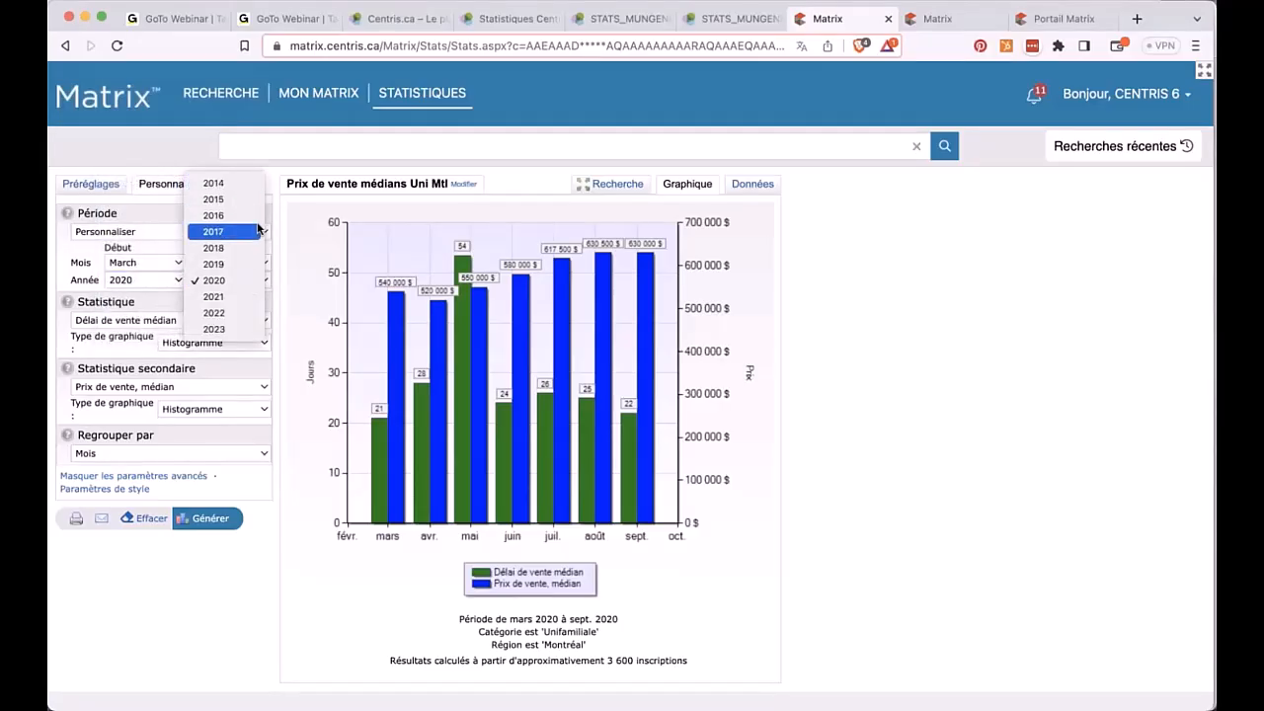
click(88, 280)
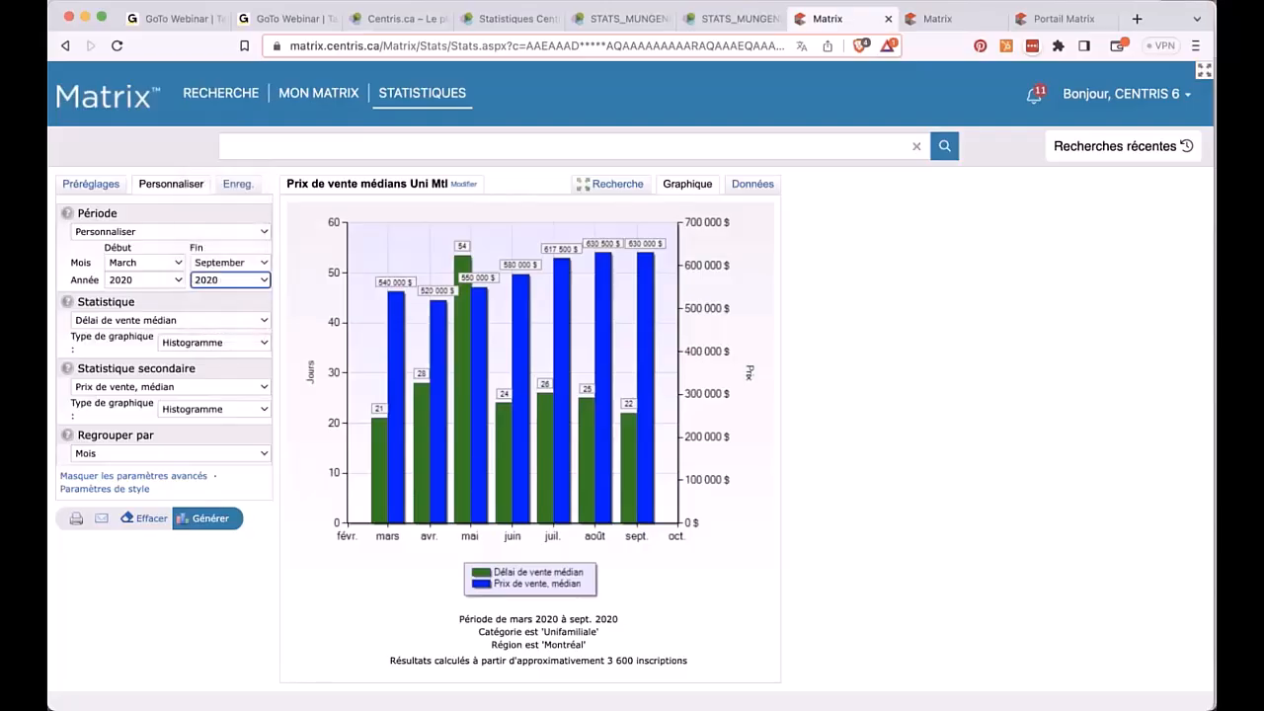
Set the period to 10 années passées and generate the chart with the preset's search criteria.
click(179, 233)
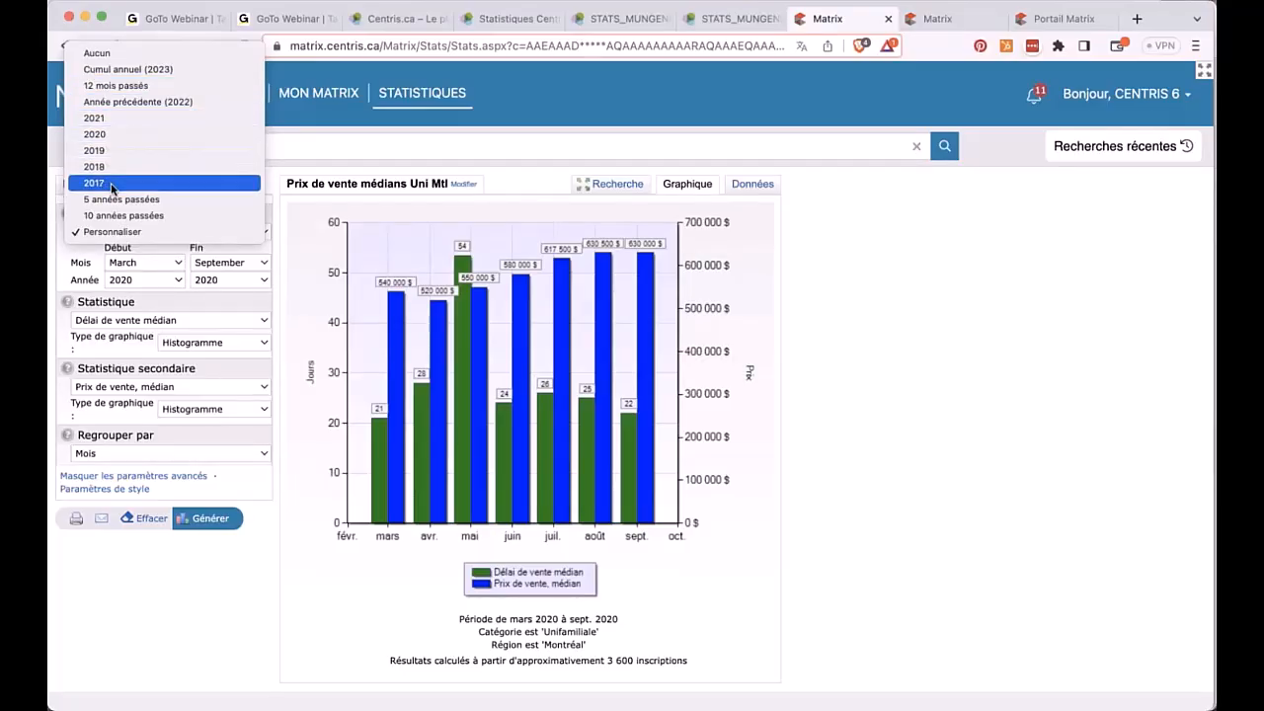
click(139, 202)
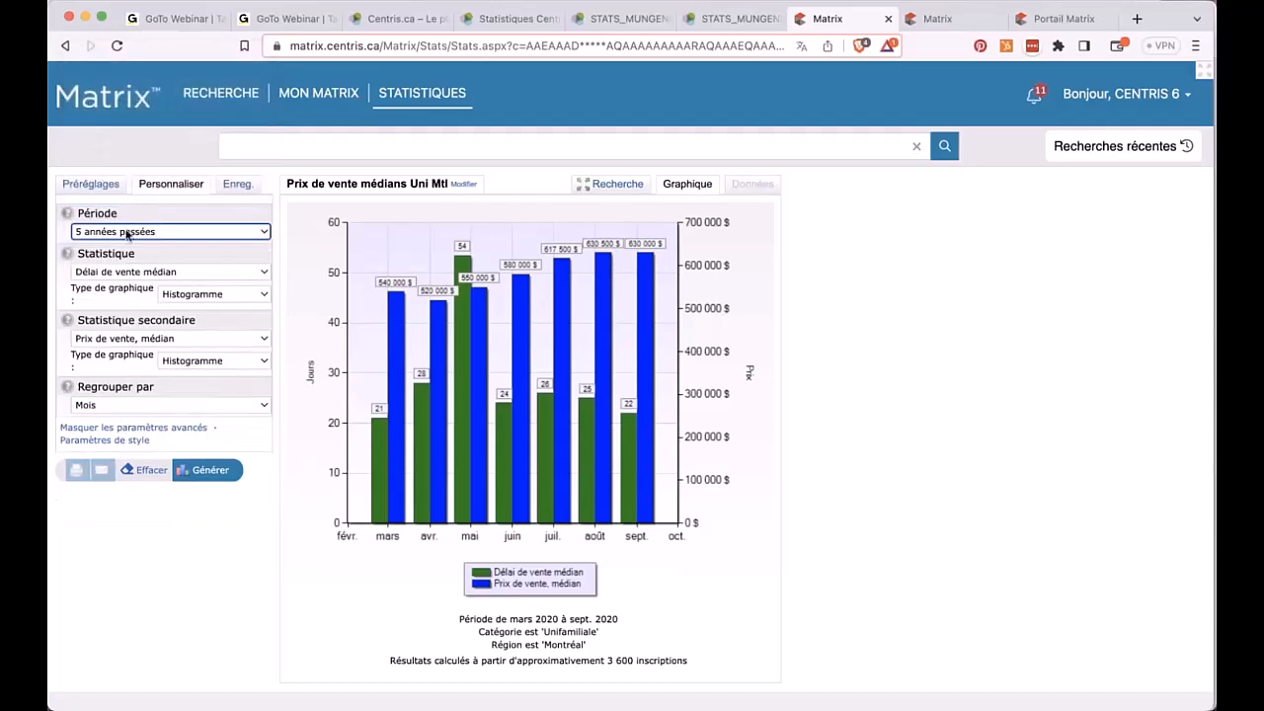
click(124, 233)
click(124, 251)
mouse_move(205, 469)
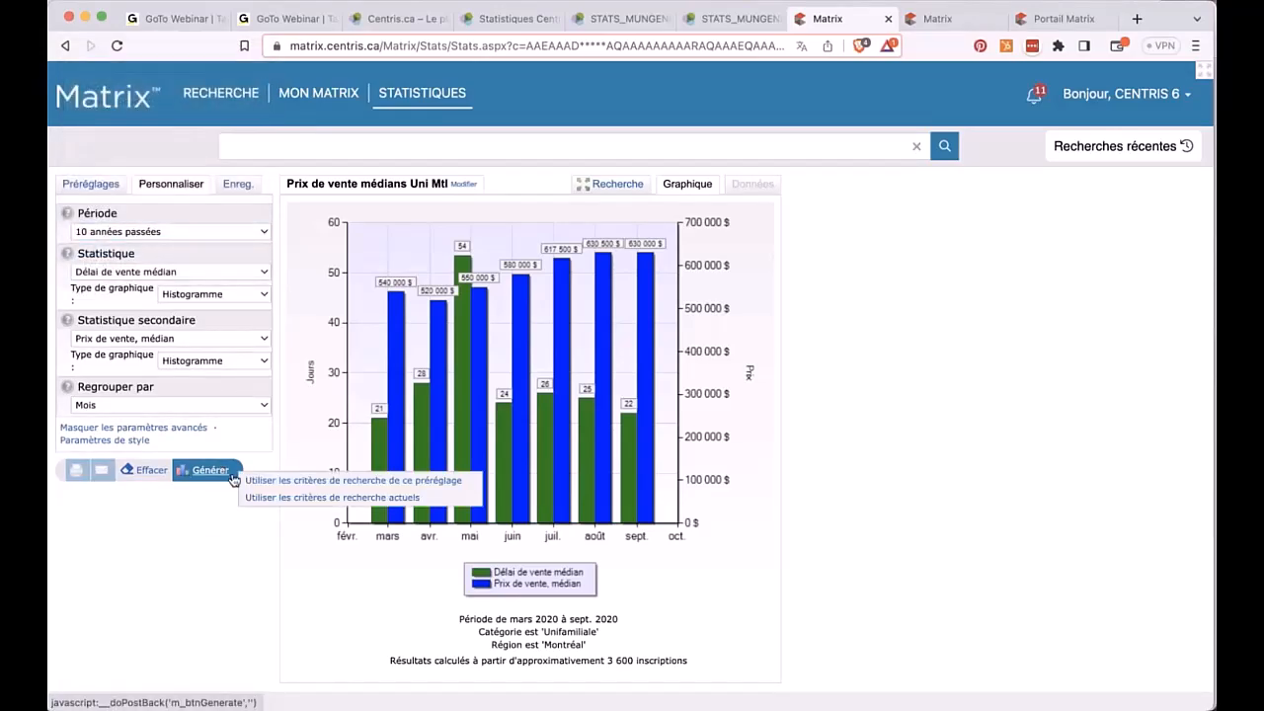
click(255, 480)
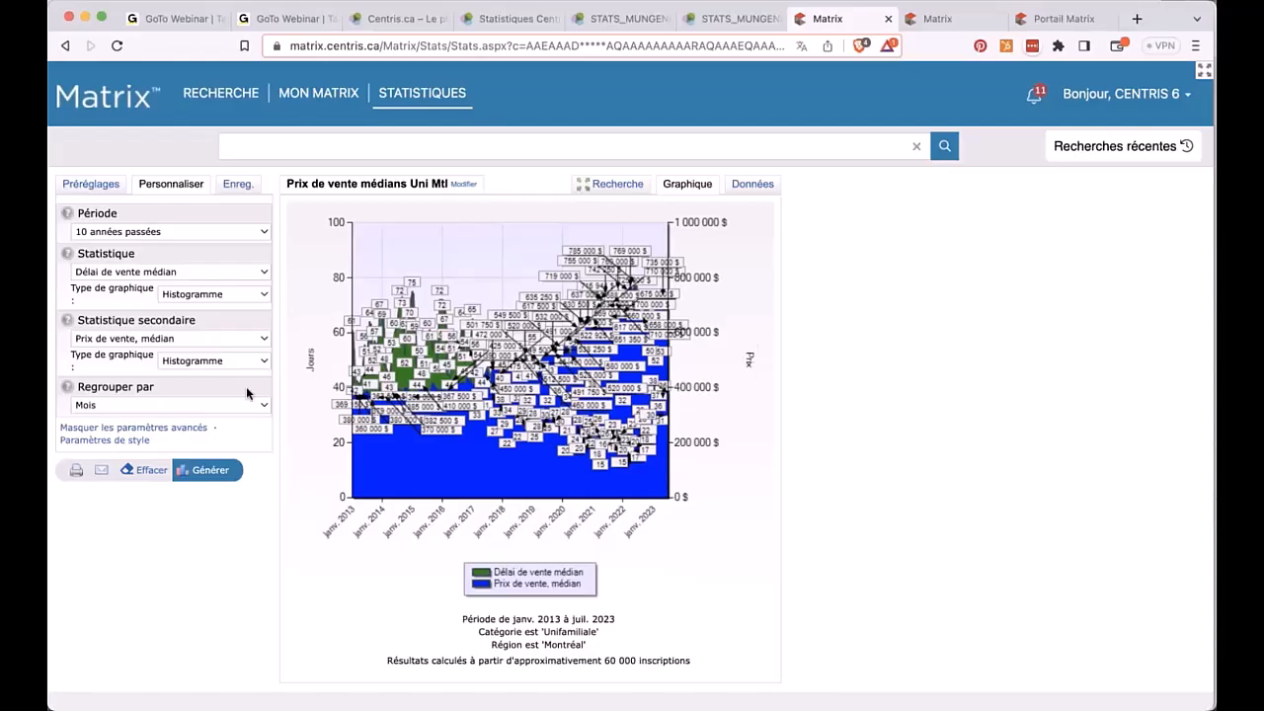
Group the statistics by Année primaire and regenerate the chart with the preset's search criteria.
click(133, 405)
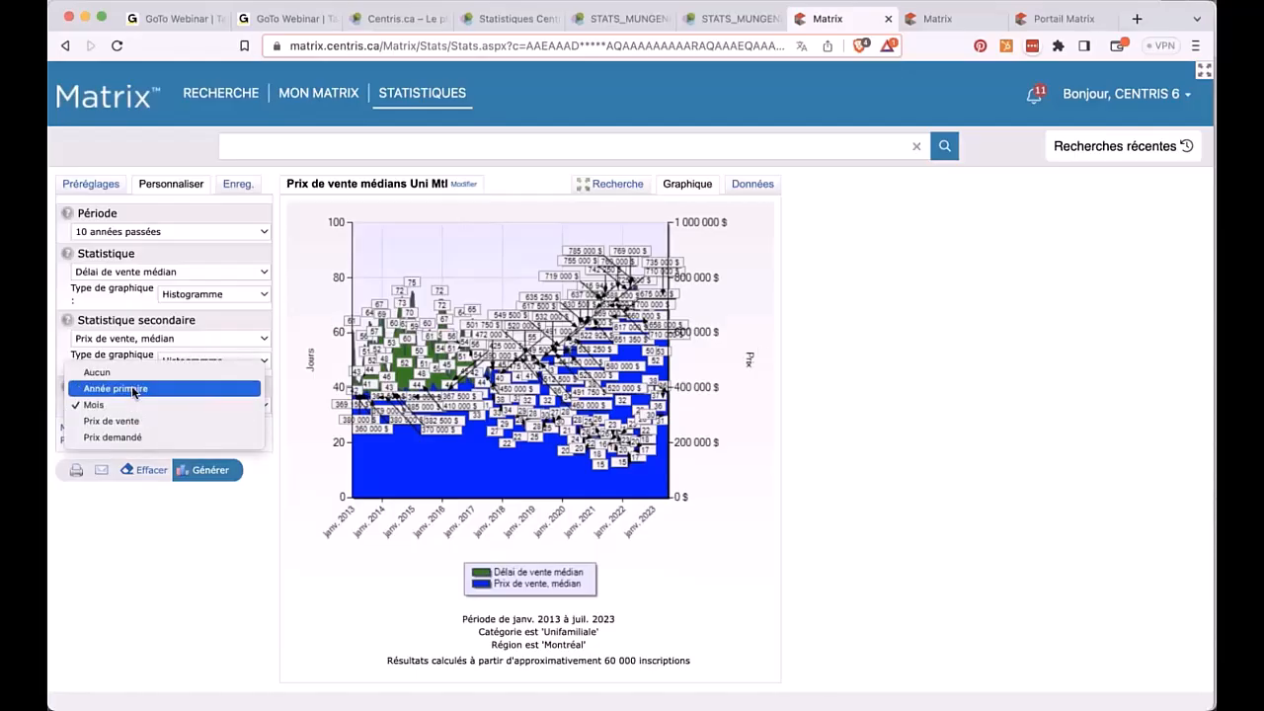
click(134, 390)
mouse_move(204, 472)
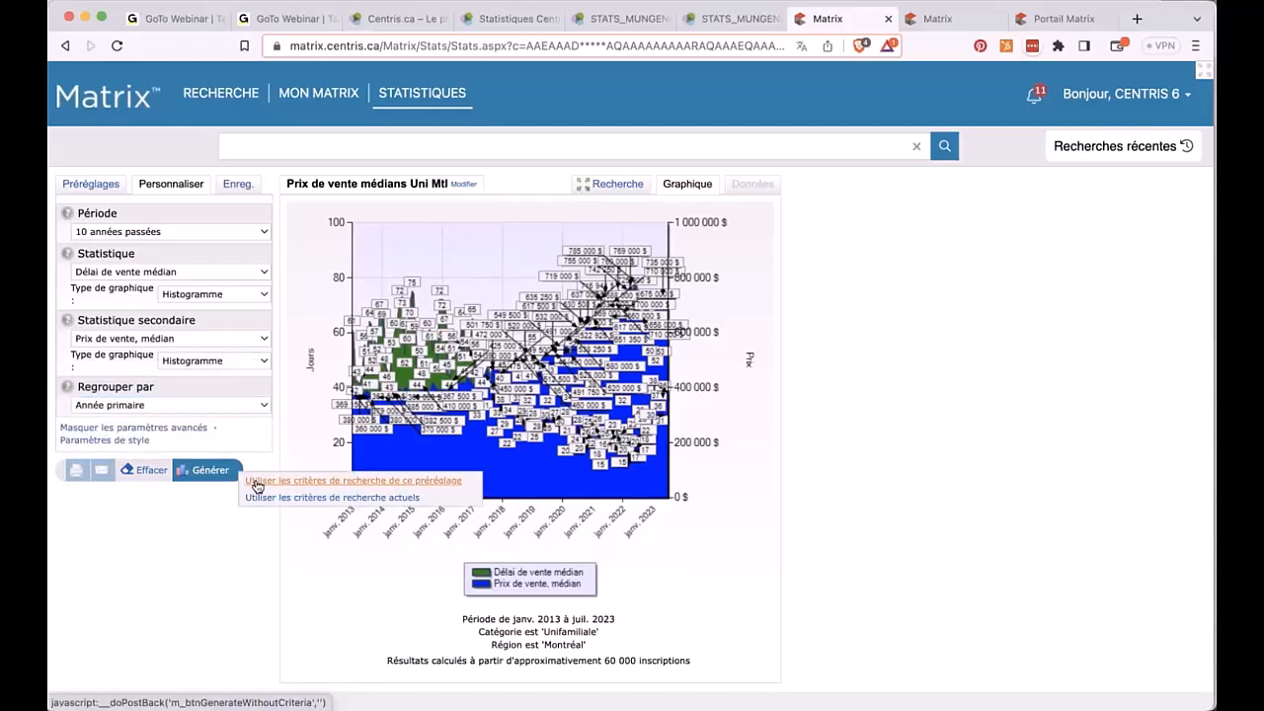
click(257, 482)
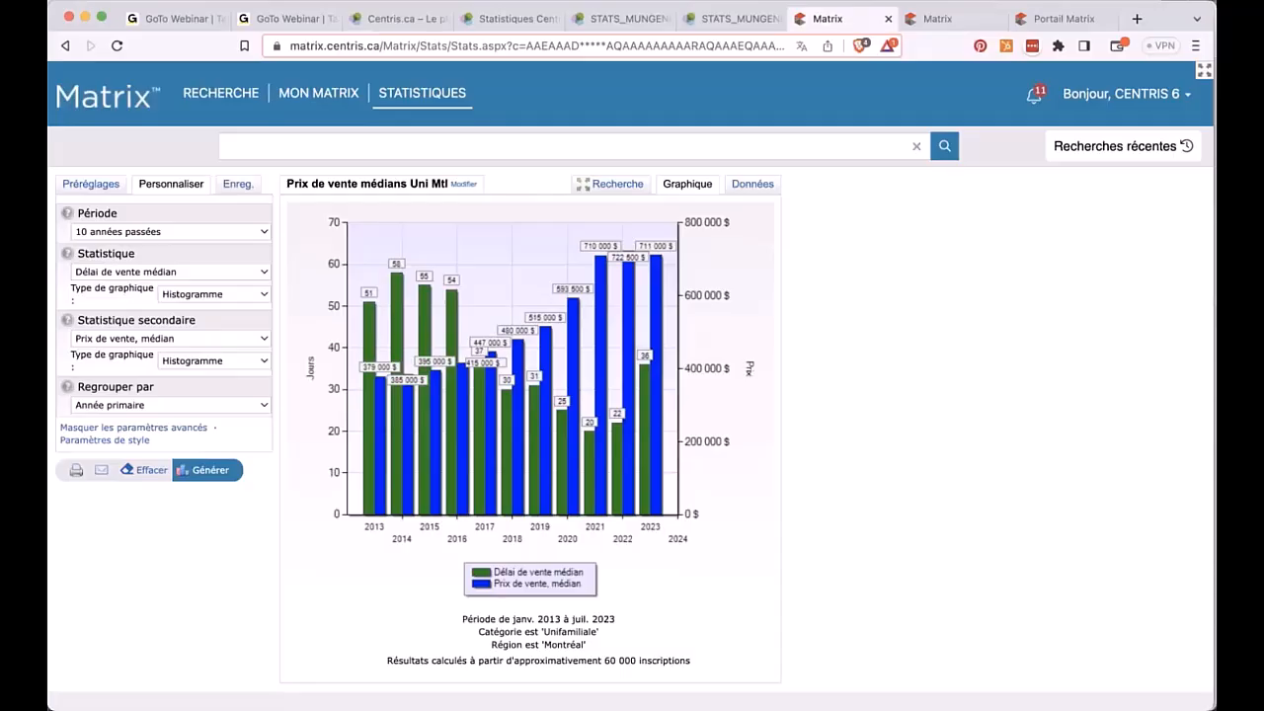
Set the secondary statistic to Prix de vente vs prix demandé (ratio) and the period to Cumul annuel (2023).
click(182, 340)
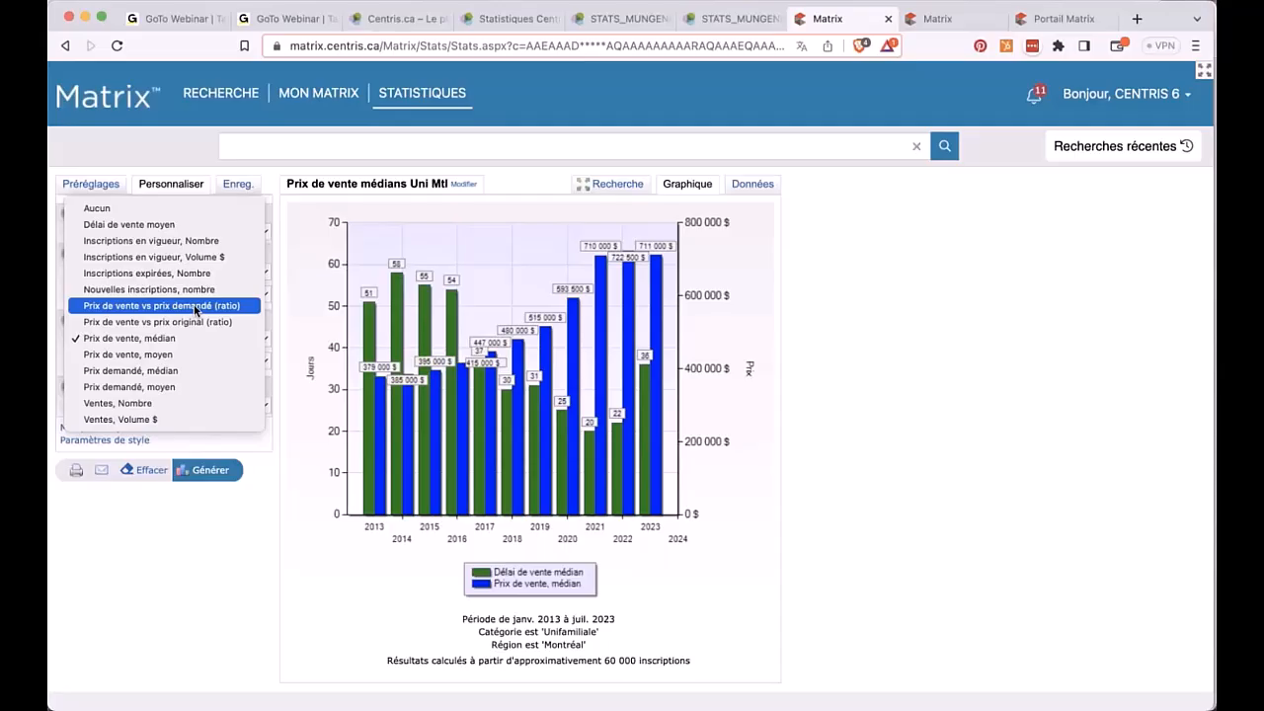
click(194, 307)
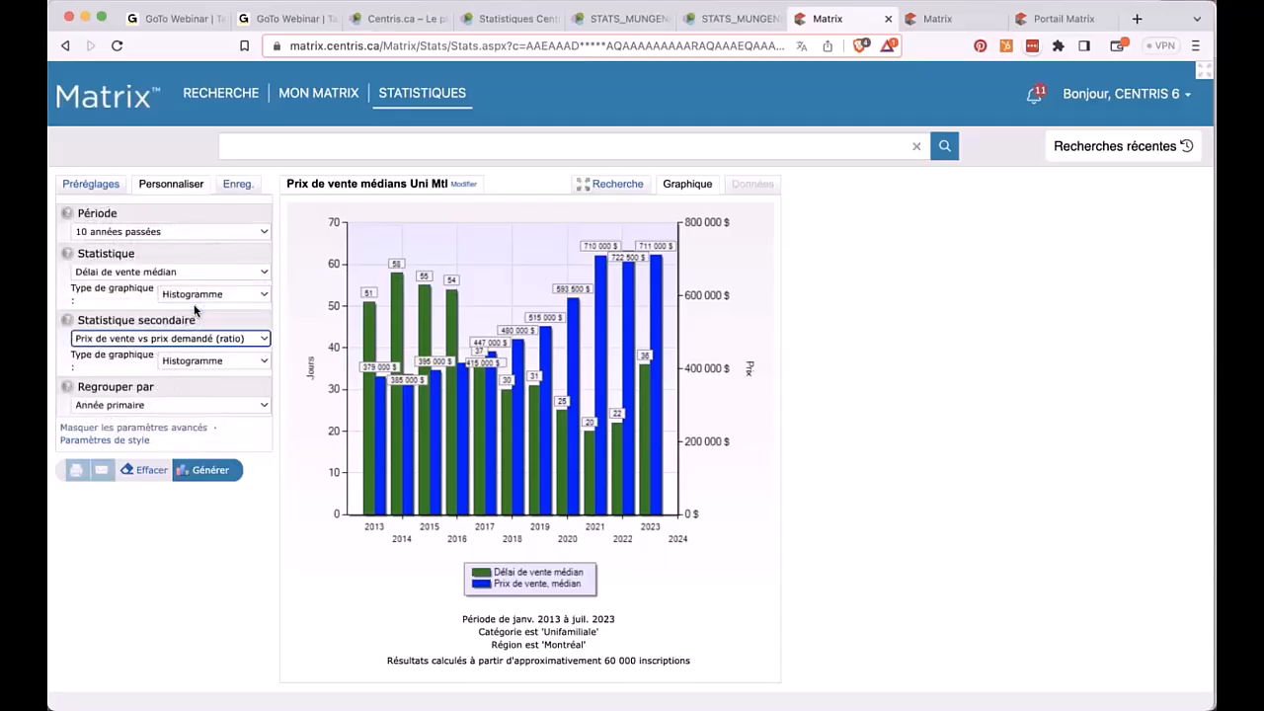
click(141, 231)
click(130, 89)
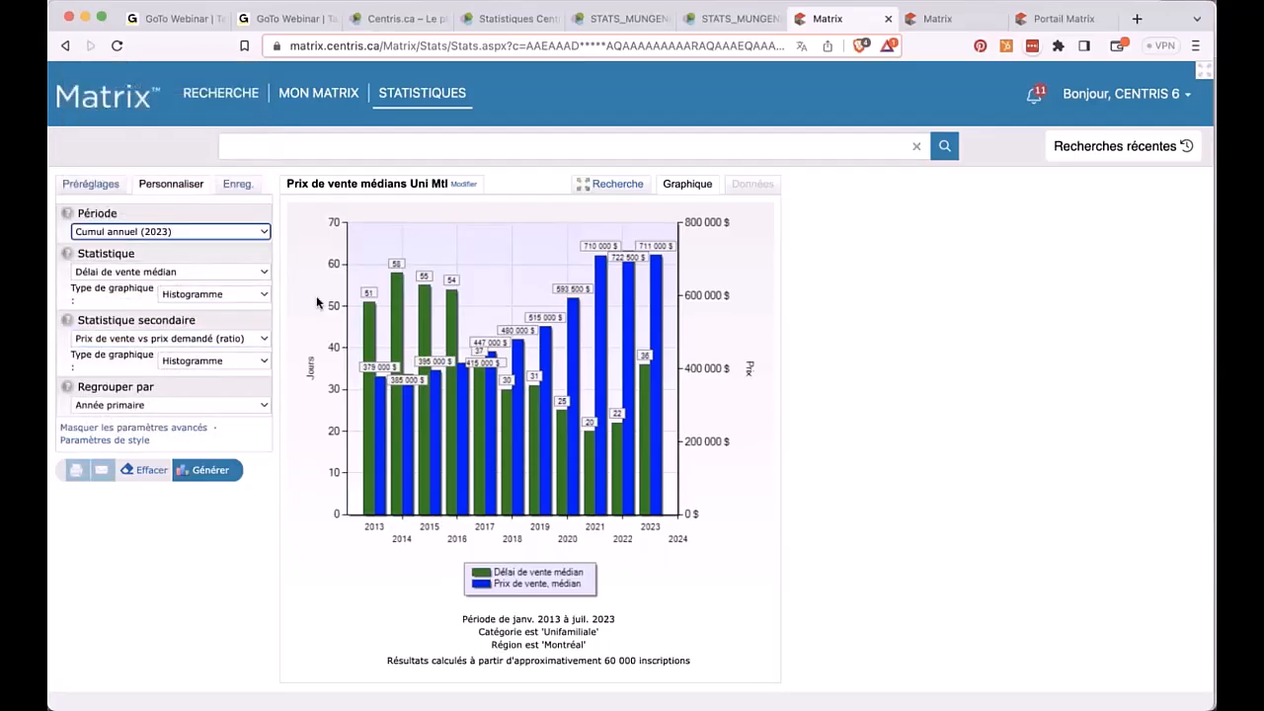
Open the statistic's search criteria and restrict the municipality to Montréal (Ahuntsic-Cartierville).
click(613, 187)
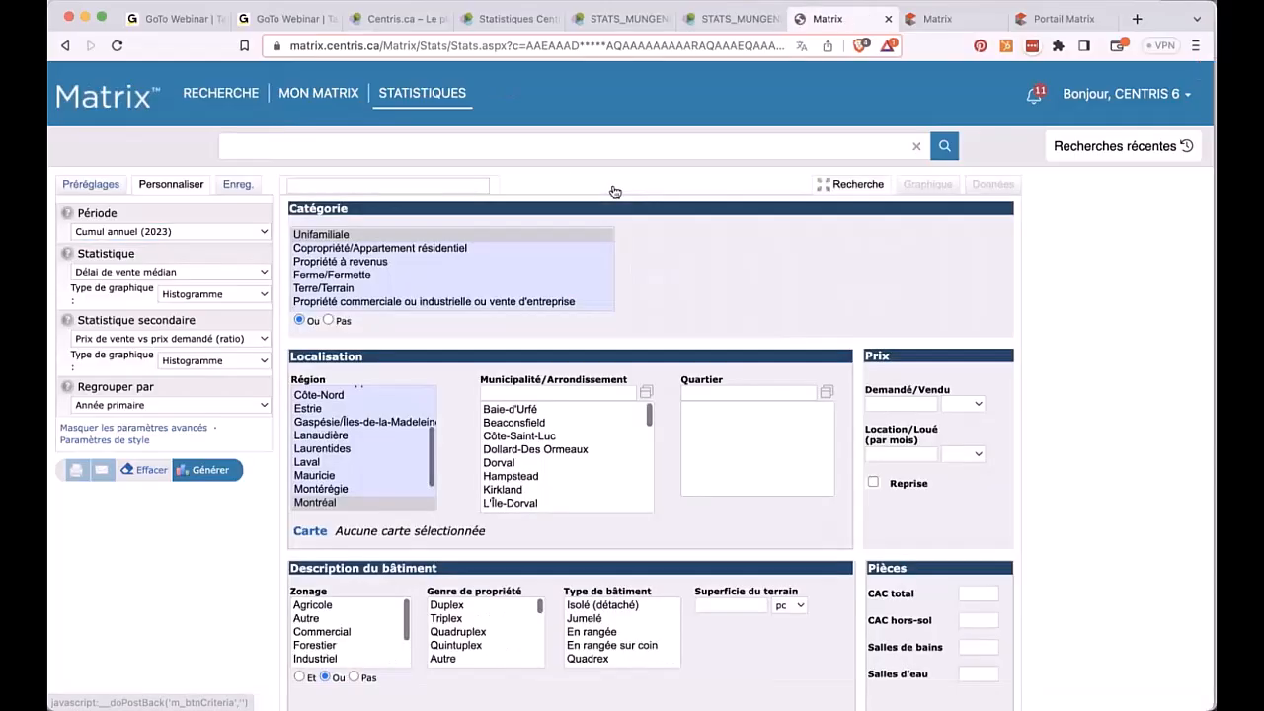
scroll(614, 491, down, 3)
scroll(614, 490, up, 2)
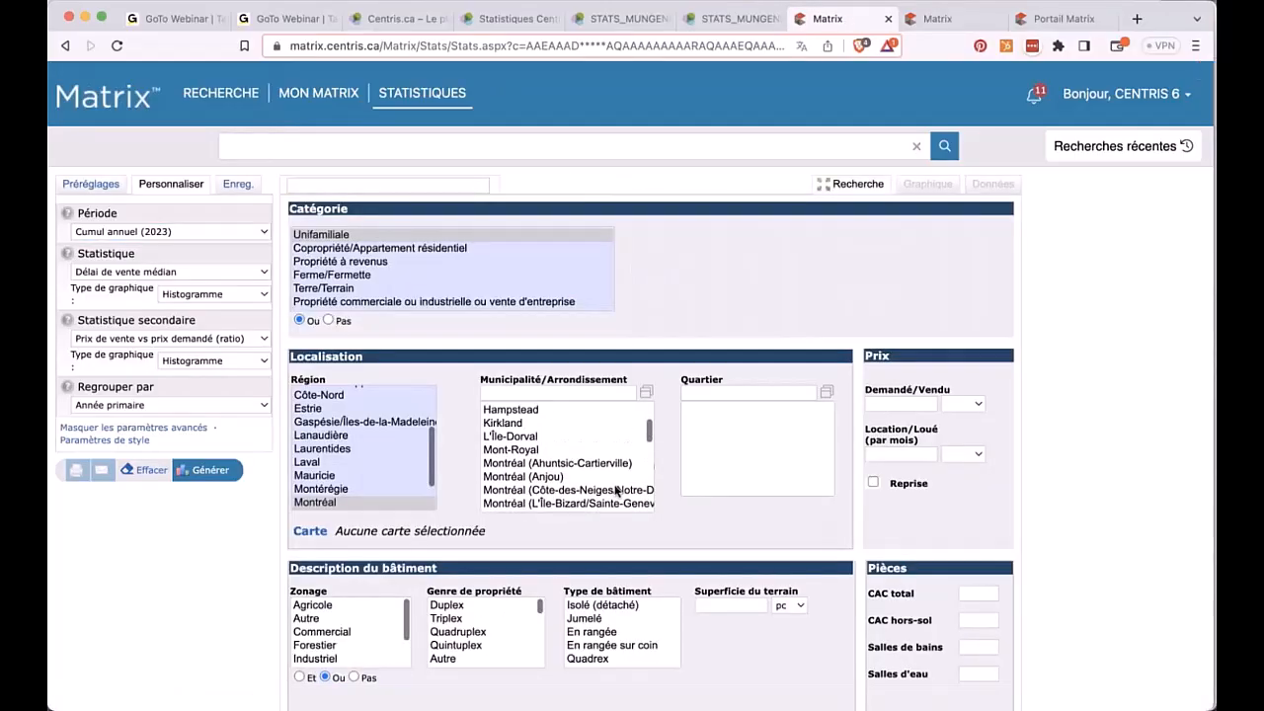
scroll(614, 491, down, 3)
click(585, 413)
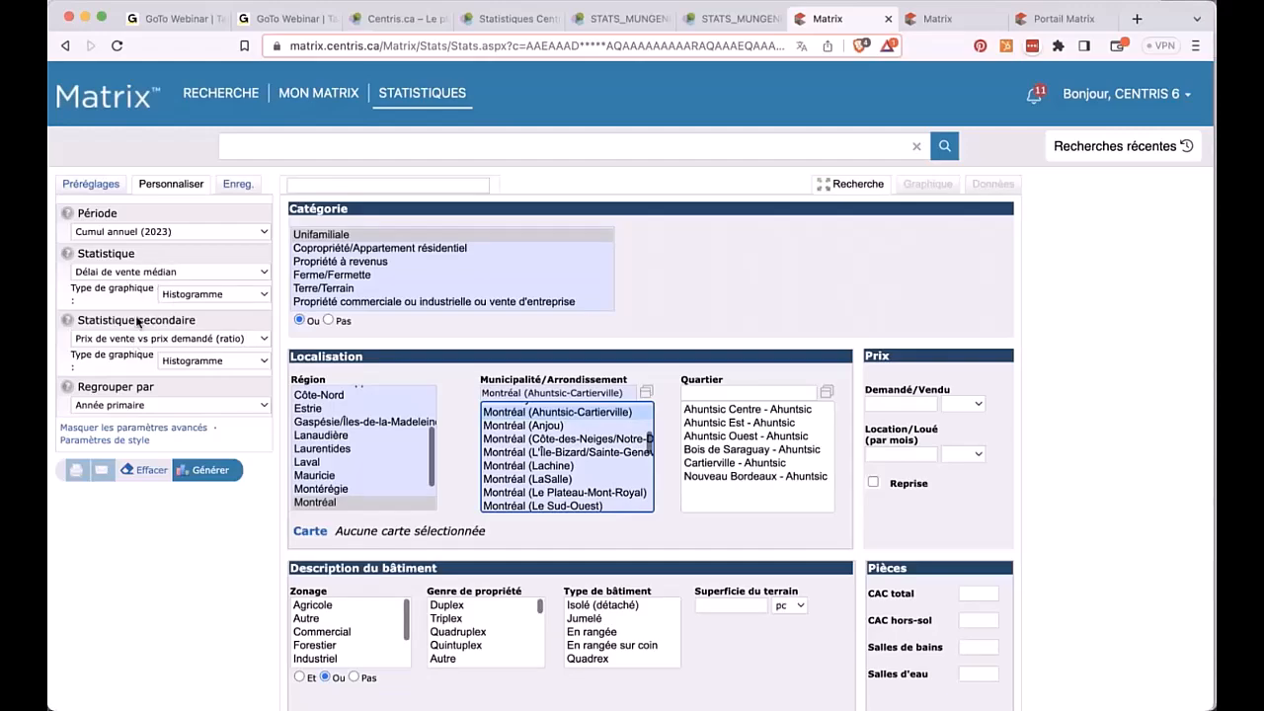
Set the main statistic to Prix de vente vs prix original (ratio) and generate the chart with the current search criteria.
click(180, 273)
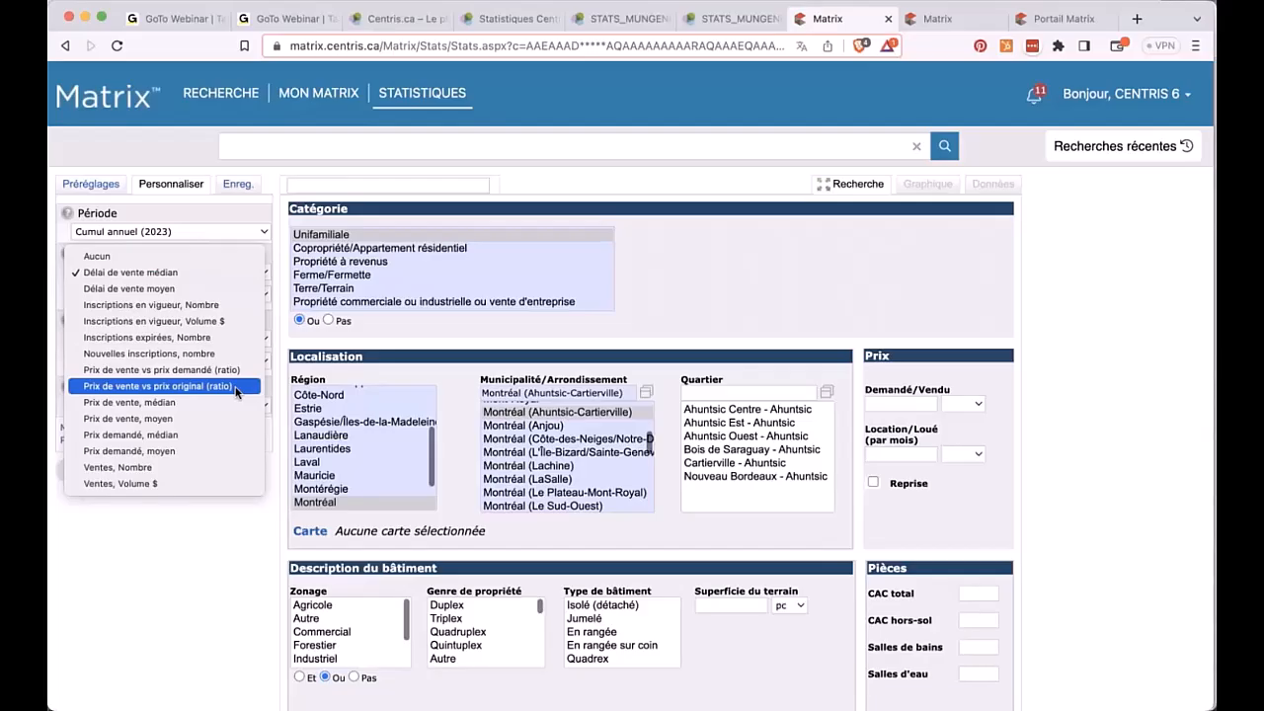
click(237, 386)
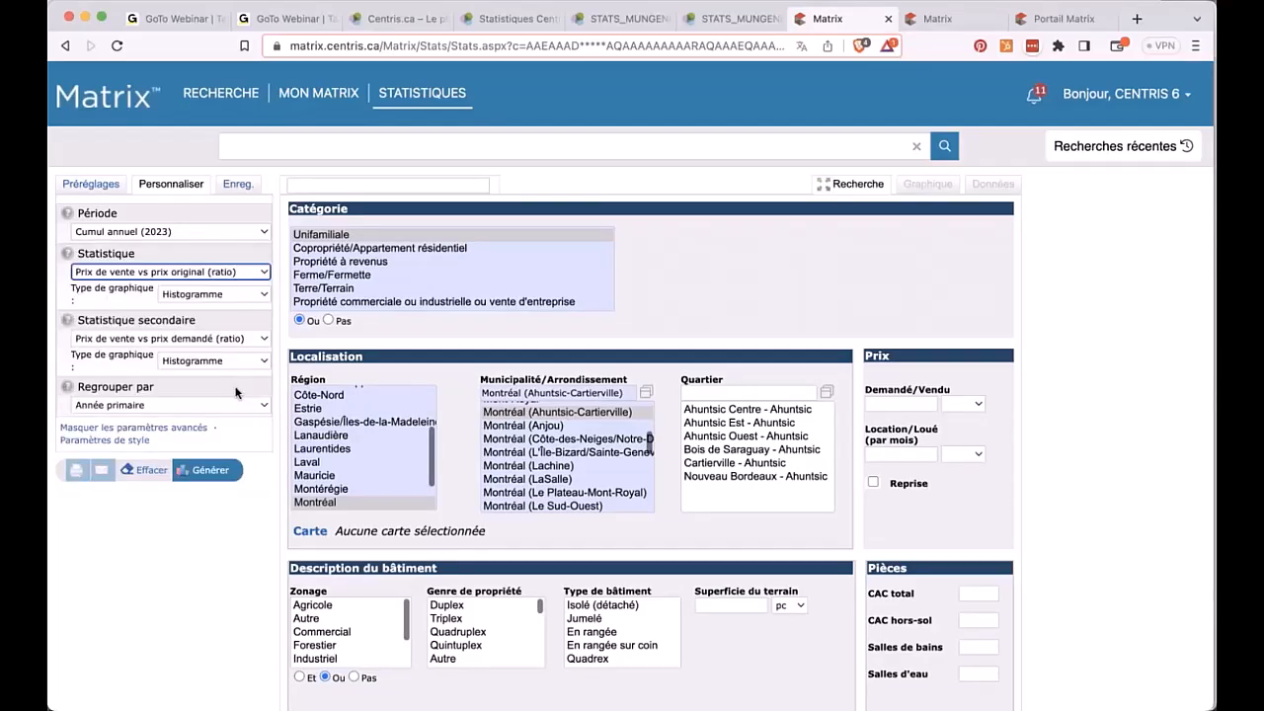
mouse_move(211, 475)
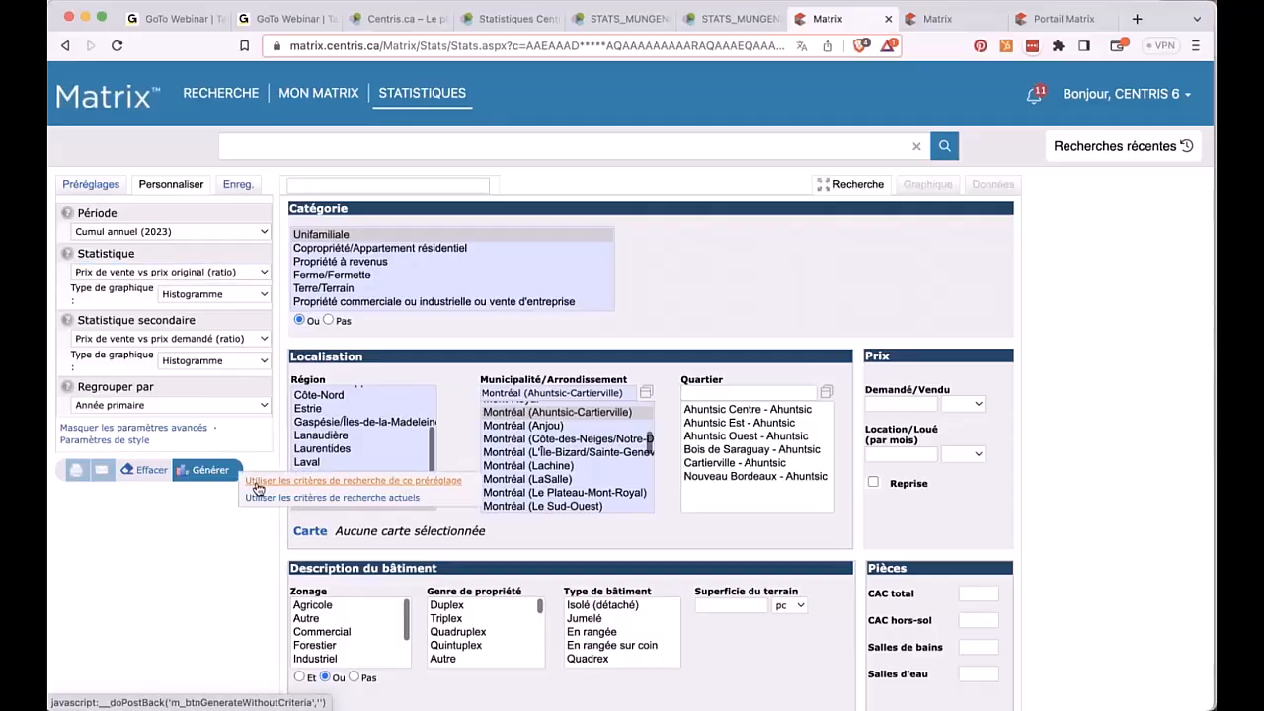
click(259, 497)
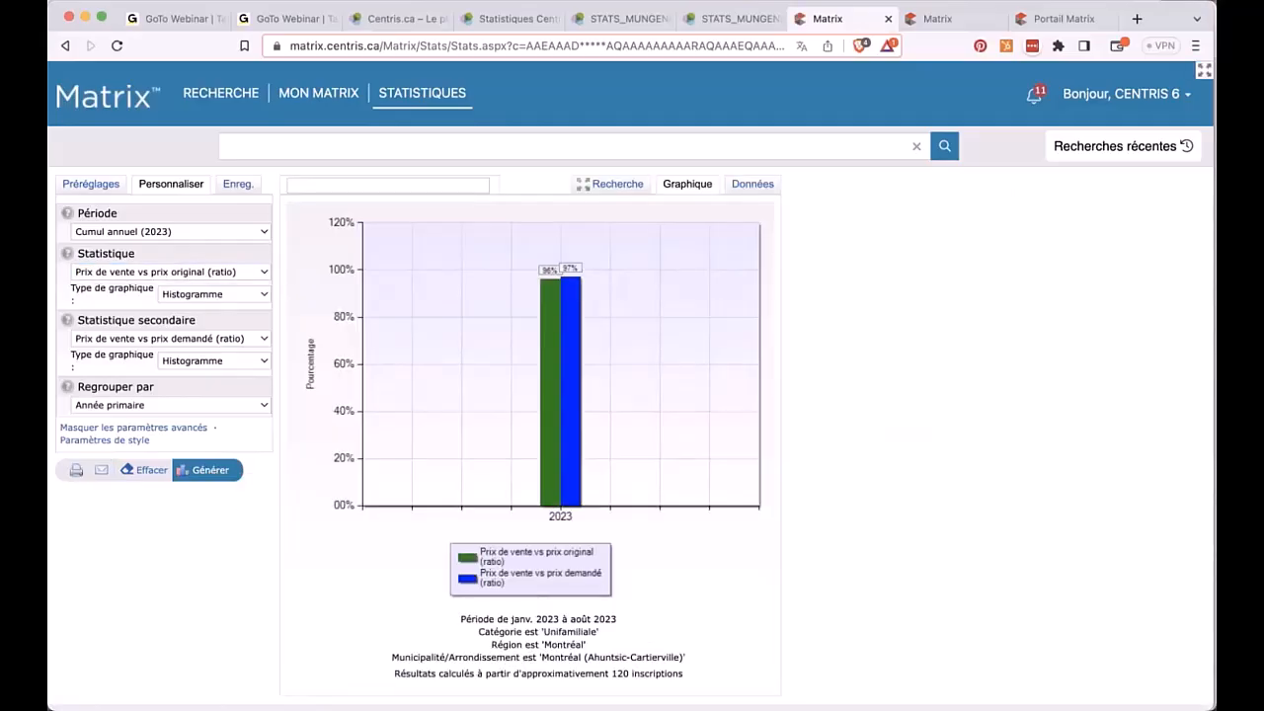
Group the price ratios by Mois and regenerate the chart with the current search criteria.
click(186, 405)
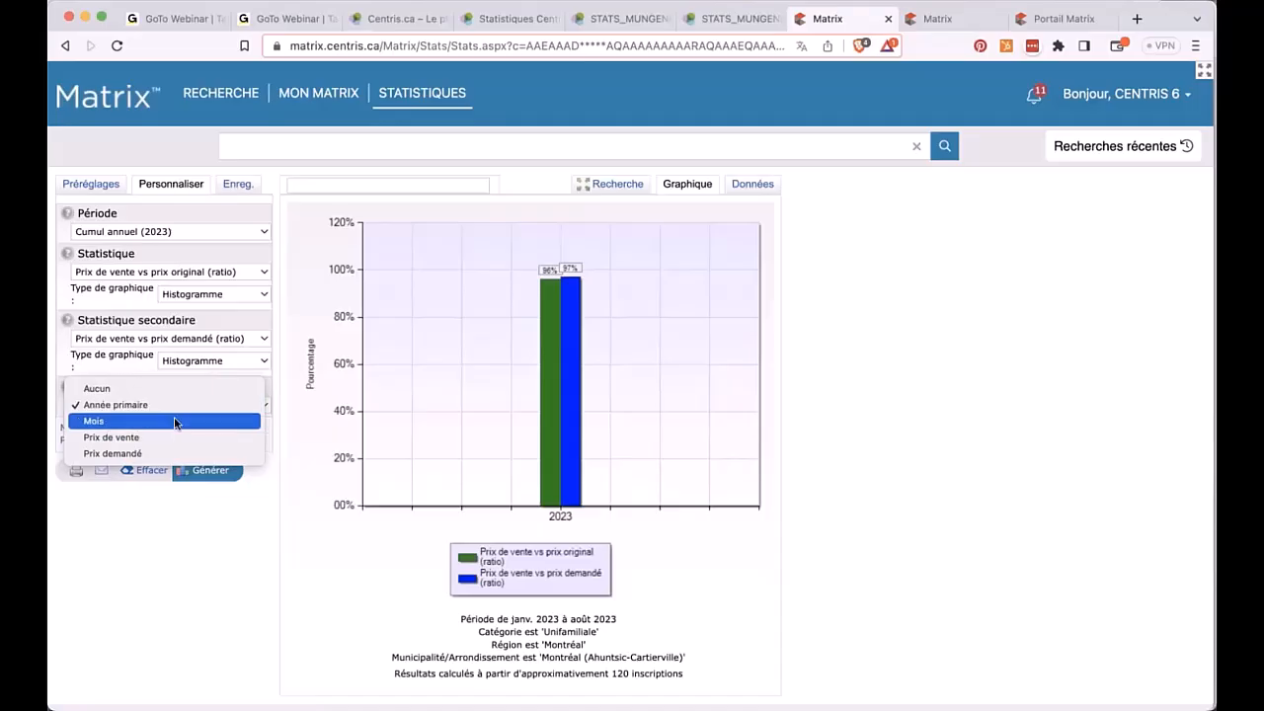
mouse_move(202, 471)
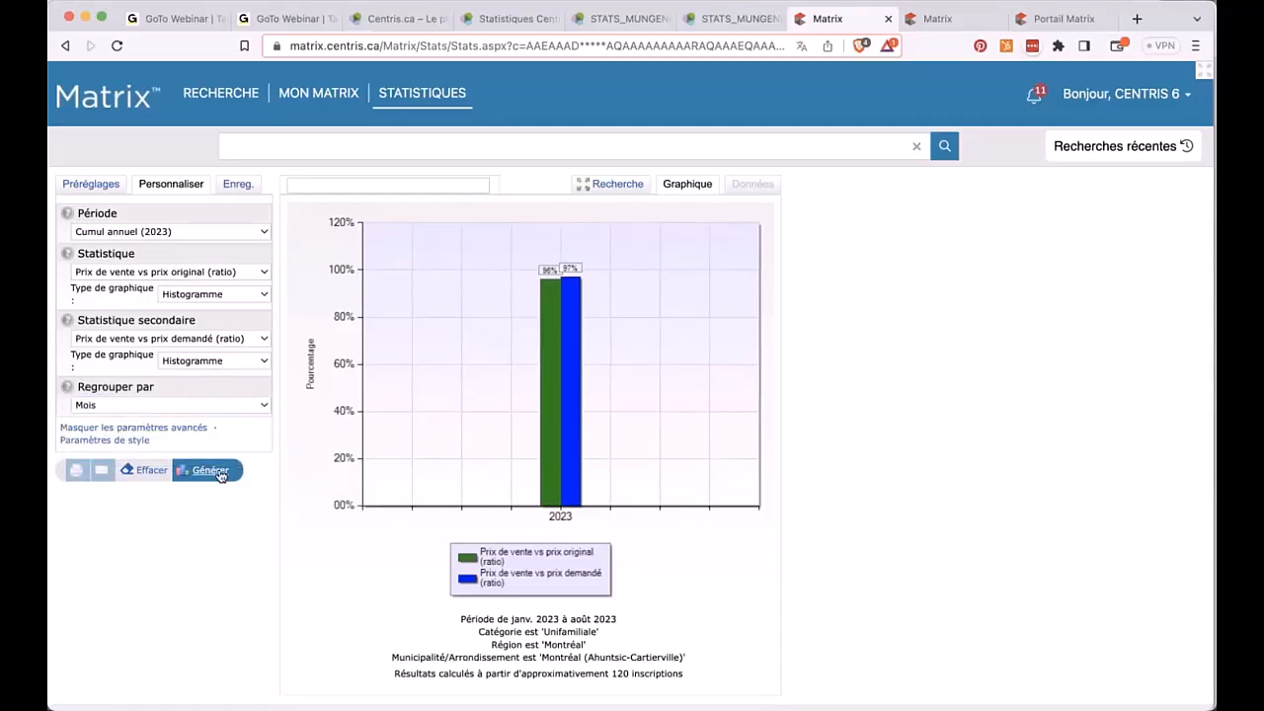
click(332, 497)
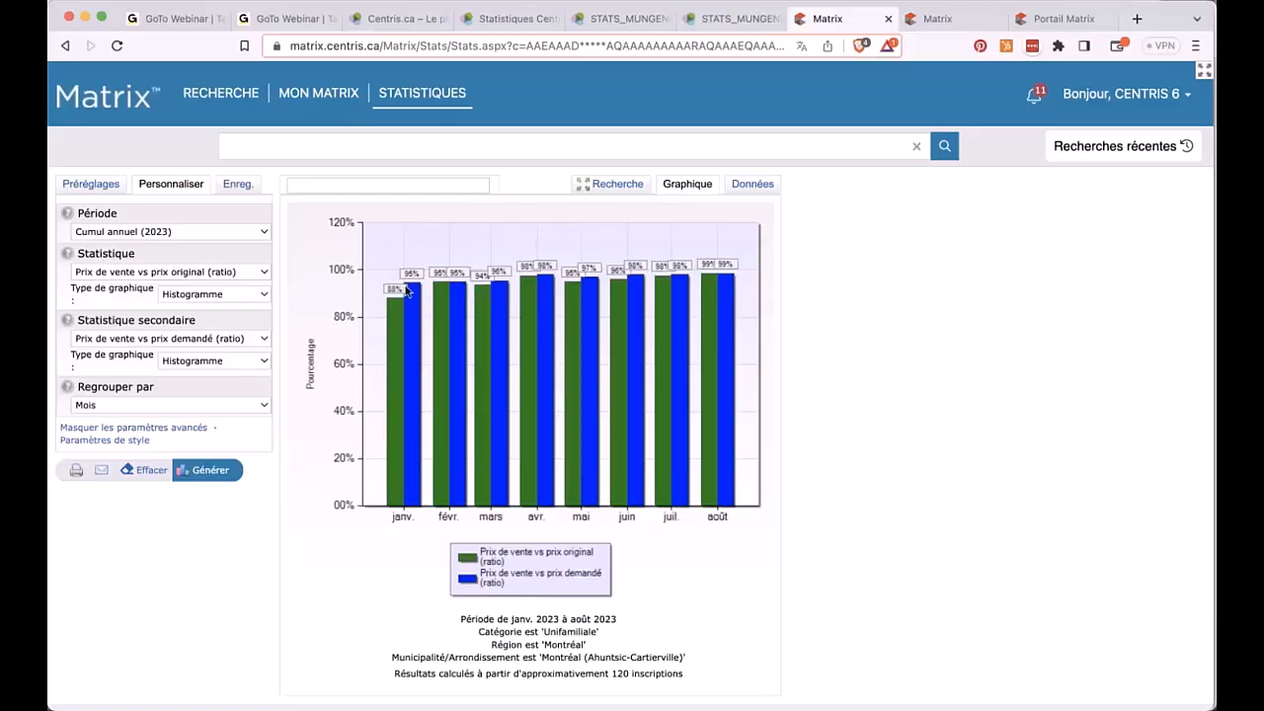
mouse_move(392, 323)
click(365, 148)
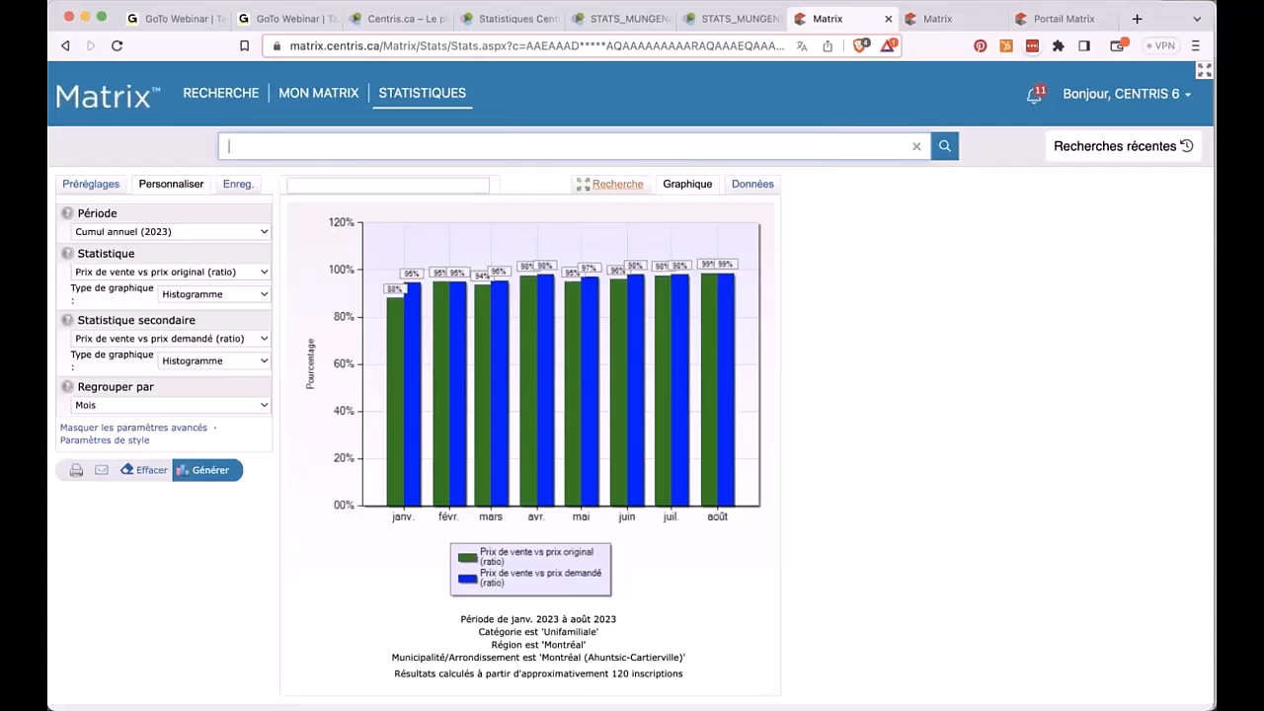
Open the search criteria and their map, and bring the Outremont and Mont-Royal area of Montréal into view.
click(616, 183)
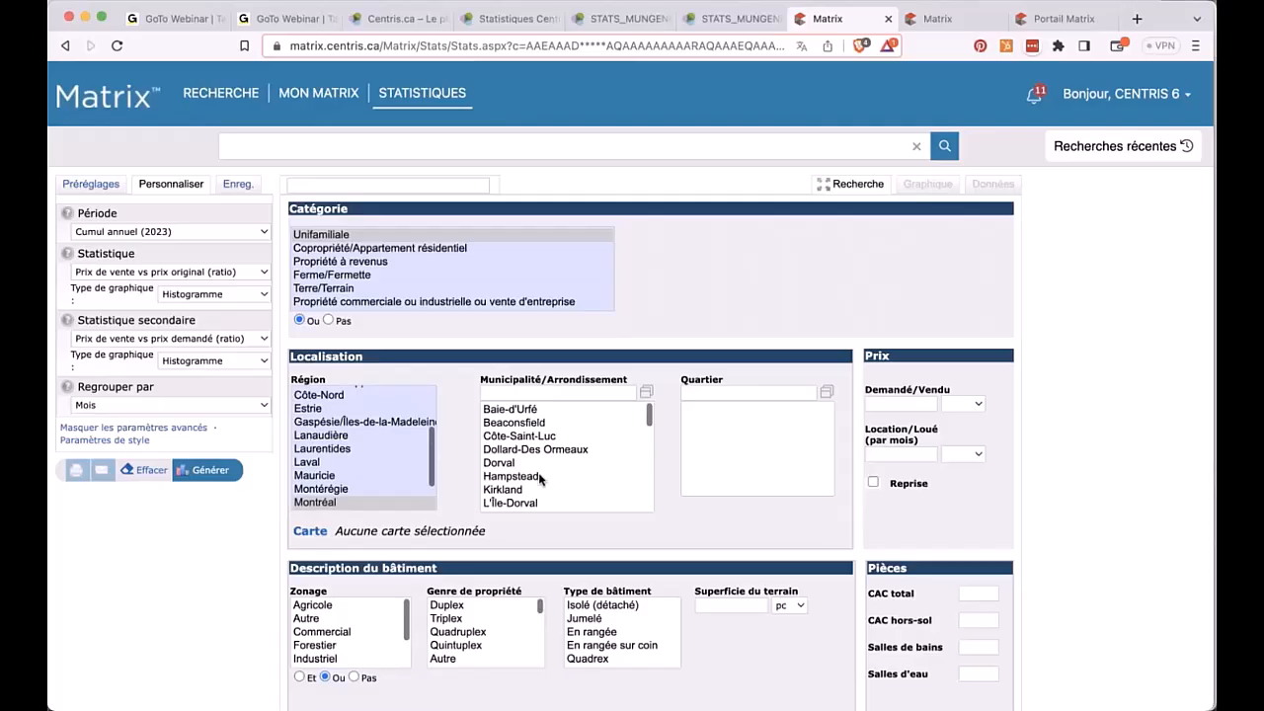
scroll(544, 480, down, 3)
scroll(539, 406, down, 1)
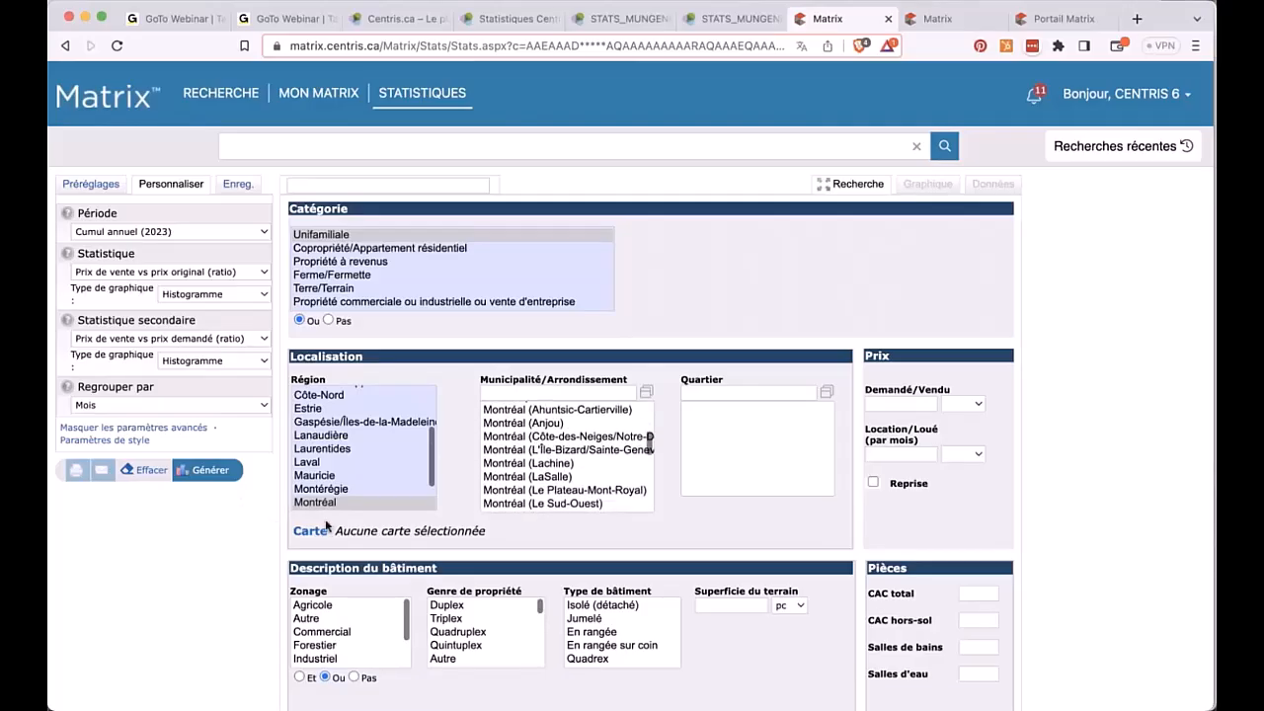
scroll(652, 392, down, 1)
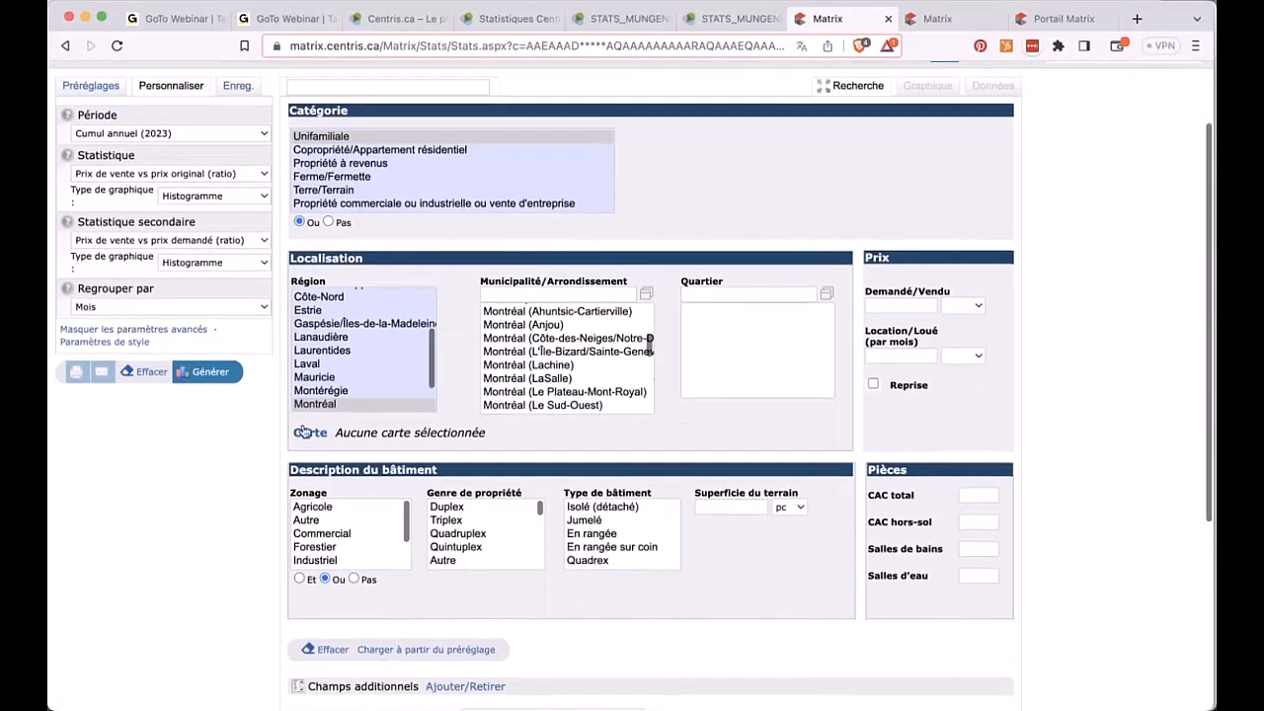
click(309, 433)
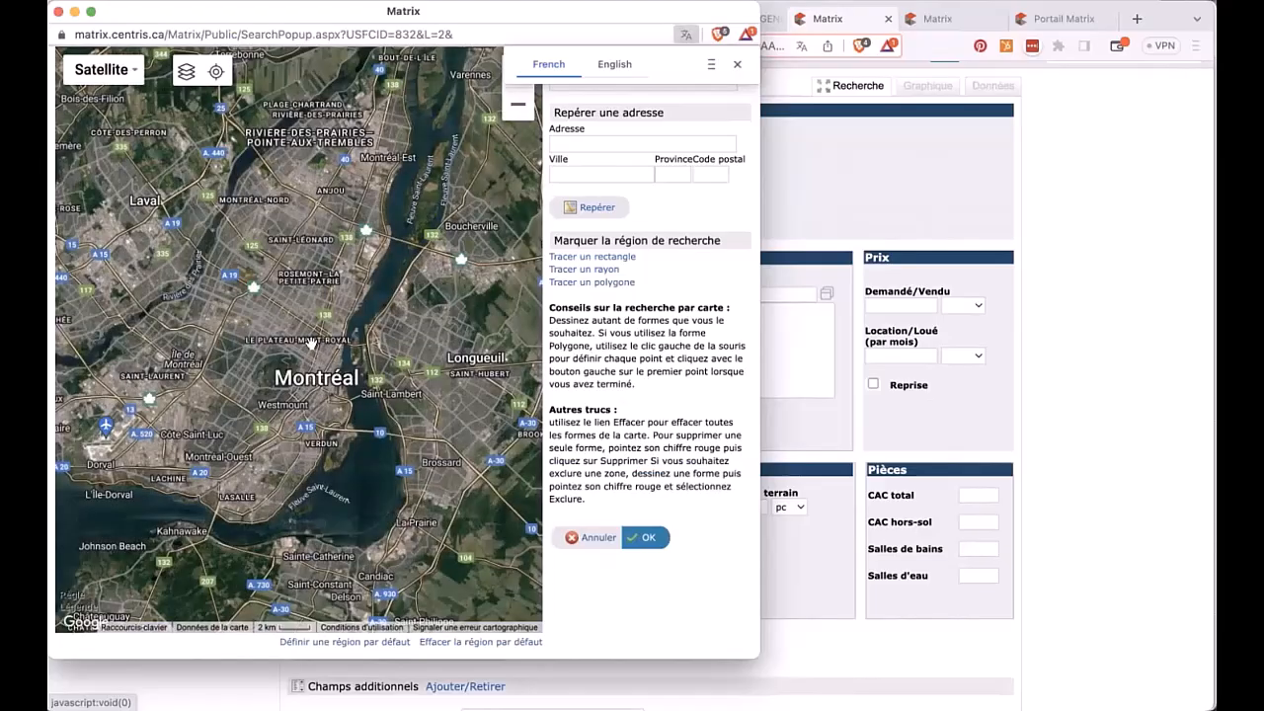
double_click(311, 343)
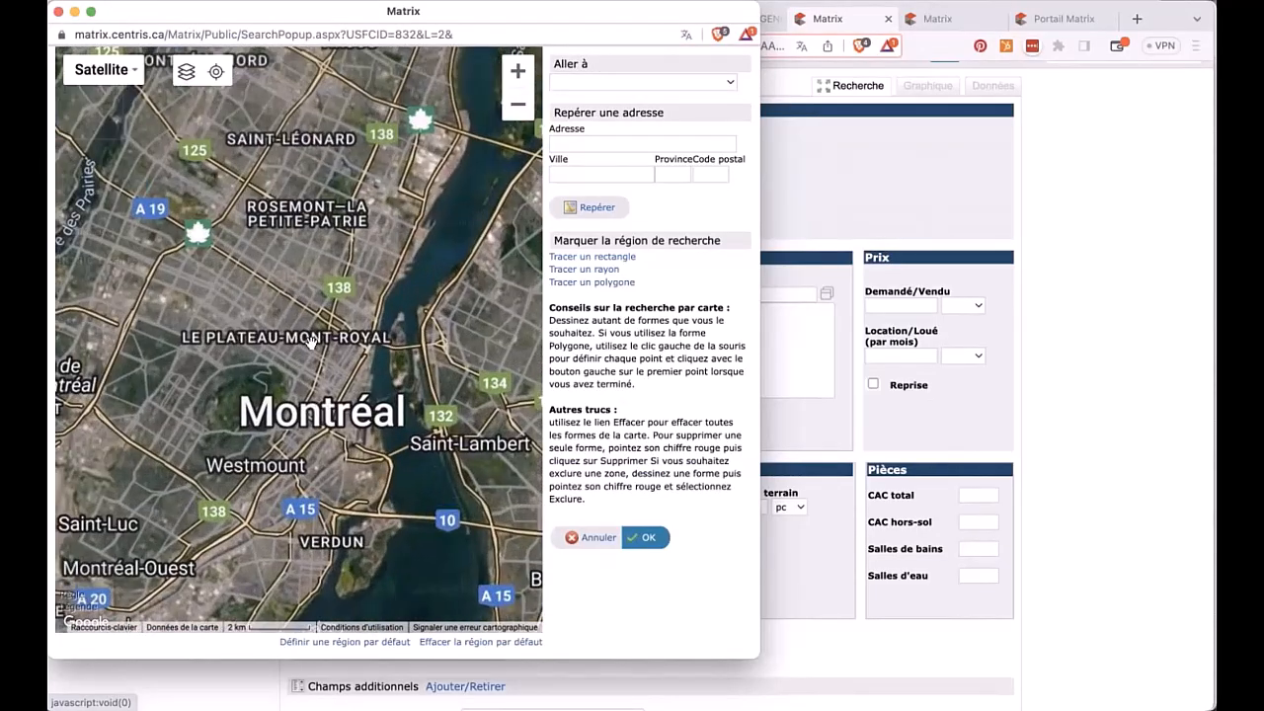
double_click(311, 343)
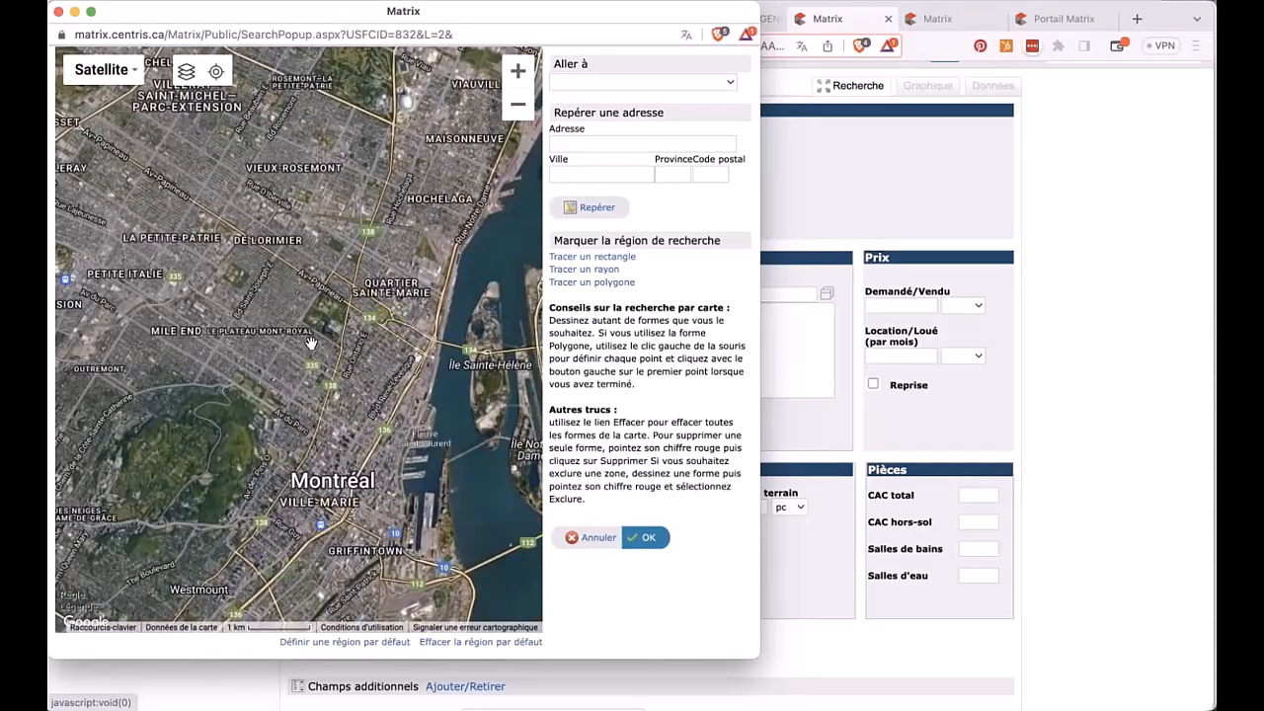
drag(311, 343, 459, 343)
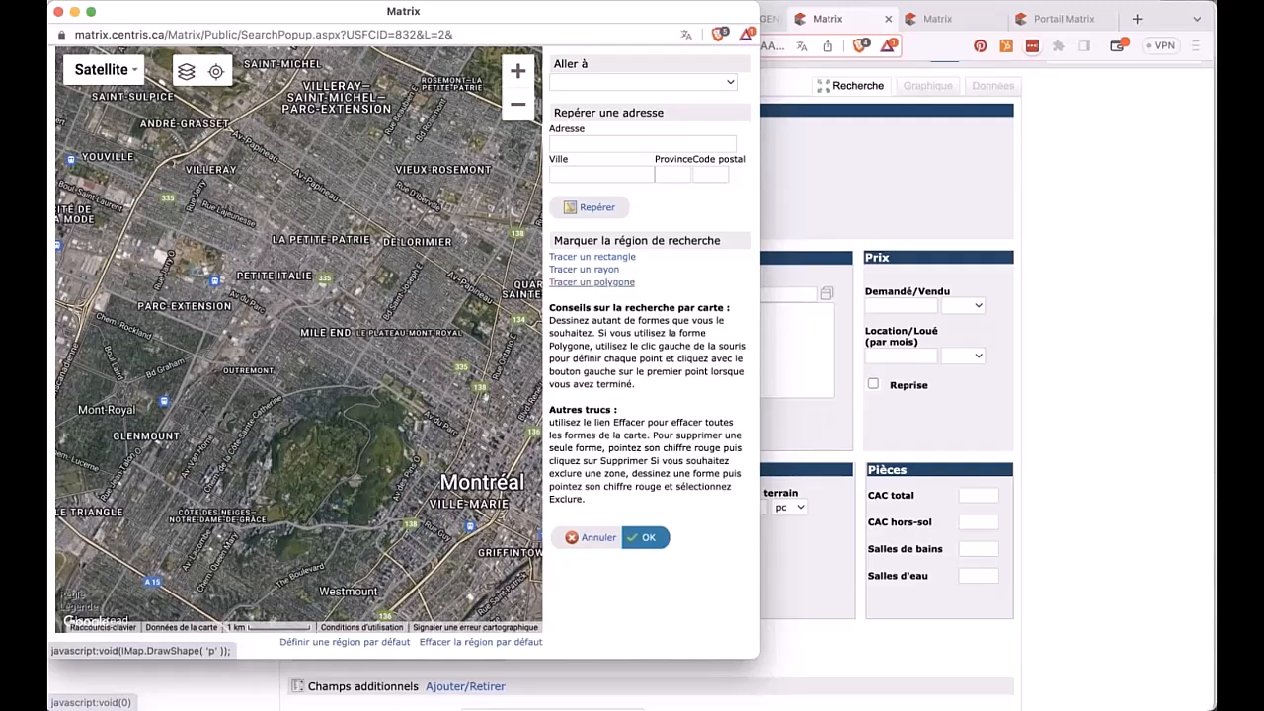
Outline a four-sided polygon around Outremont, from Glenmount to the edge of Mont-Royal park, and apply it as the map search area.
click(592, 282)
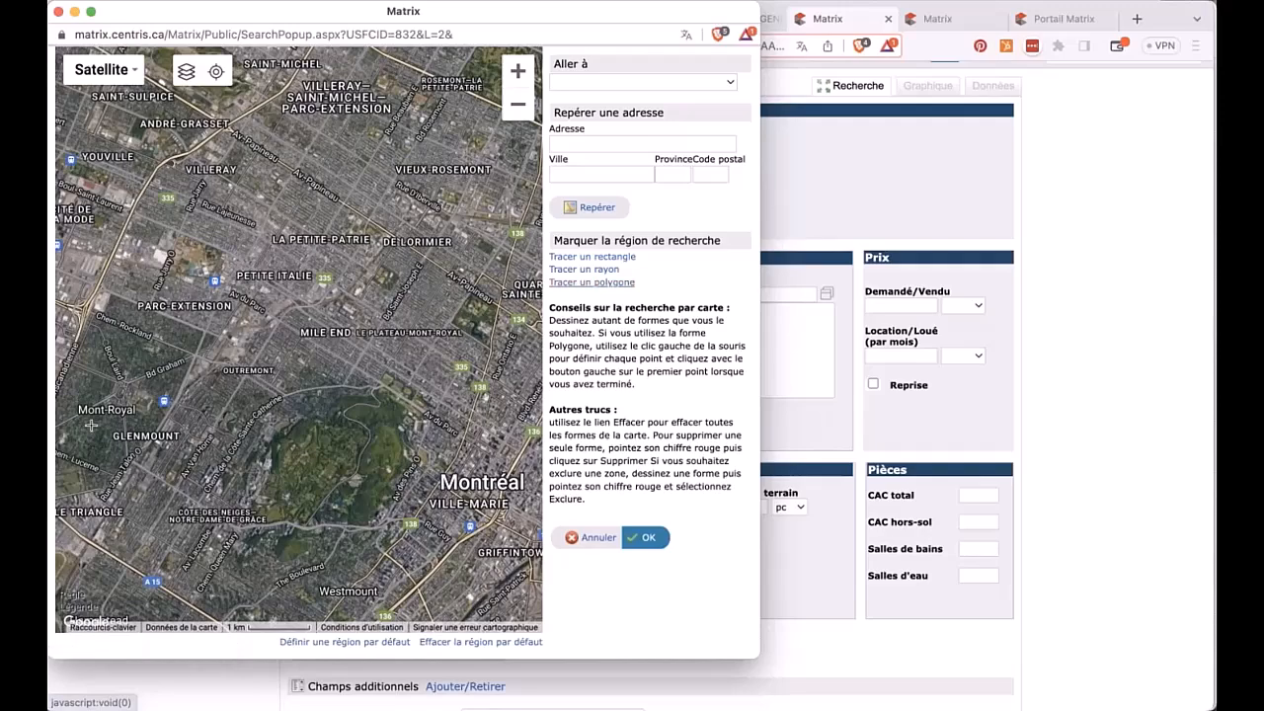
click(127, 468)
click(232, 524)
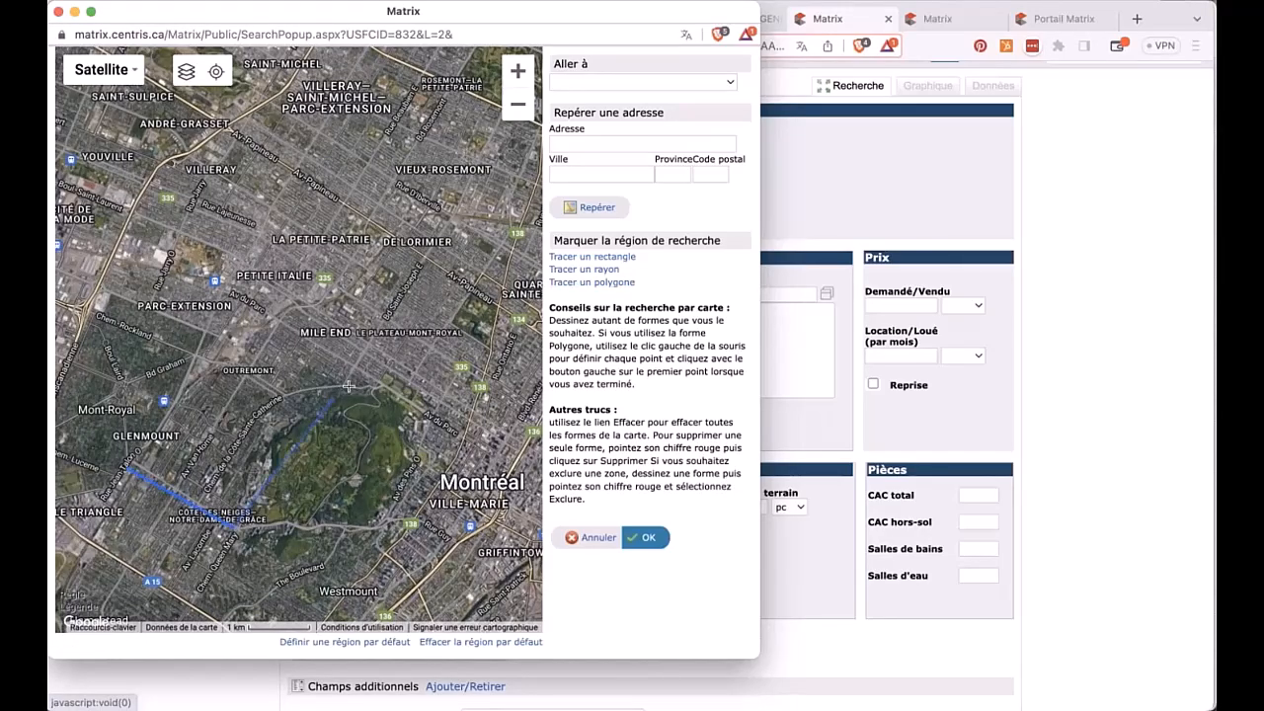
click(257, 316)
click(127, 470)
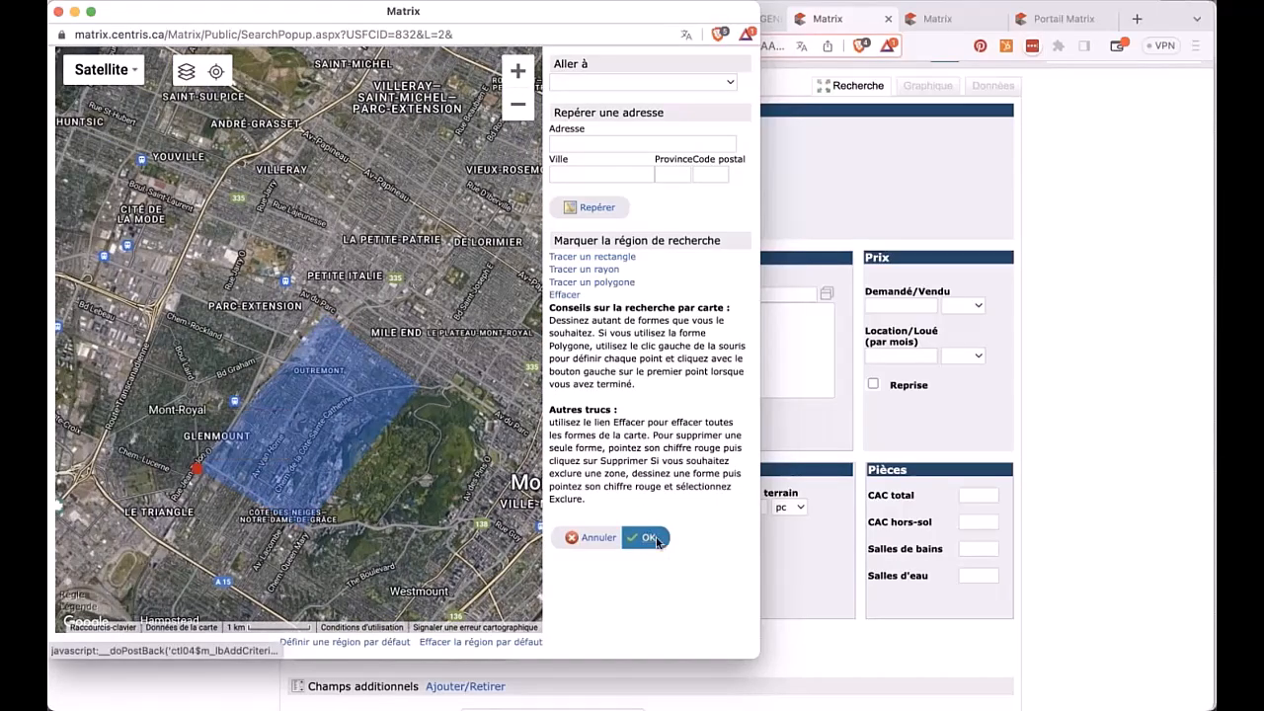
click(657, 539)
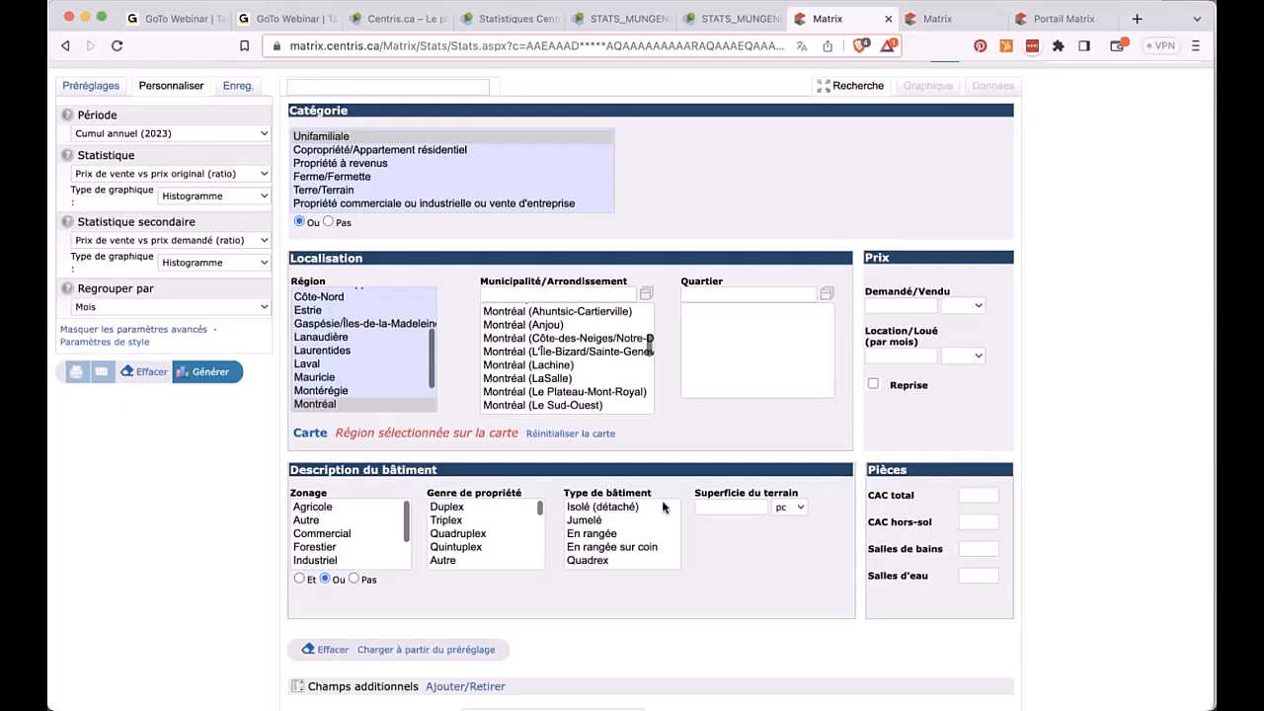
Look through the remaining search criteria and open the editor for adding or removing additional fields.
scroll(989, 602, down, 1)
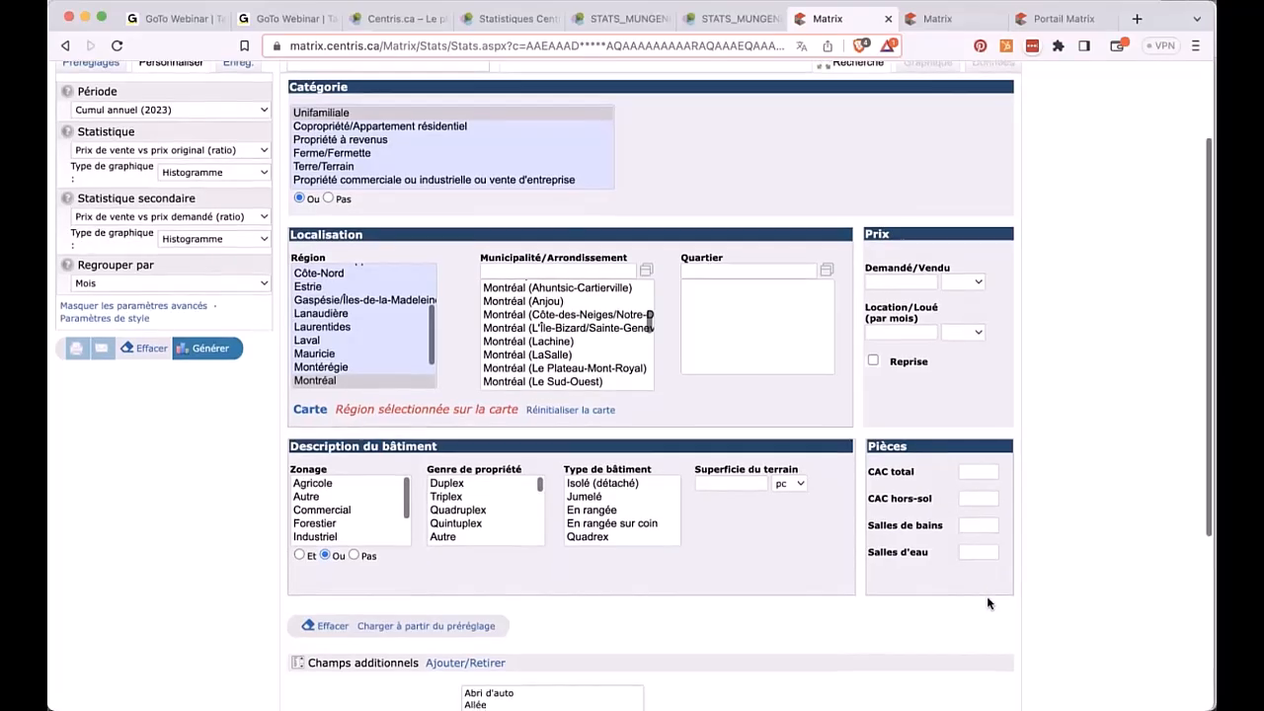
scroll(988, 602, down, 1)
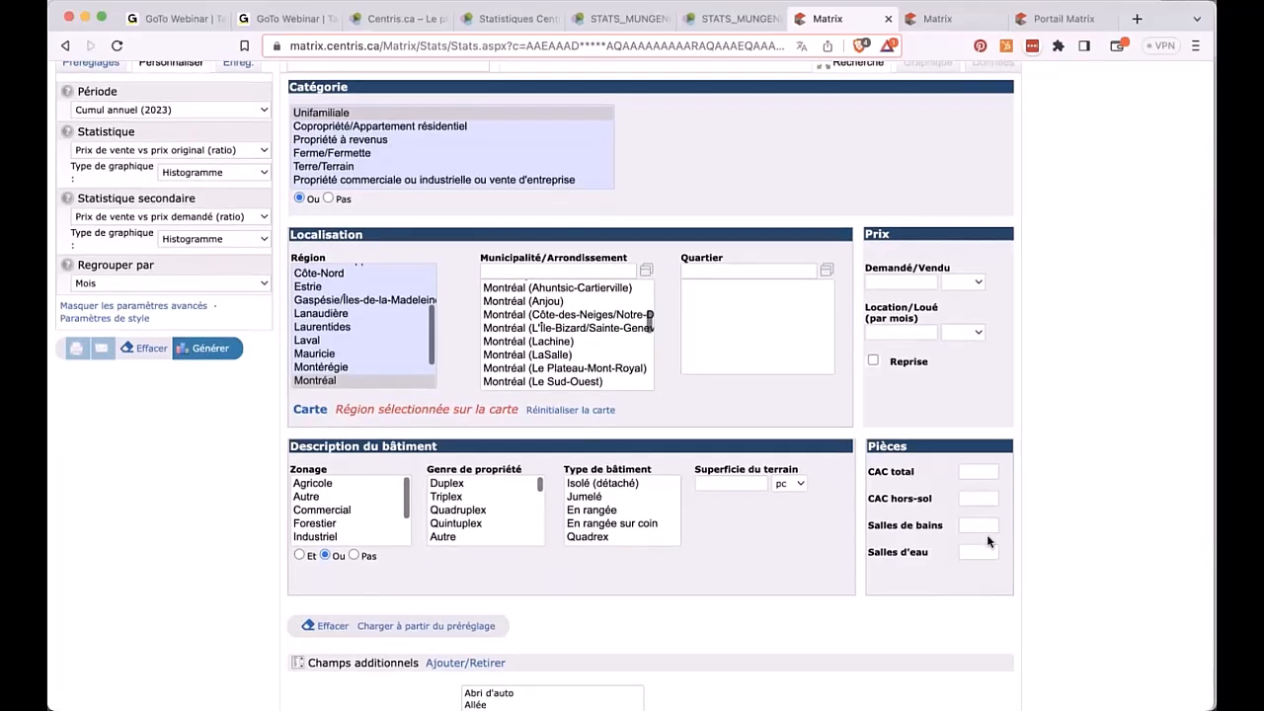
scroll(900, 536, down, 3)
scroll(651, 385, down, 5)
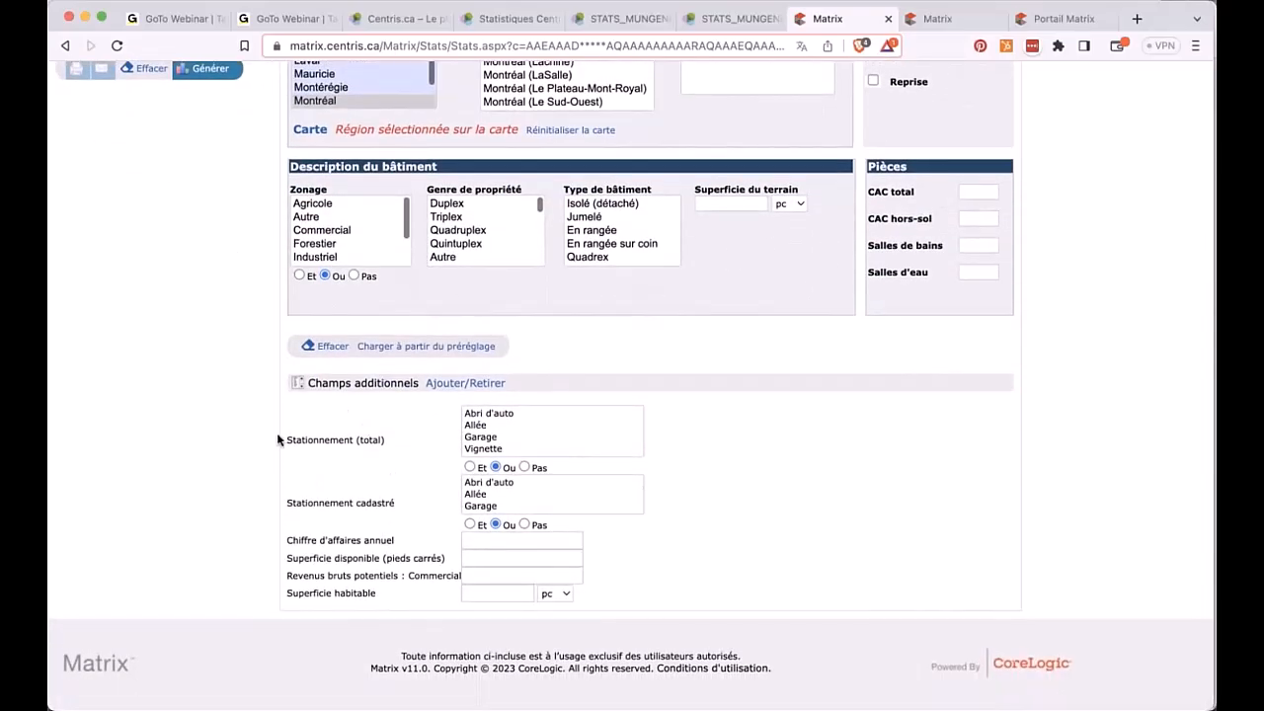
click(453, 385)
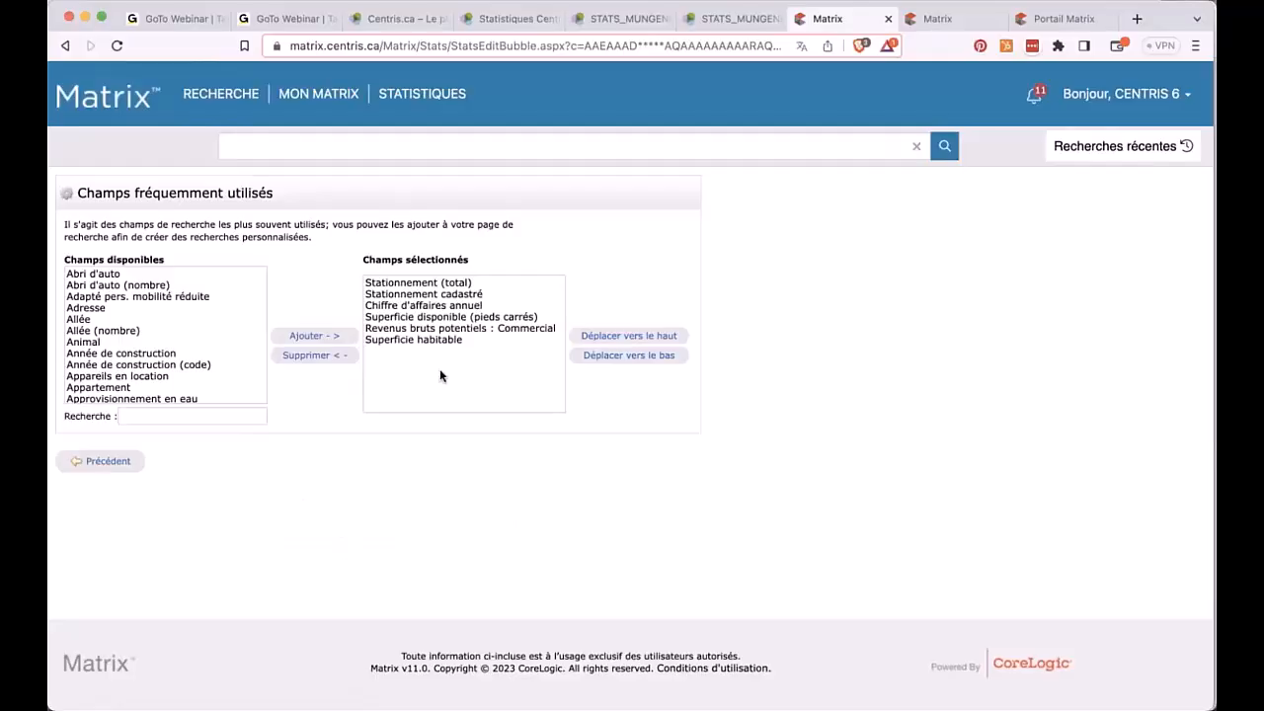
Search the available fields for "statio", try to add Stationnement (total) to the selected fields, and return to the search criteria.
click(429, 287)
click(175, 413)
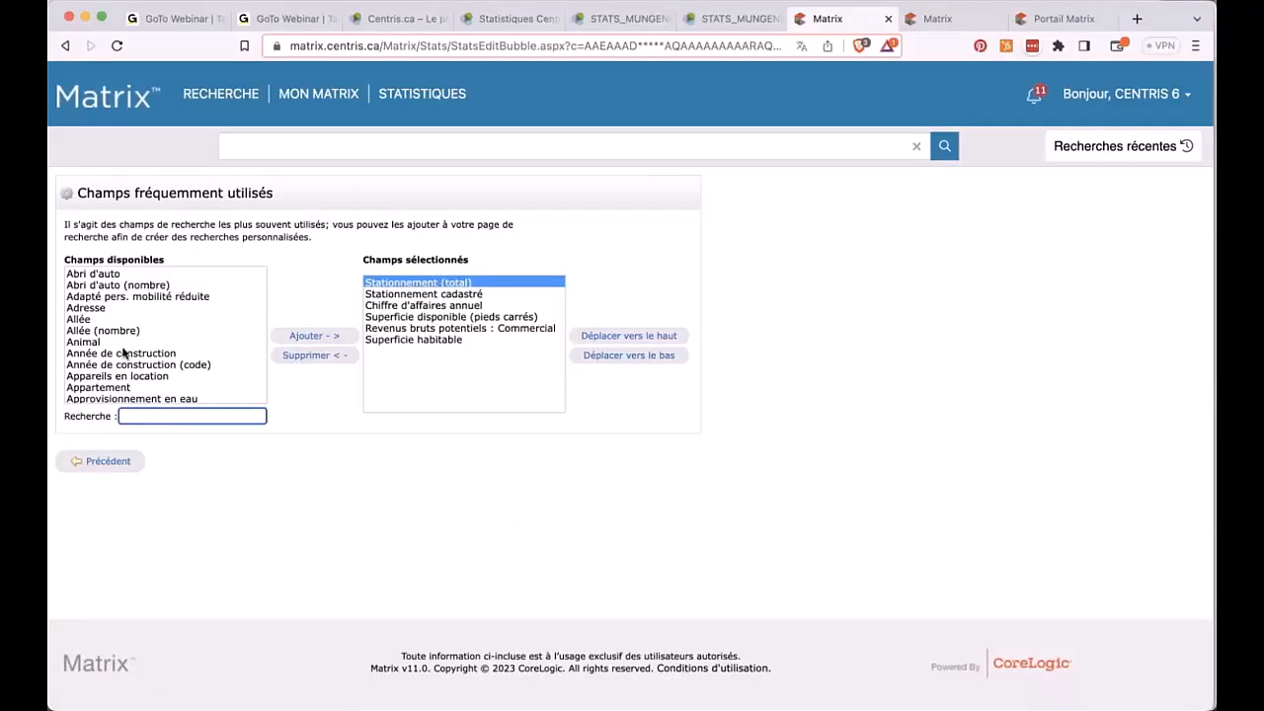
scroll(124, 352, down, 15)
scroll(124, 353, up, 4)
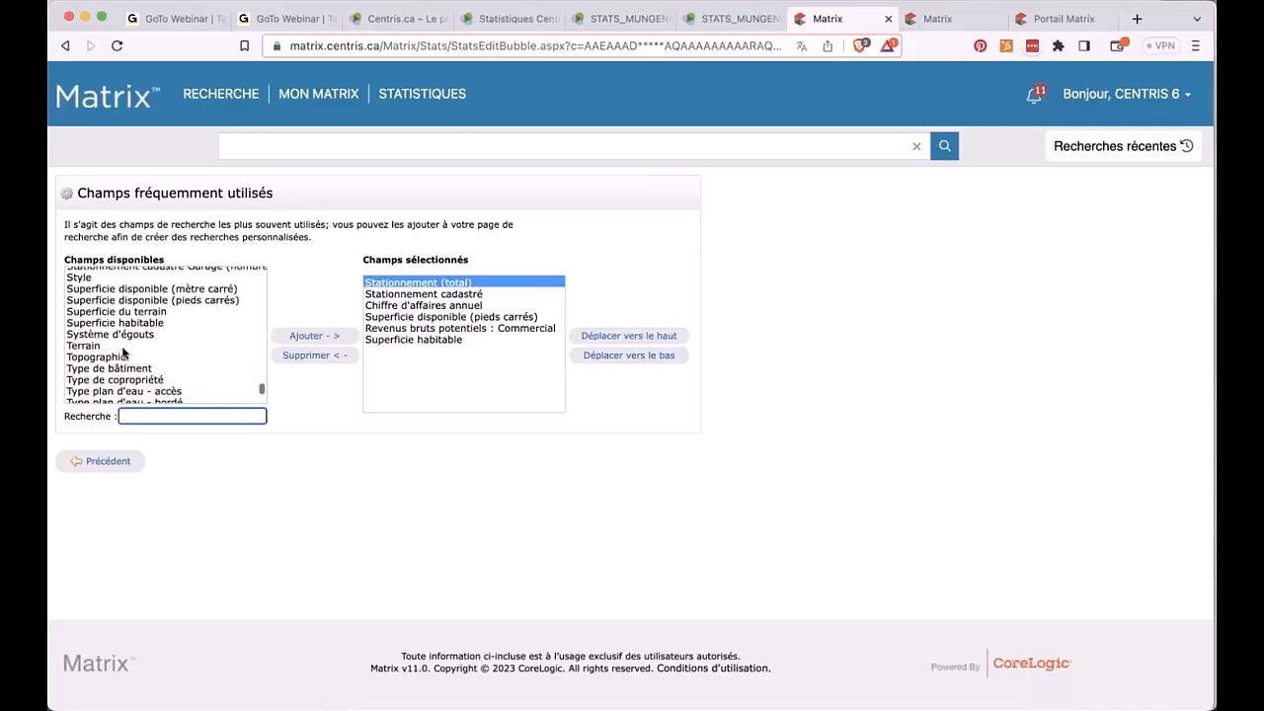
text(statio)
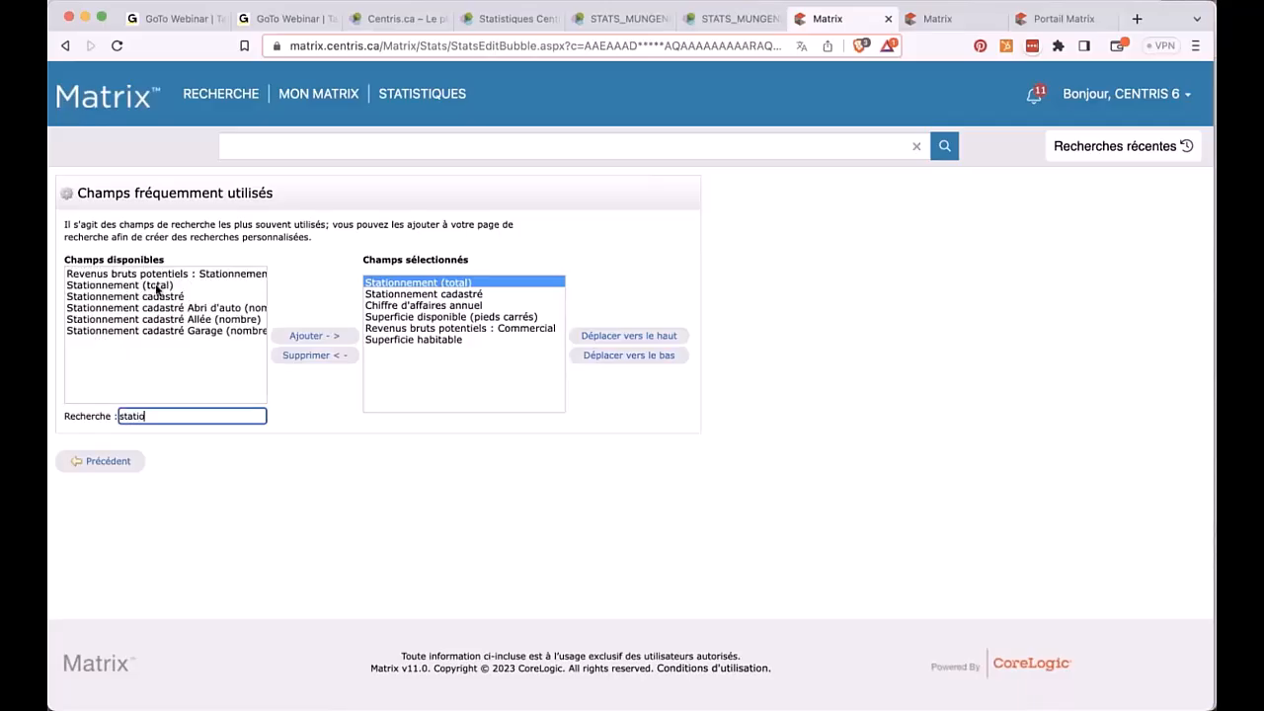
click(156, 287)
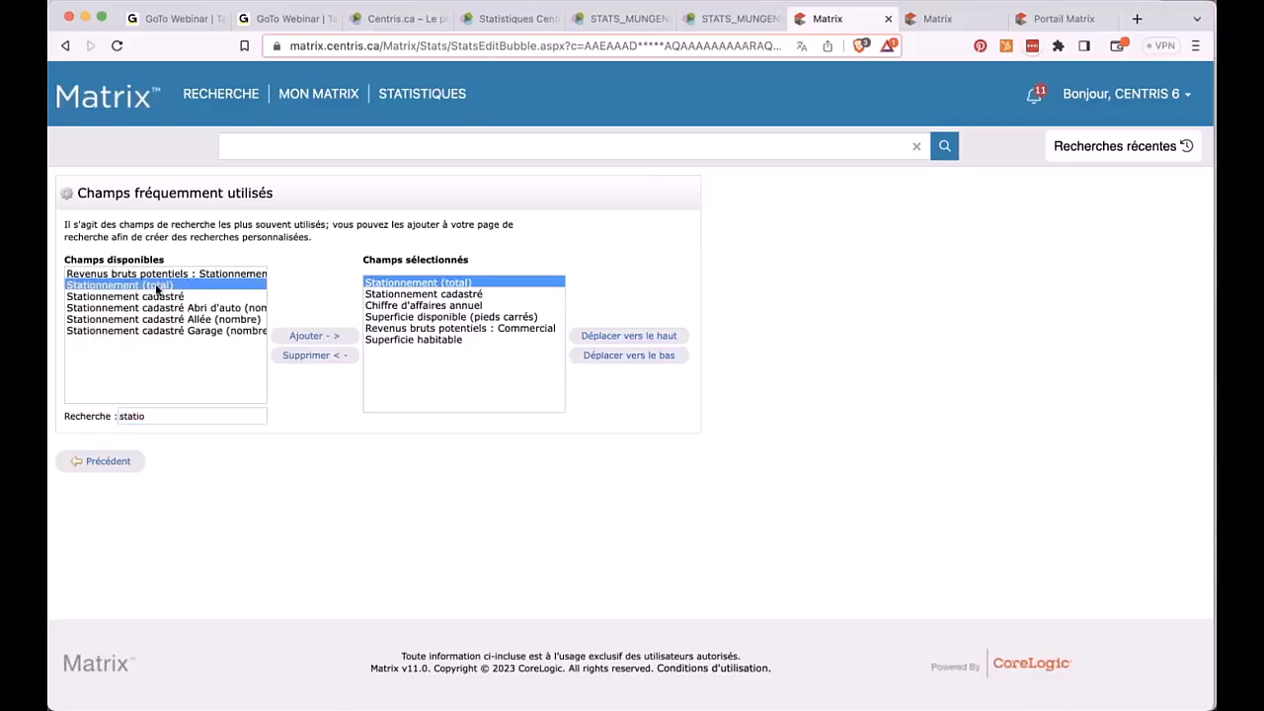
click(331, 336)
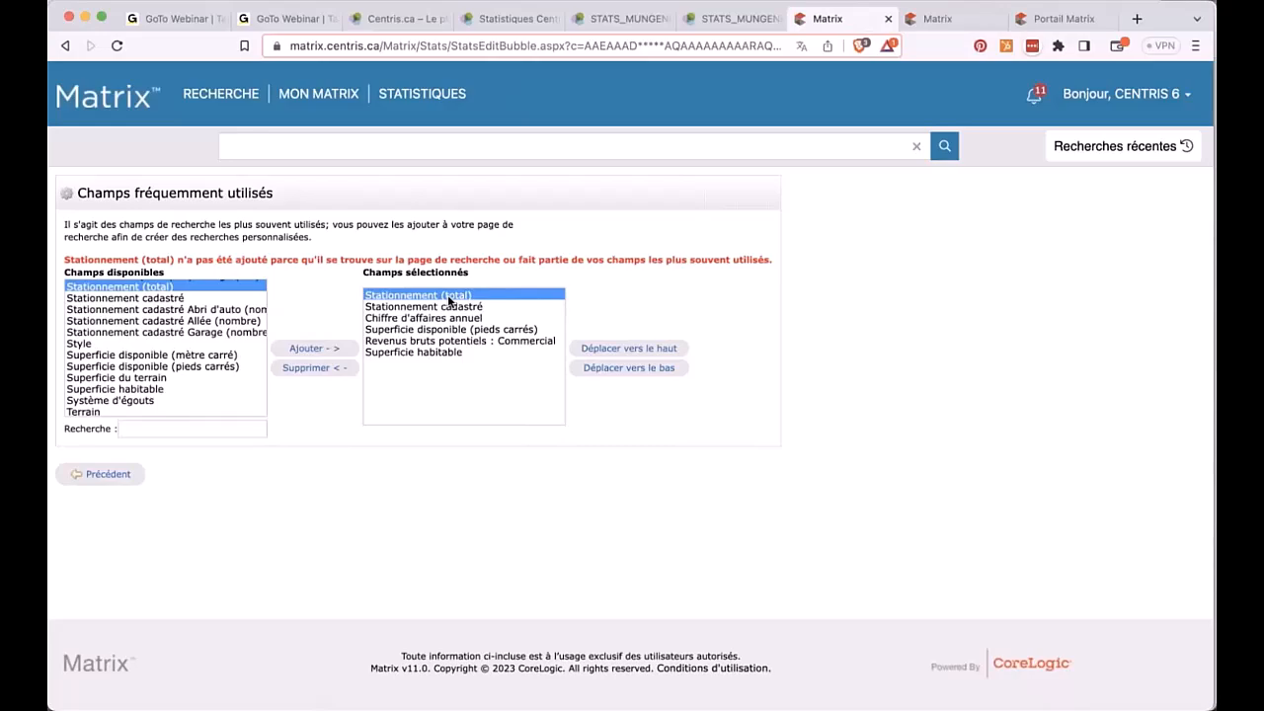
click(113, 477)
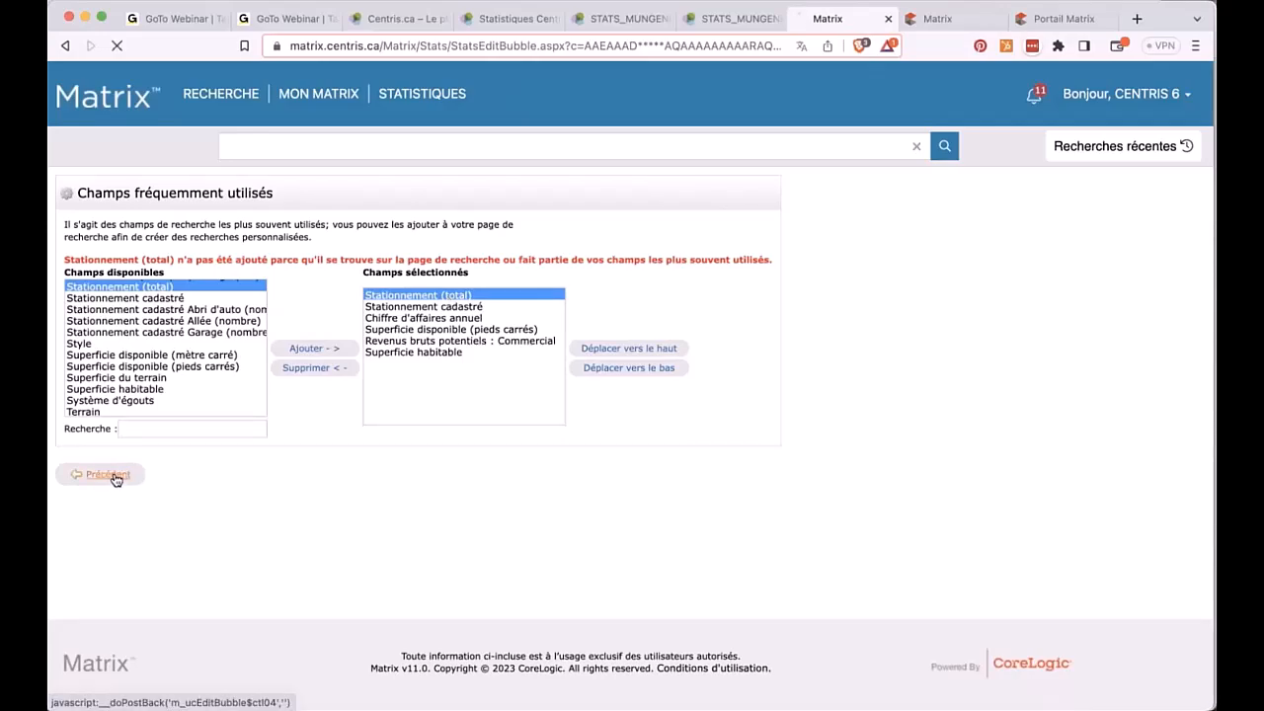
Restrict the Stationnement (total) criterion to Garage only, trying a combined selection with Allée along the way.
scroll(245, 620, down, 5)
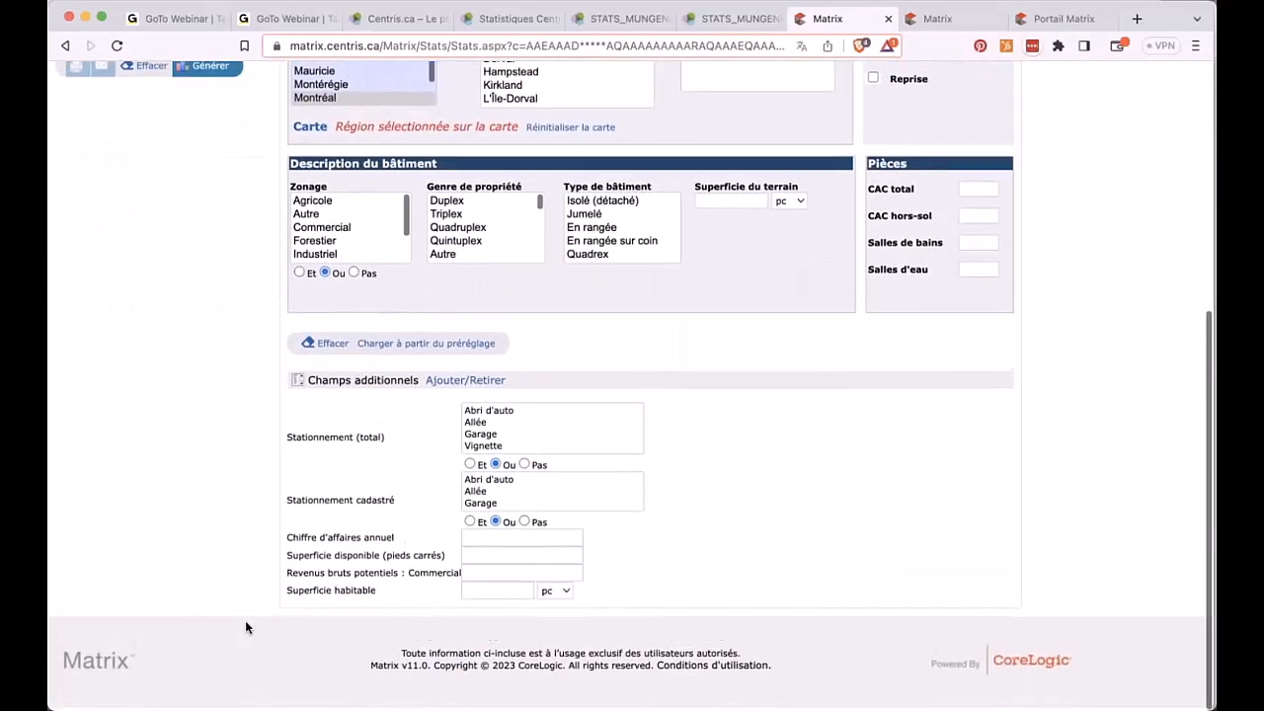
click(482, 437)
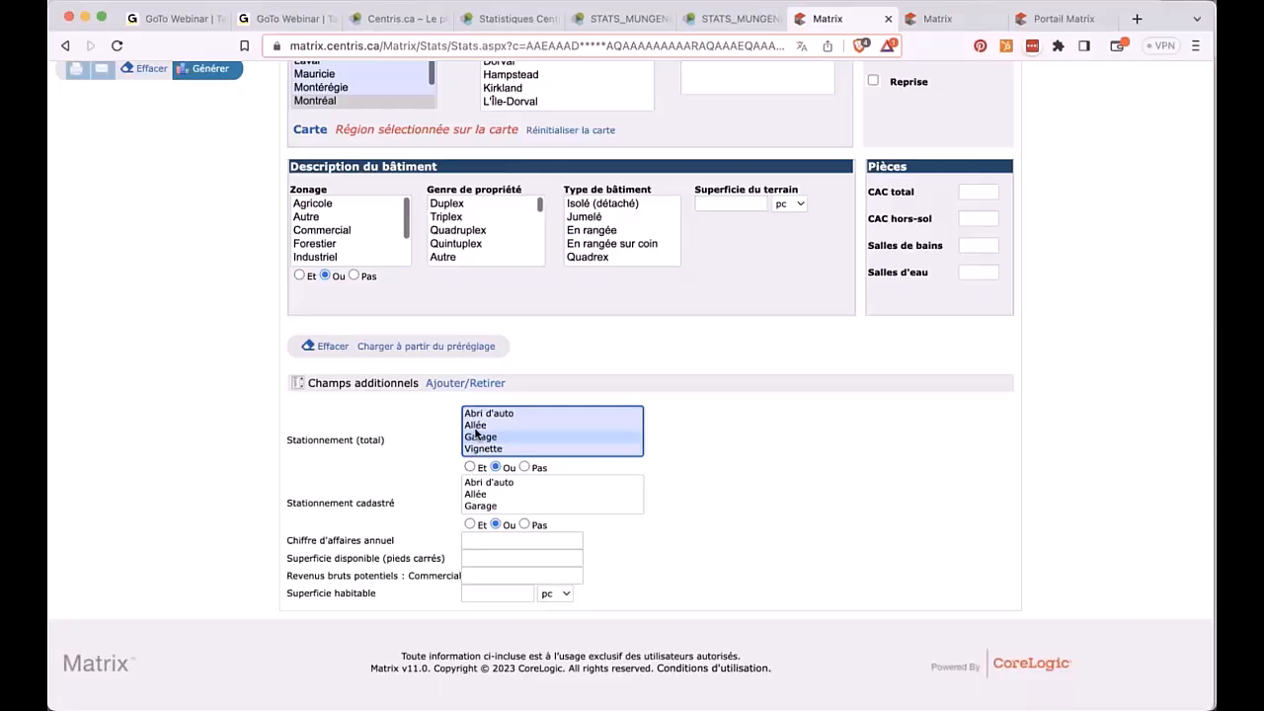
super+click(474, 425)
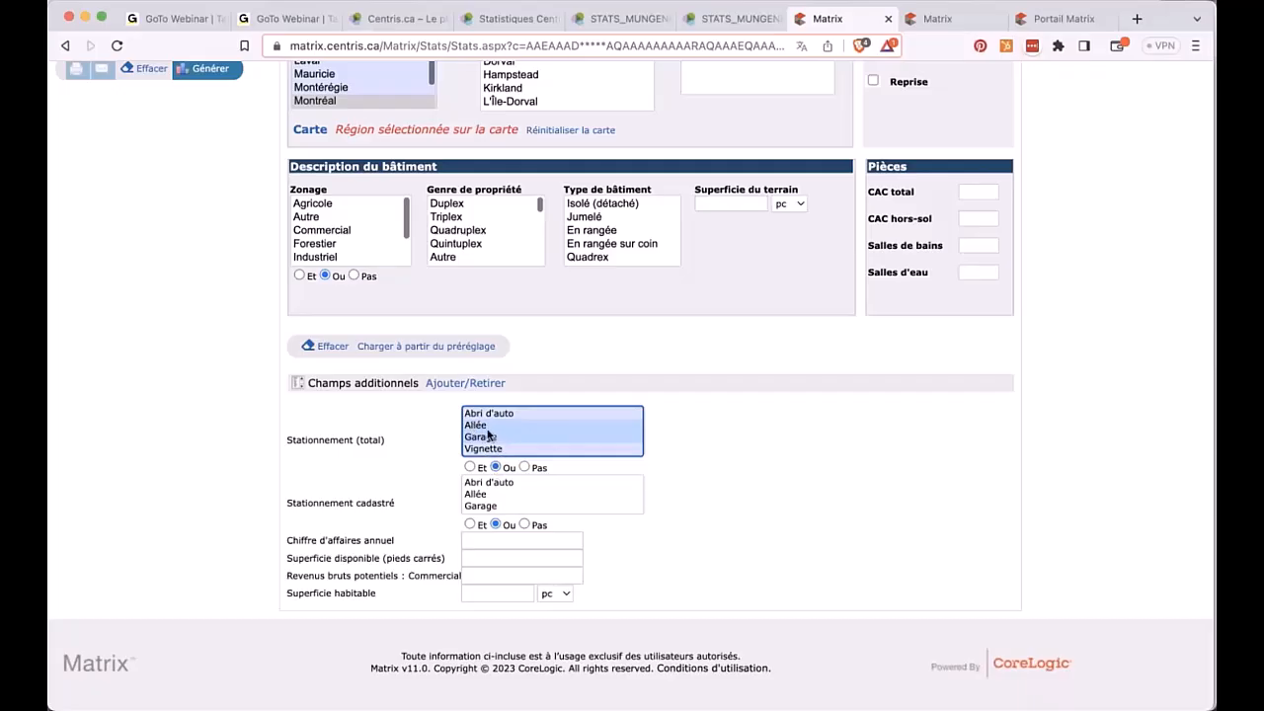
super+click(479, 427)
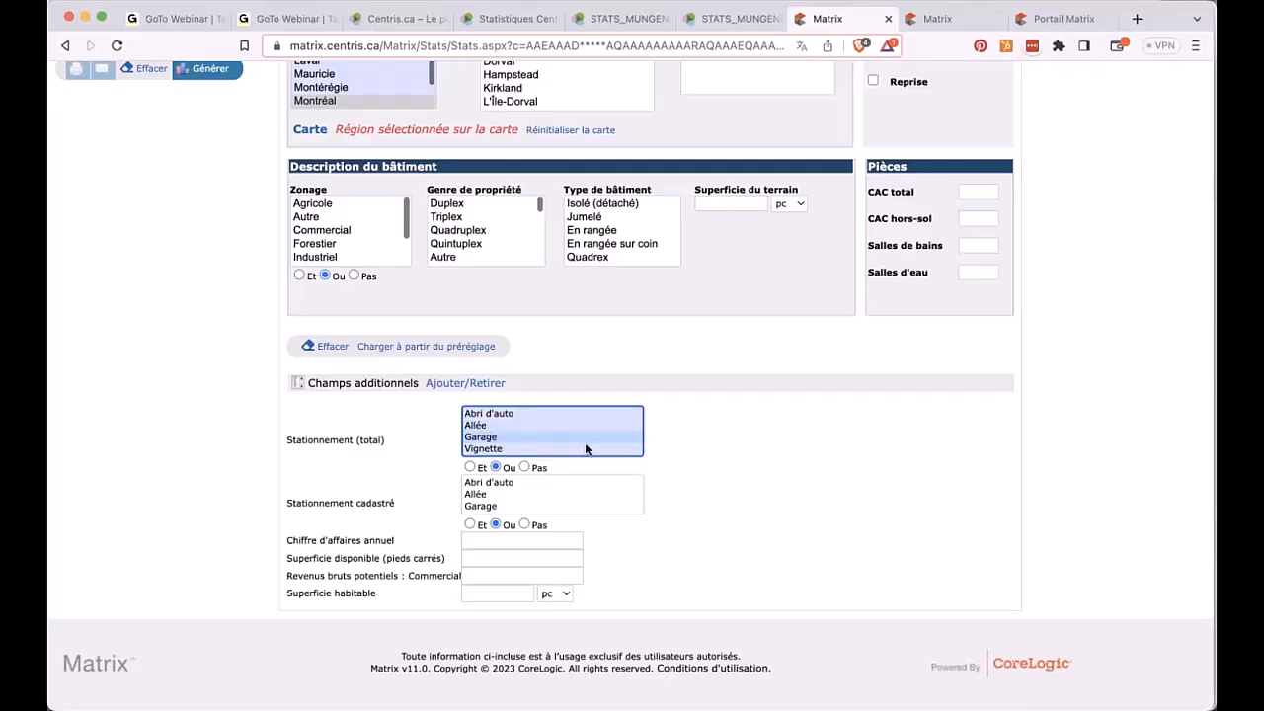
Generate the price ratio chart with the current search criteria and highlight the note on listing count beneath it.
scroll(586, 446, up, 3)
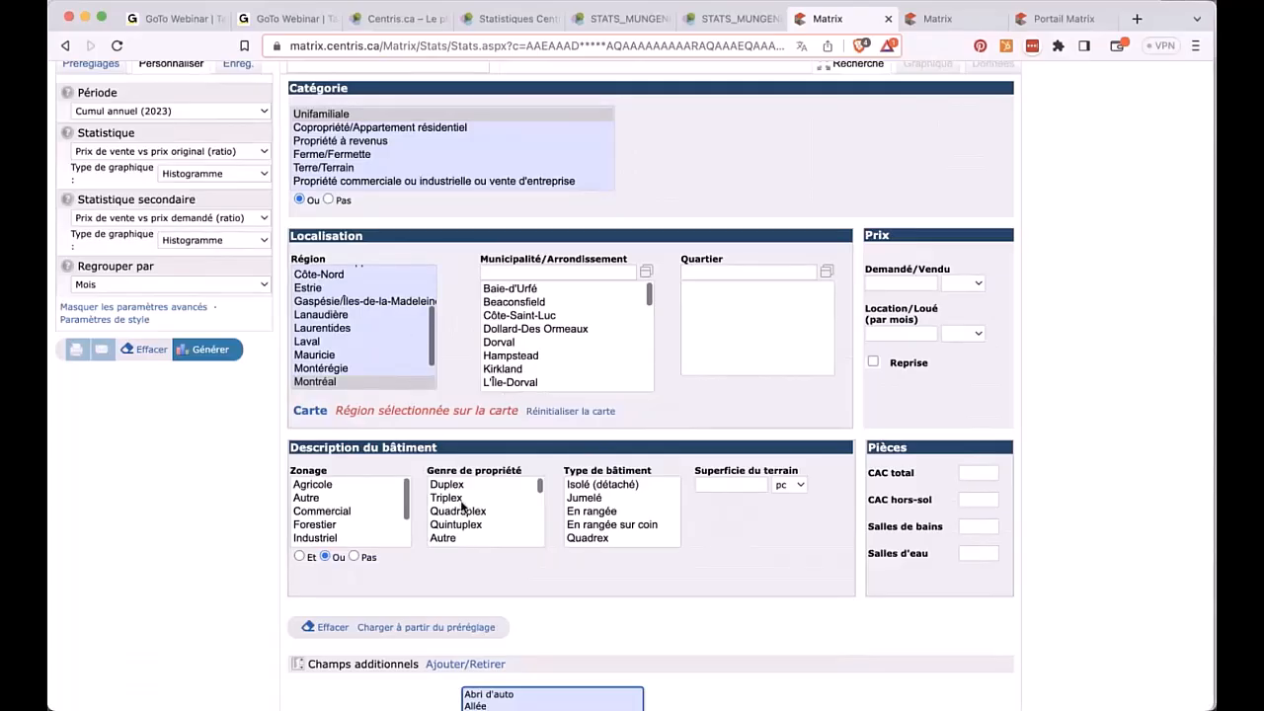
click(210, 350)
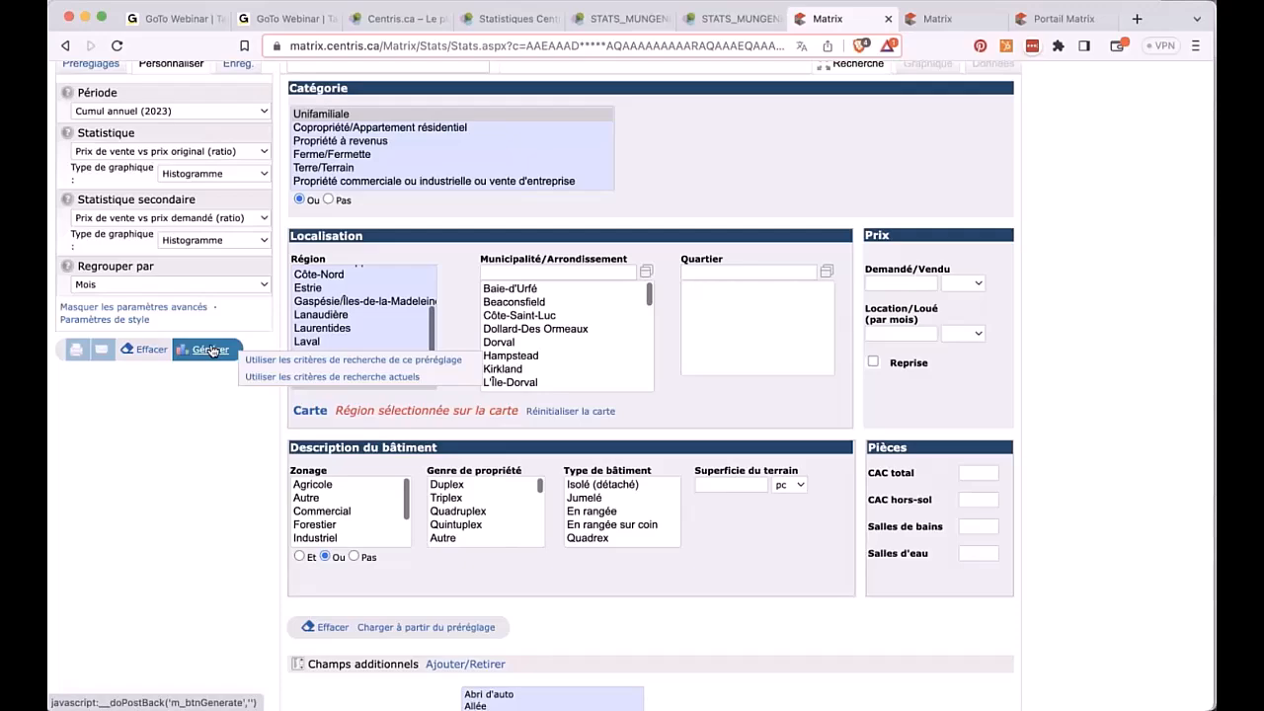
click(261, 377)
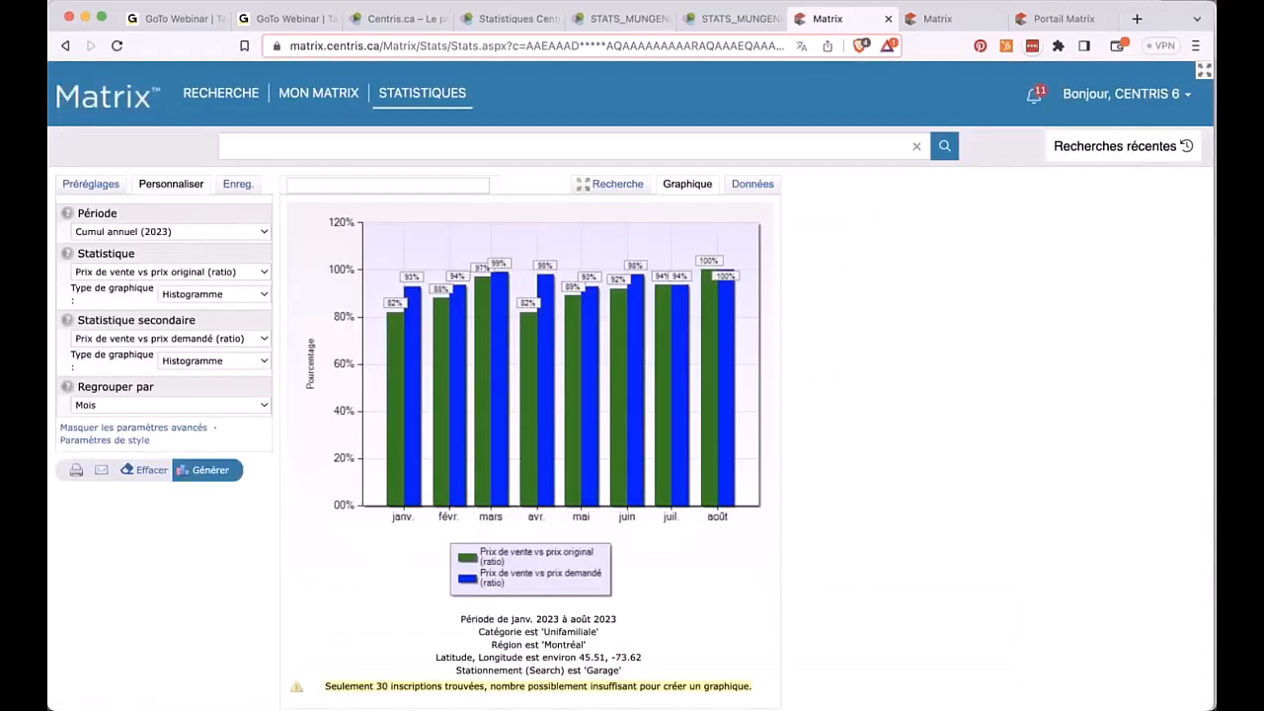
scroll(689, 542, down, 2)
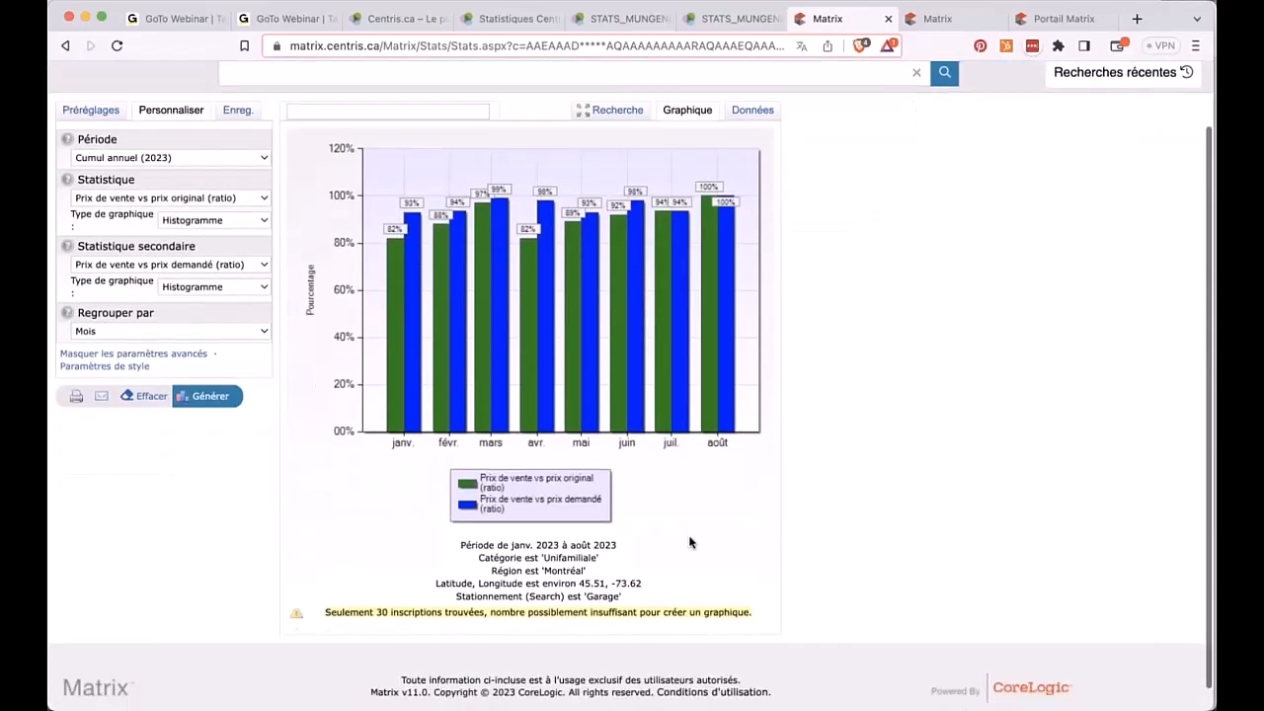
triple_click(627, 613)
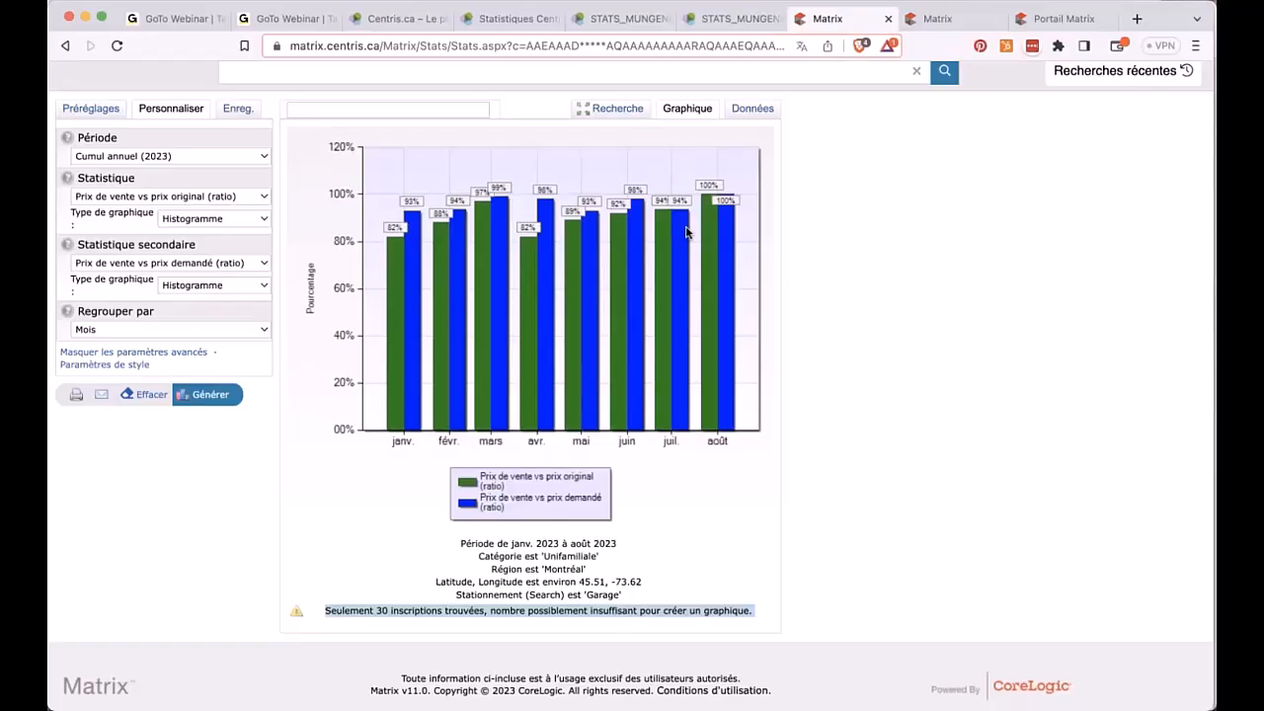
Reopen the search criteria, open the additional fields editor and select Étage among the available fields.
mouse_move(687, 232)
click(611, 108)
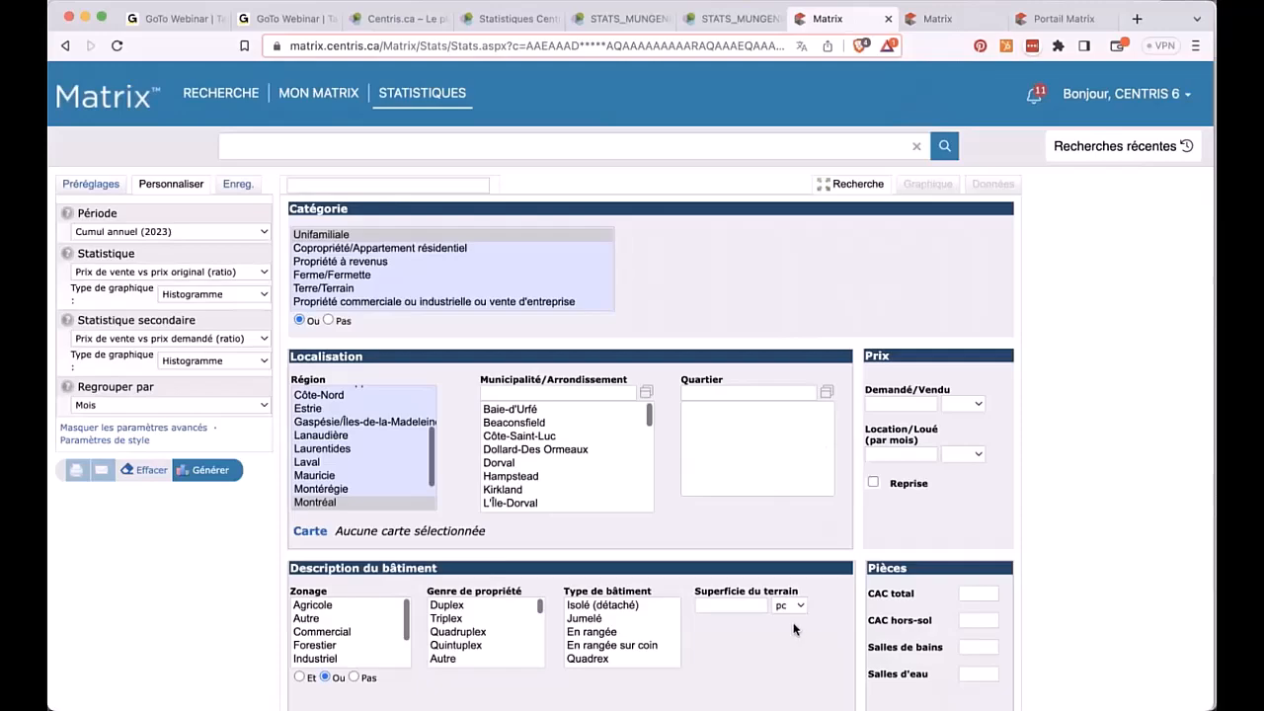
scroll(796, 632, down, 5)
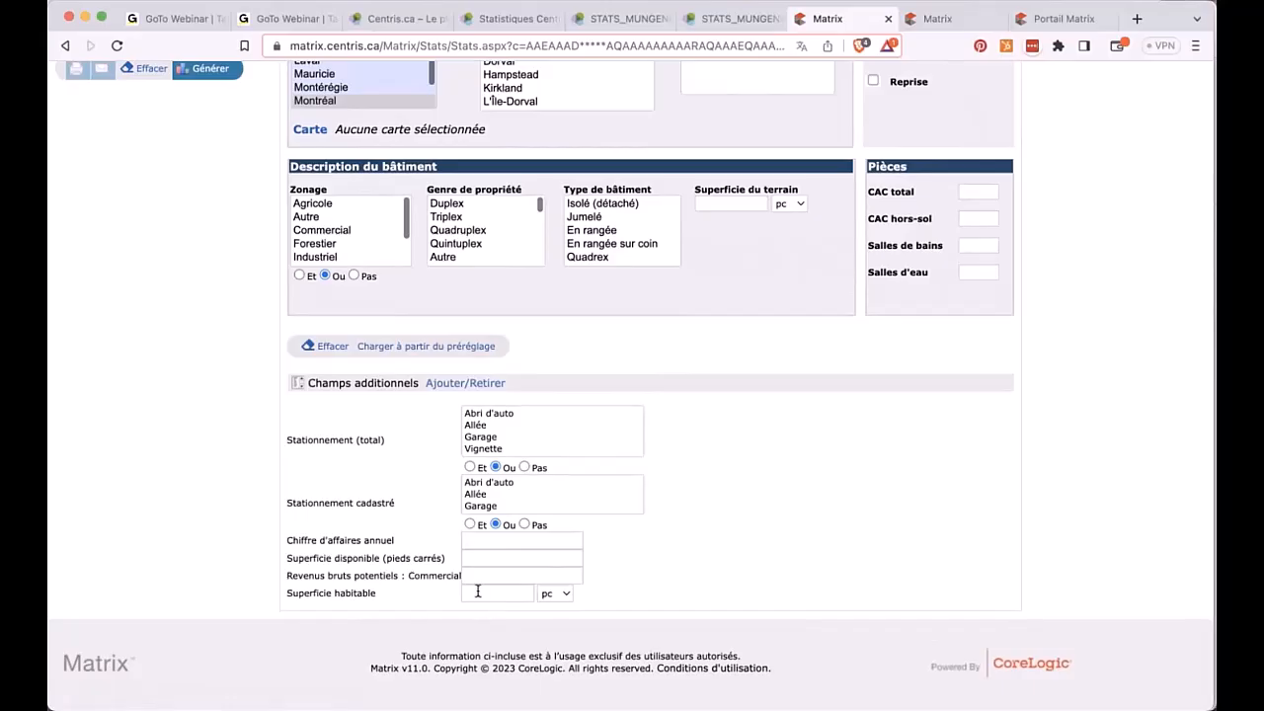
click(468, 384)
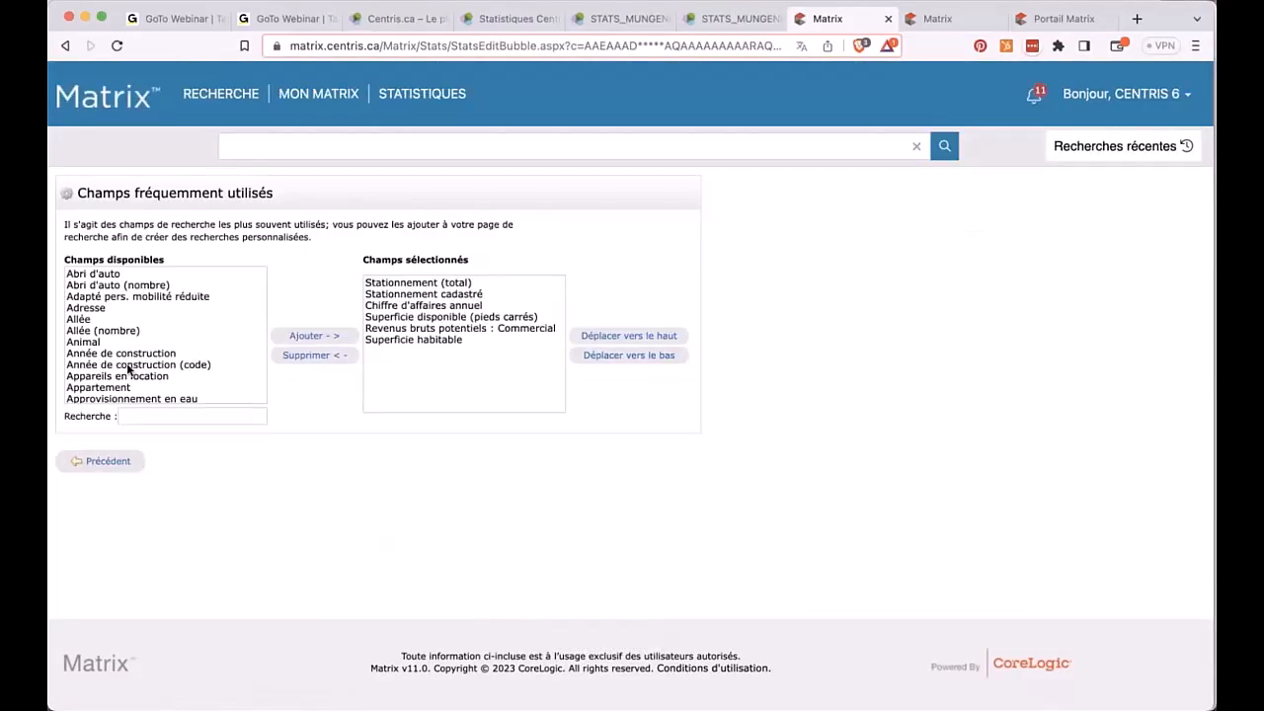
scroll(128, 370, down, 10)
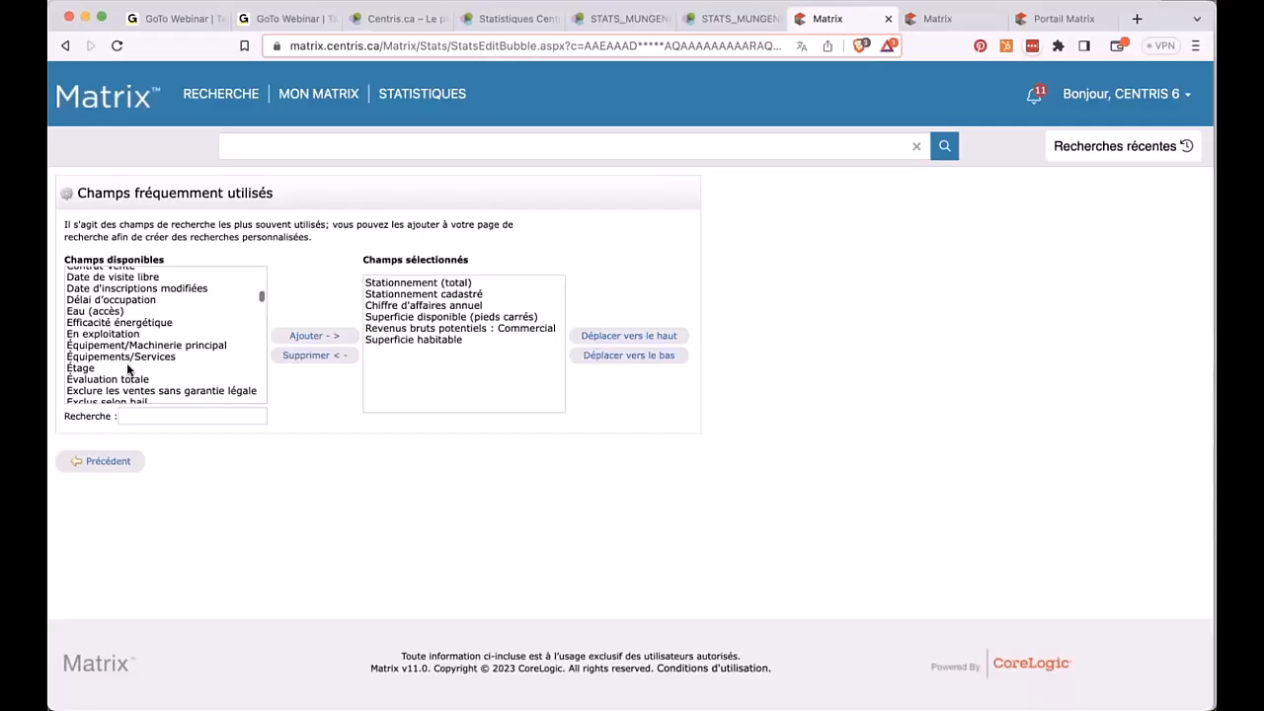
scroll(129, 370, down, 1)
click(98, 348)
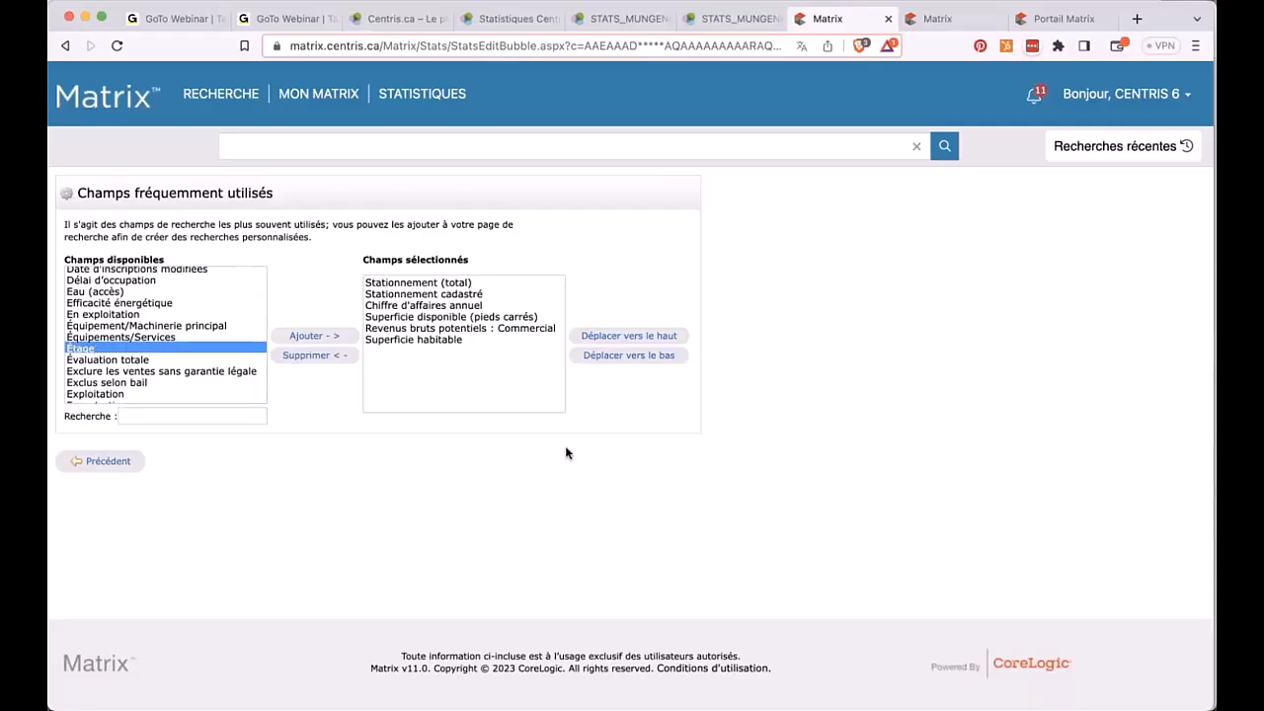
Add Étage to the selected search fields and return to the search criteria.
click(322, 337)
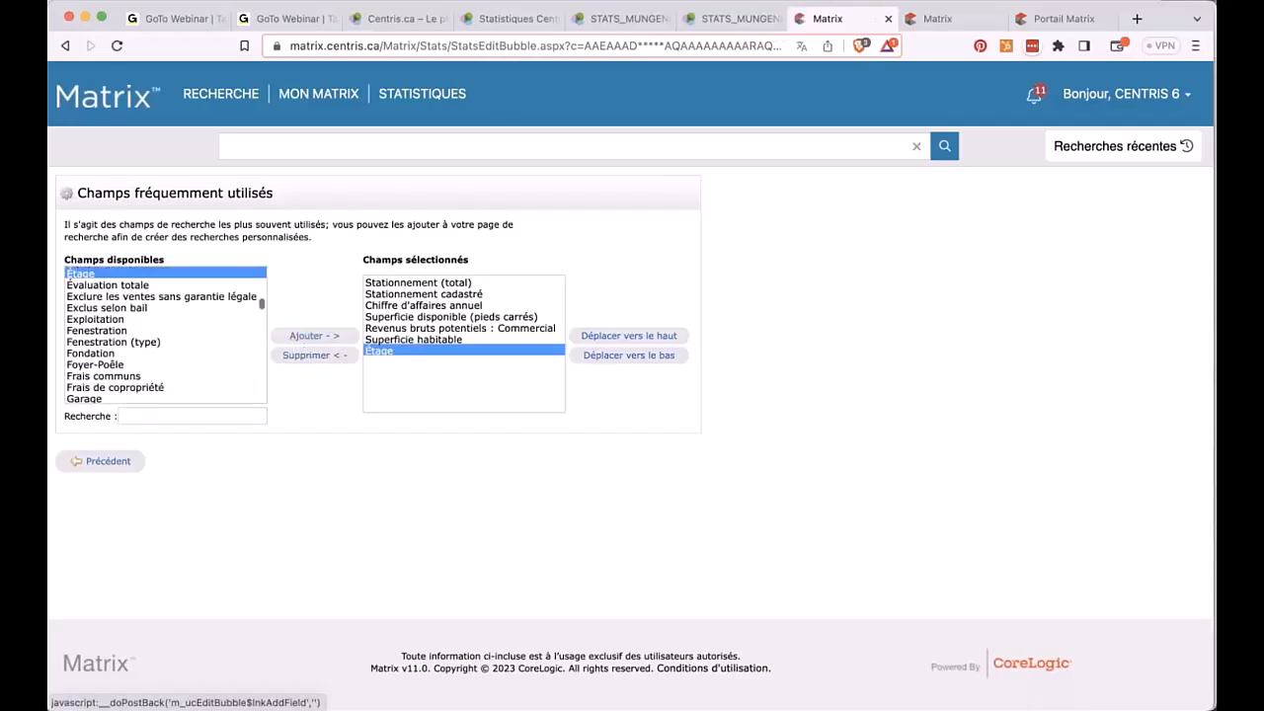
click(106, 465)
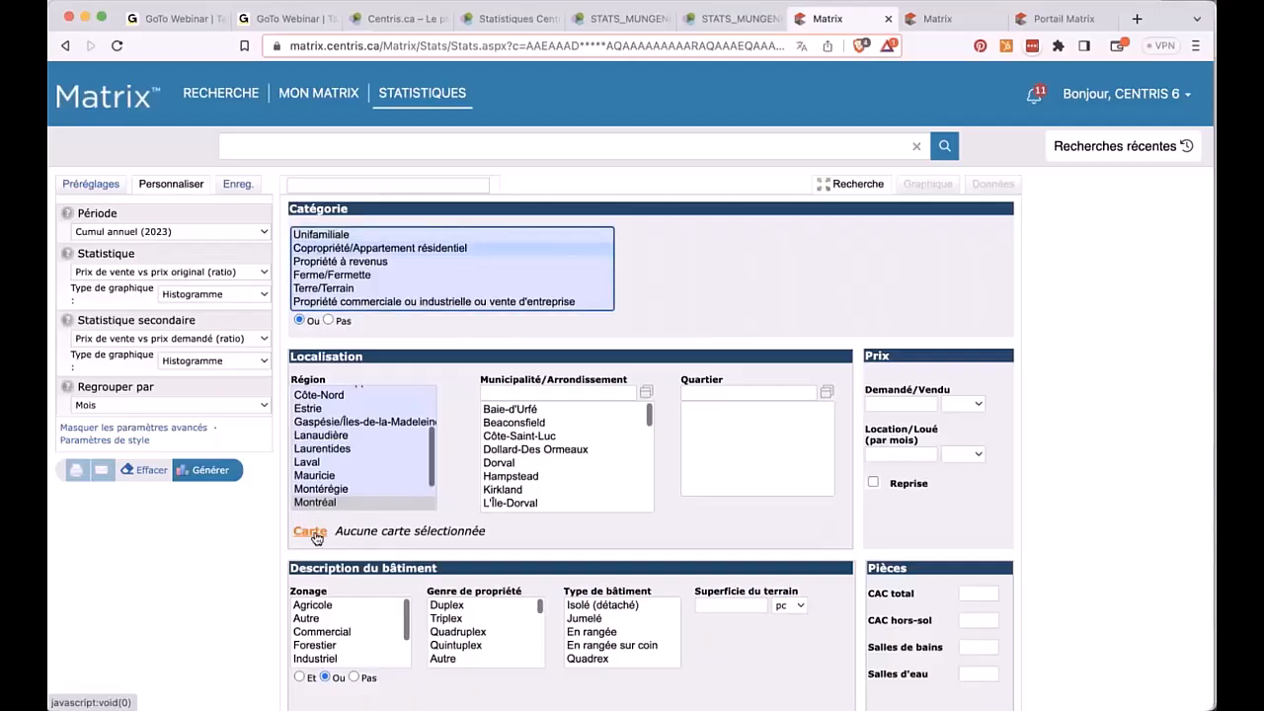
scroll(379, 479, down, 1)
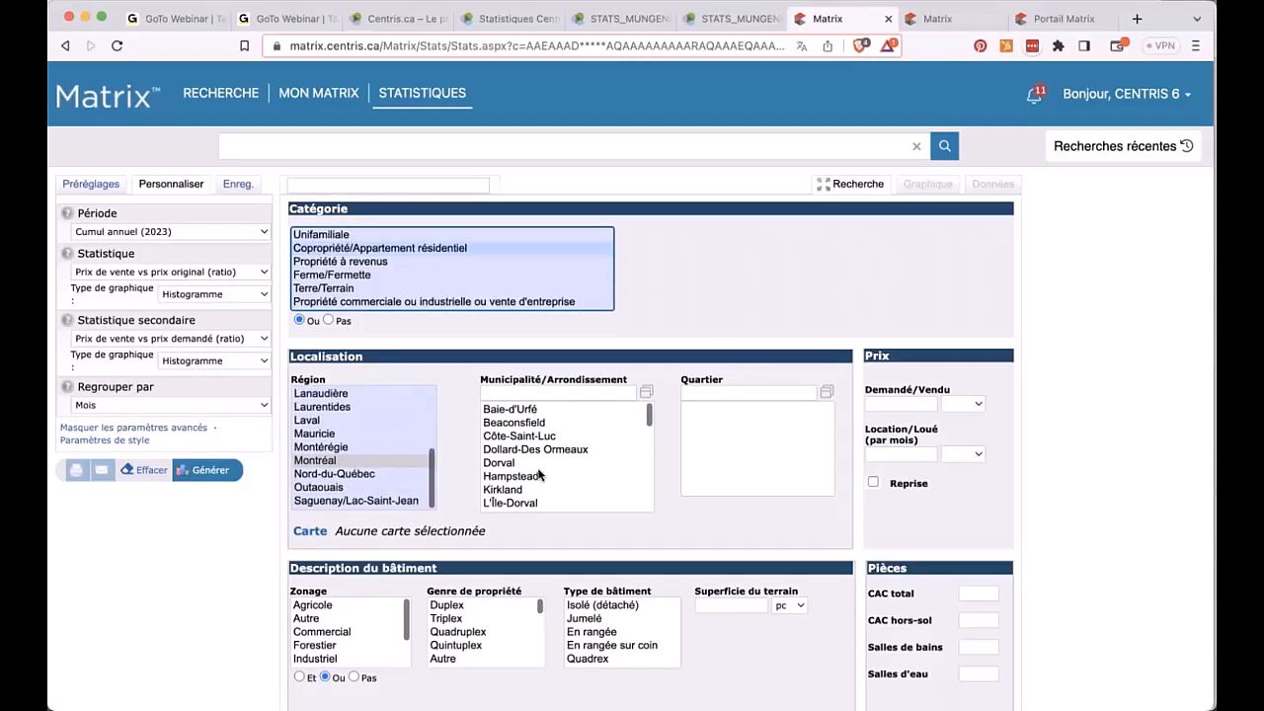
scroll(541, 476, down, 3)
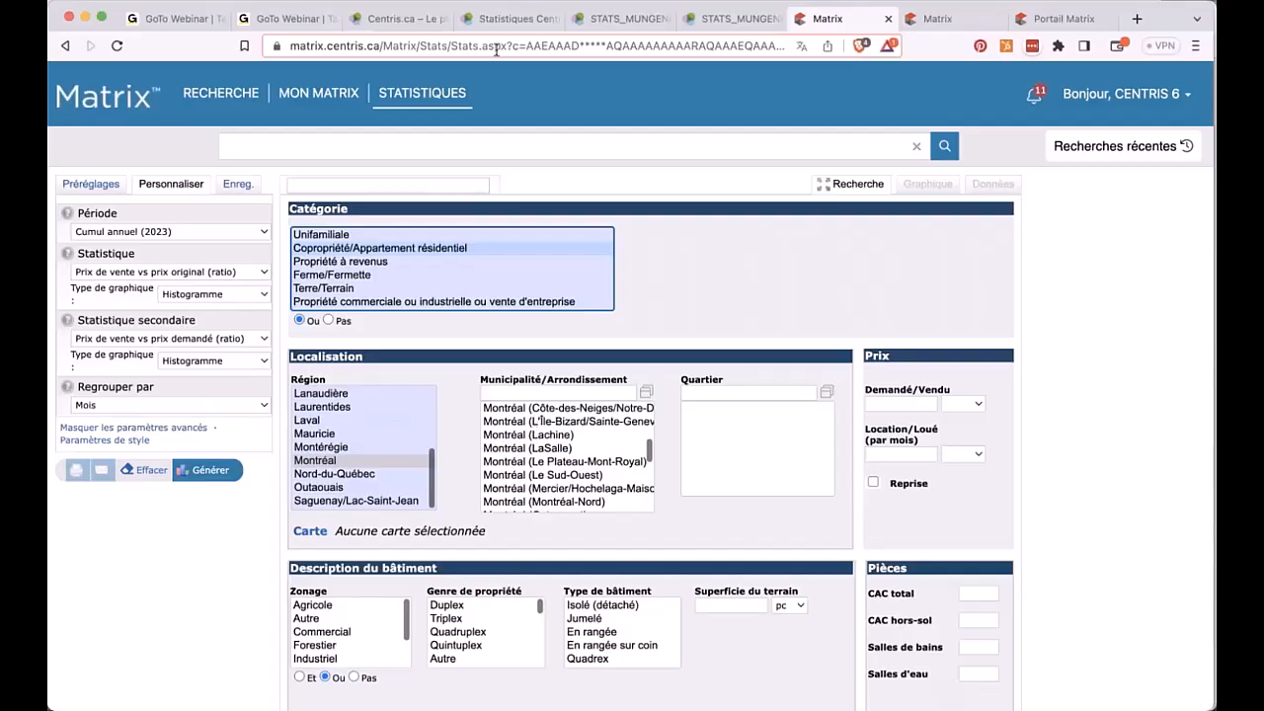
Restrict the Étage criterion to every option from 16e étage through Appartement terrasse.
scroll(894, 553, down, 10)
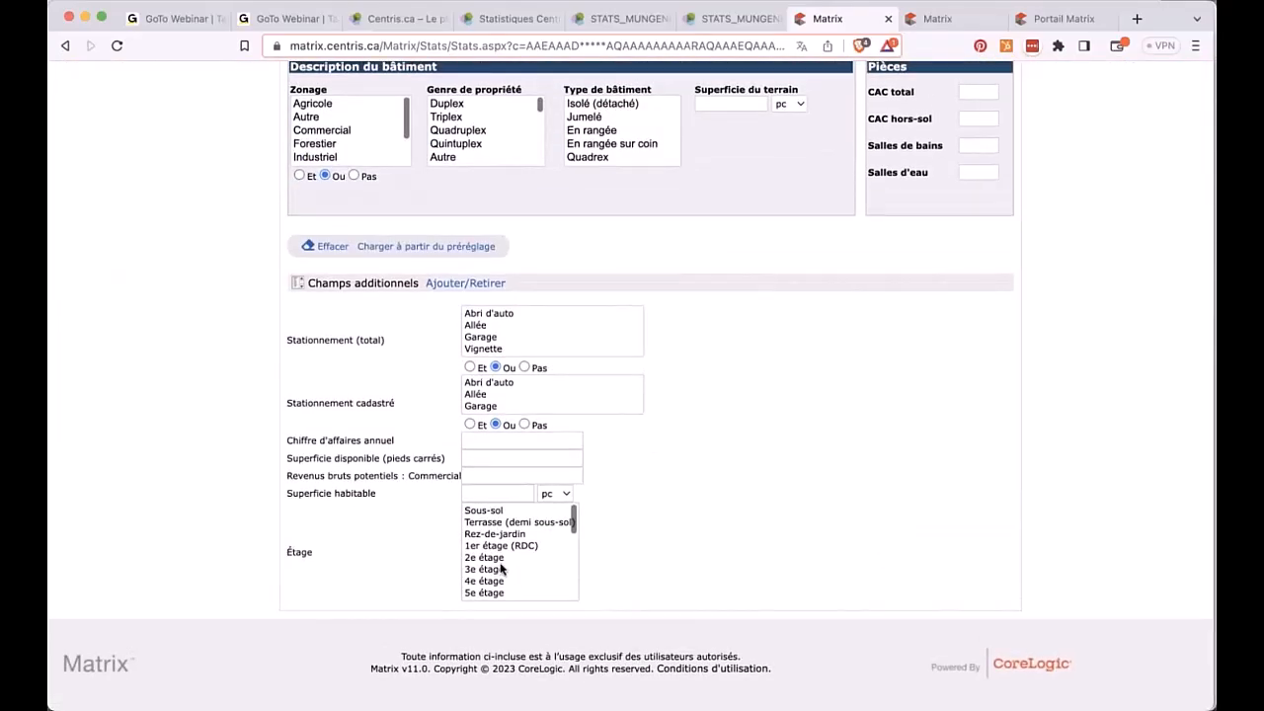
scroll(499, 566, down, 5)
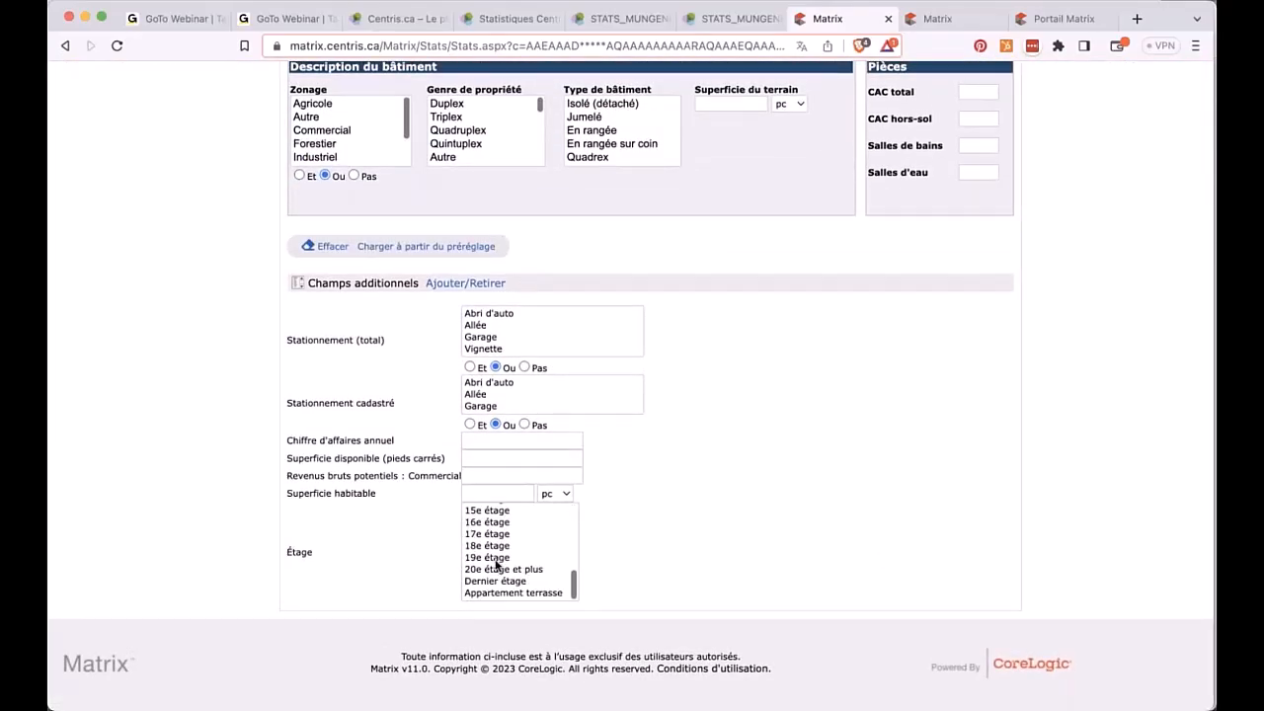
scroll(497, 565, up, 1)
click(497, 565)
scroll(497, 565, down, 2)
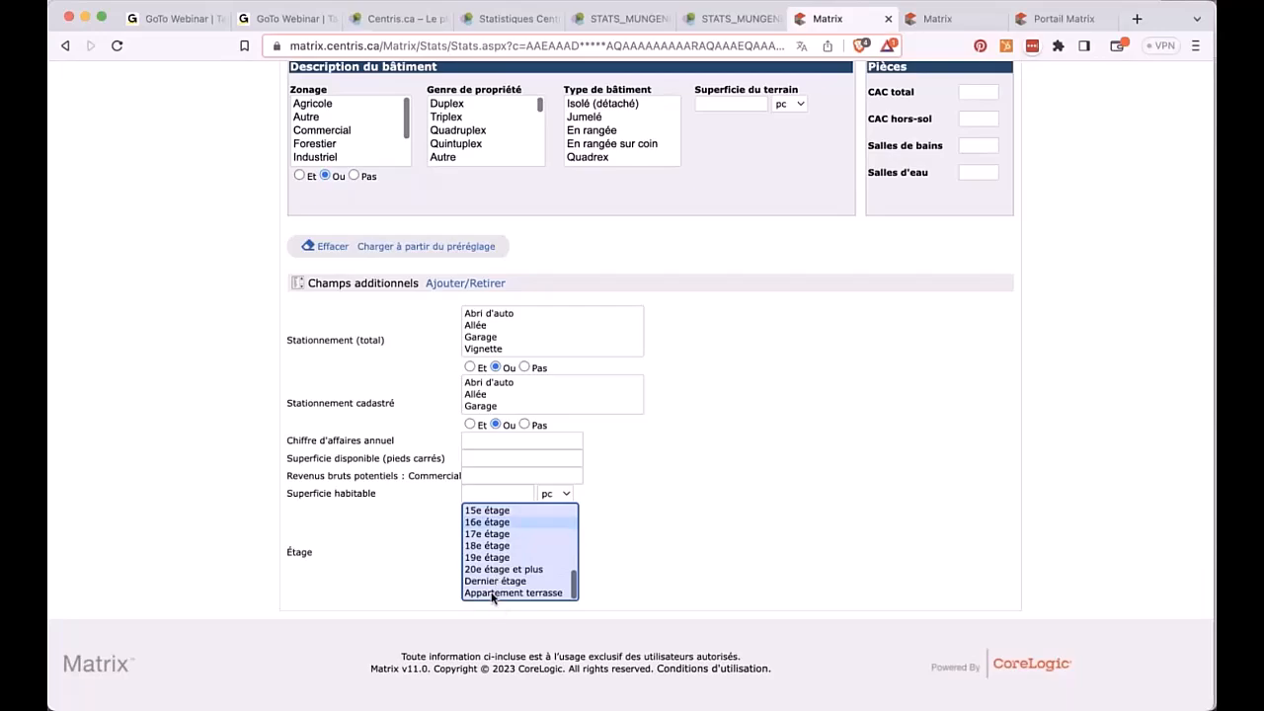
shift+click(491, 596)
Generate the price ratio chart using the current search criteria, including the selected floors.
scroll(526, 261, up, 2)
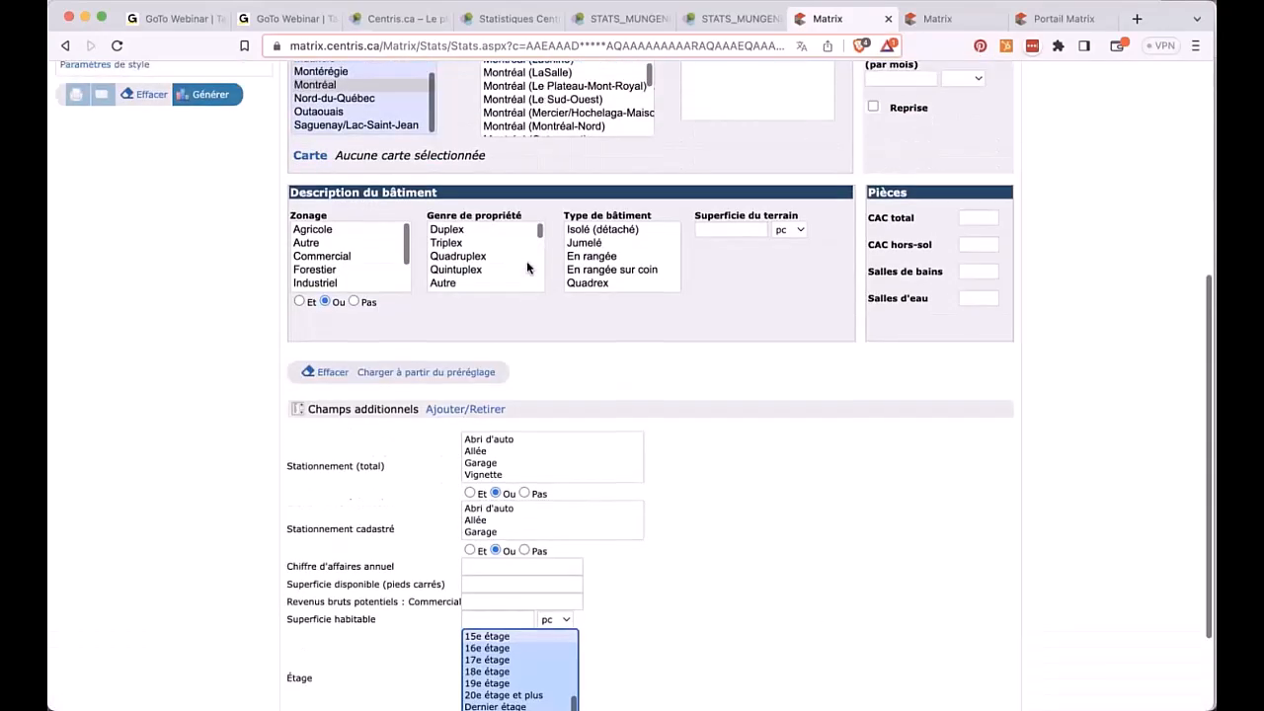
scroll(527, 266, up, 1)
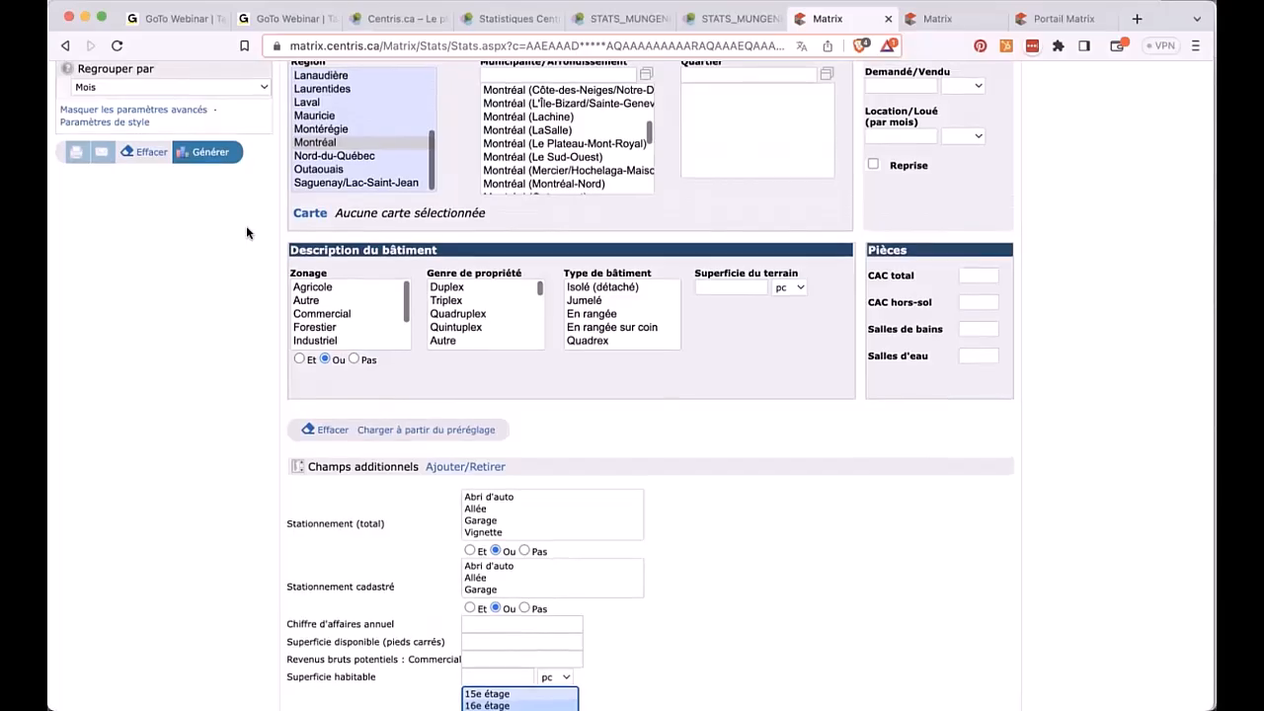
scroll(246, 227, up, 2)
scroll(246, 227, up, 3)
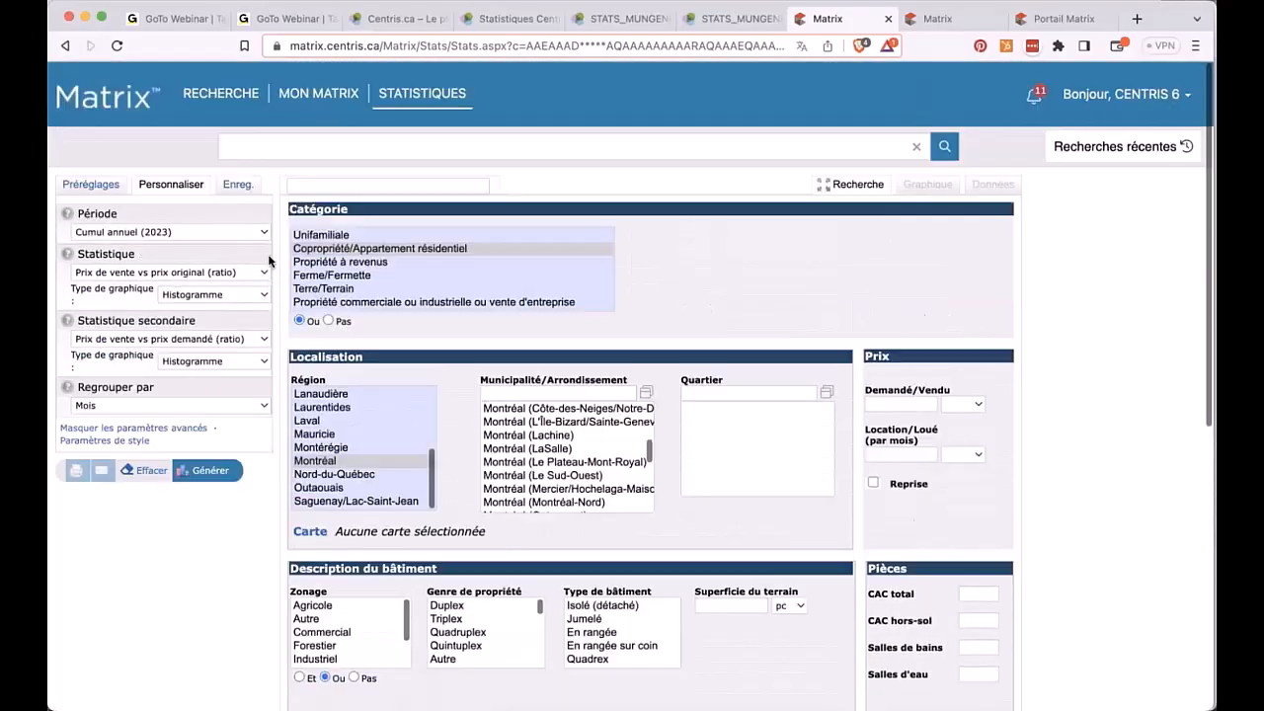
mouse_move(211, 470)
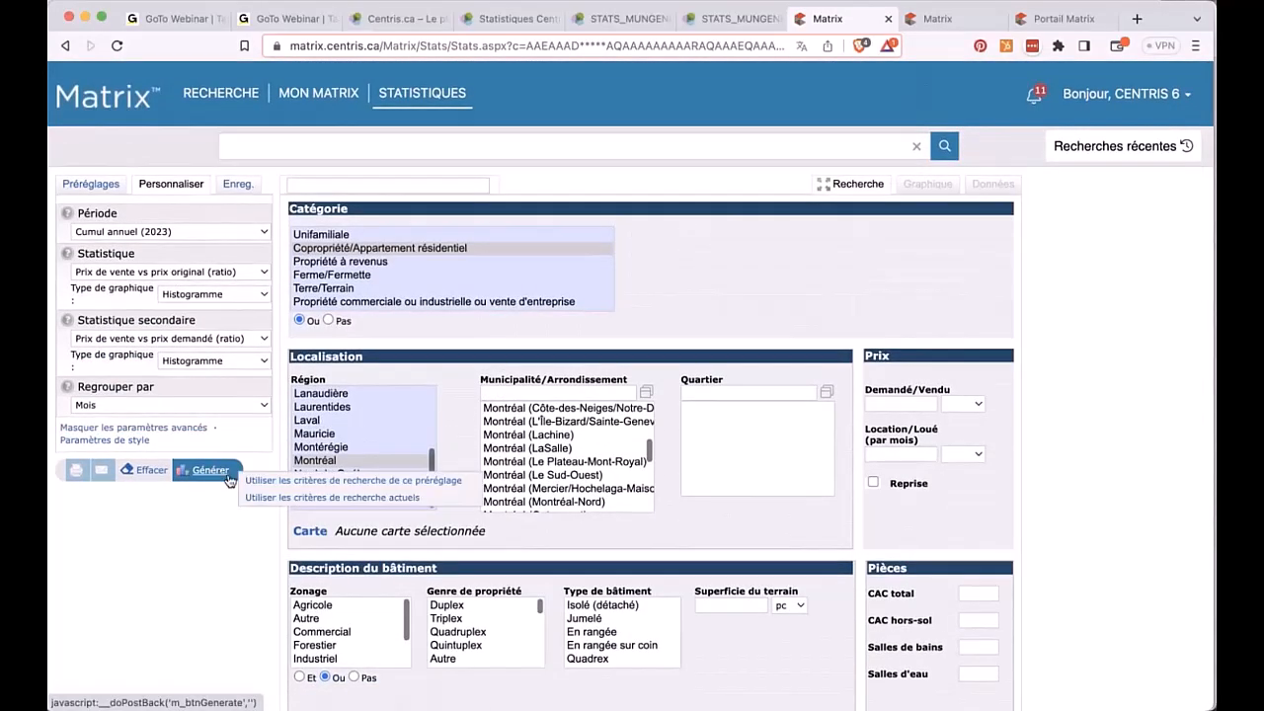
click(283, 498)
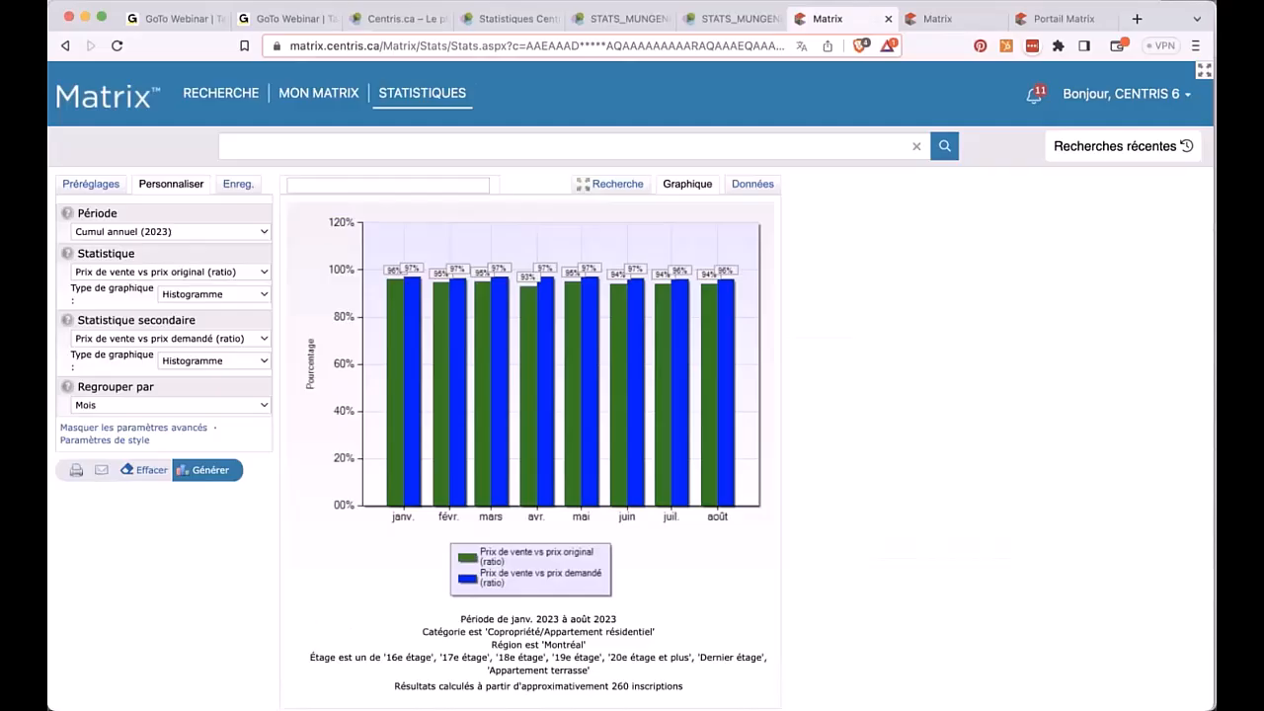
Look through the available primary statistics without changing the choice, and show the chart's style settings.
click(221, 272)
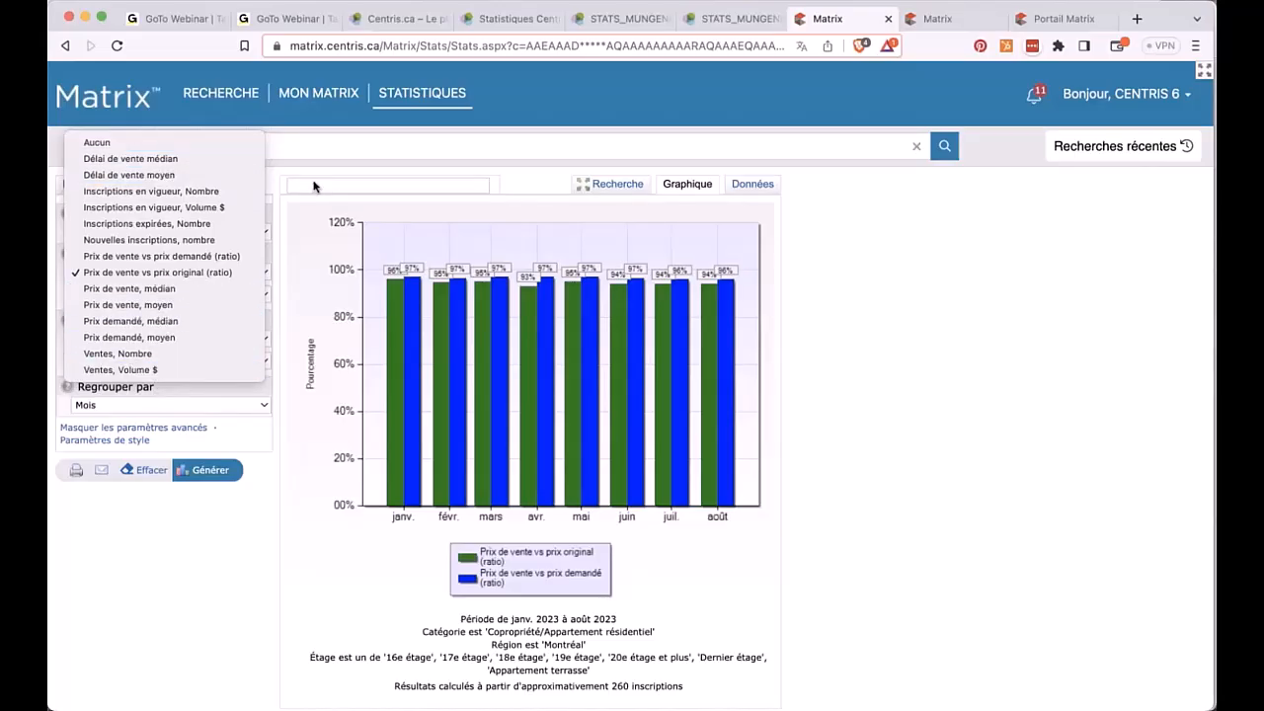
click(366, 167)
click(113, 440)
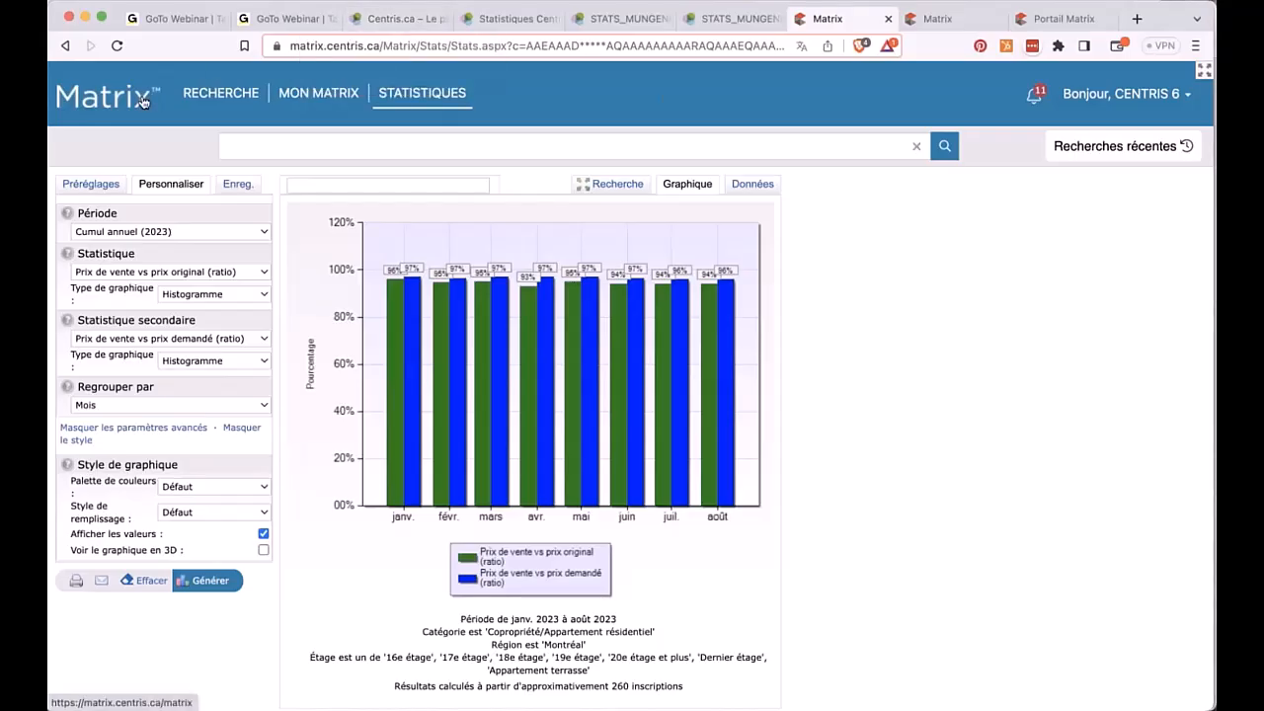
Open the first Concierge client's results from Mon Matrix, view the first Kirkland listing and bring up its Communautés page.
click(318, 93)
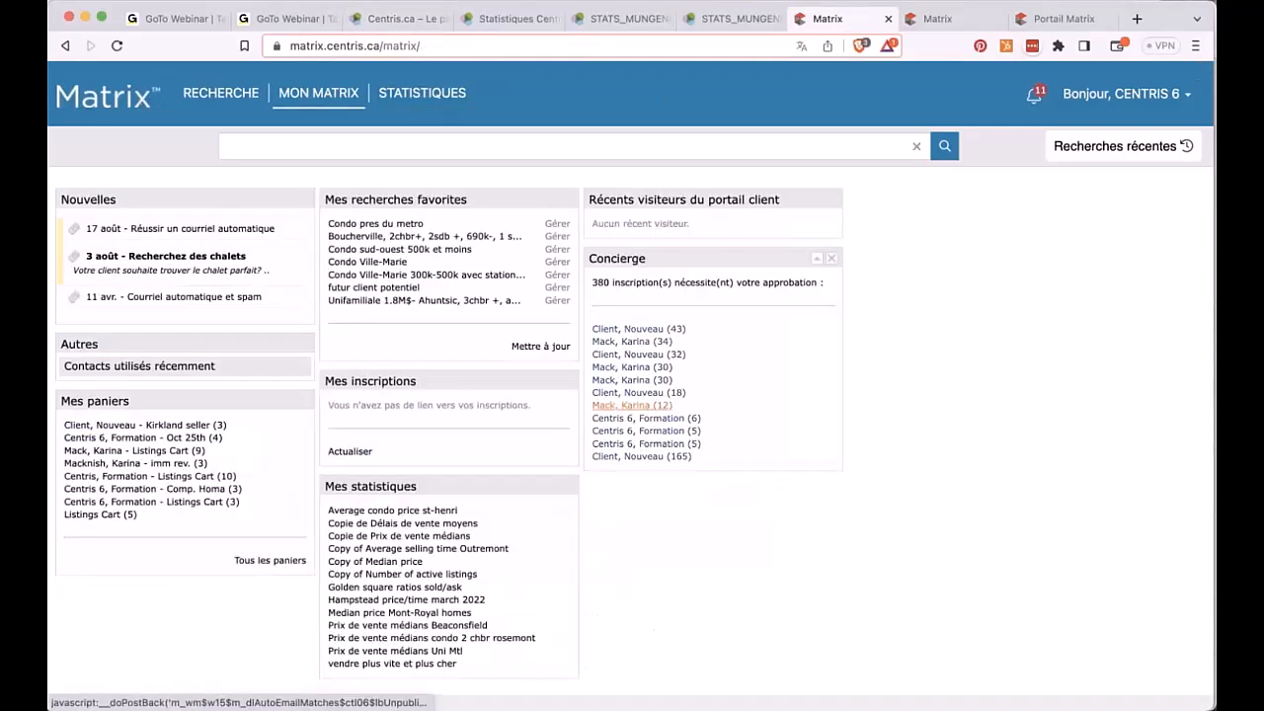
click(609, 330)
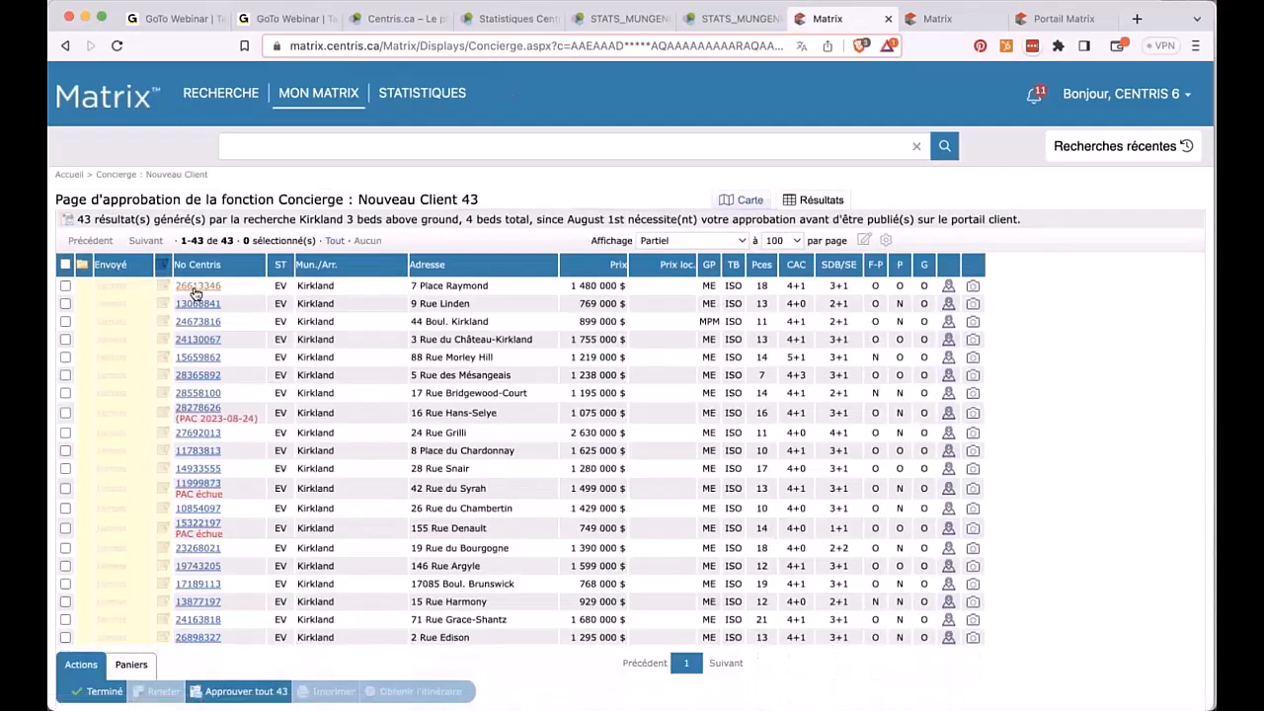
click(192, 286)
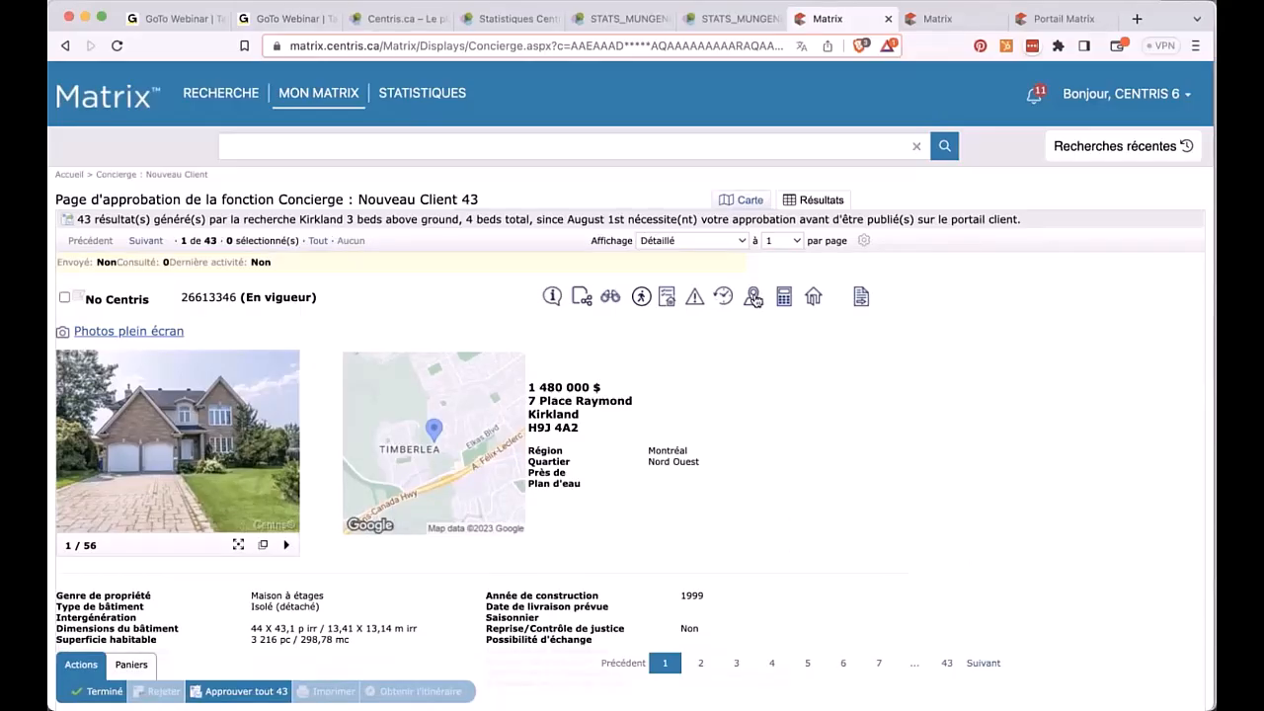
click(752, 298)
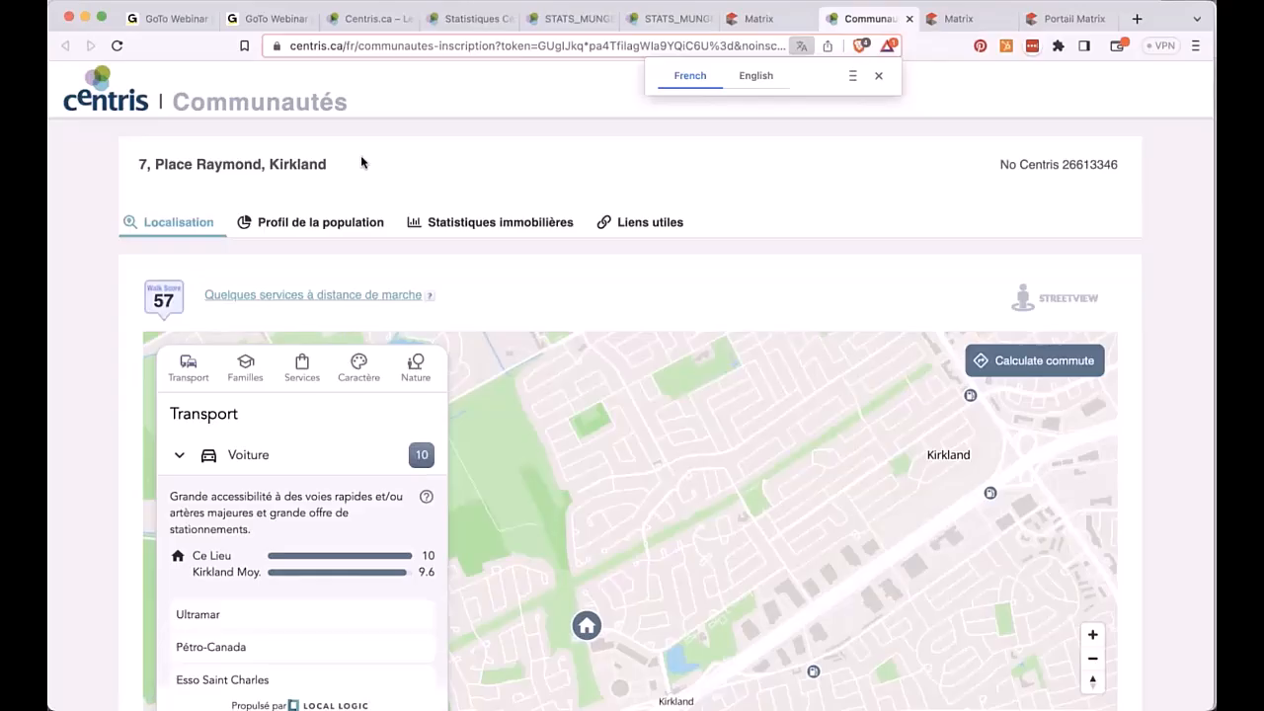
Examine the listing's Communautés location map and the charts in its Profil de la population section.
scroll(361, 158, down, 1)
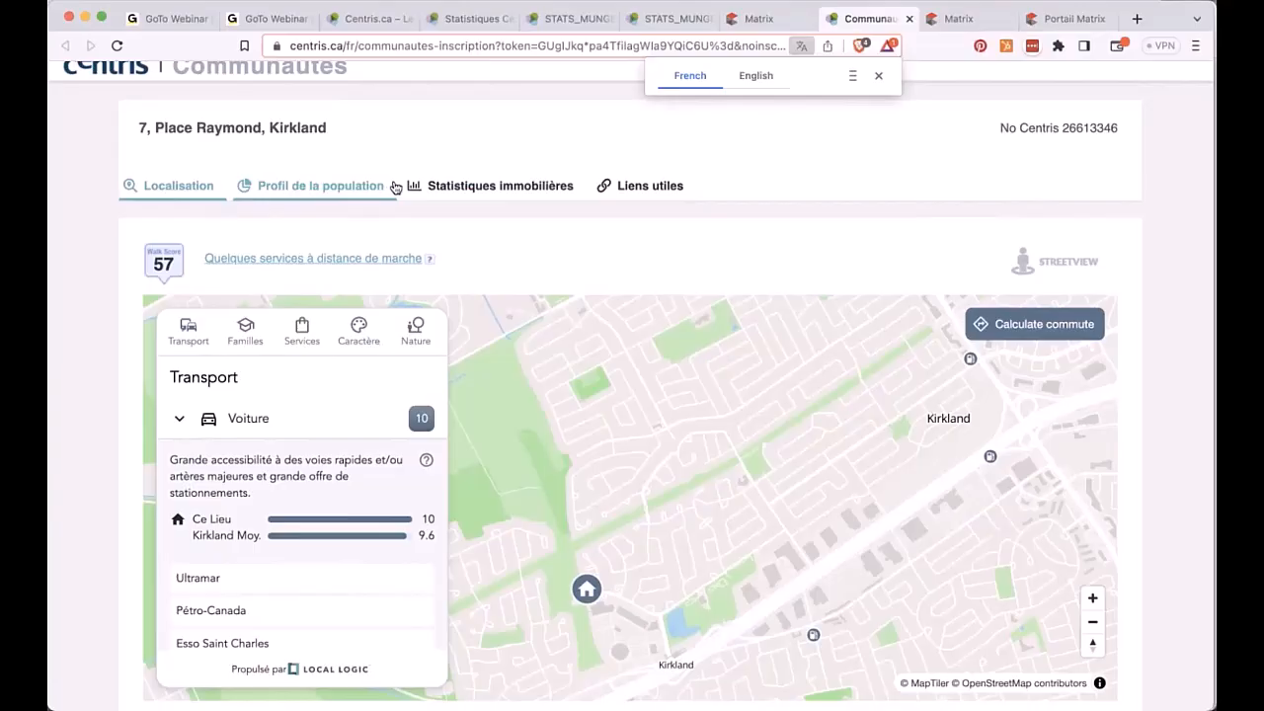
scroll(396, 187, down, 1)
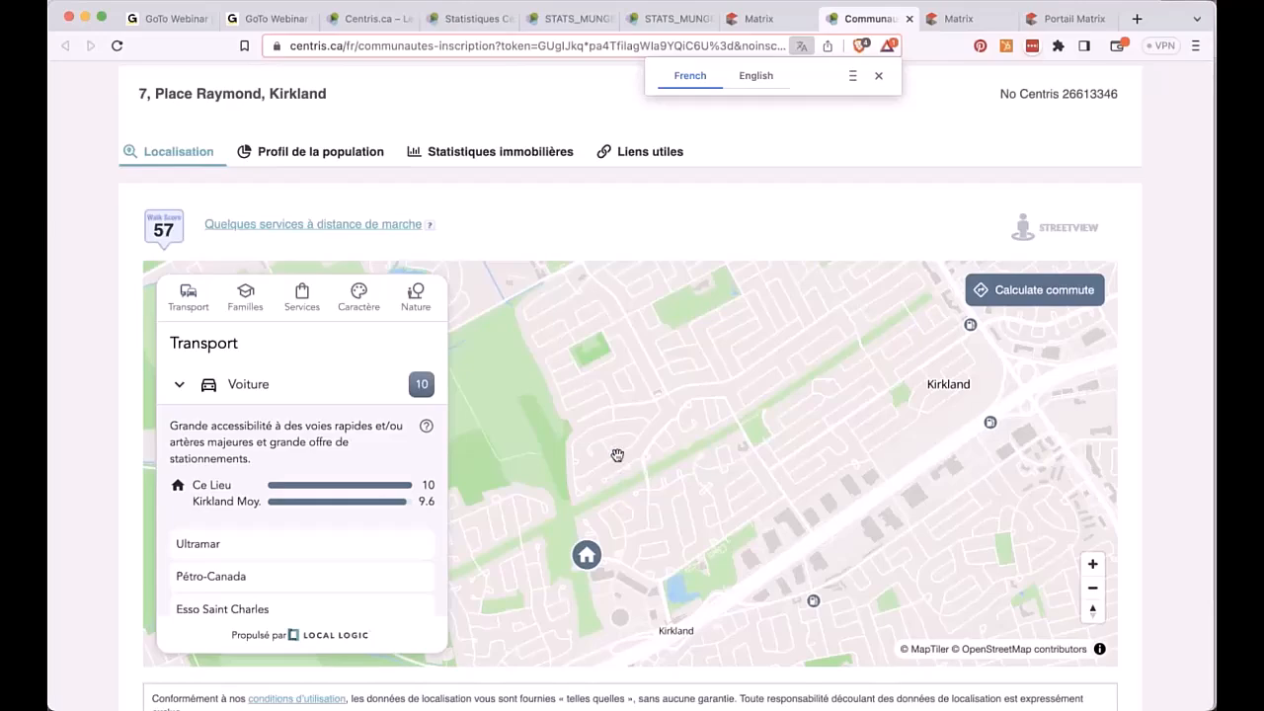
click(358, 154)
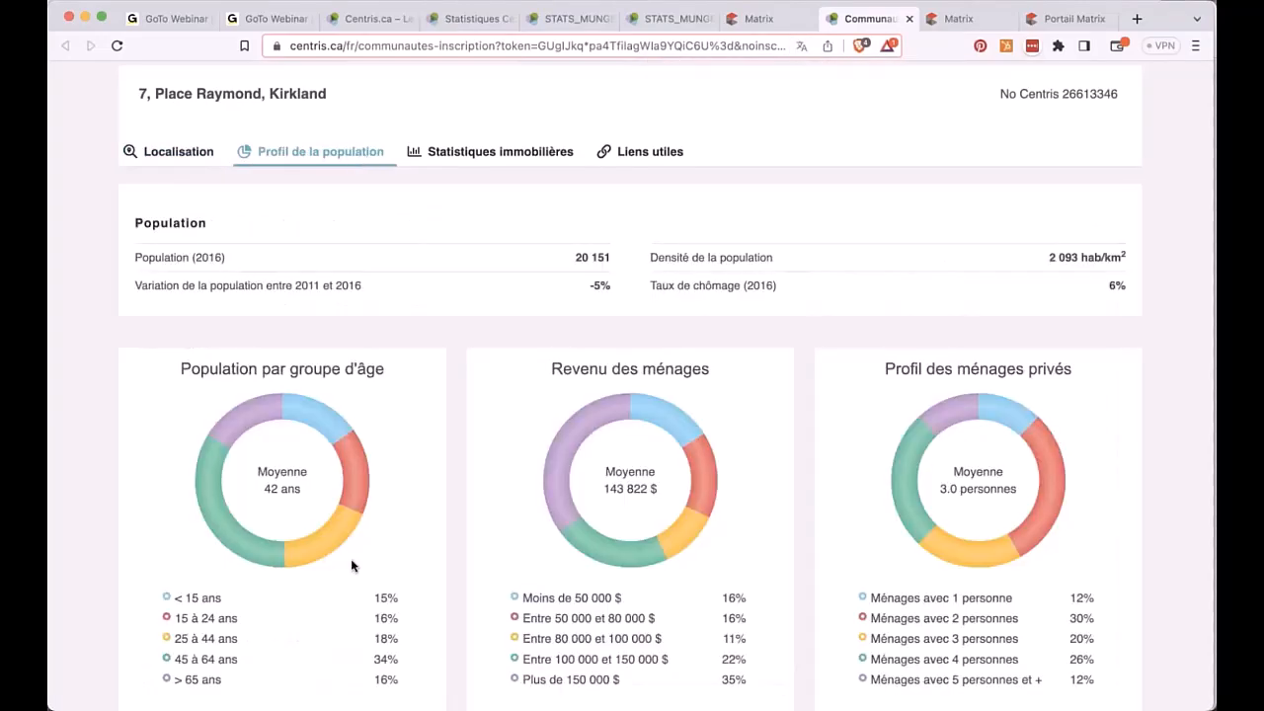
scroll(351, 565, down, 3)
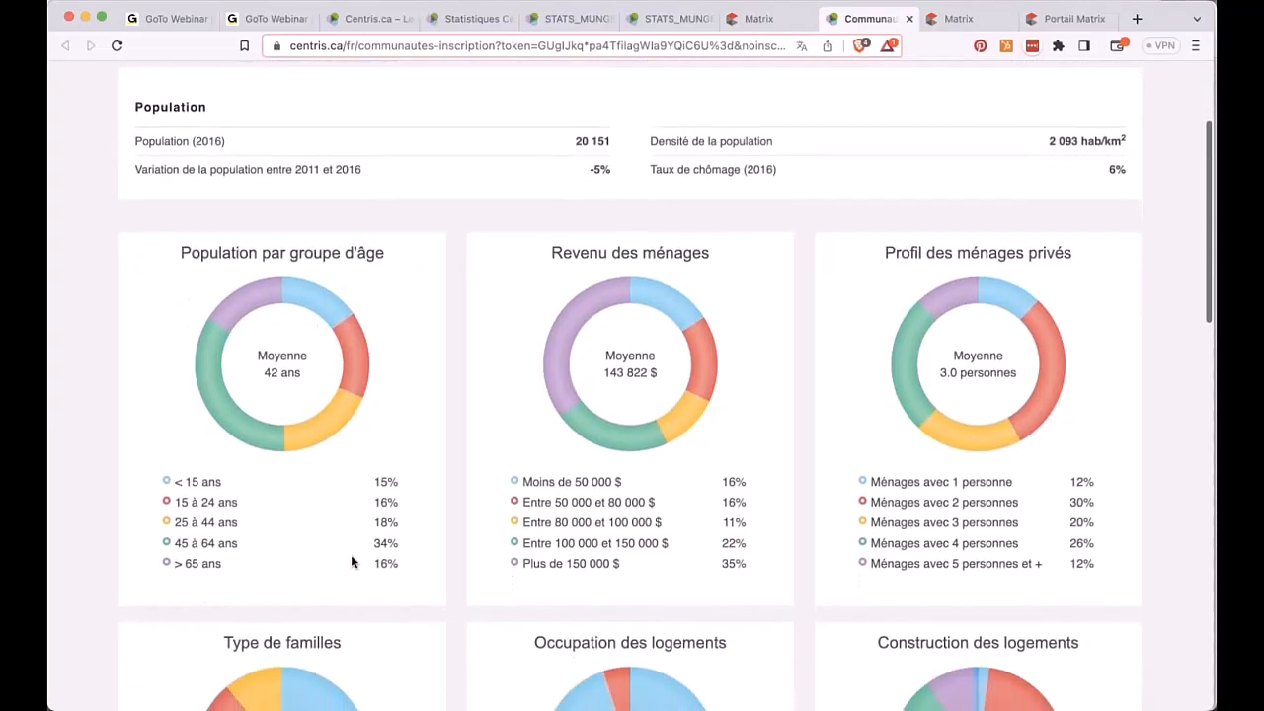
scroll(352, 562, down, 3)
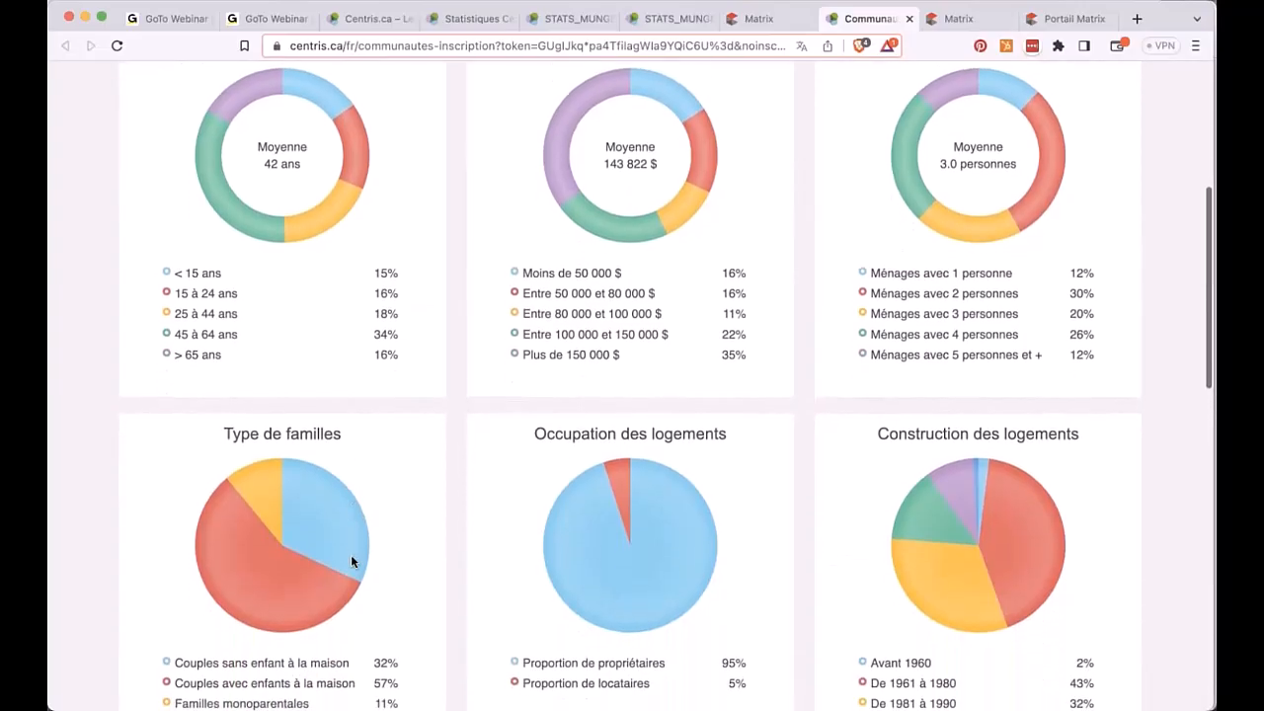
scroll(351, 562, down, 8)
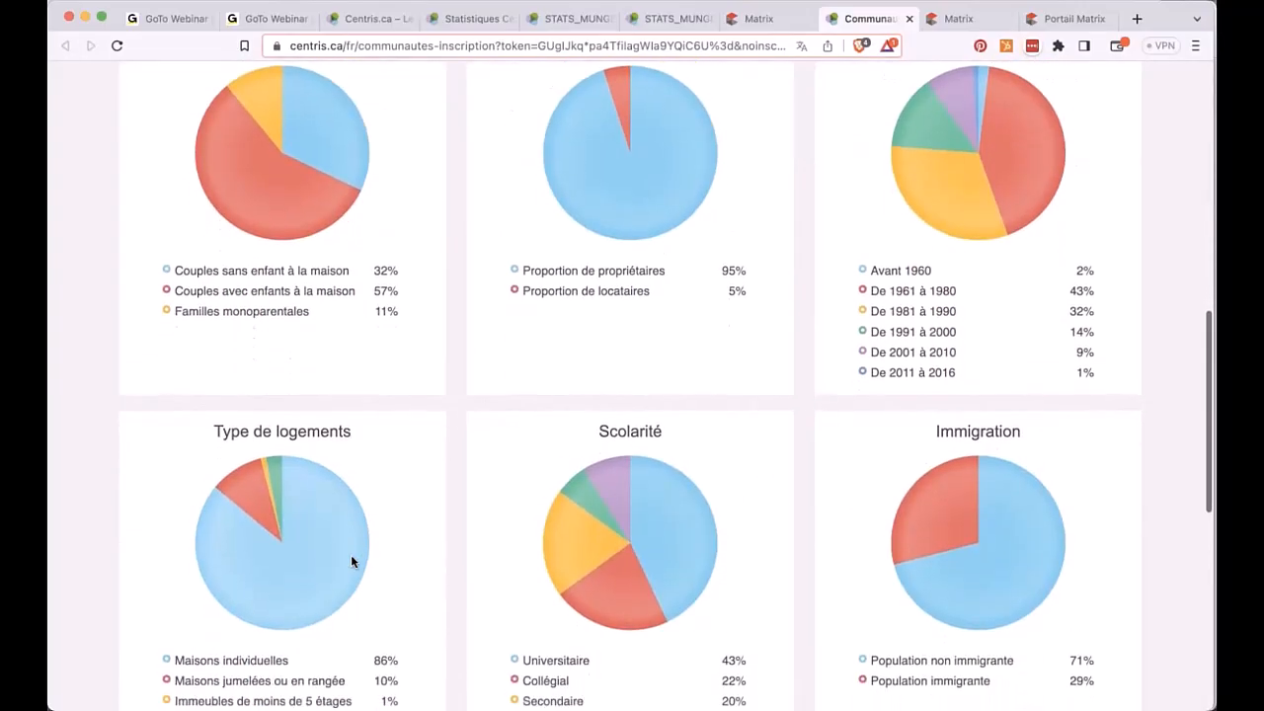
scroll(351, 562, down, 4)
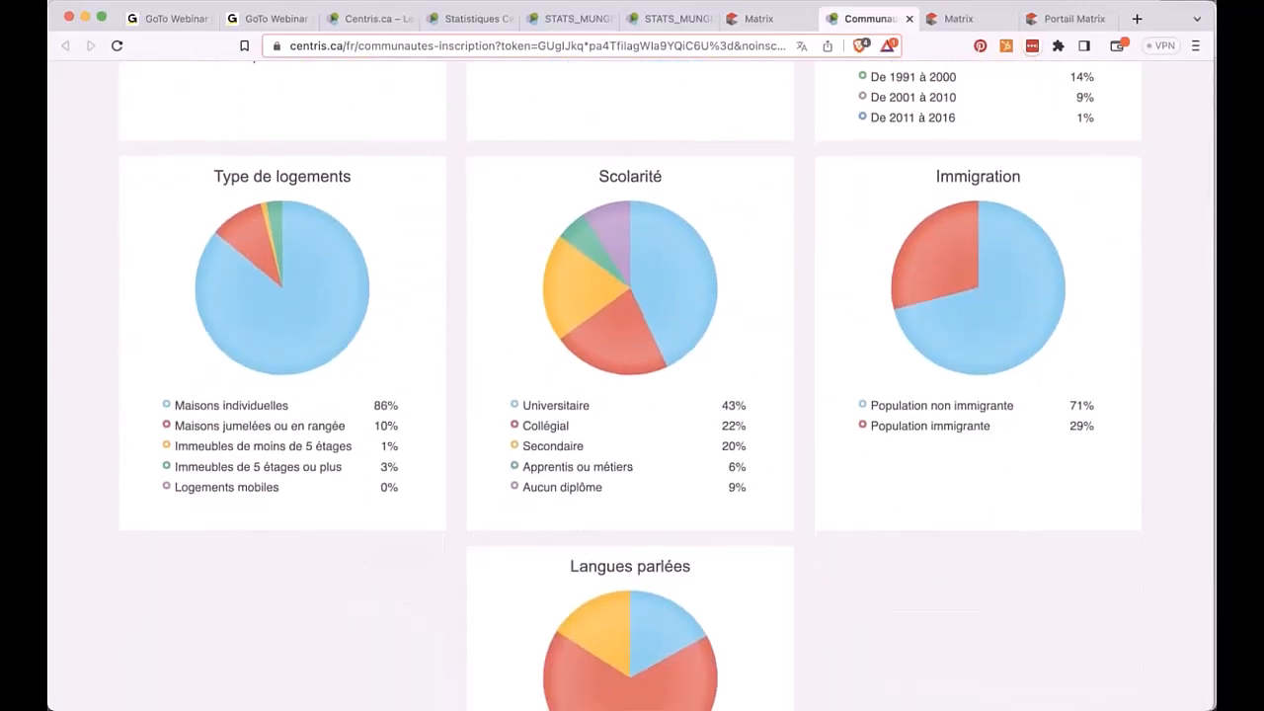
scroll(672, 589, down, 2)
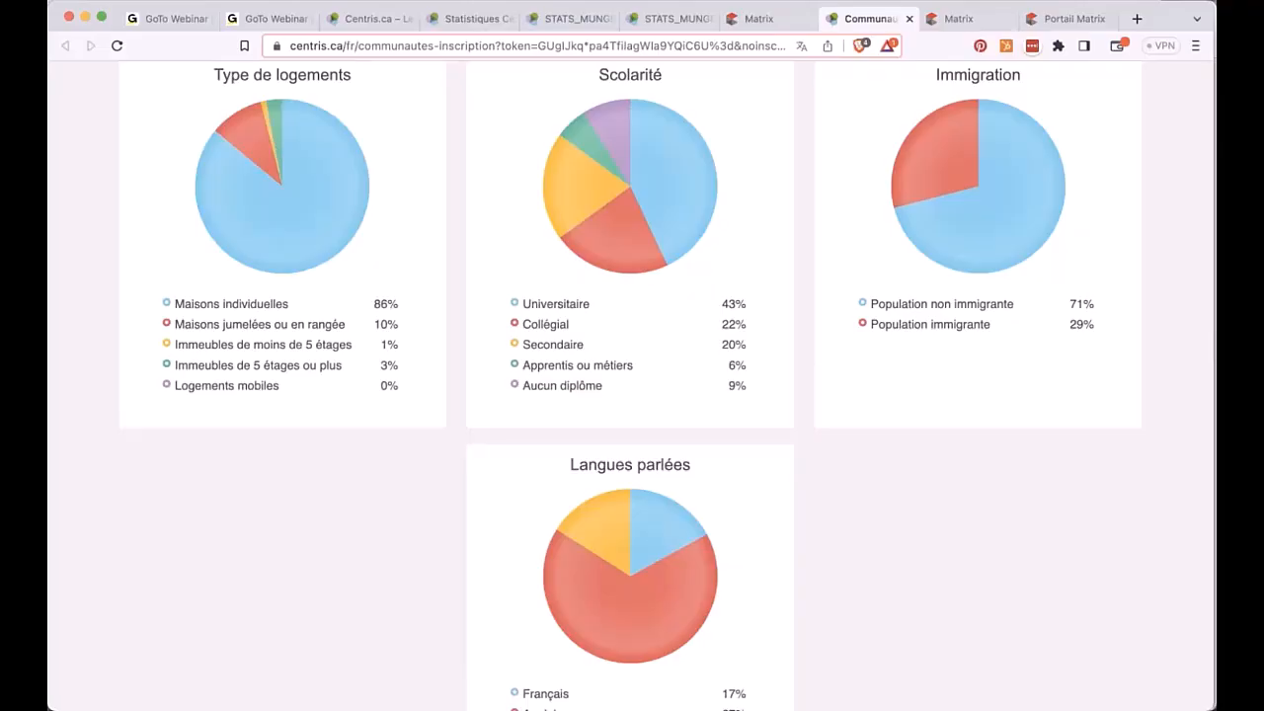
scroll(632, 386, up, 10)
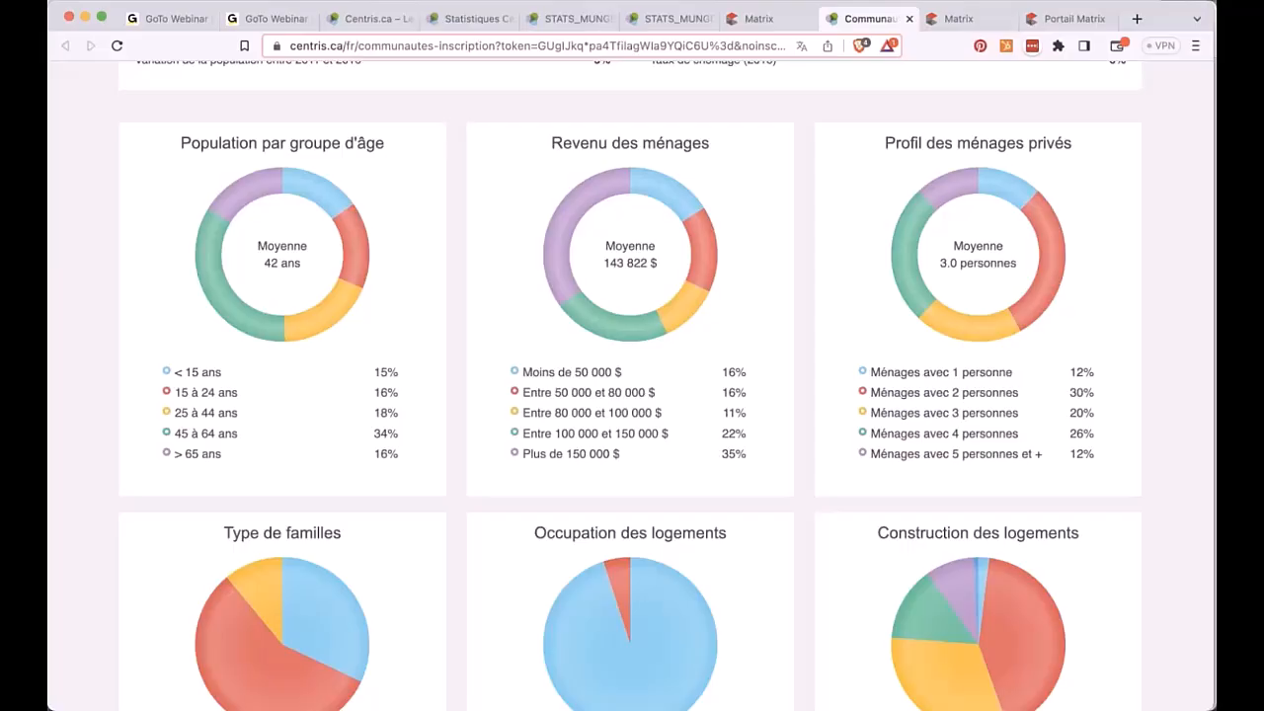
scroll(632, 395, up, 3)
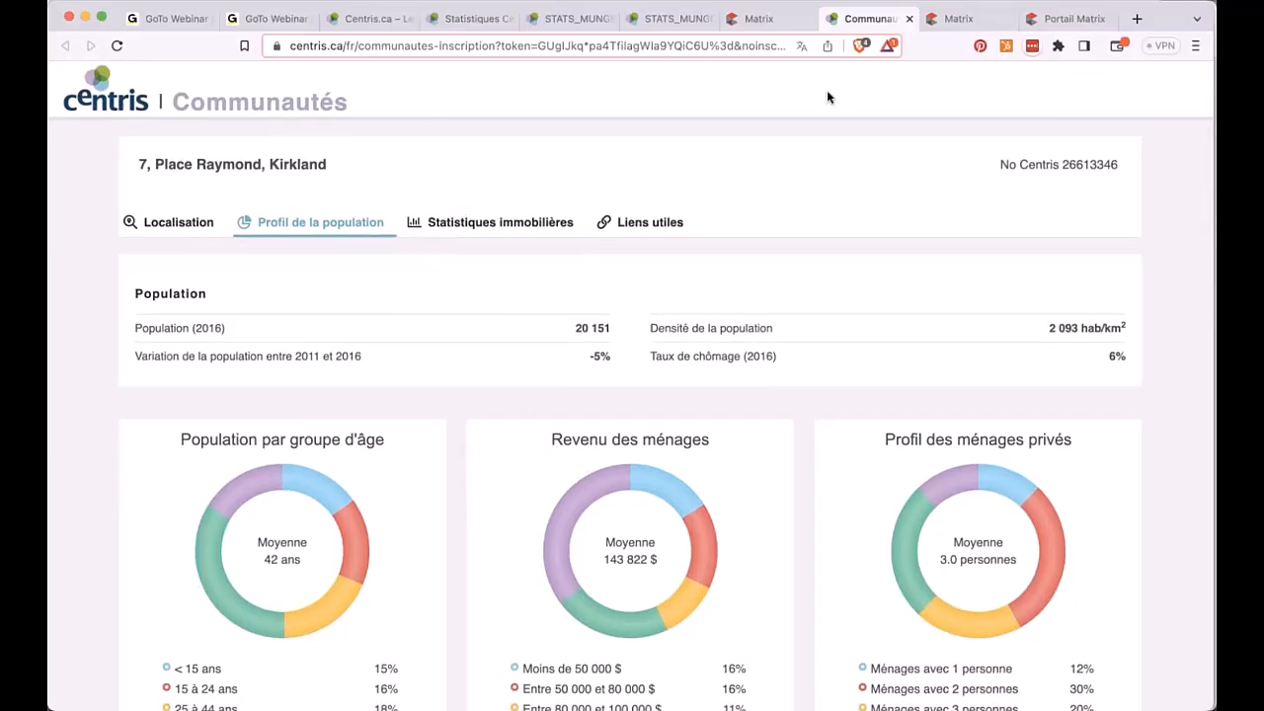
Switch to Espace Centris and open the Communautés tool from the Outils page.
click(751, 20)
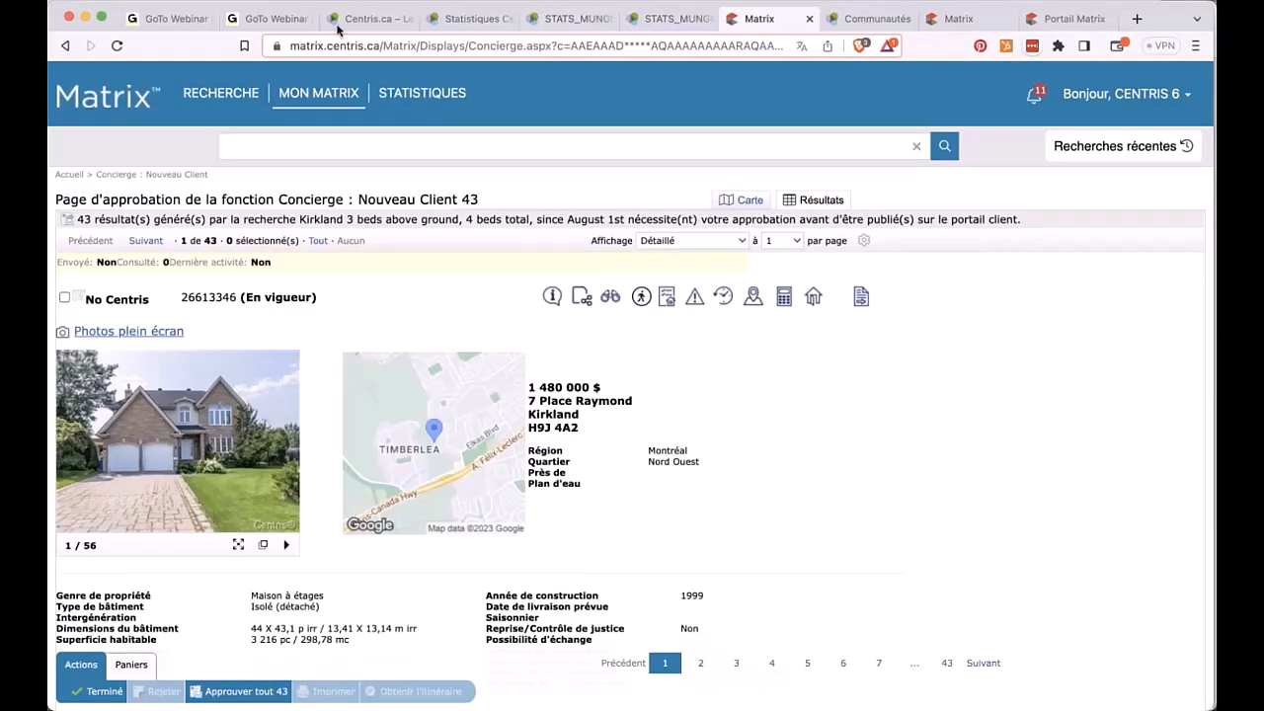
click(873, 19)
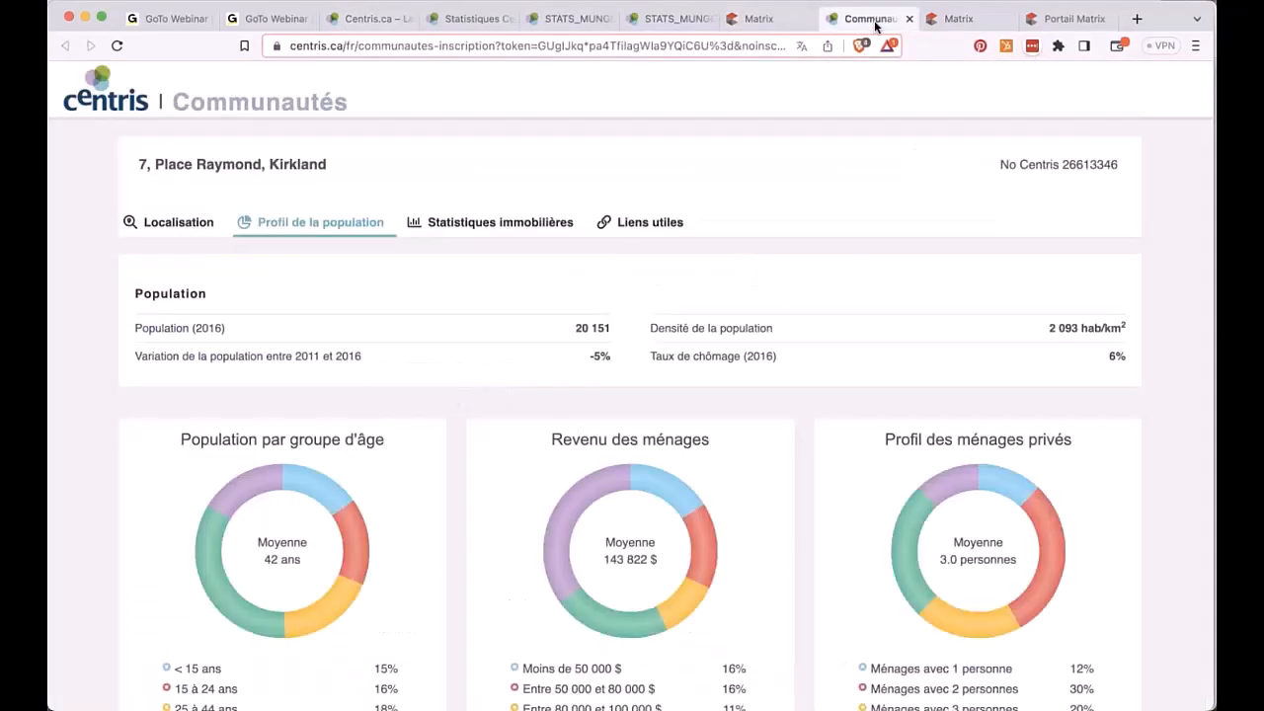
click(470, 22)
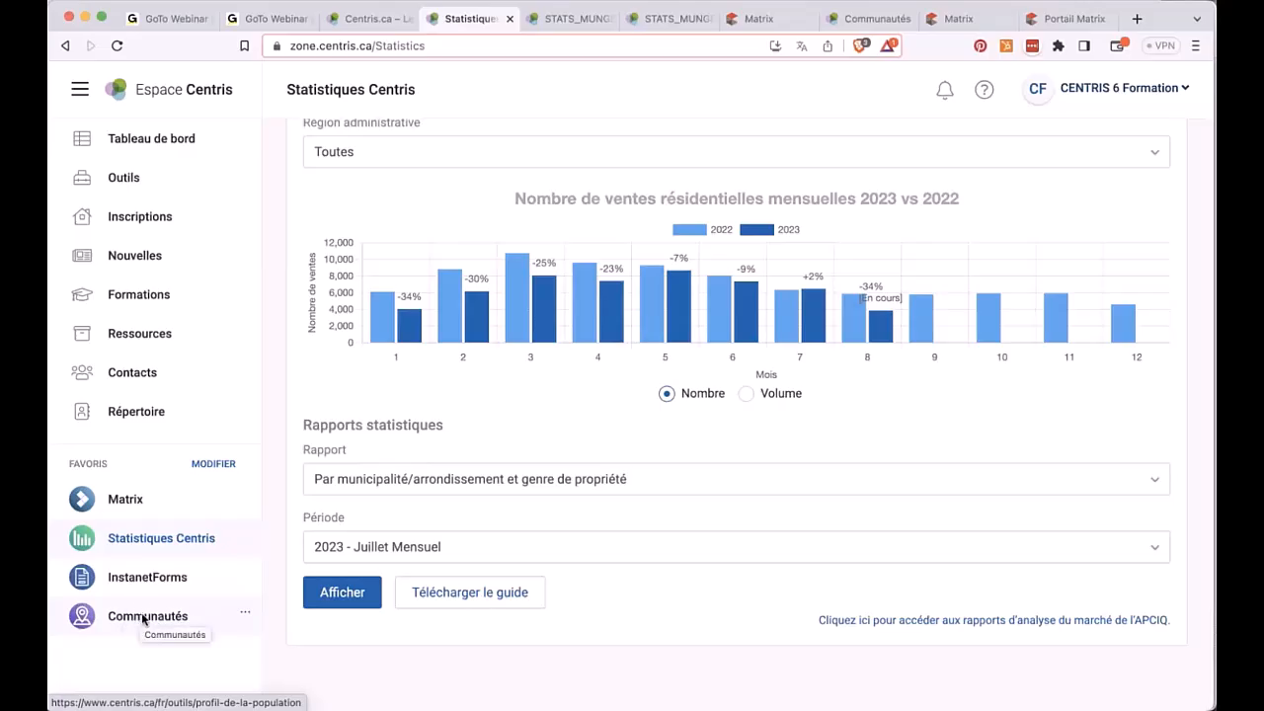
click(124, 177)
scroll(424, 395, down, 6)
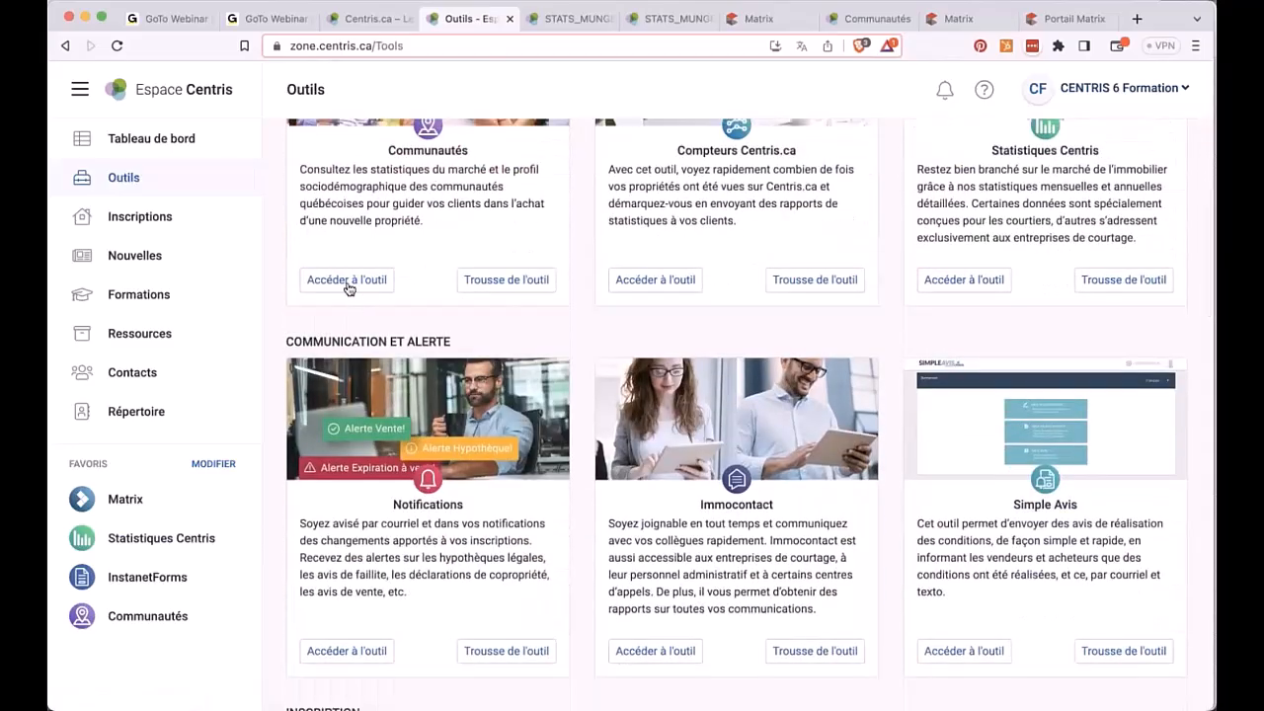
click(347, 283)
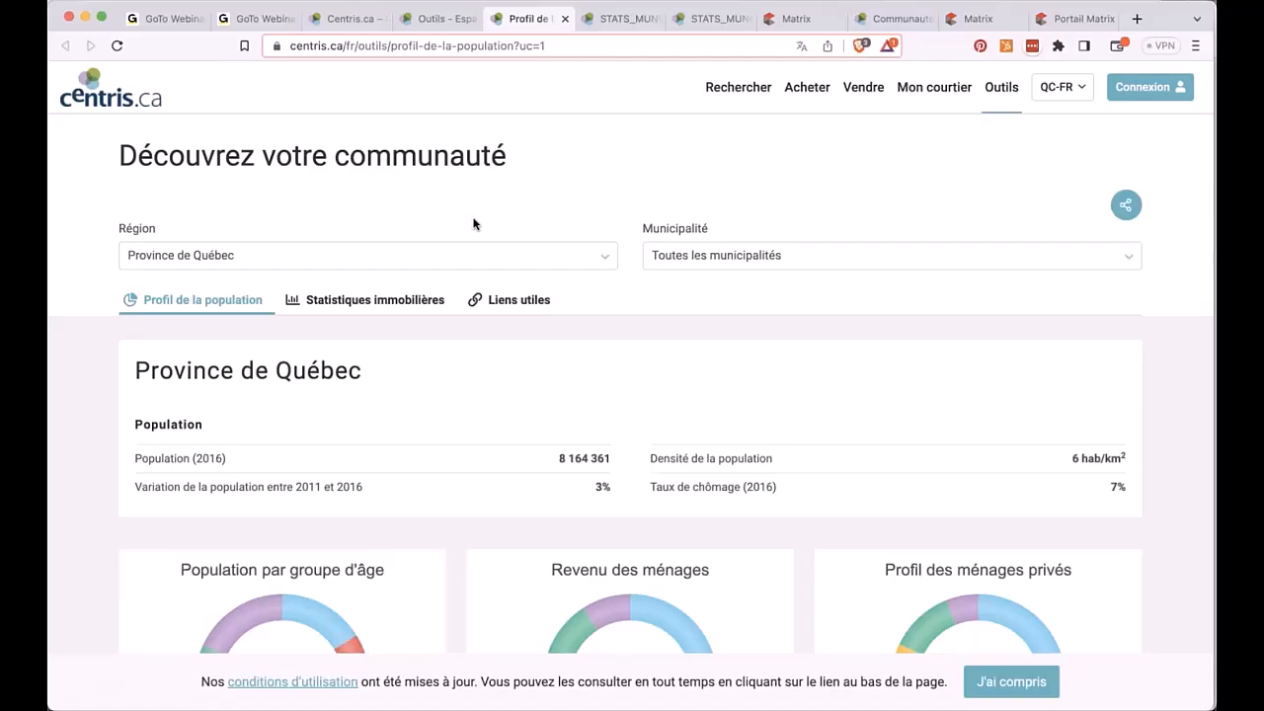
Set the community profile's region to Montréal (Île) and its municipality to Dollard-Des Ormeaux.
scroll(473, 224, down, 2)
scroll(395, 237, up, 2)
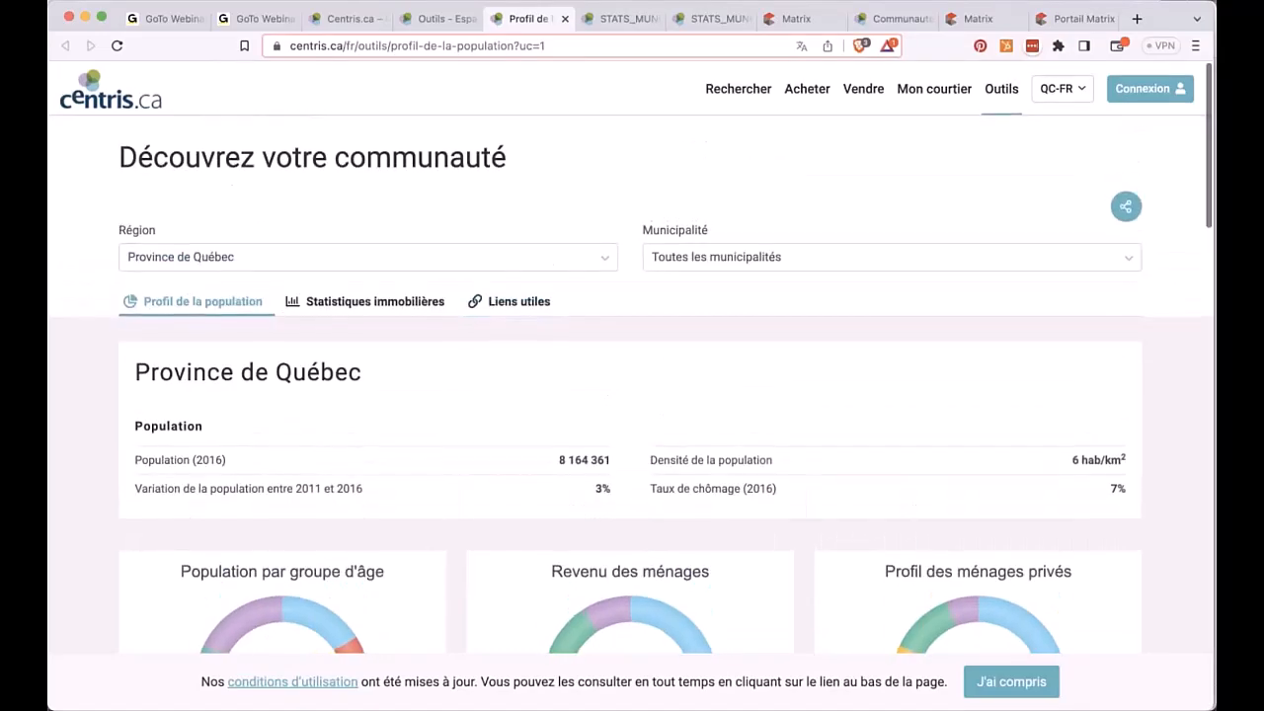
click(268, 264)
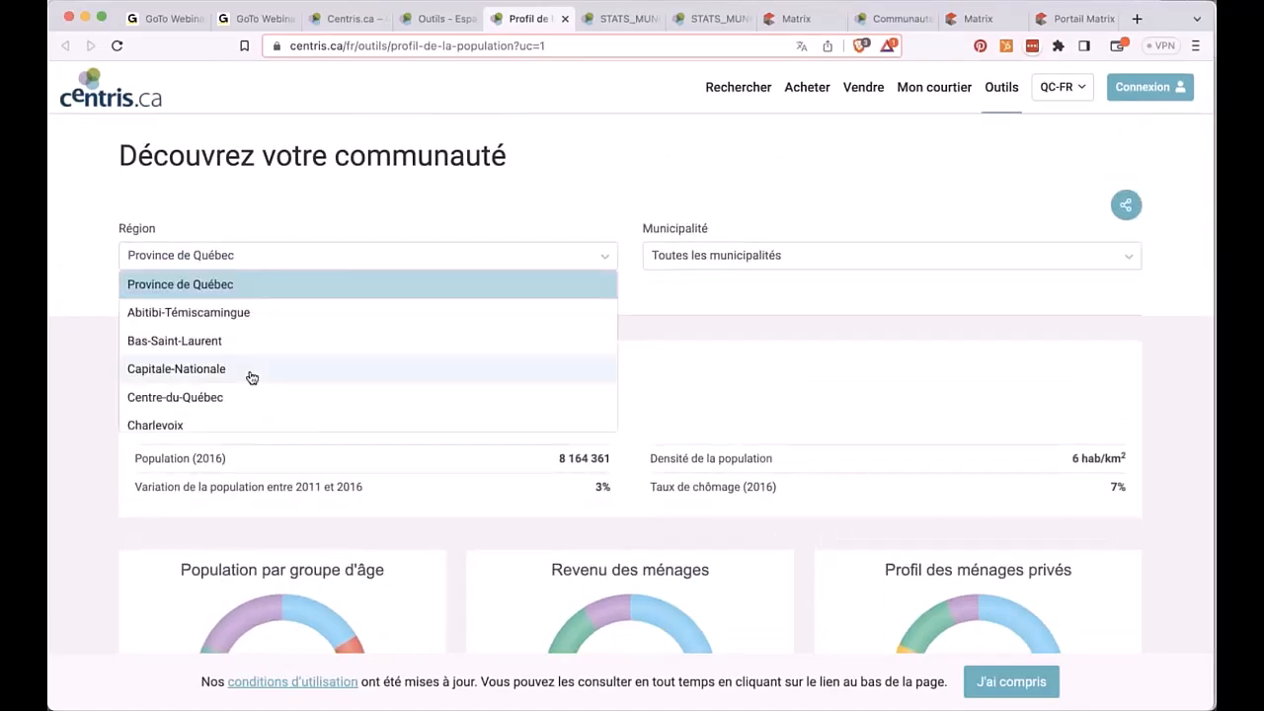
scroll(249, 375, down, 5)
scroll(249, 376, down, 2)
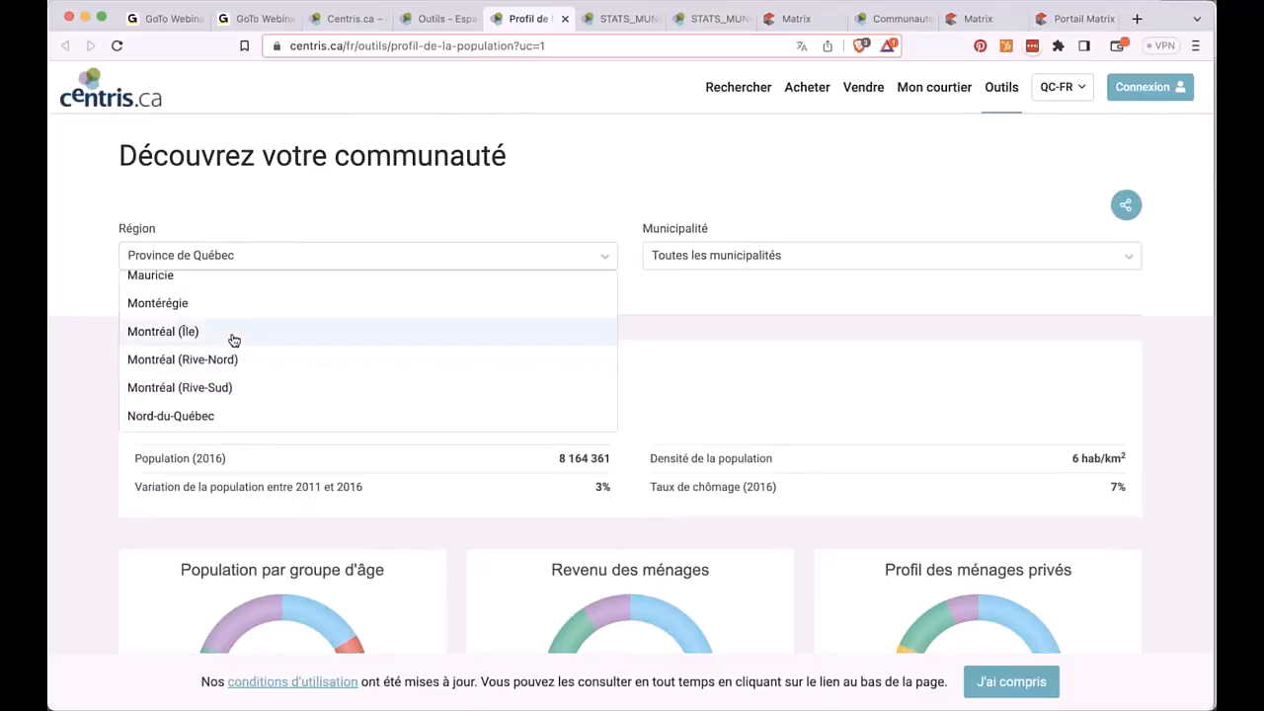
click(234, 339)
click(705, 252)
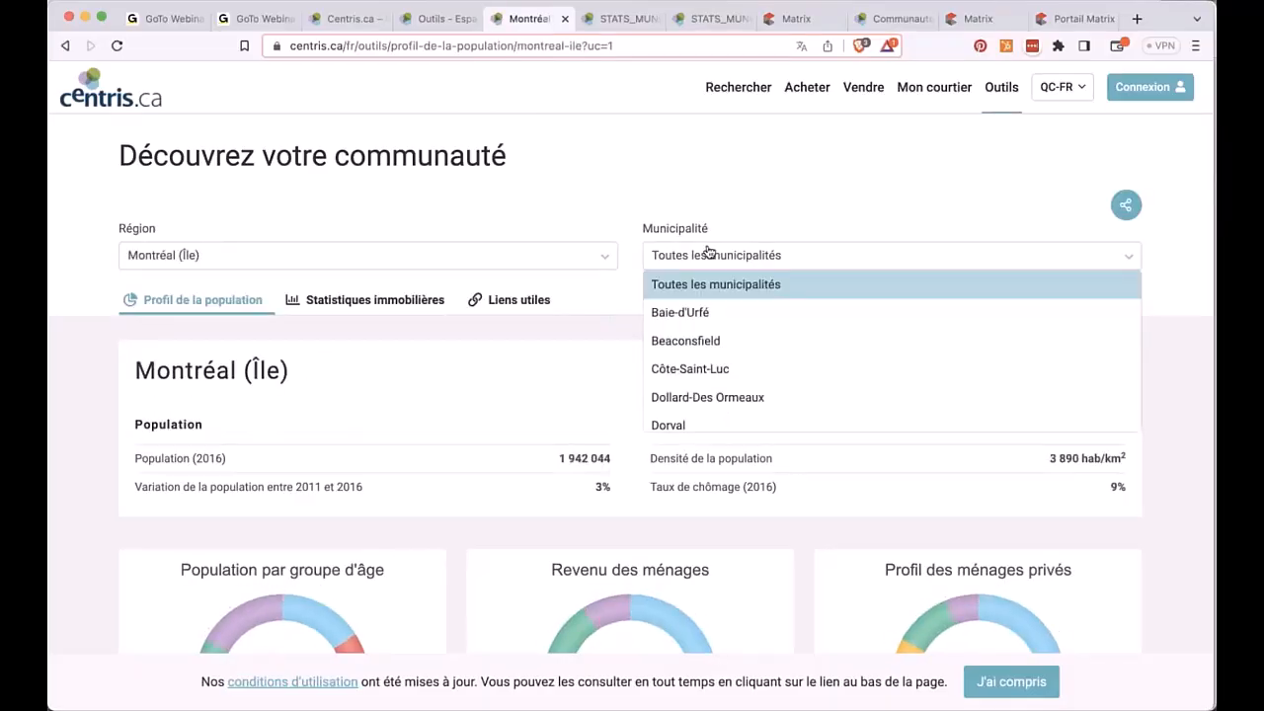
click(725, 413)
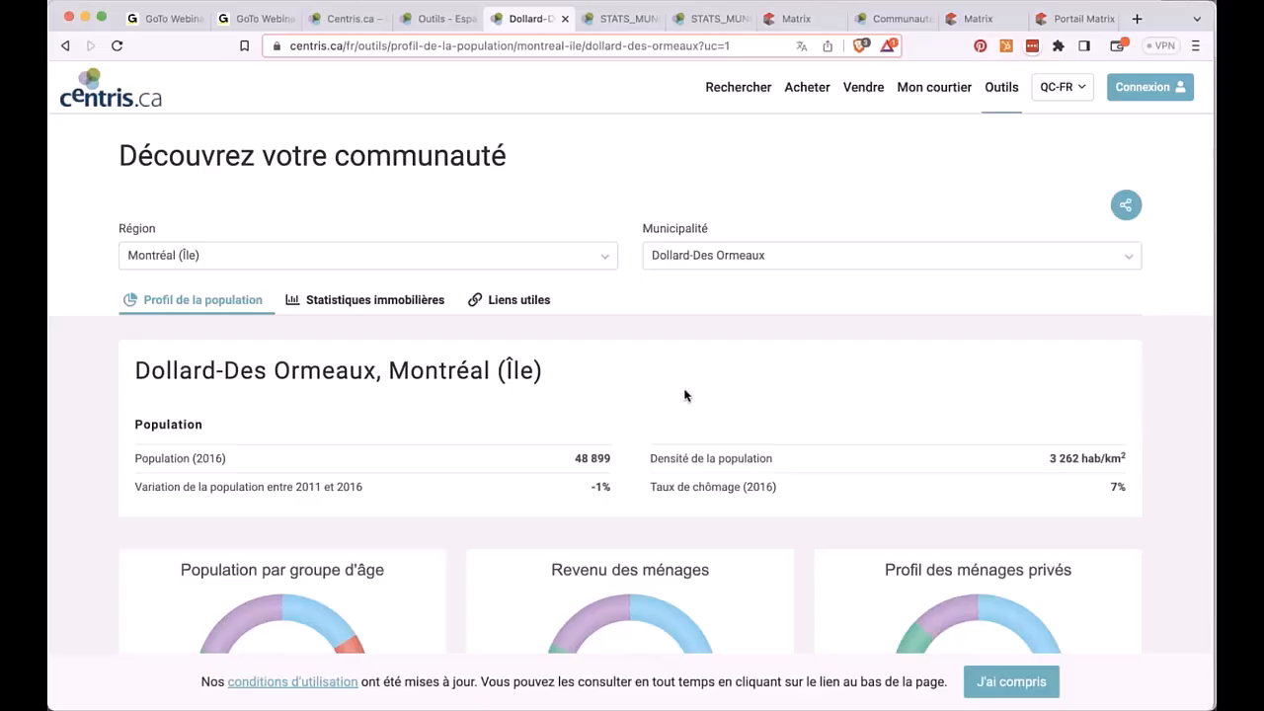
Show the Statistiques immobilières for Dollard-Des Ormeaux and bring up the page's sharing options.
scroll(687, 395, down, 10)
scroll(686, 395, down, 4)
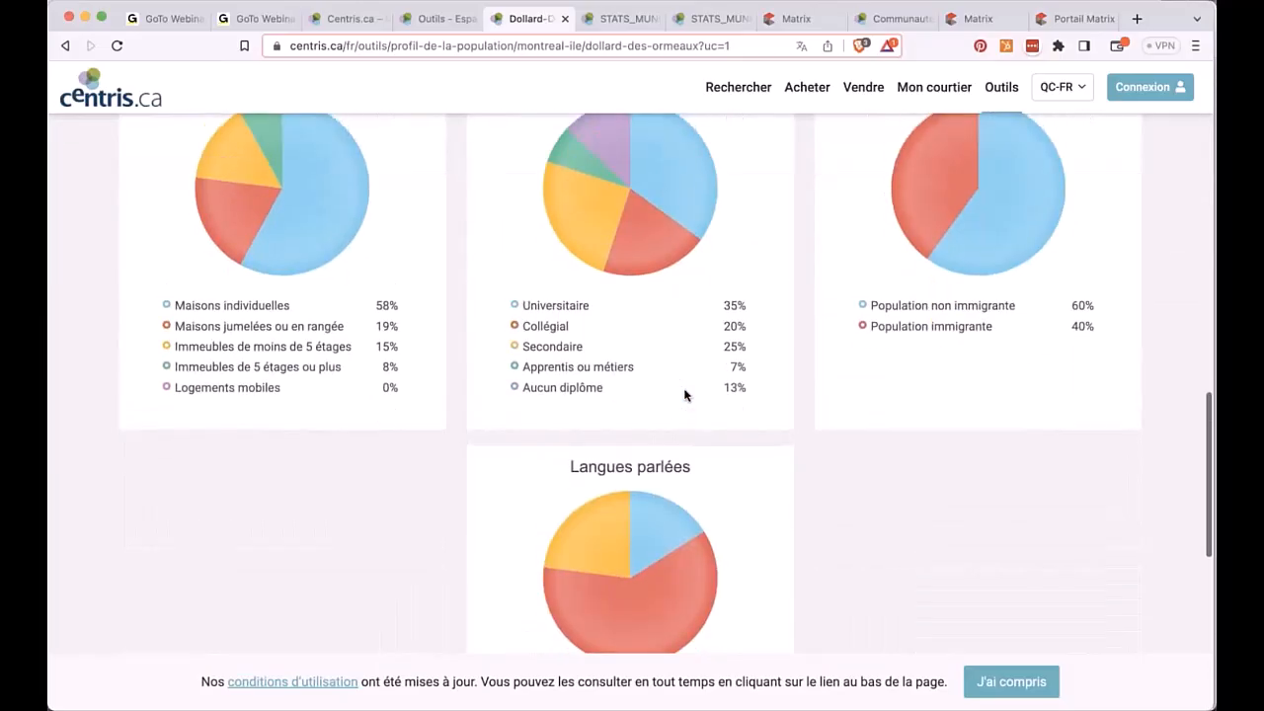
scroll(687, 395, up, 14)
scroll(687, 395, down, 1)
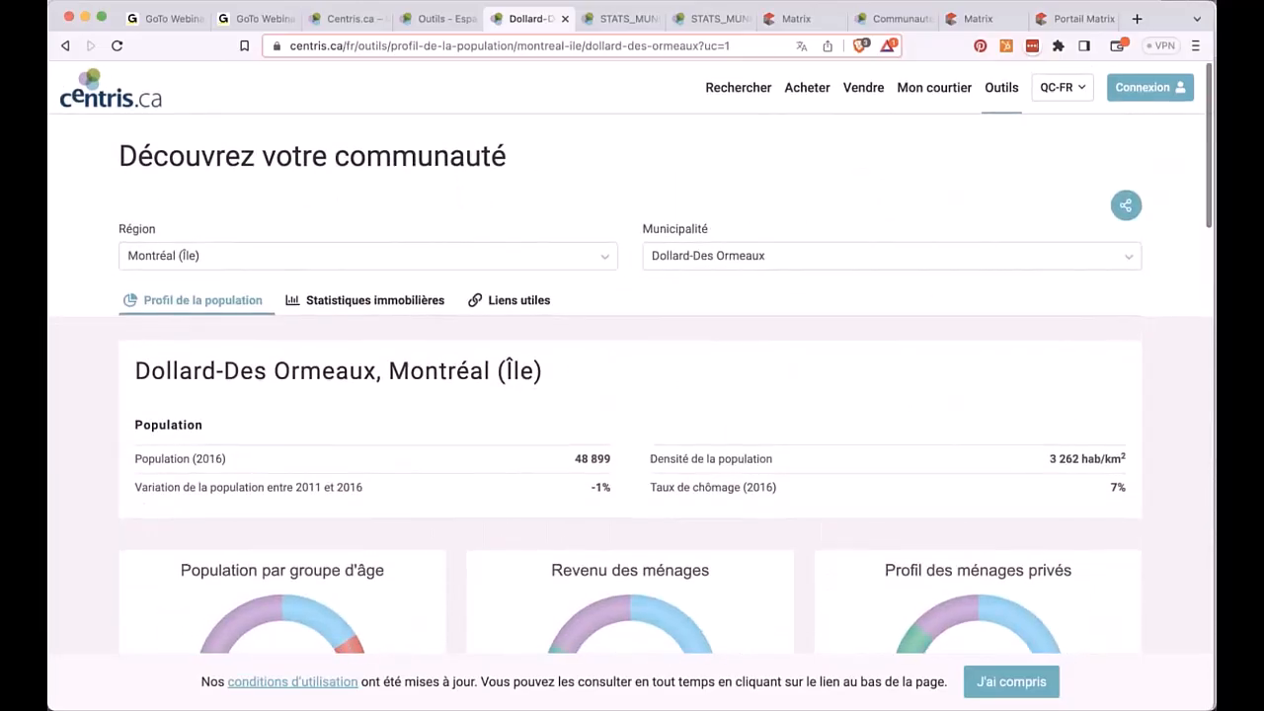
click(383, 302)
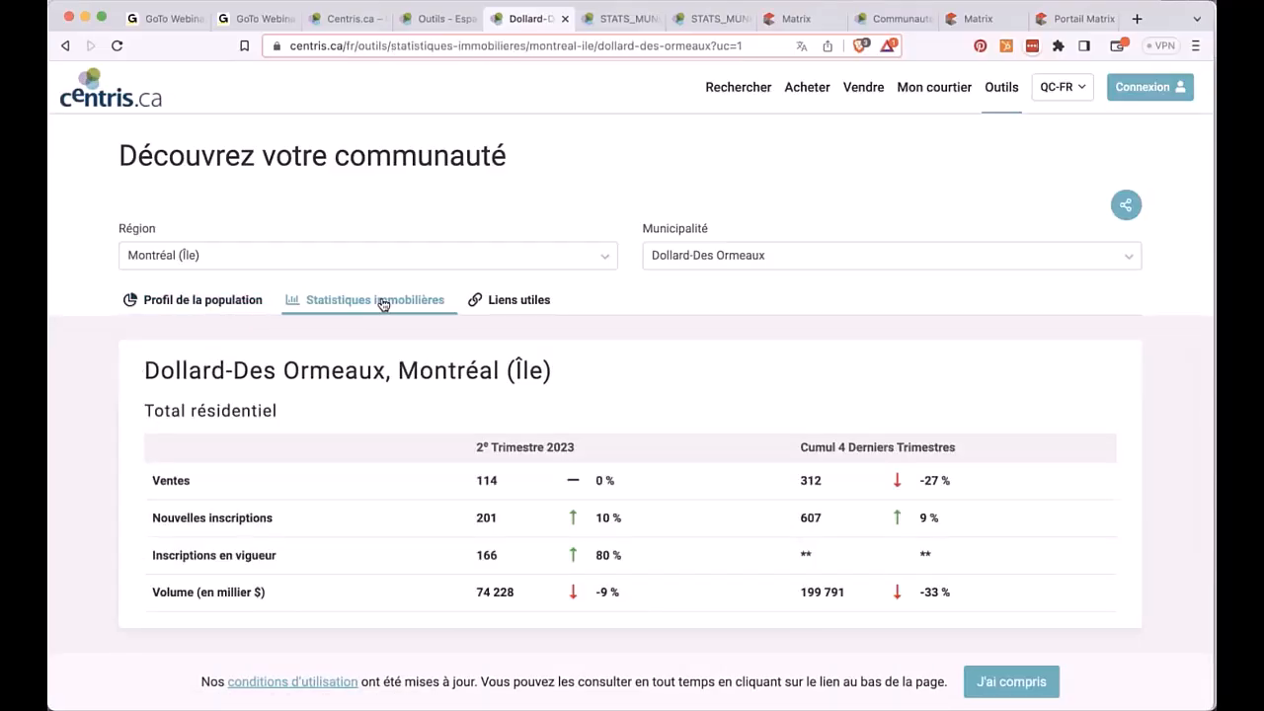
click(1126, 208)
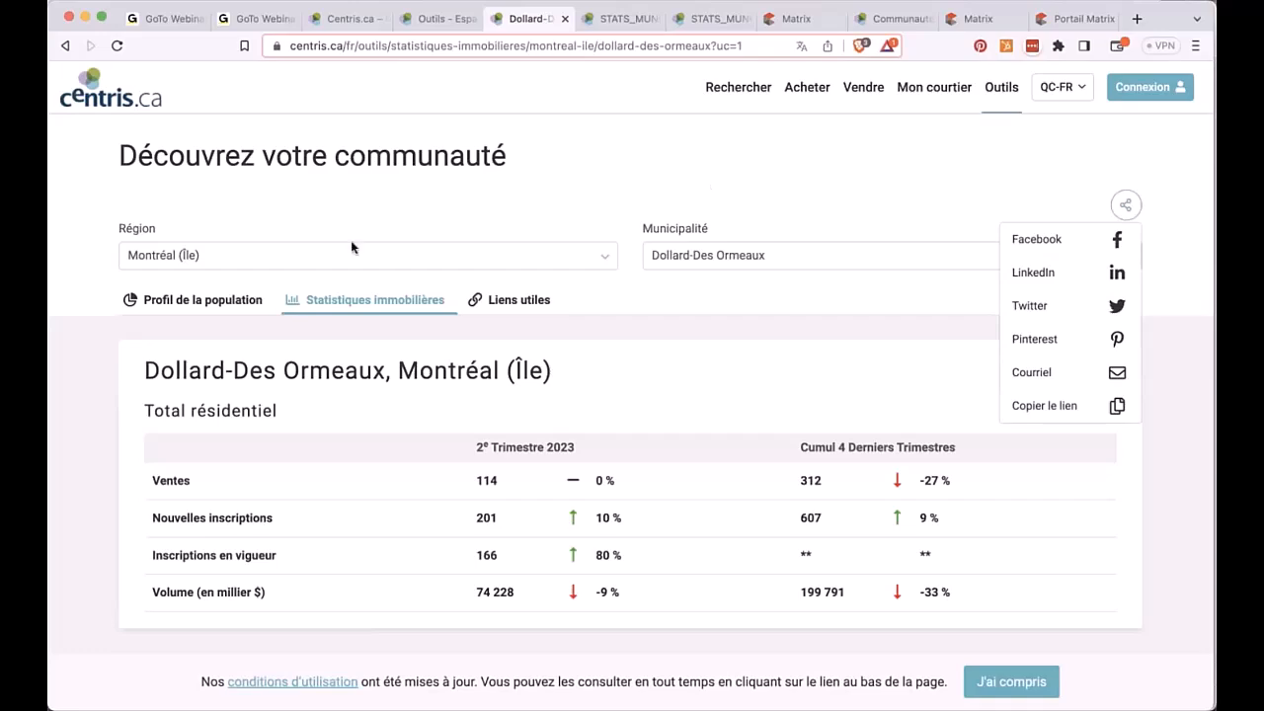
Return to Dollard-Des Ormeaux's Profil de la population and examine its age, income, household, family, housing, education and immigration charts.
click(221, 309)
scroll(220, 308, down, 5)
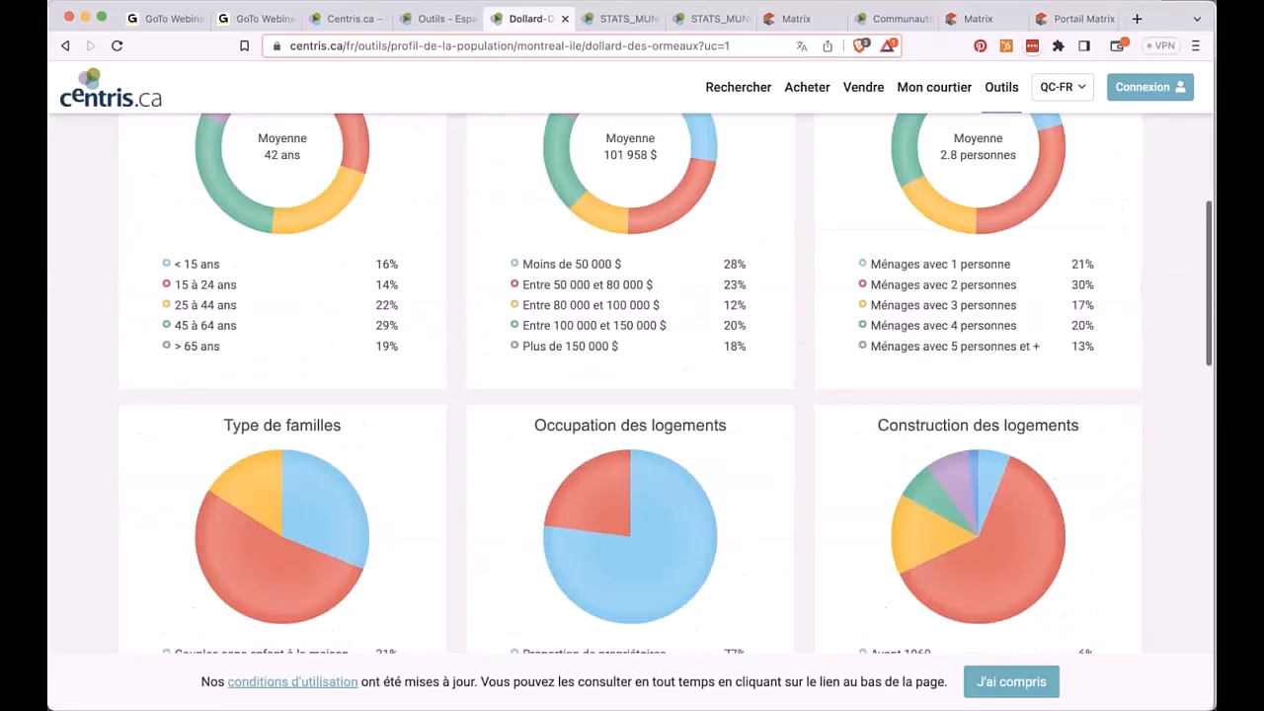
scroll(220, 308, up, 3)
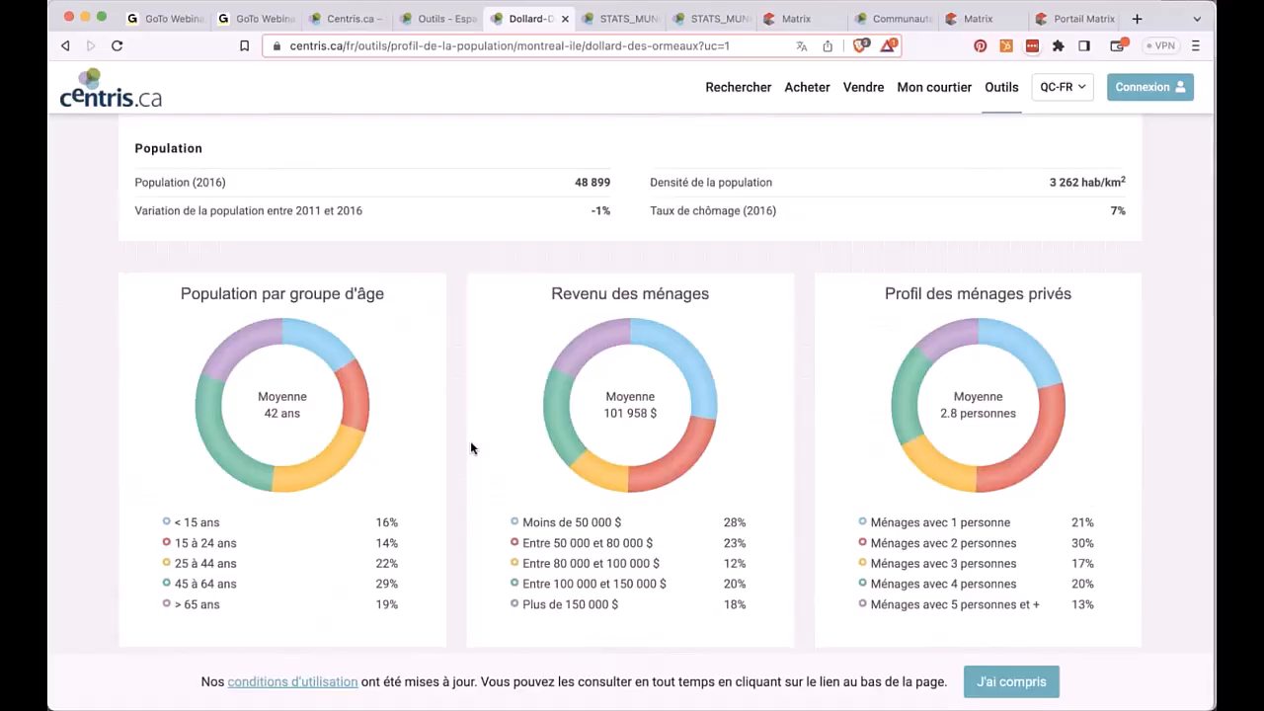
scroll(539, 340, down, 4)
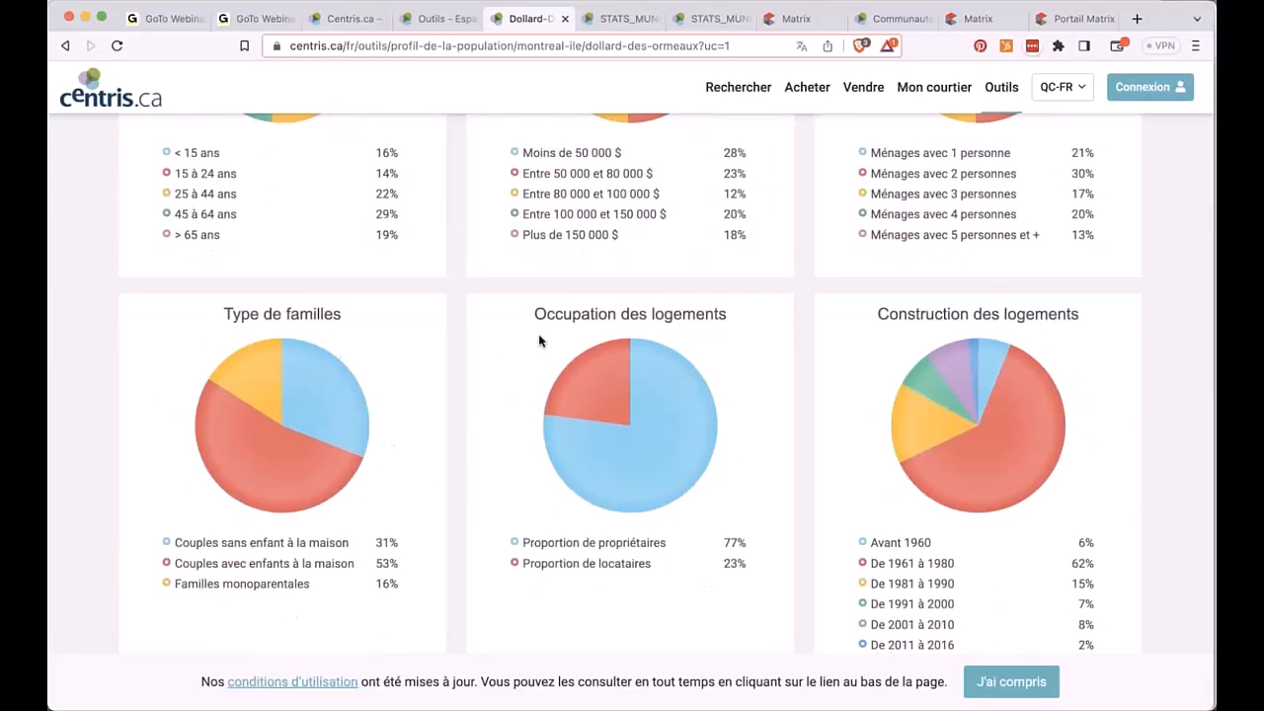
scroll(538, 341, down, 4)
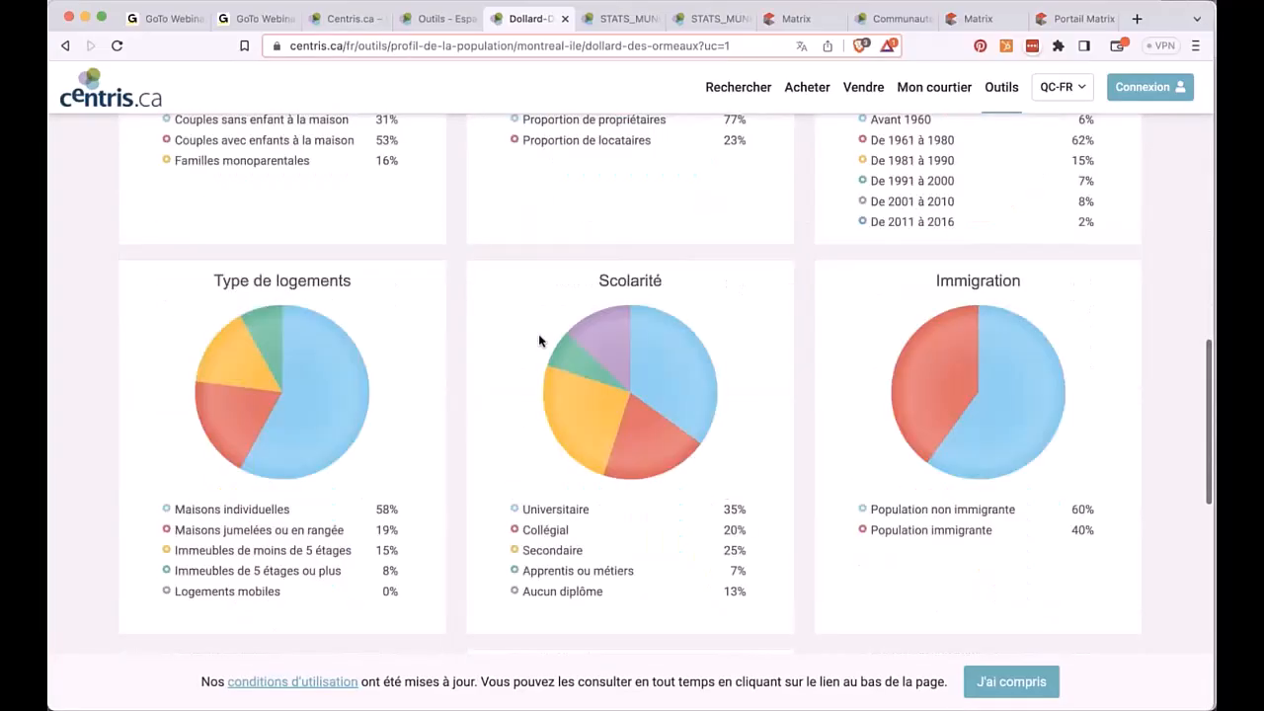
scroll(538, 340, up, 1)
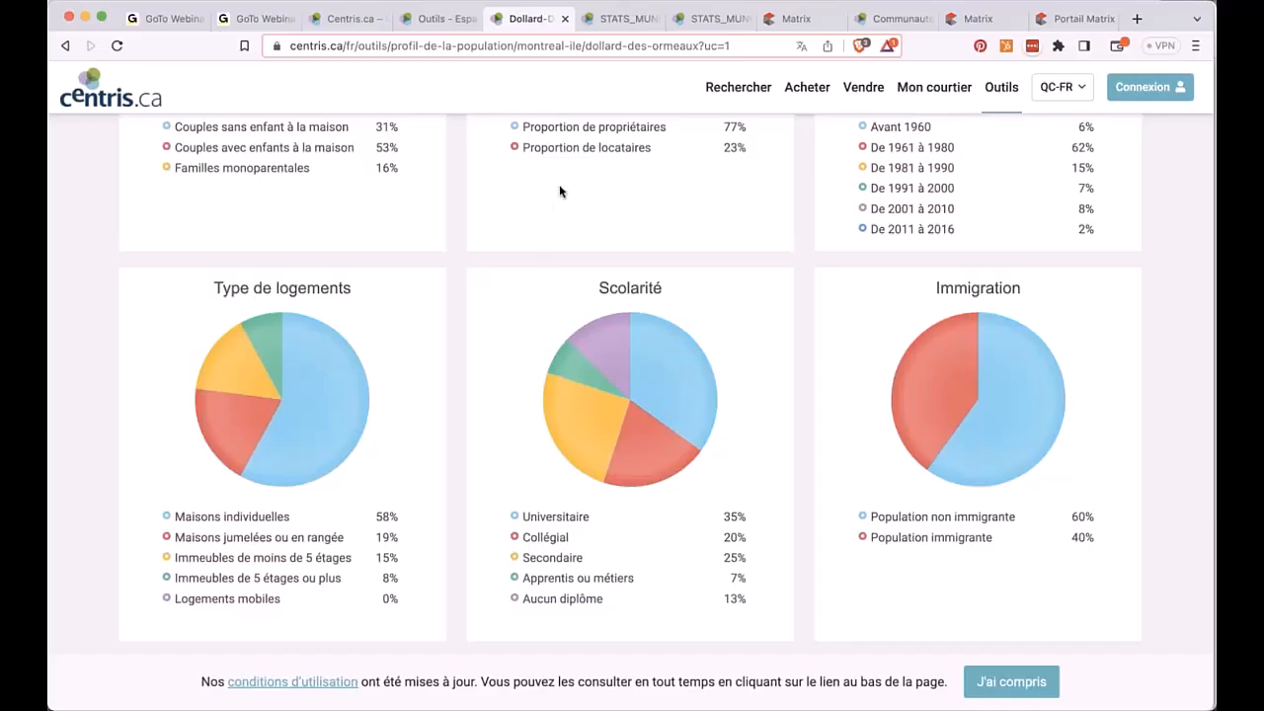
Switch to the Keynote presentation, show its slide navigator and play the slideshow from the slide "Ce que nous verrons".
key(ctrl+Up)
click(515, 173)
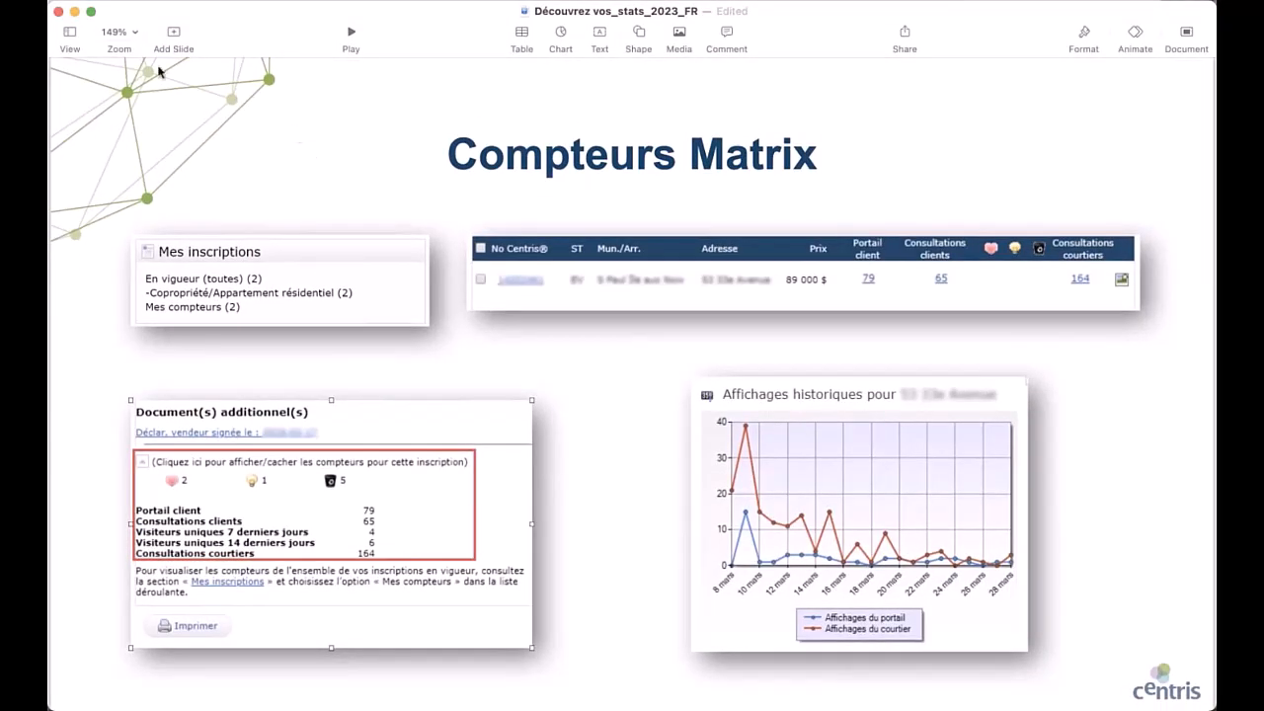
click(70, 33)
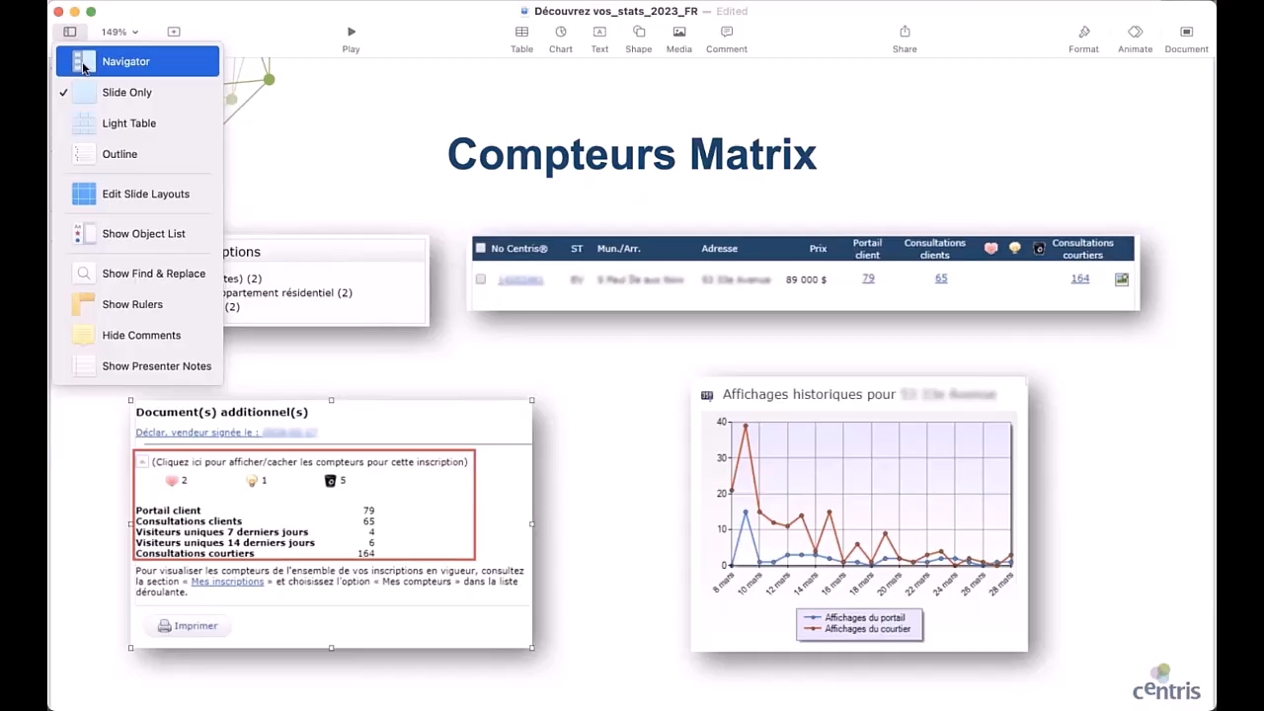
click(83, 62)
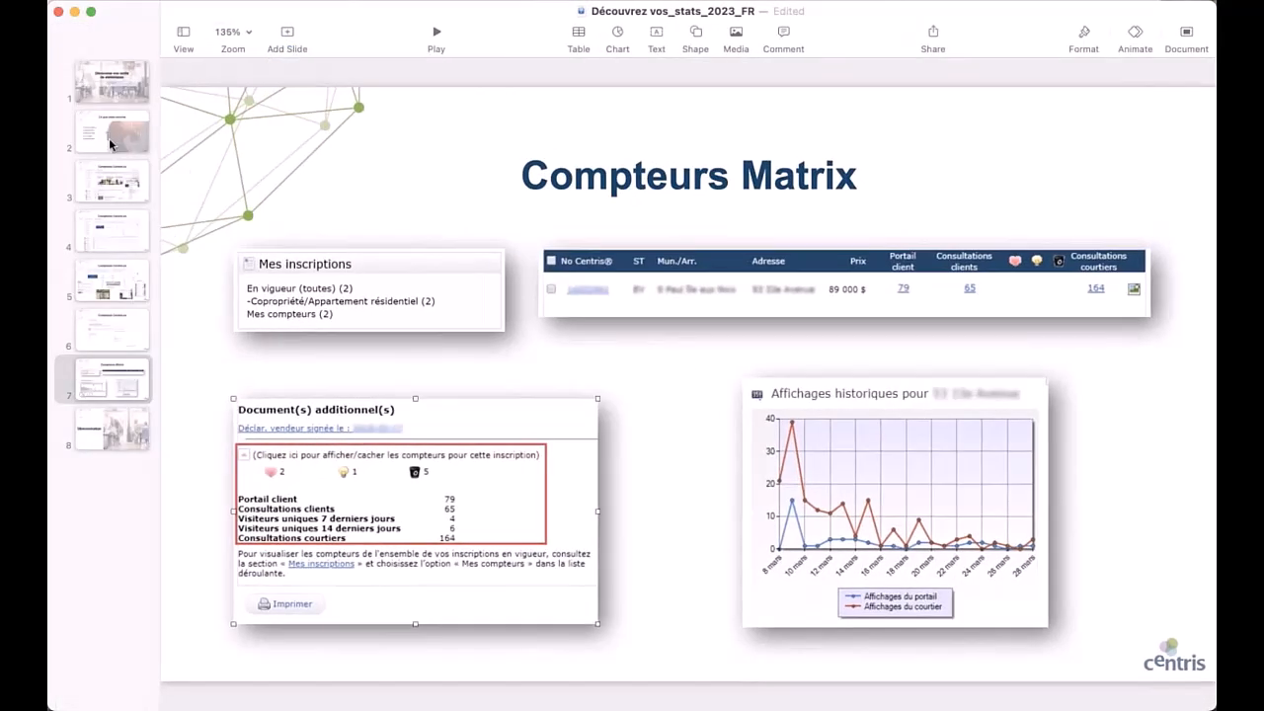
click(109, 138)
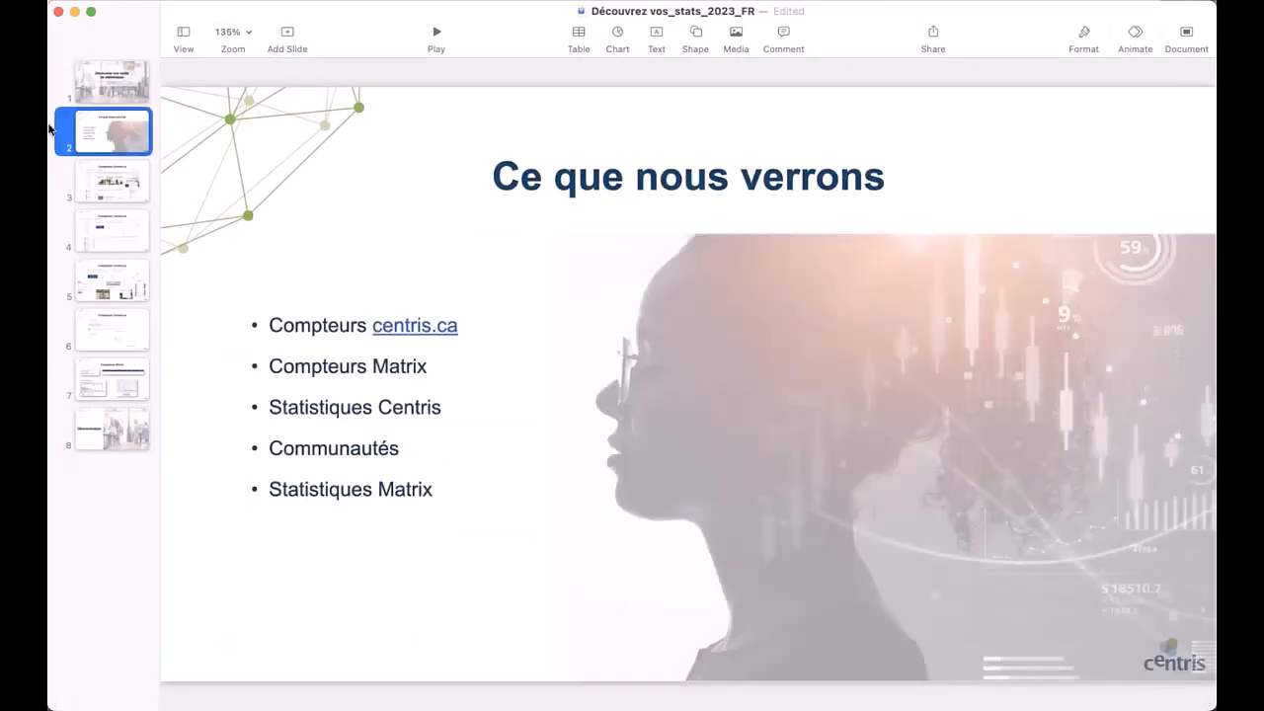
click(435, 35)
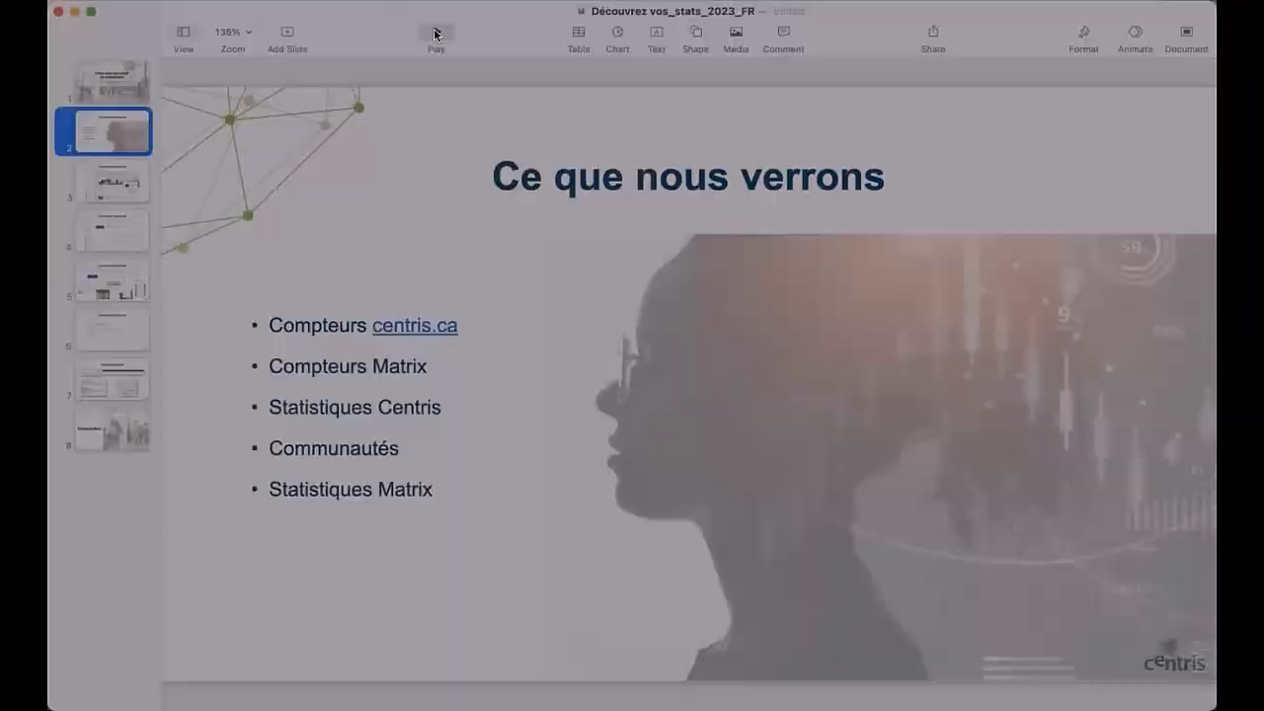